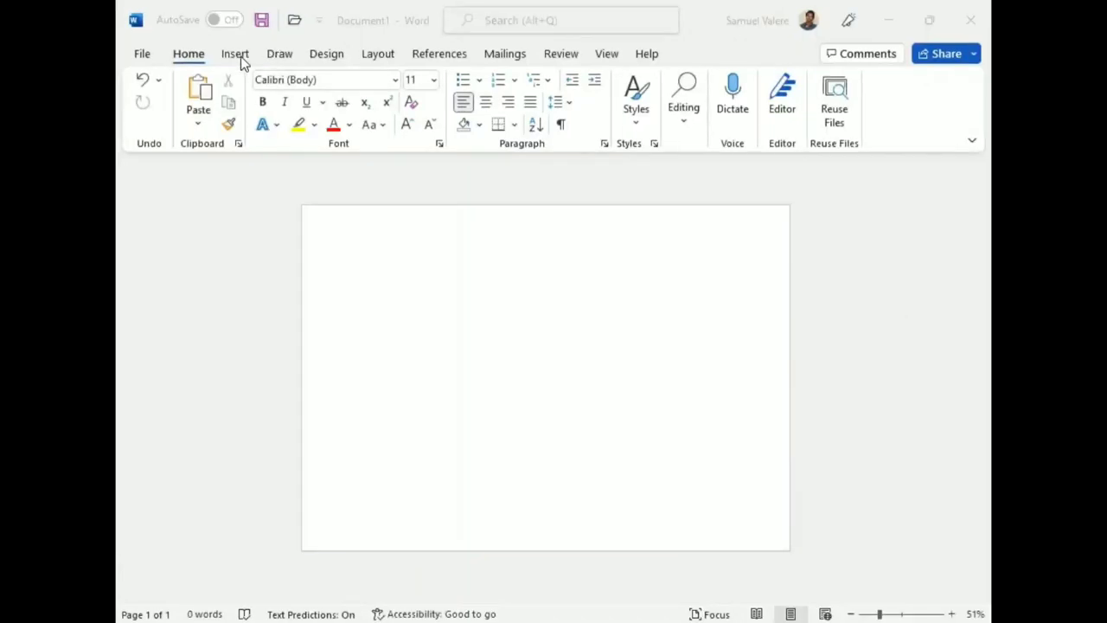
- Draw a rectangle covering the whole page, aligned with the page's left edge
{"action": "left_click", "coordinate": [234, 54]}
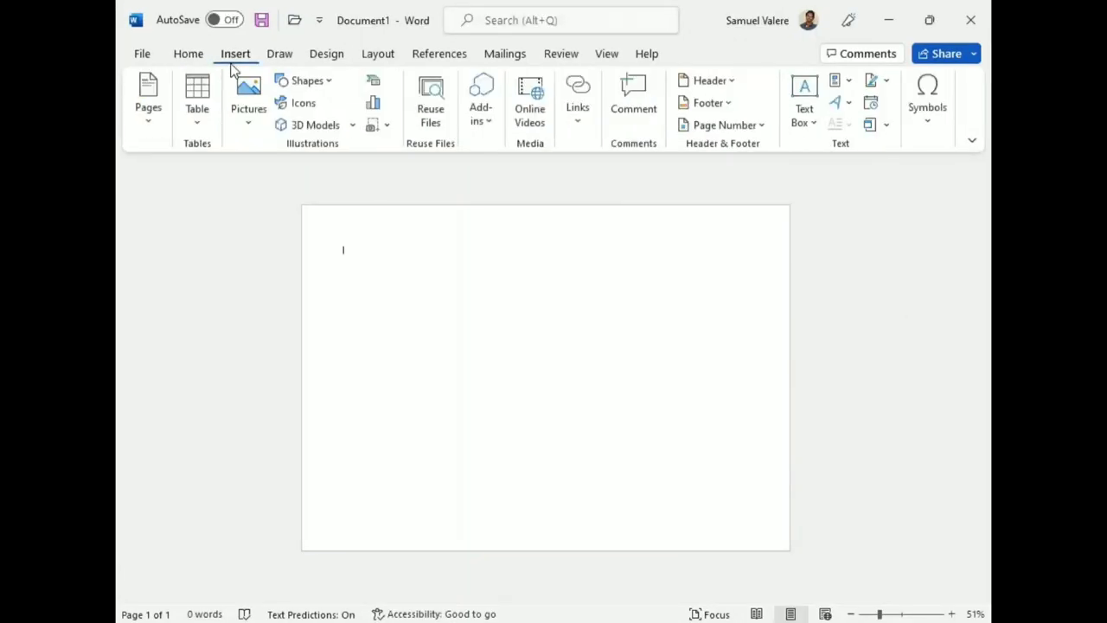
{"action": "left_click", "coordinate": [308, 81]}
{"action": "left_click", "coordinate": [353, 128]}
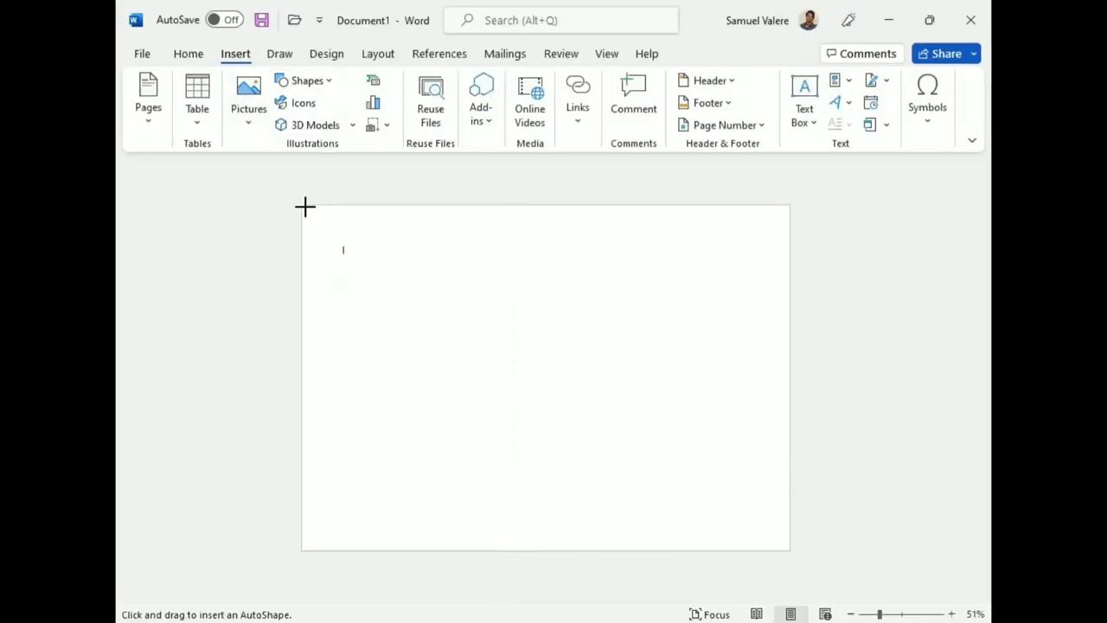
{"action": "left_click_drag", "start_coordinate": [304, 206], "coordinate": [788, 549]}
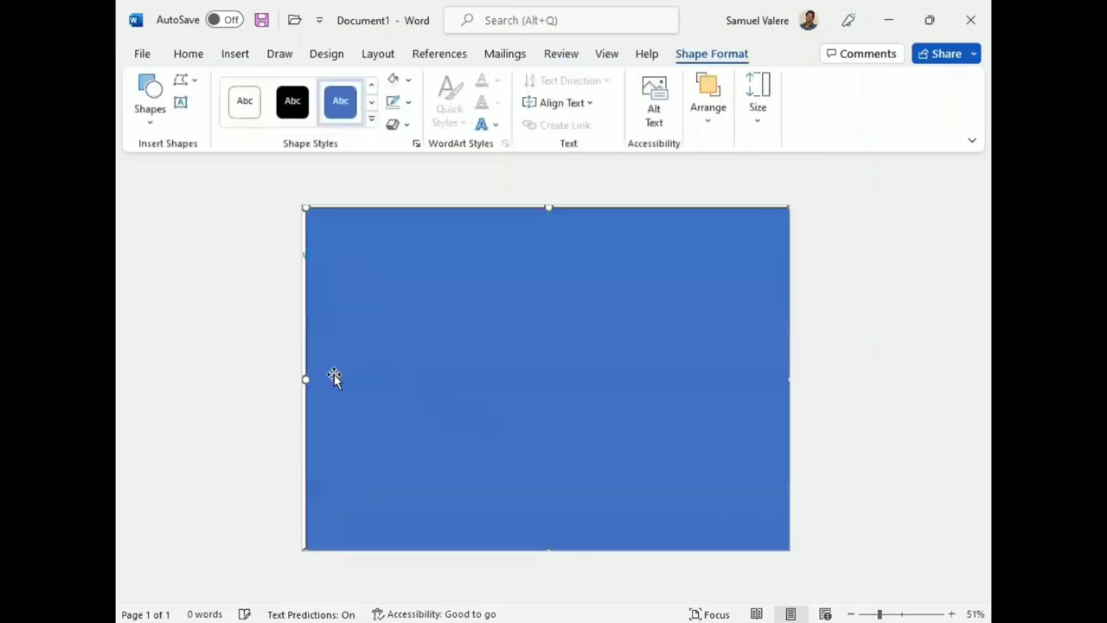
{"action": "left_click_drag", "start_coordinate": [304, 378], "coordinate": [301, 378]}
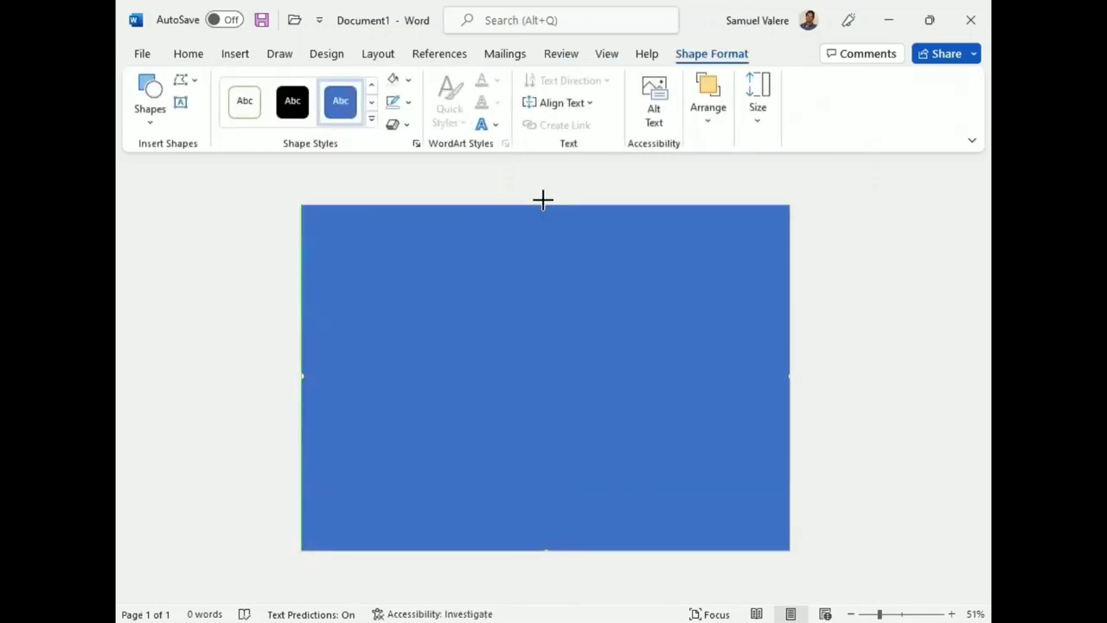
- Remove the rectangle's outline and fill it with Gray, Accent 3, Lighter 80%
{"action": "left_click", "coordinate": [409, 102]}
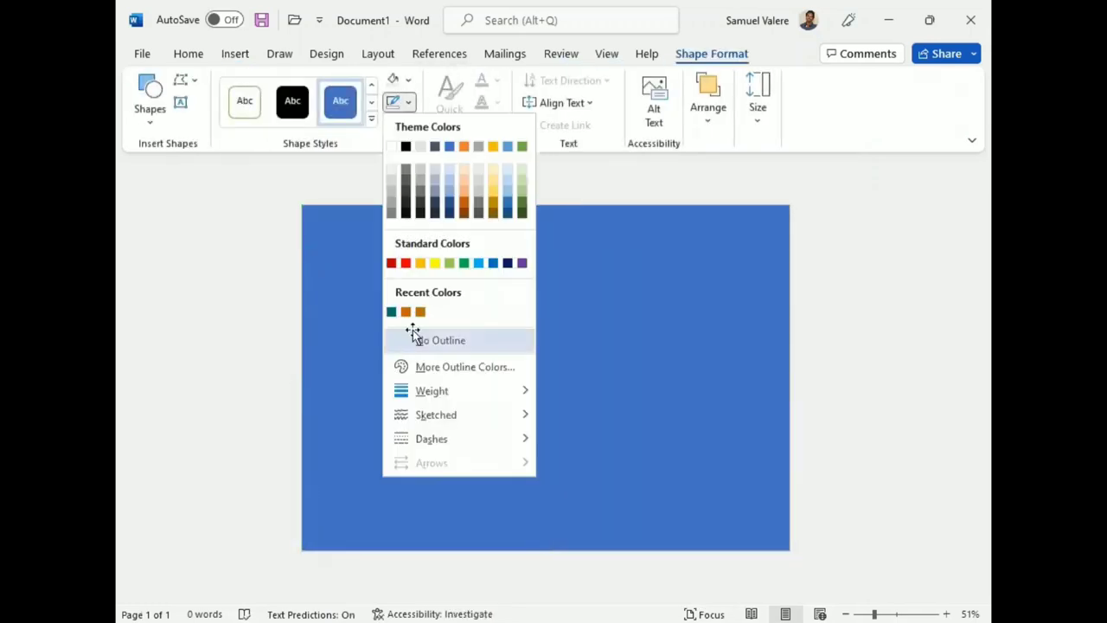
{"action": "left_click", "coordinate": [401, 340]}
{"action": "left_click", "coordinate": [409, 81]}
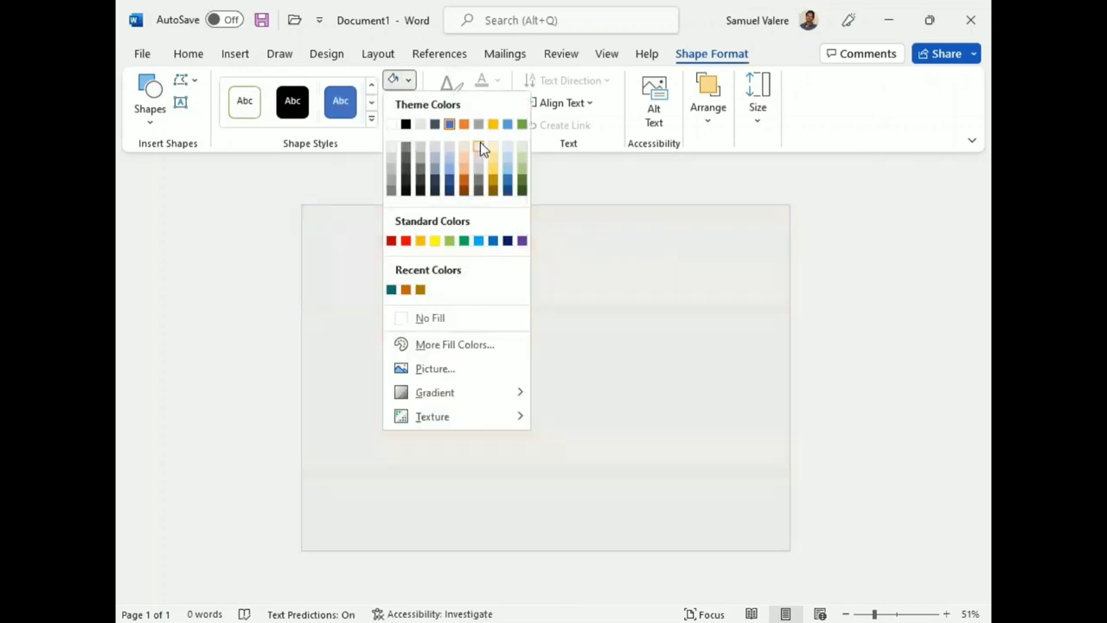
{"action": "left_click", "coordinate": [481, 145]}
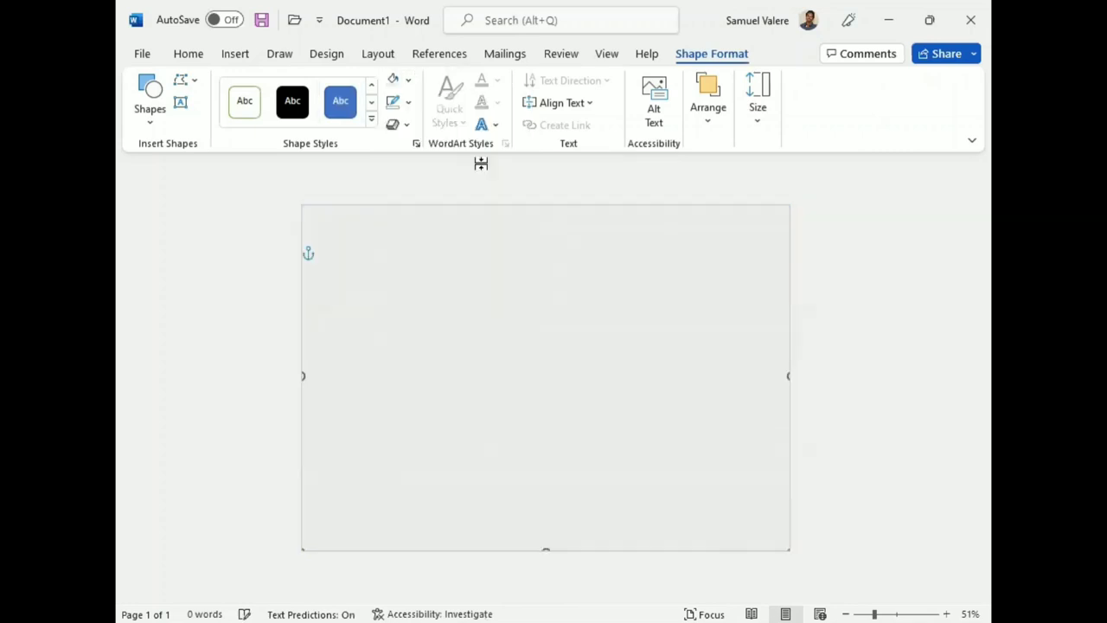
{"action": "left_click", "coordinate": [149, 109]}
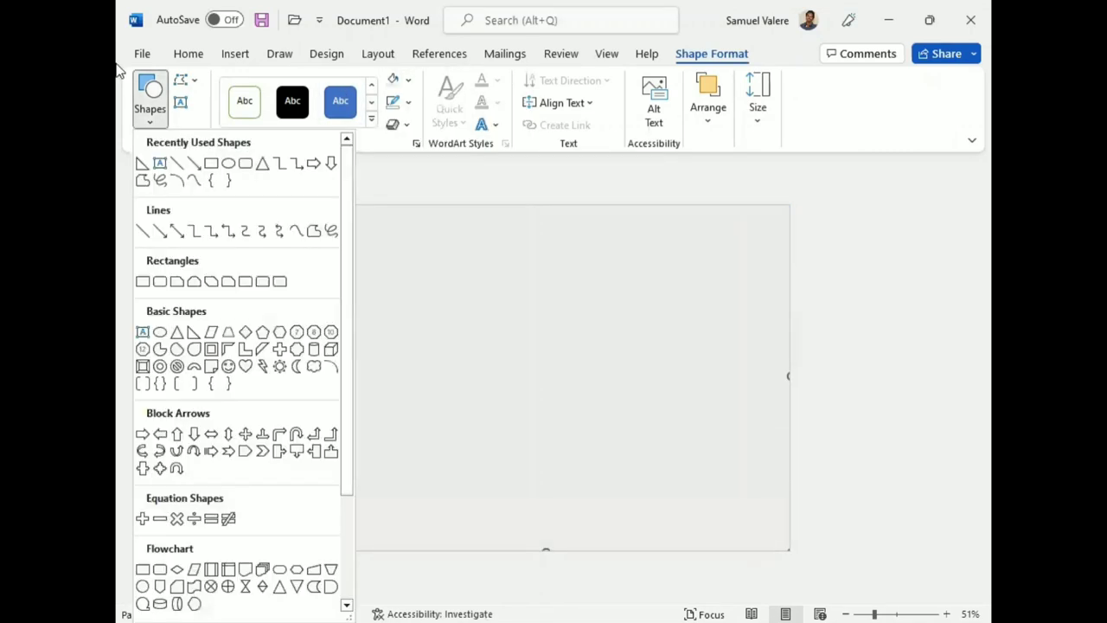
- Draw a right triangle, rotate it 90°, resize it and fit it into the page's top-left corner
{"action": "left_click", "coordinate": [139, 162]}
{"action": "left_click_drag", "start_coordinate": [327, 223], "coordinate": [425, 351]}
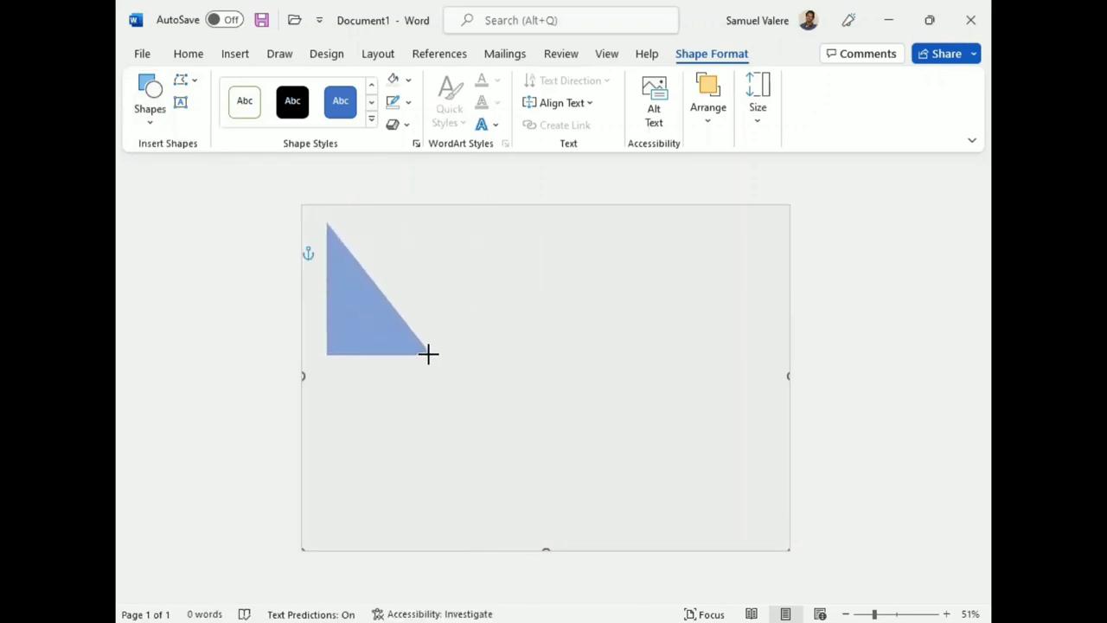
{"action": "left_click_drag", "start_coordinate": [425, 352], "coordinate": [425, 352]}
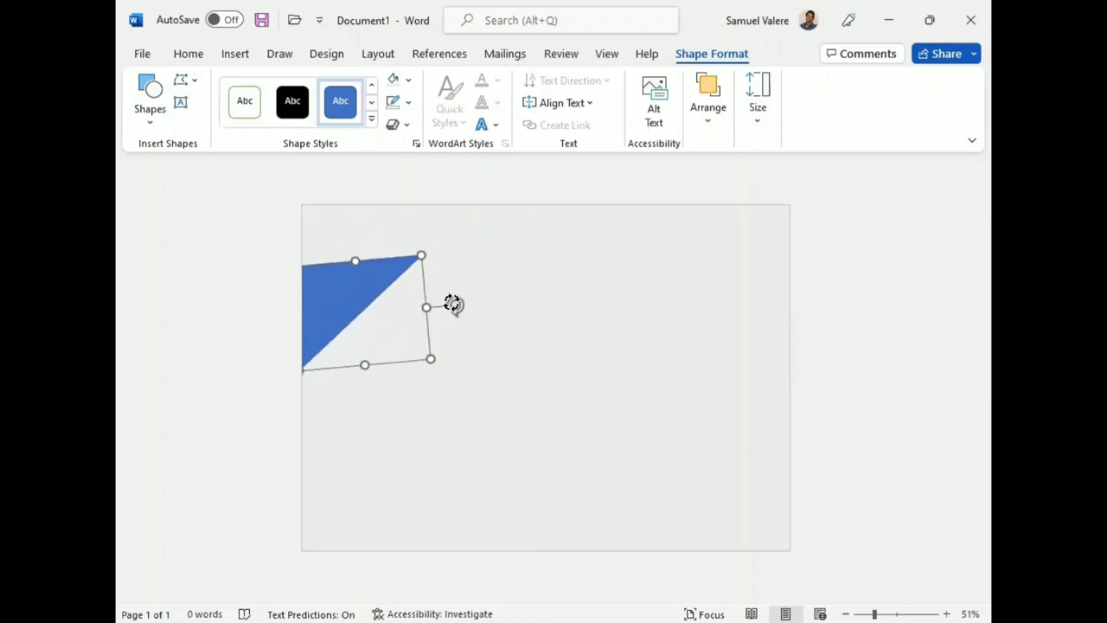
{"action": "left_click_drag", "start_coordinate": [362, 215], "coordinate": [453, 304]}
{"action": "left_click_drag", "start_coordinate": [370, 277], "coordinate": [386, 259]}
{"action": "left_click_drag", "start_coordinate": [473, 351], "coordinate": [472, 363]}
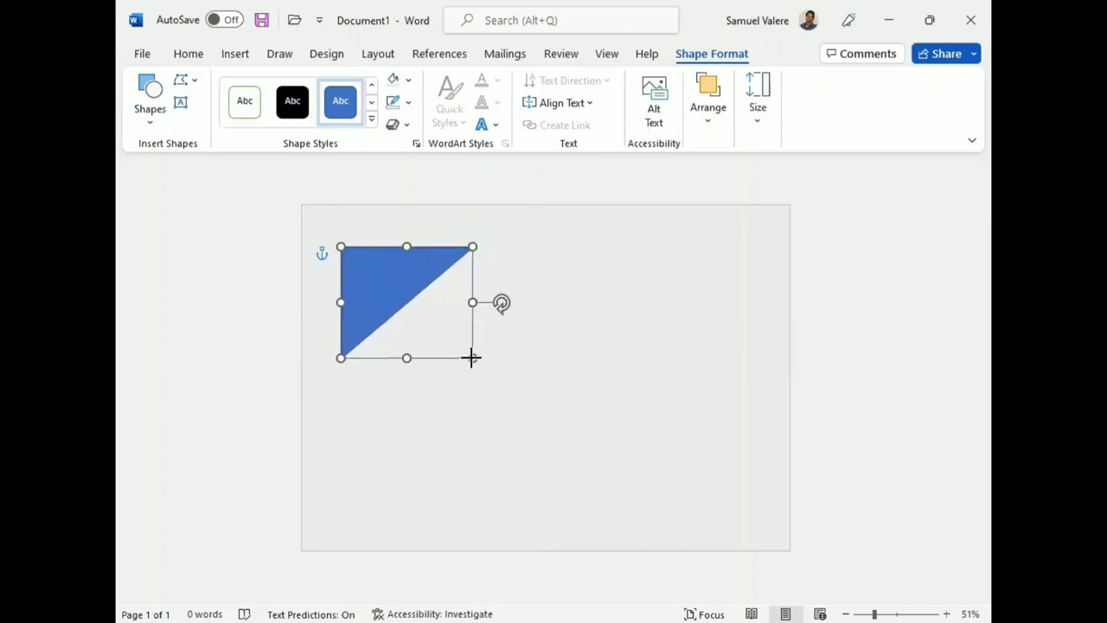
{"action": "left_click_drag", "start_coordinate": [411, 299], "coordinate": [359, 248]}
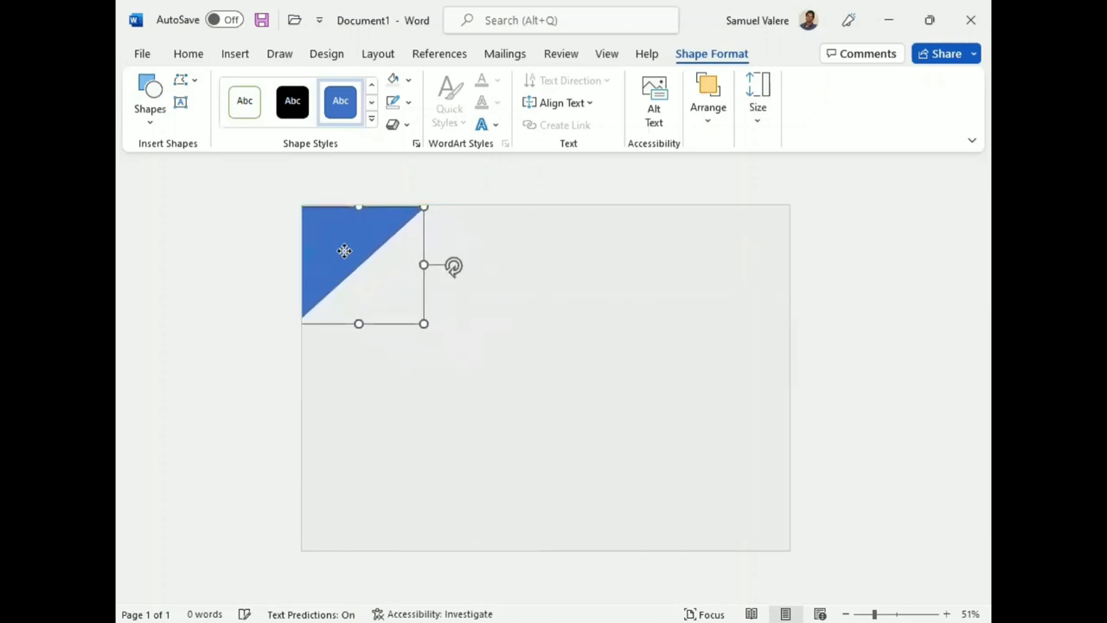
- Remove the corner triangle's outline
{"action": "left_click", "coordinate": [409, 101]}
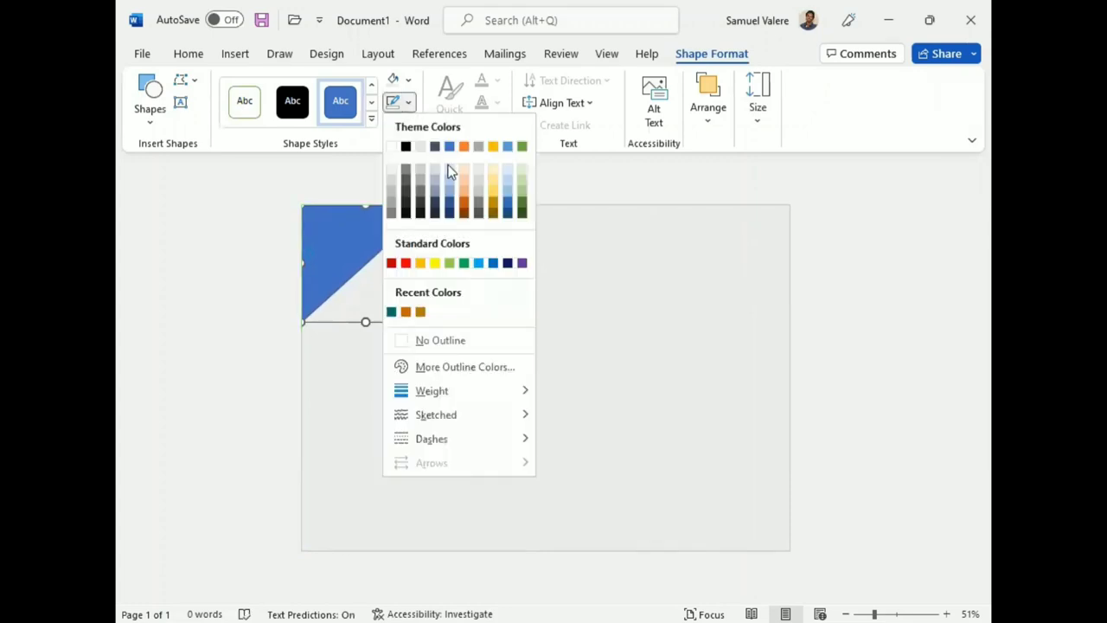
{"action": "left_click", "coordinate": [400, 339]}
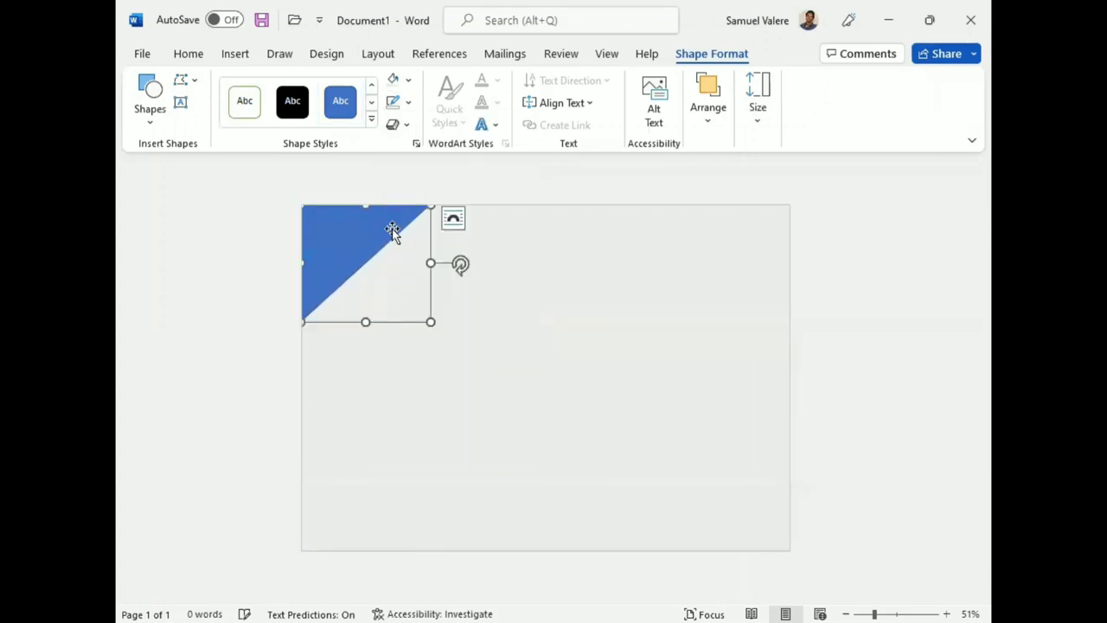
{"action": "left_click", "coordinate": [410, 78]}
{"action": "mouse_move", "coordinate": [449, 392]}
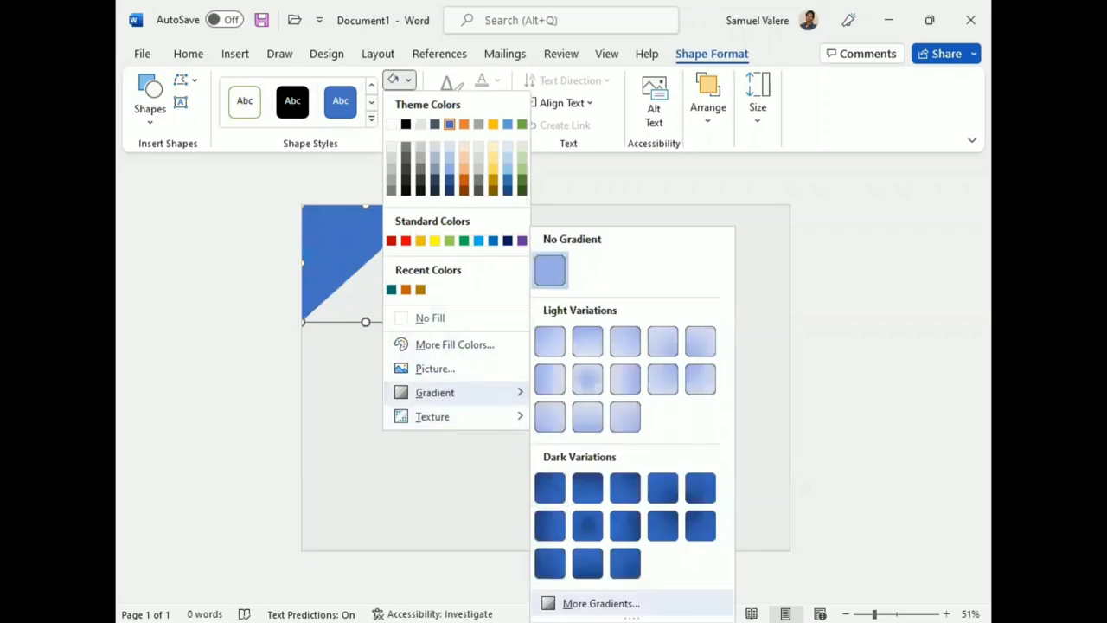
- Give the corner triangle a teal gradient fill with its right stop brightened to 13%
{"action": "left_click", "coordinate": [601, 603]}
{"action": "left_click", "coordinate": [802, 312]}
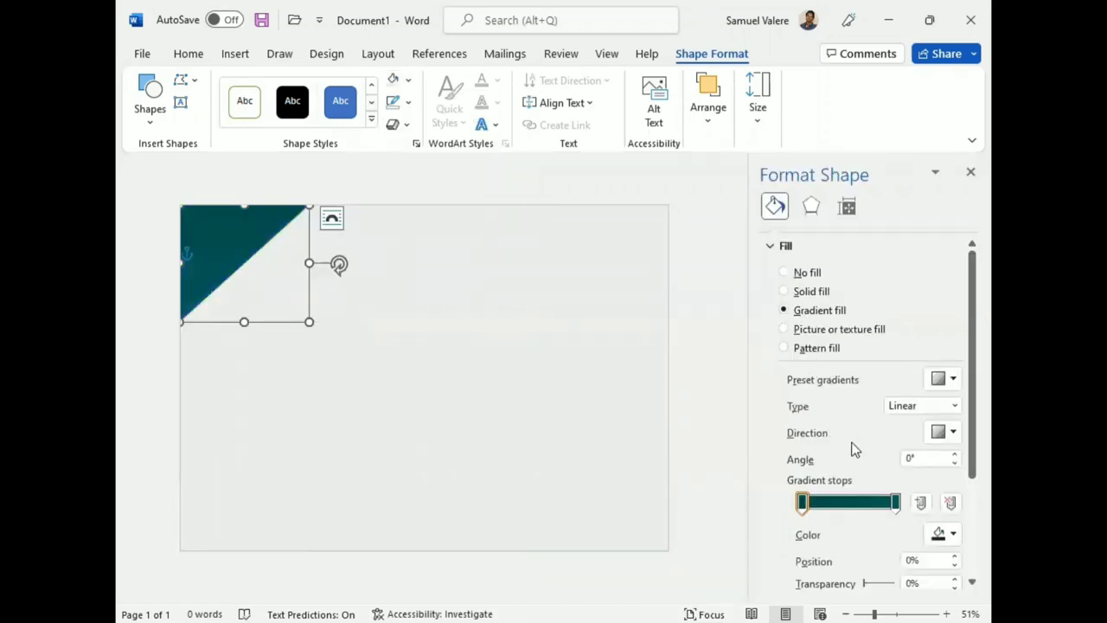
{"action": "left_click", "coordinate": [896, 502]}
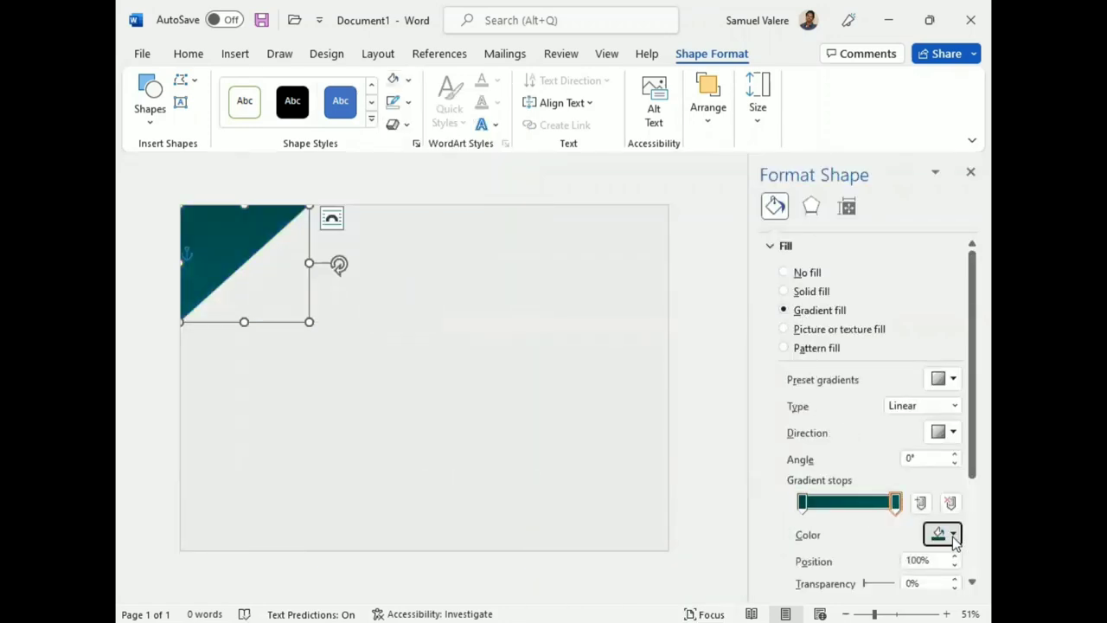
{"action": "left_click", "coordinate": [941, 533]}
{"action": "left_click", "coordinate": [940, 535]}
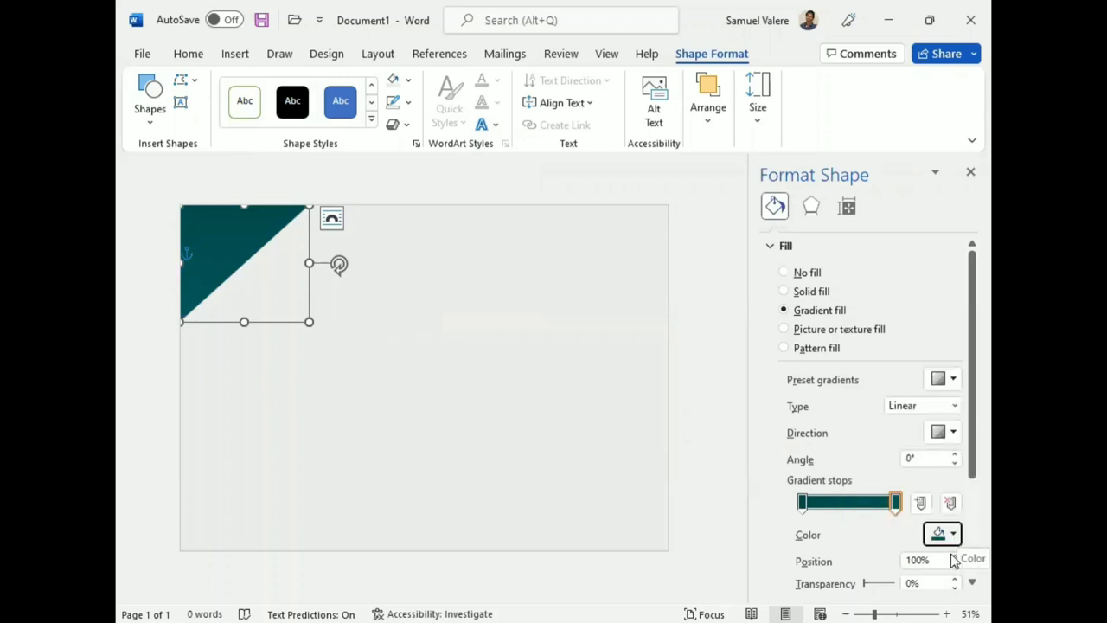
{"action": "scroll", "coordinate": [806, 527], "scroll_direction": "down", "scroll_amount": 2}
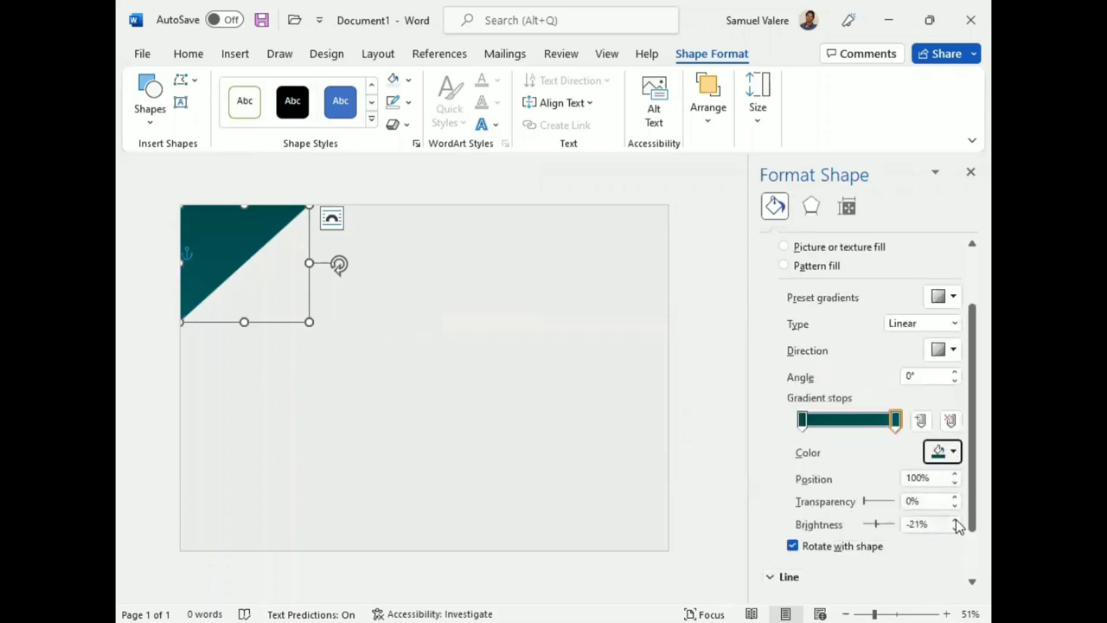
{"action": "left_click", "coordinate": [956, 520]}
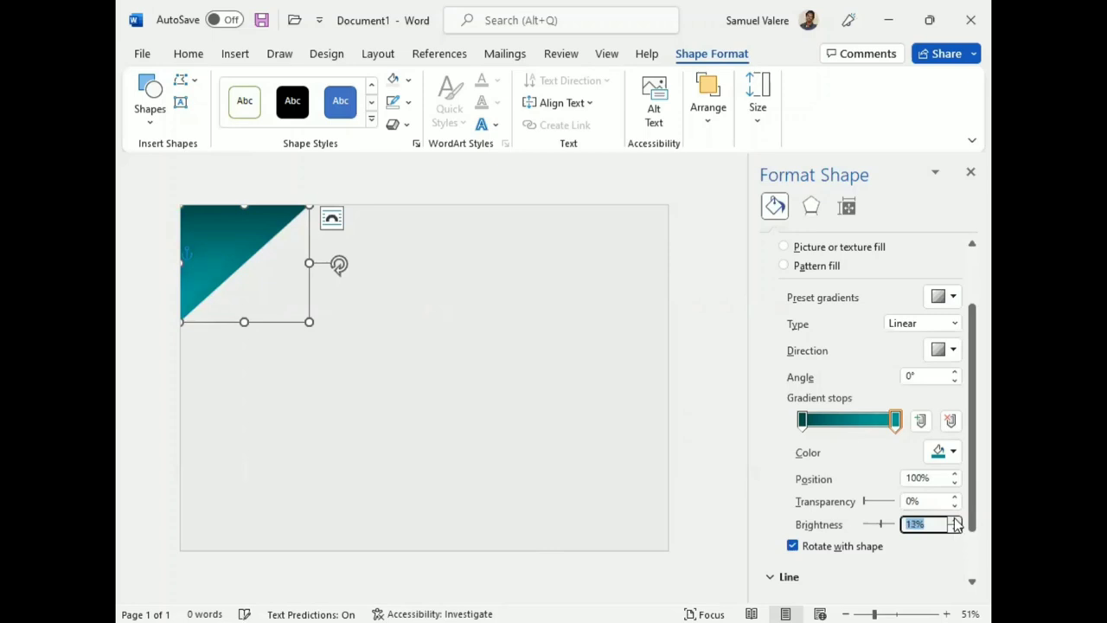
{"action": "left_click", "coordinate": [401, 462]}
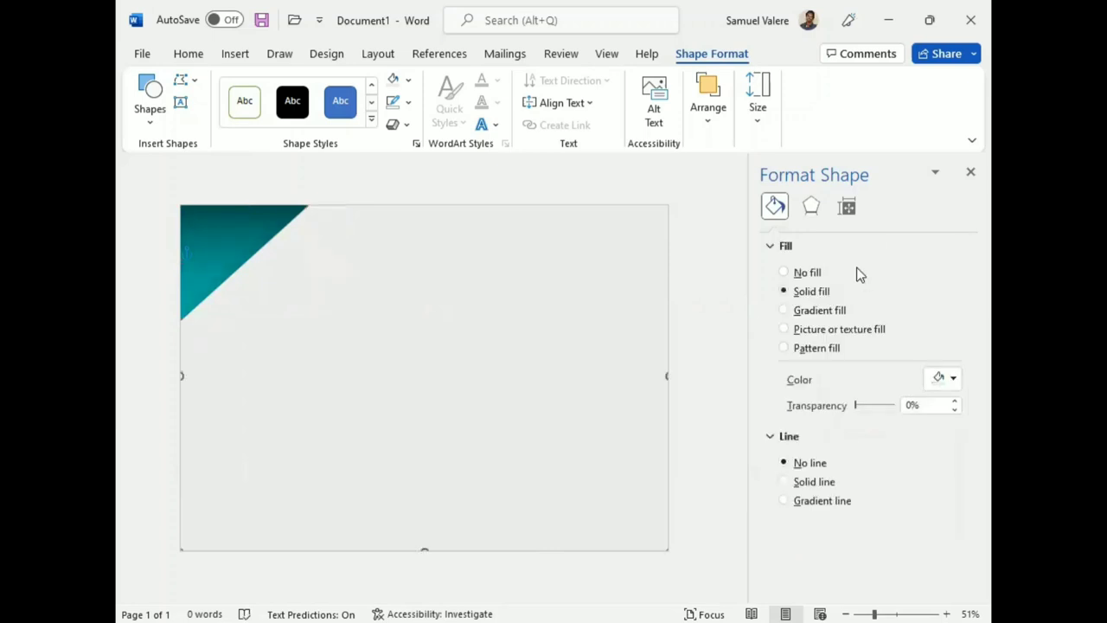
{"action": "left_click", "coordinate": [971, 171]}
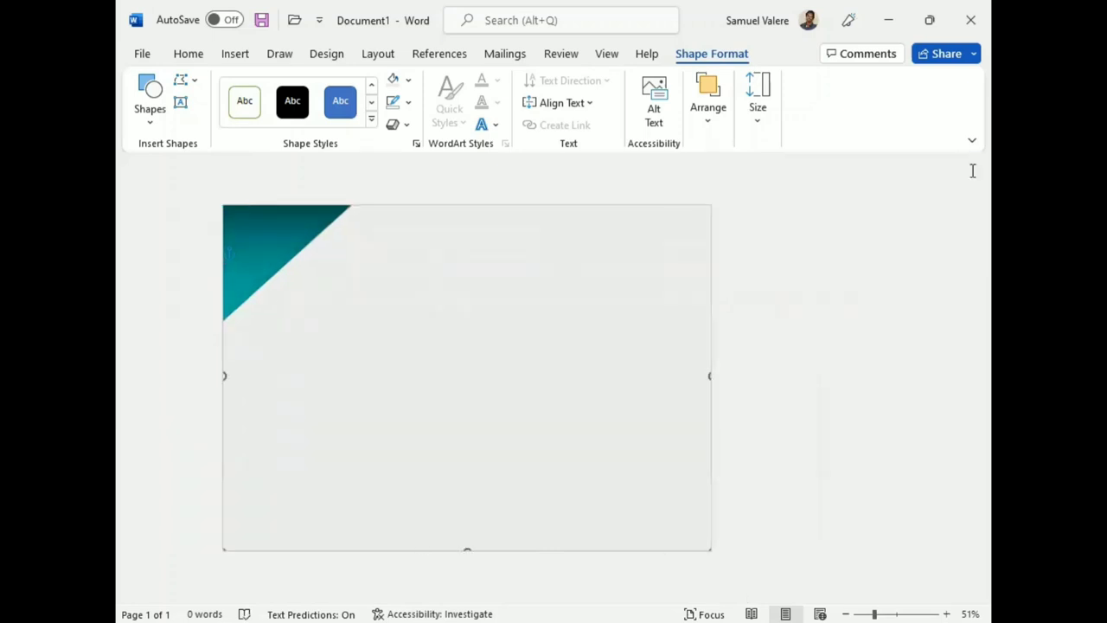
- Draw an isosceles triangle, rotate it to point right and place it flush against the left edge
{"action": "left_click", "coordinate": [149, 108]}
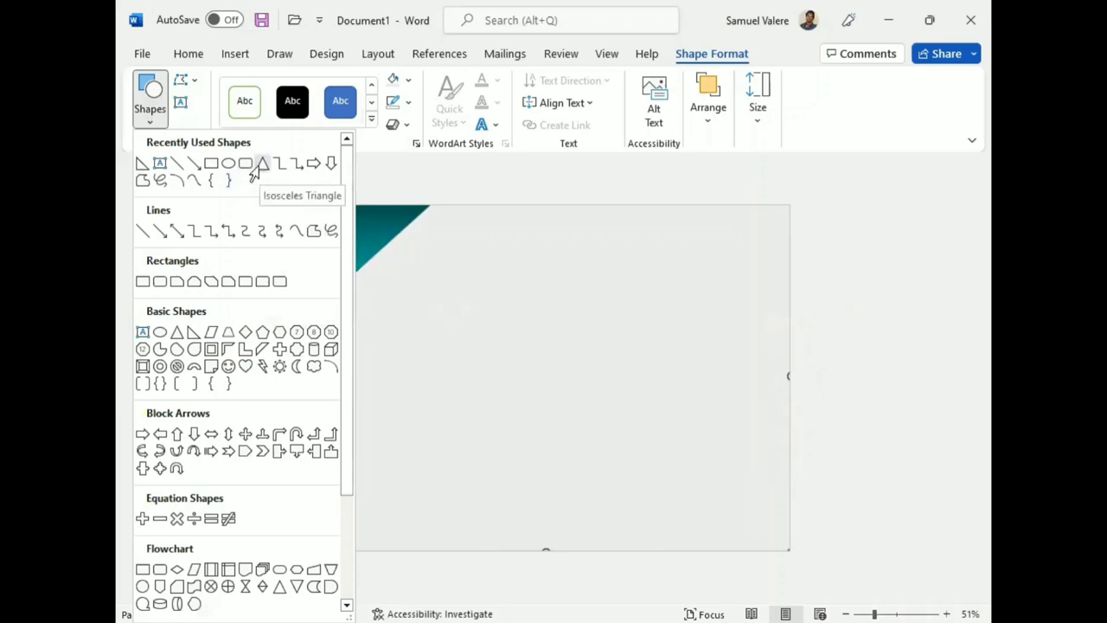
{"action": "left_click", "coordinate": [259, 164]}
{"action": "left_click_drag", "start_coordinate": [321, 236], "coordinate": [433, 336]}
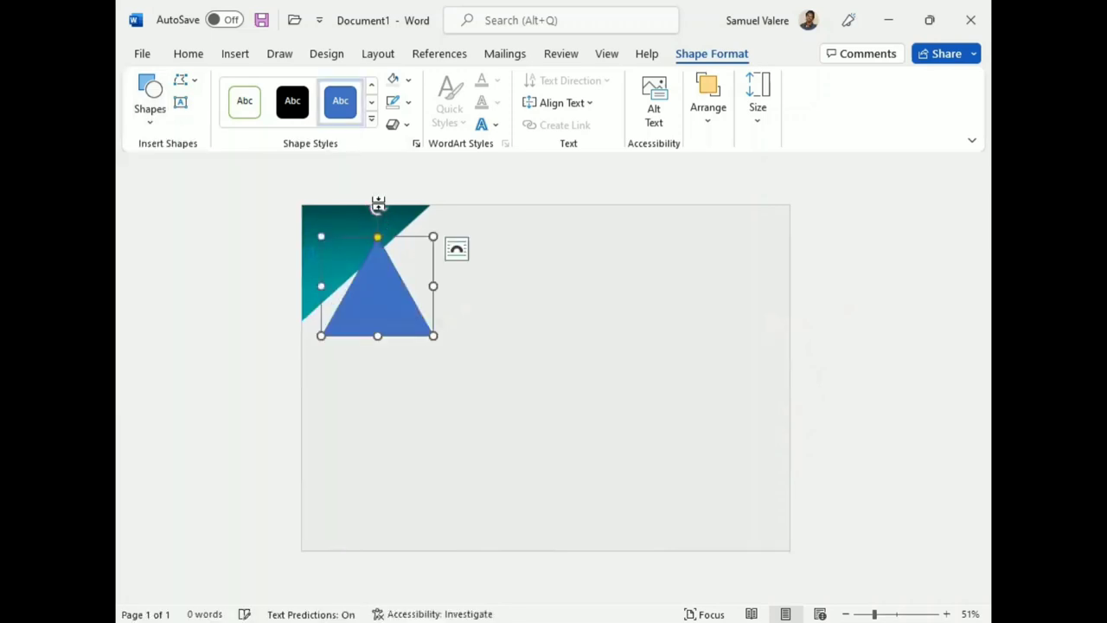
{"action": "left_click_drag", "start_coordinate": [378, 205], "coordinate": [452, 292]}
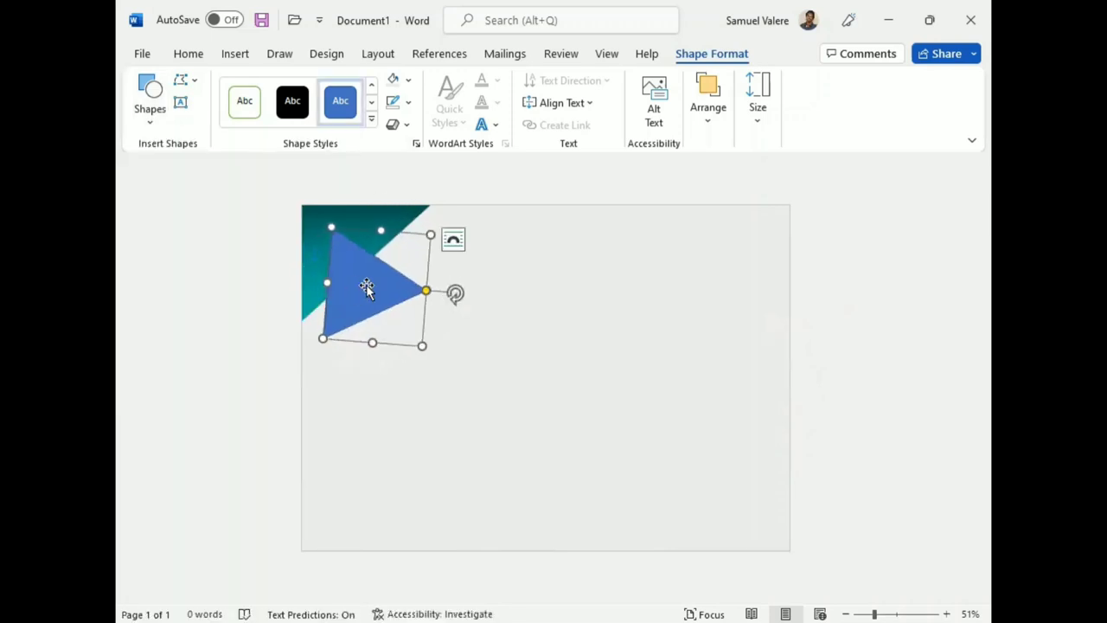
{"action": "left_click_drag", "start_coordinate": [366, 283], "coordinate": [334, 274]}
{"action": "left_click_drag", "start_coordinate": [435, 289], "coordinate": [432, 286]}
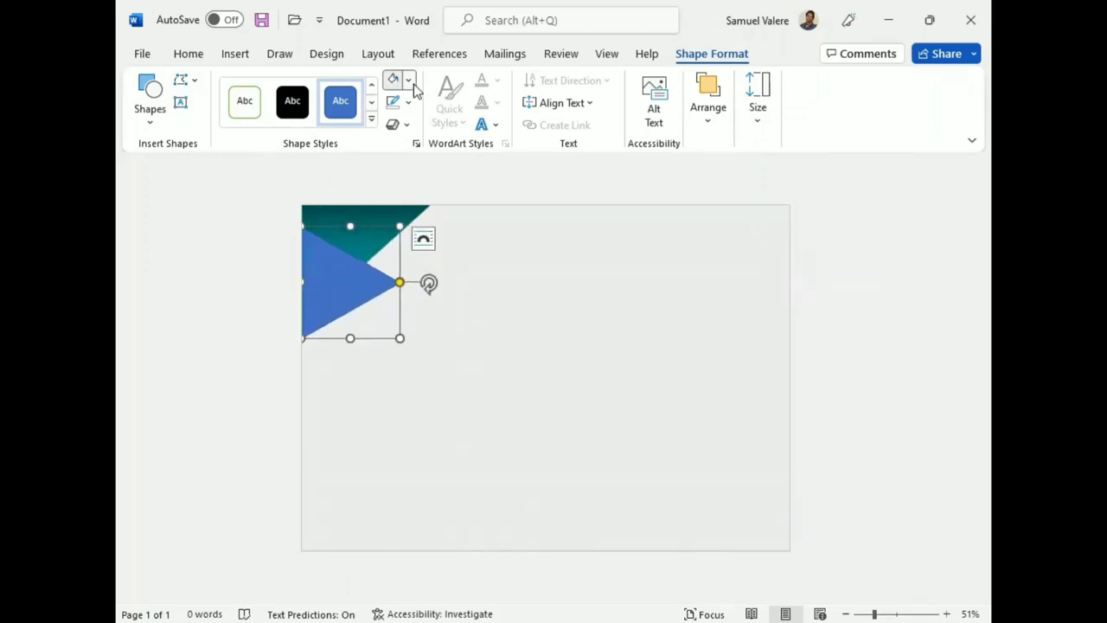
- Set the new triangle to No Fill
{"action": "left_click", "coordinate": [407, 79]}
{"action": "left_click", "coordinate": [406, 318]}
{"action": "left_click", "coordinate": [395, 102]}
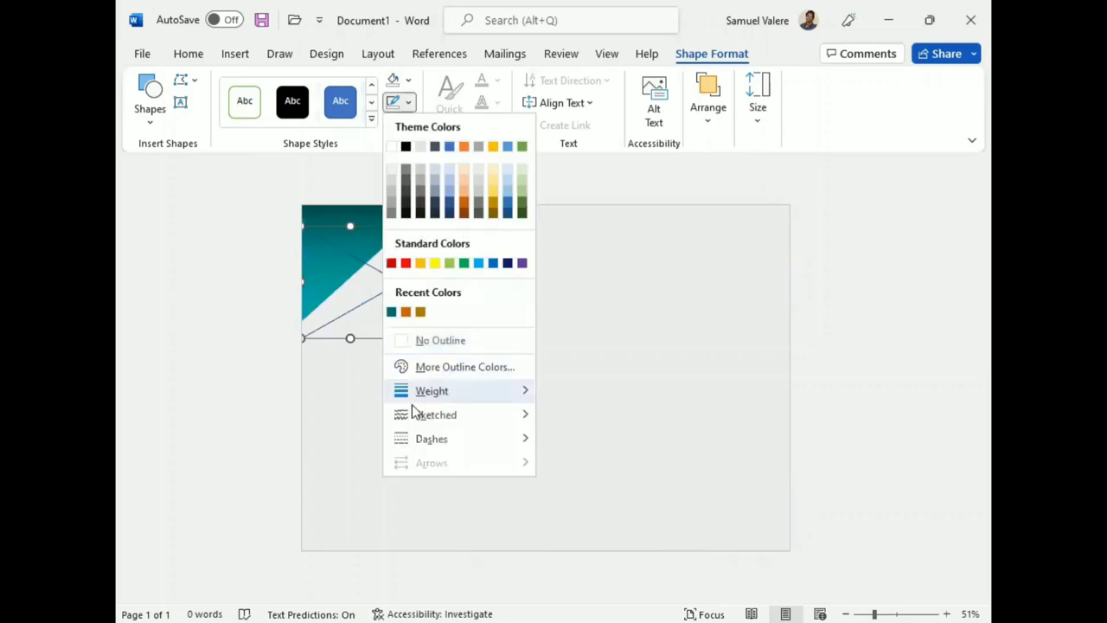
{"action": "mouse_move", "coordinate": [432, 391]}
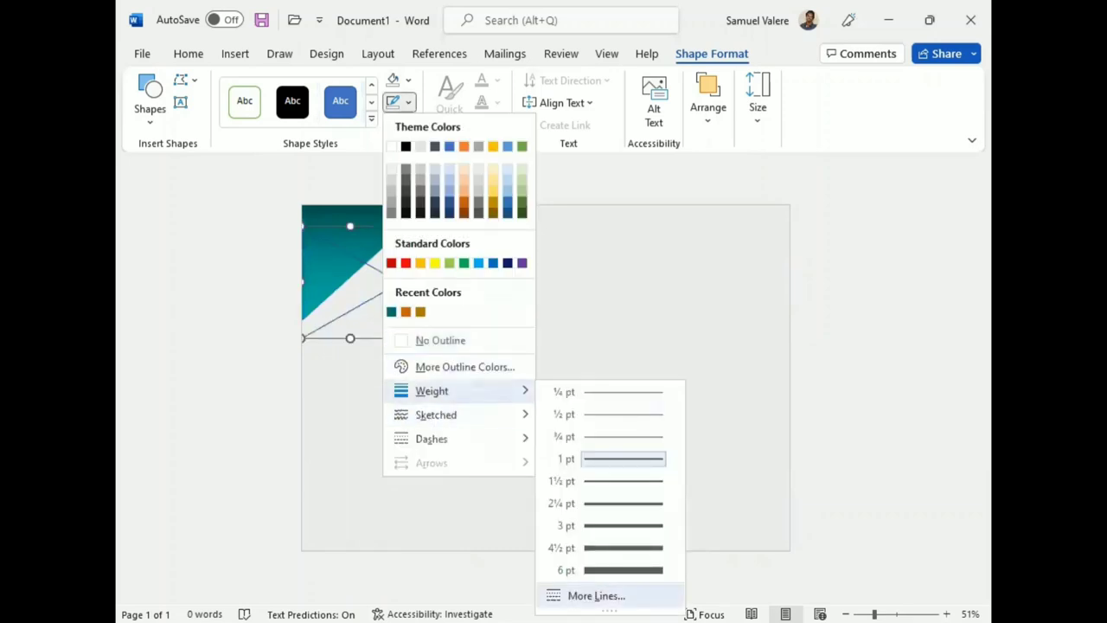
- Make the triangle's outline a 30 pt gradient line with just two stops
{"action": "left_click", "coordinate": [597, 595]}
{"action": "left_click", "coordinate": [913, 392]}
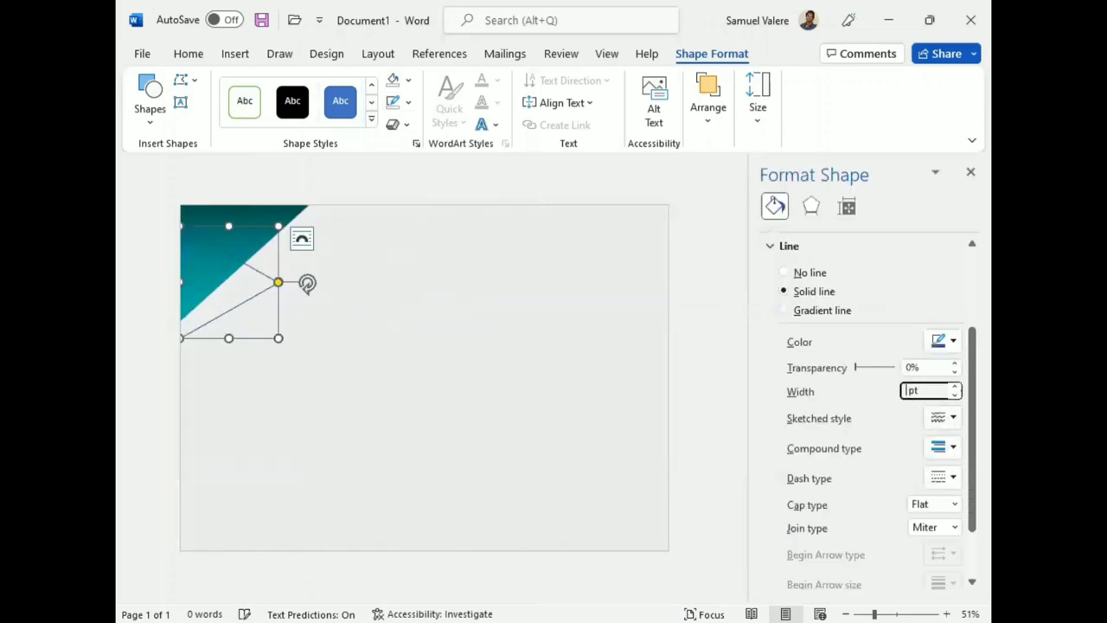
{"action": "type", "text": "30"}
{"action": "key", "text": "Return"}
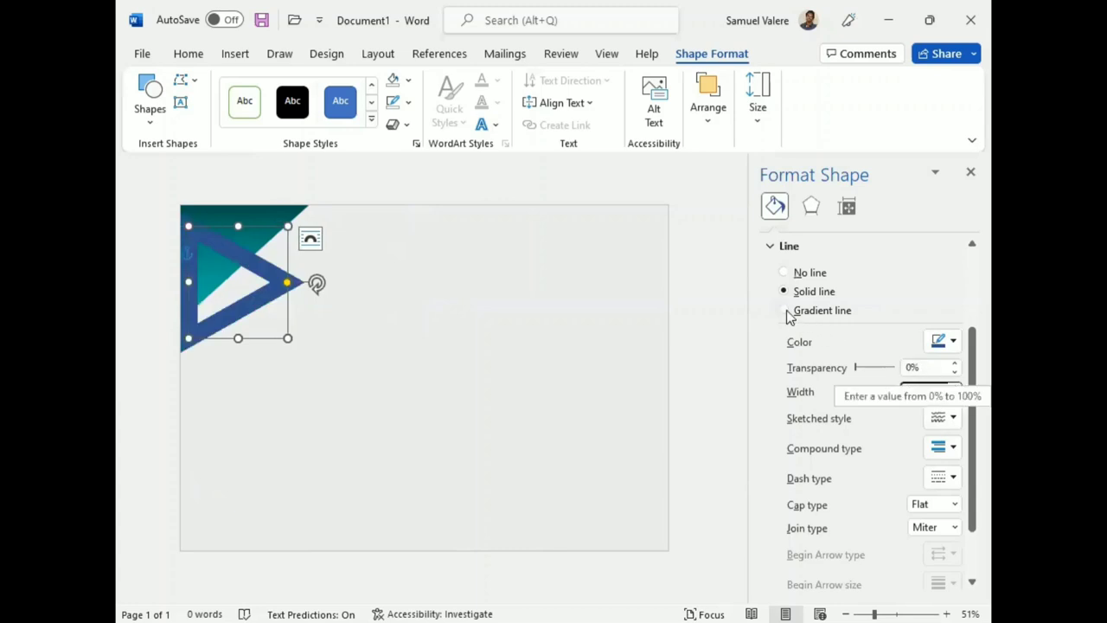
{"action": "left_click", "coordinate": [785, 311]}
{"action": "left_click", "coordinate": [881, 468]}
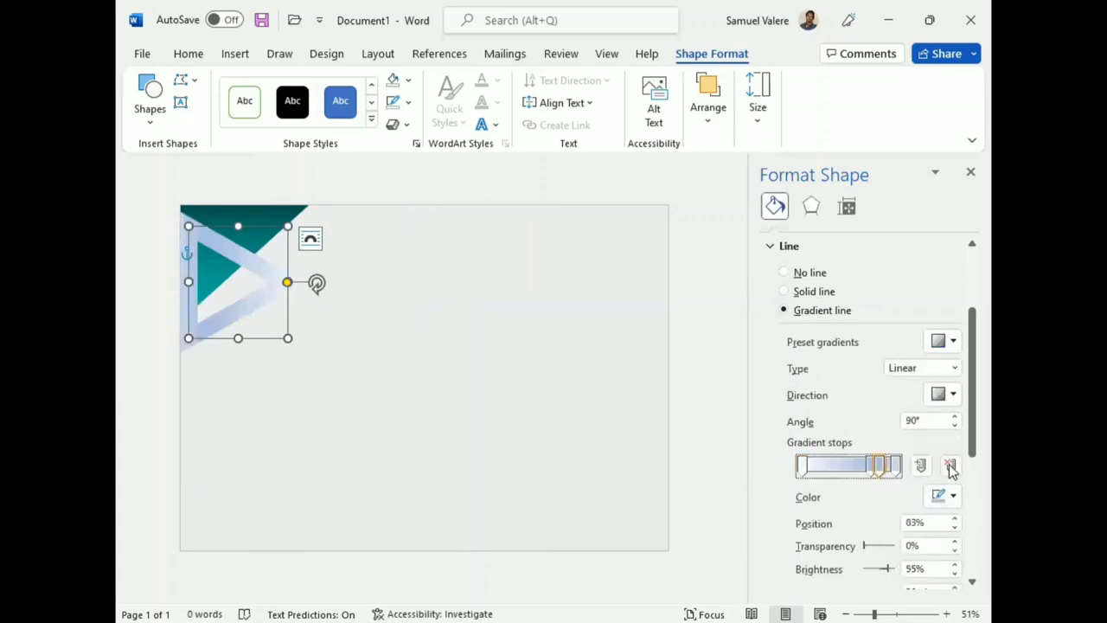
{"action": "left_click", "coordinate": [951, 468]}
{"action": "left_click", "coordinate": [949, 465]}
{"action": "left_click", "coordinate": [803, 465]}
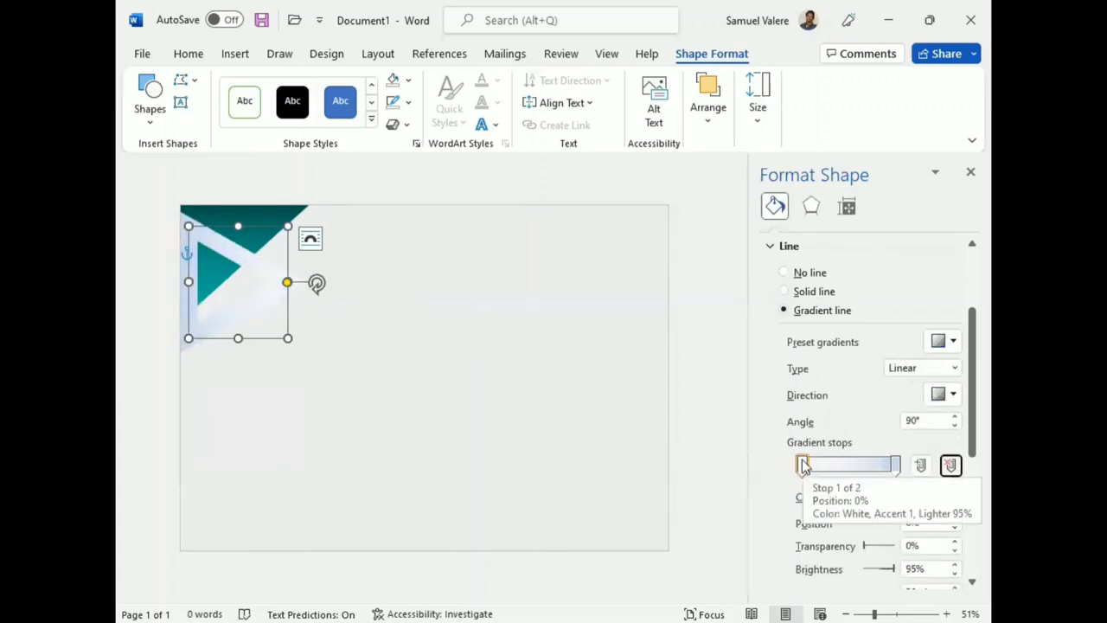
- Color the outline gradient's first stop orange and its end stop gold
{"action": "left_click", "coordinate": [942, 495]}
{"action": "left_click", "coordinate": [872, 451]}
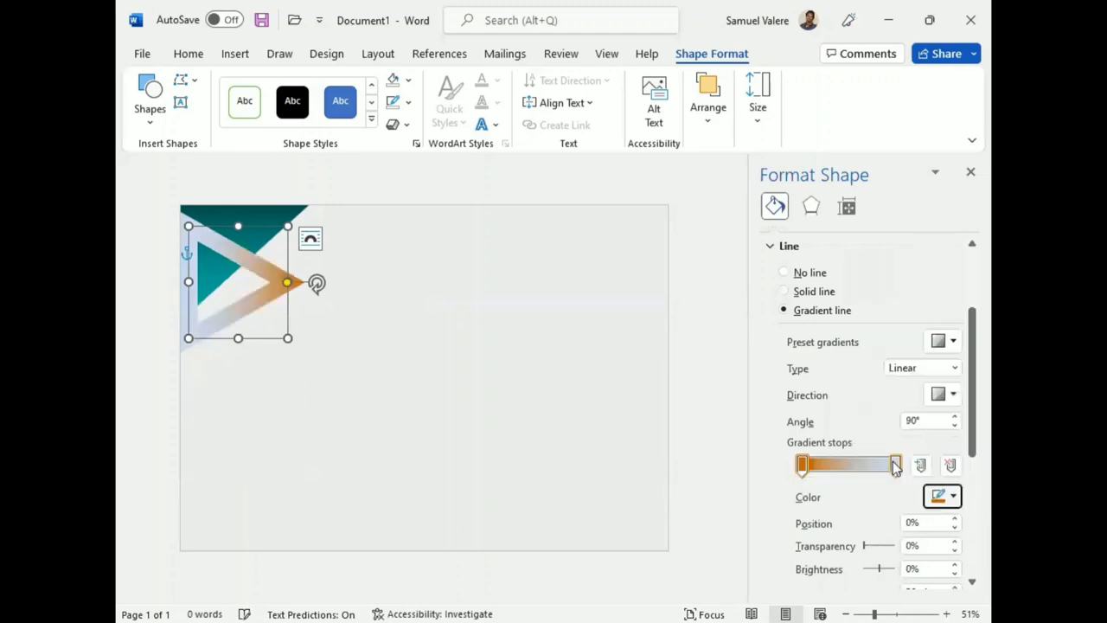
{"action": "left_click", "coordinate": [895, 466]}
{"action": "left_click", "coordinate": [953, 495]}
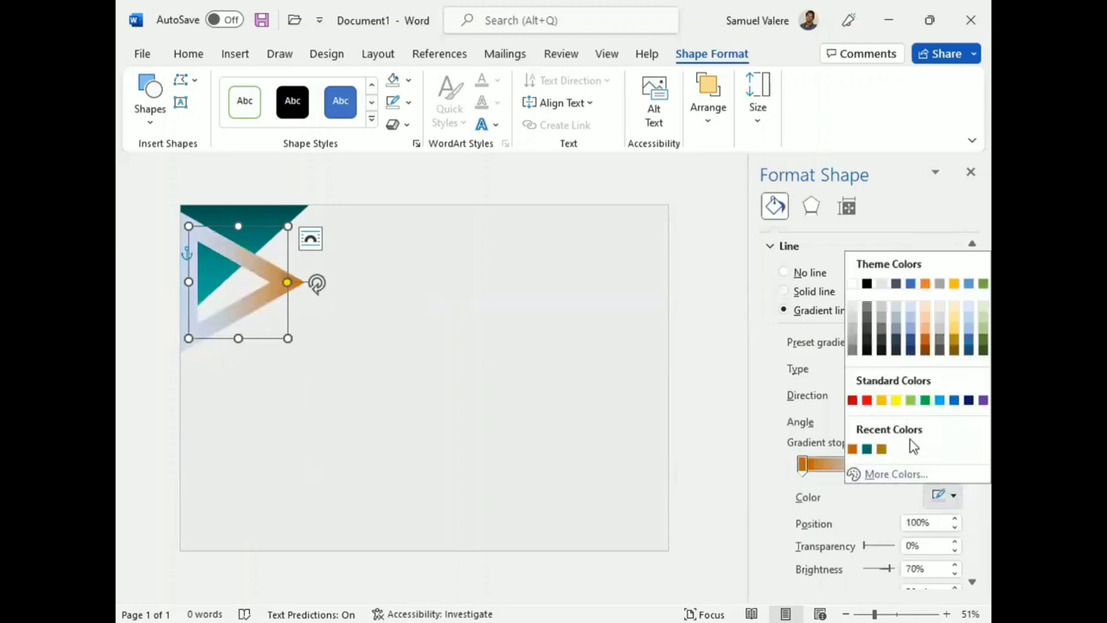
{"action": "left_click", "coordinate": [881, 401]}
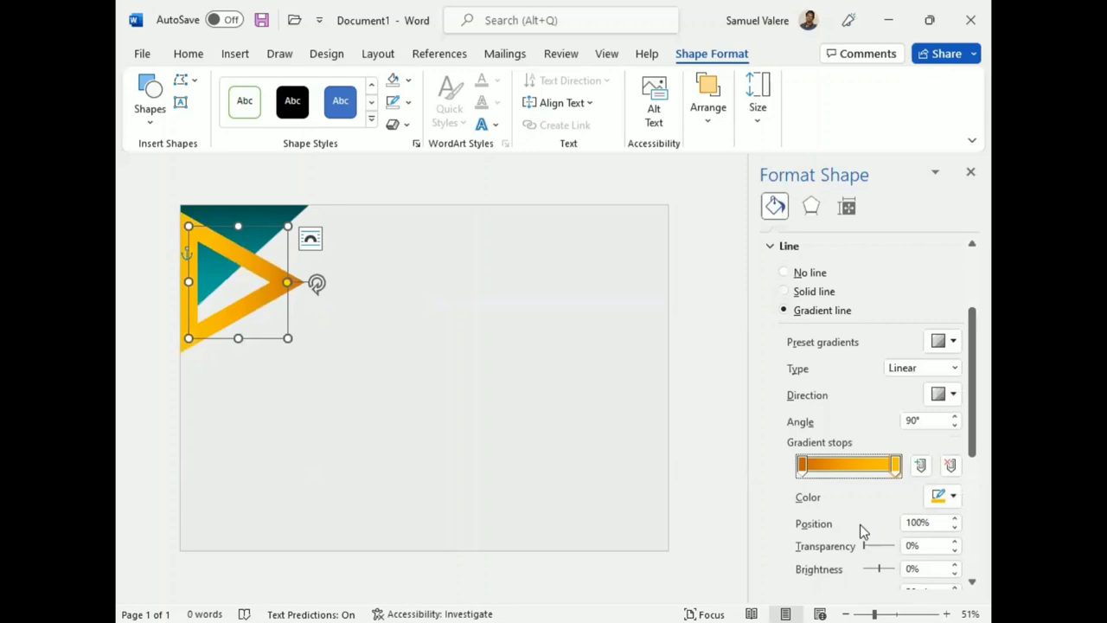
- Move the gold stop to about 63% and fine-tune its brightness
{"action": "scroll", "coordinate": [794, 528], "scroll_direction": "down", "scroll_amount": 1}
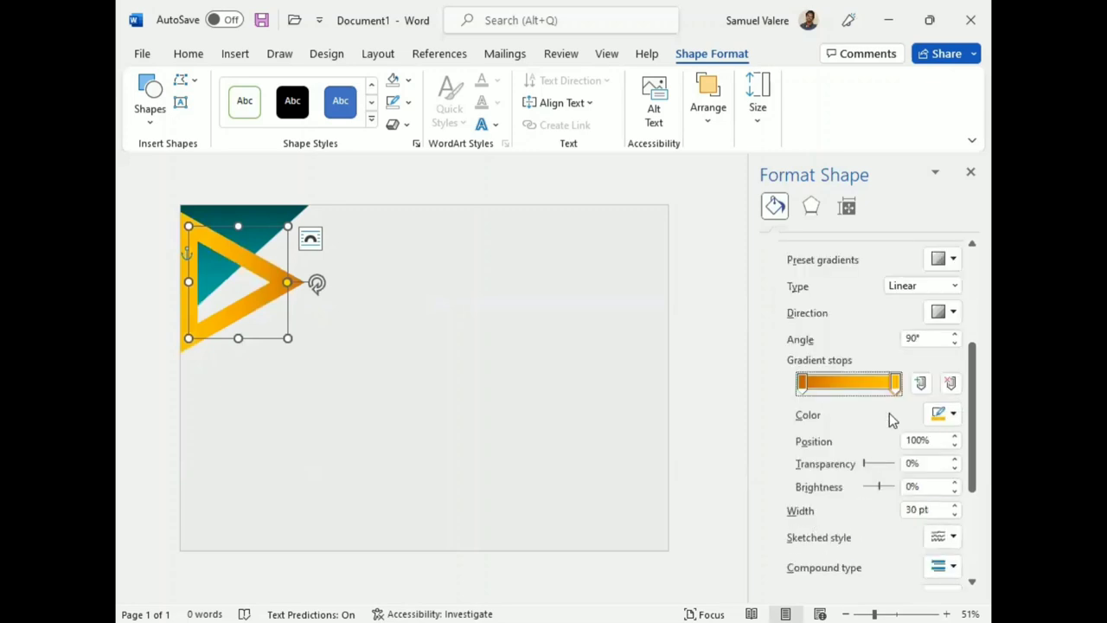
{"action": "left_click_drag", "start_coordinate": [895, 385], "coordinate": [861, 387]}
{"action": "left_click", "coordinate": [953, 490]}
{"action": "left_click", "coordinate": [953, 490]}
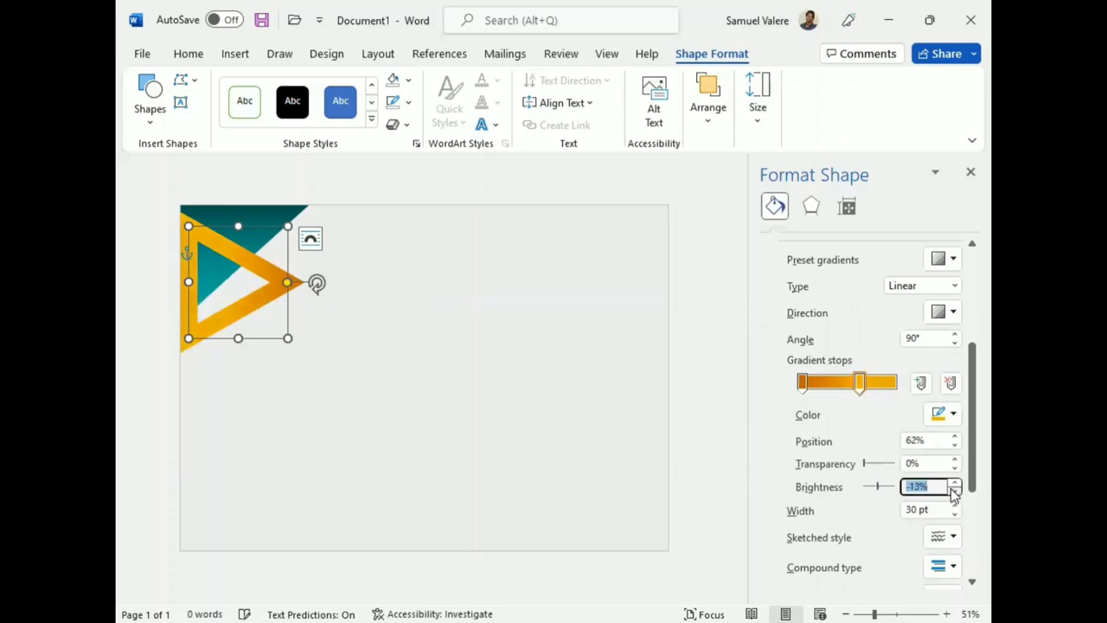
{"action": "left_click", "coordinate": [954, 491]}
{"action": "left_click", "coordinate": [954, 490]}
{"action": "left_click", "coordinate": [954, 491]}
{"action": "left_click", "coordinate": [955, 490]}
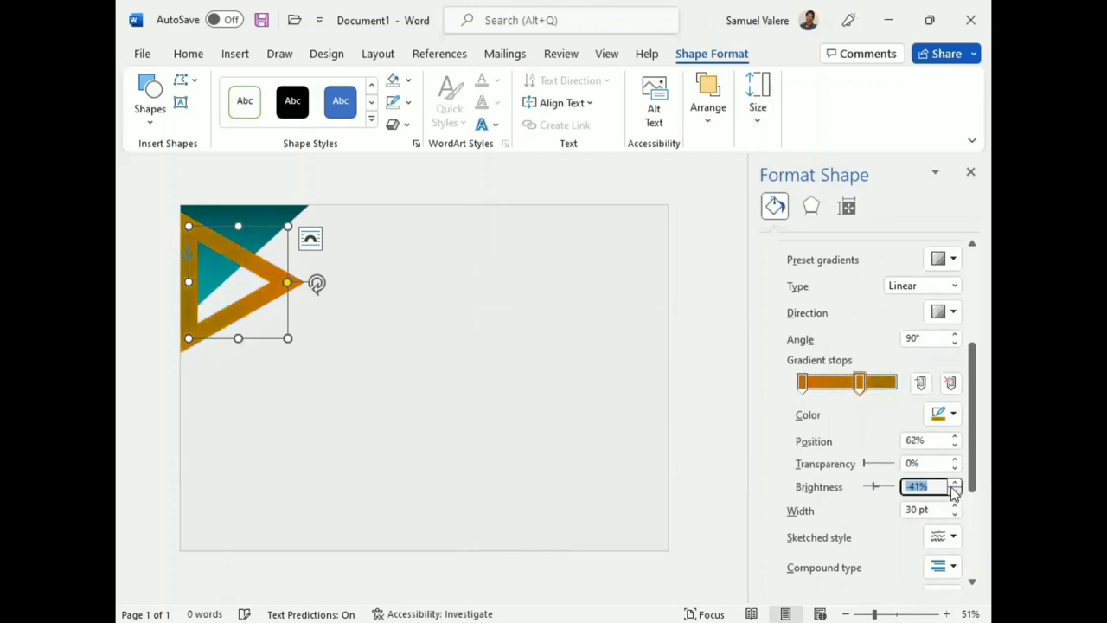
{"action": "left_click", "coordinate": [955, 483]}
{"action": "left_click", "coordinate": [955, 482]}
{"action": "left_click", "coordinate": [955, 482]}
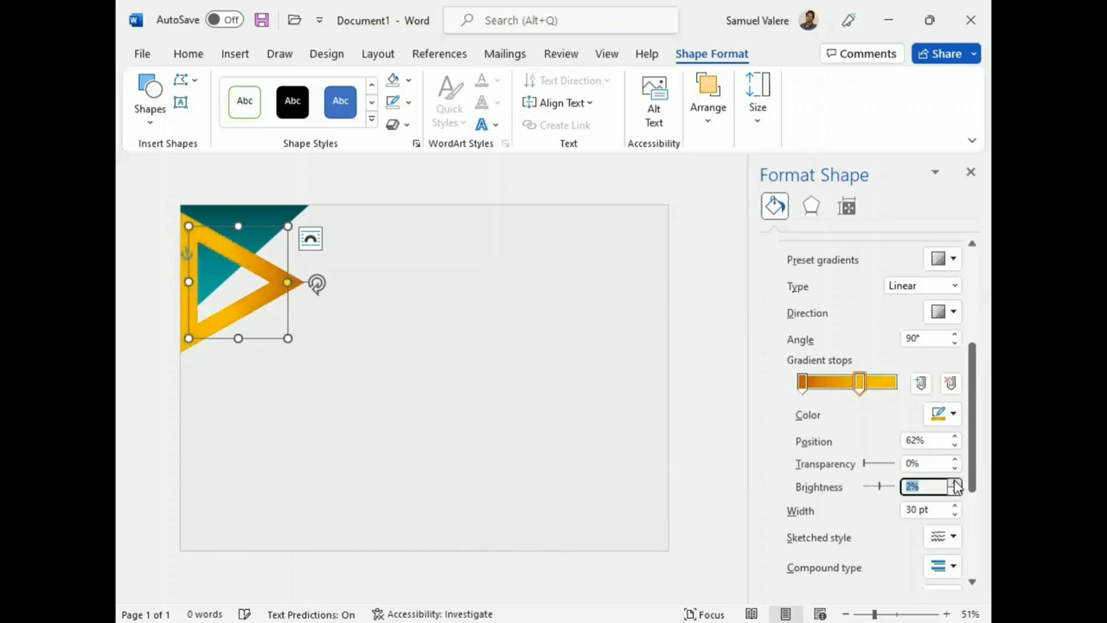
{"action": "left_click", "coordinate": [955, 482]}
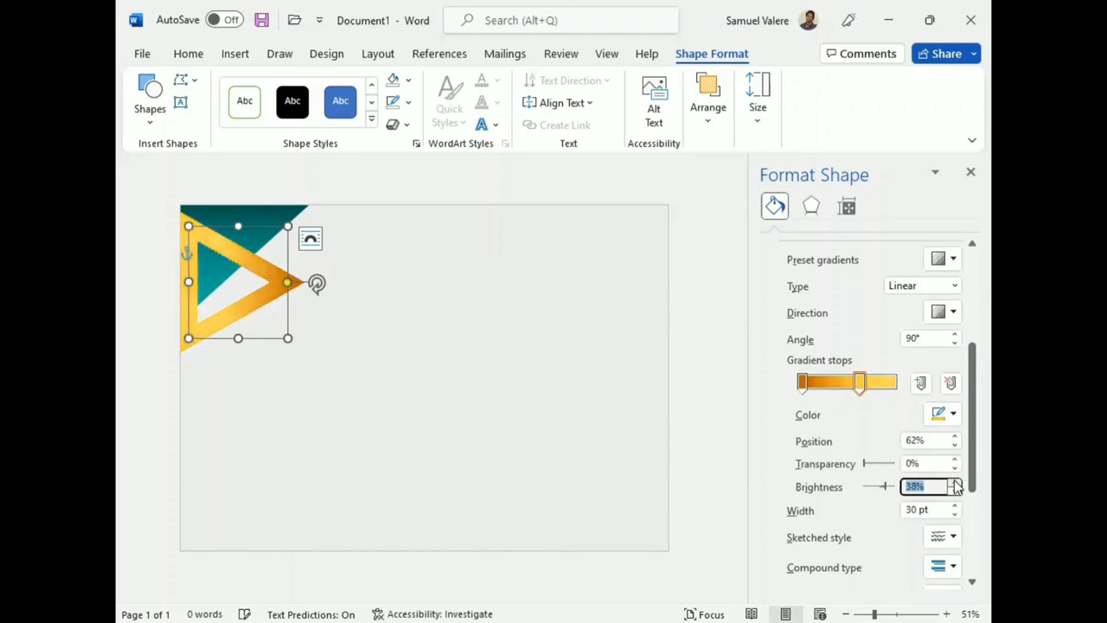
- Move the triangle up into the teal corner and make it narrower
{"action": "left_click", "coordinate": [504, 490]}
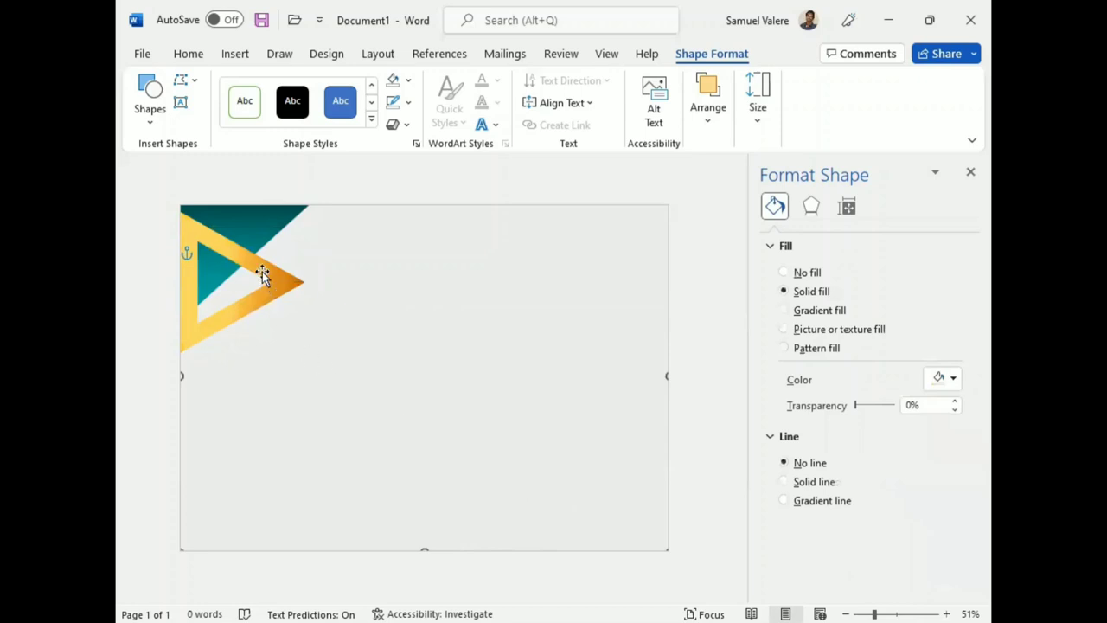
{"action": "mouse_move", "coordinate": [262, 270]}
{"action": "left_mouse_down"}
{"action": "mouse_move", "coordinate": [246, 258]}
{"action": "mouse_move", "coordinate": [266, 252]}
{"action": "left_mouse_up"}
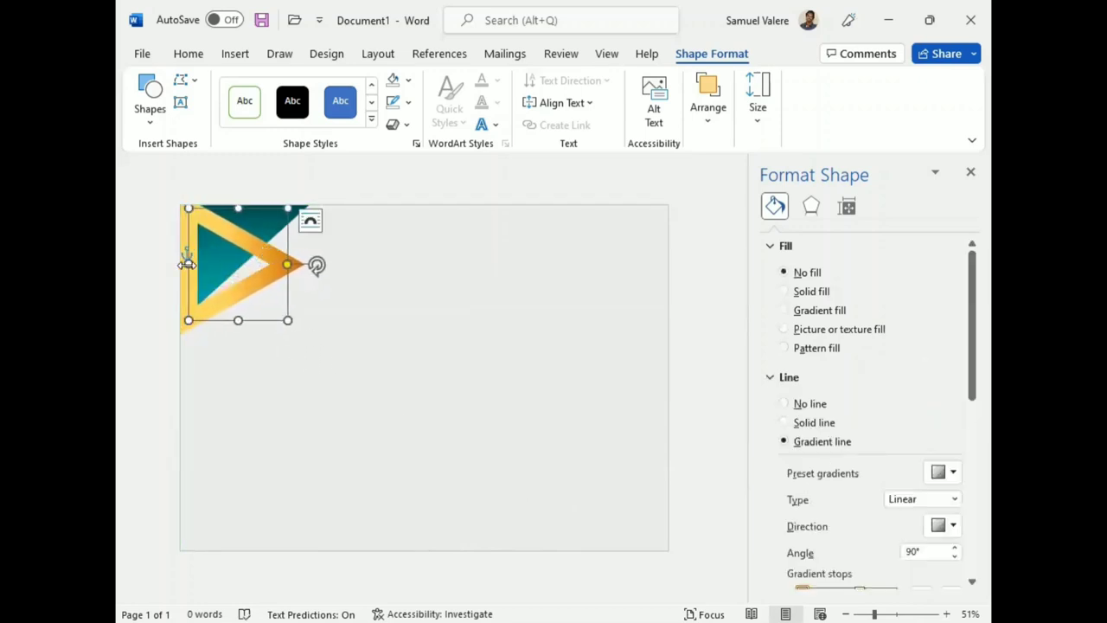
{"action": "mouse_move", "coordinate": [188, 264]}
{"action": "left_mouse_down"}
{"action": "mouse_move", "coordinate": [209, 264]}
{"action": "mouse_move", "coordinate": [217, 239]}
{"action": "left_mouse_up"}
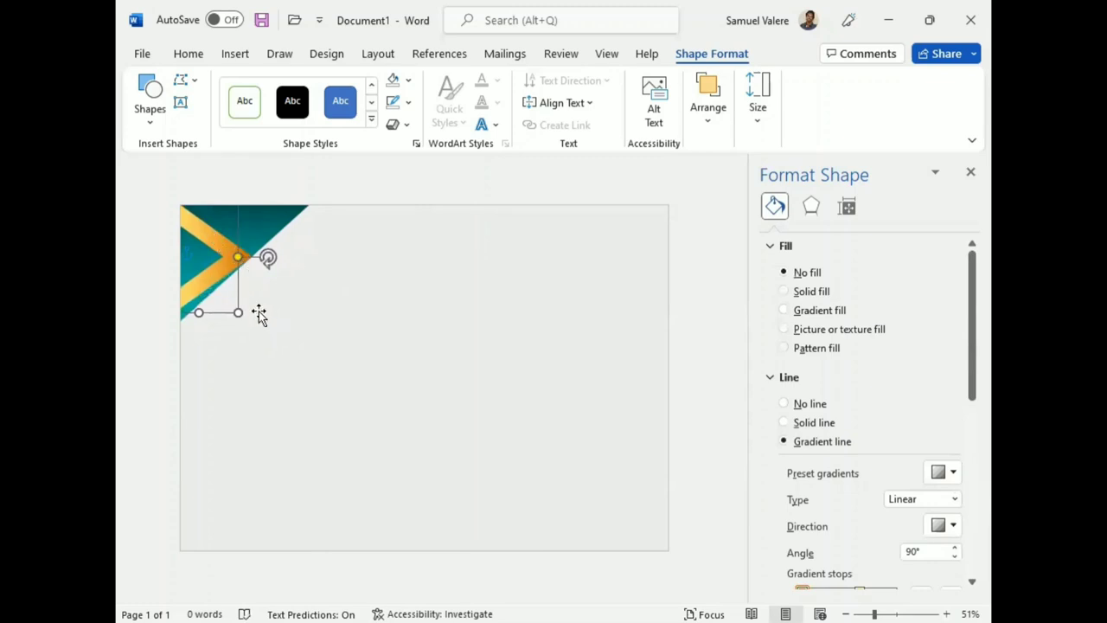
- Draw a square near the top-left corner with No Fill
{"action": "left_click", "coordinate": [150, 95]}
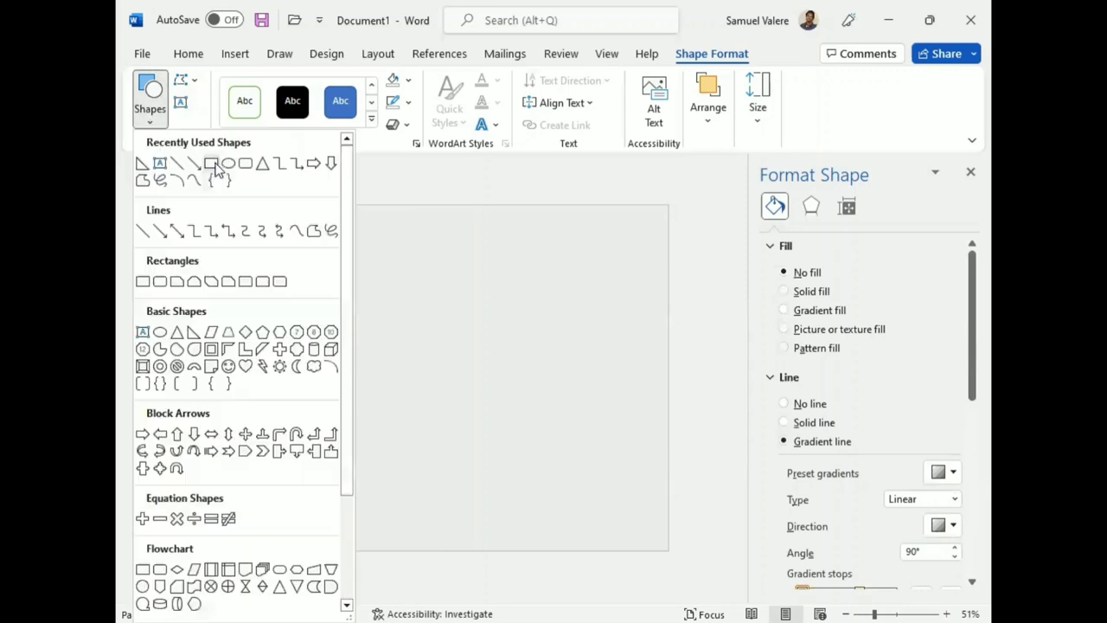
{"action": "left_click", "coordinate": [215, 164]}
{"action": "left_click_drag", "start_coordinate": [194, 224], "coordinate": [327, 354]}
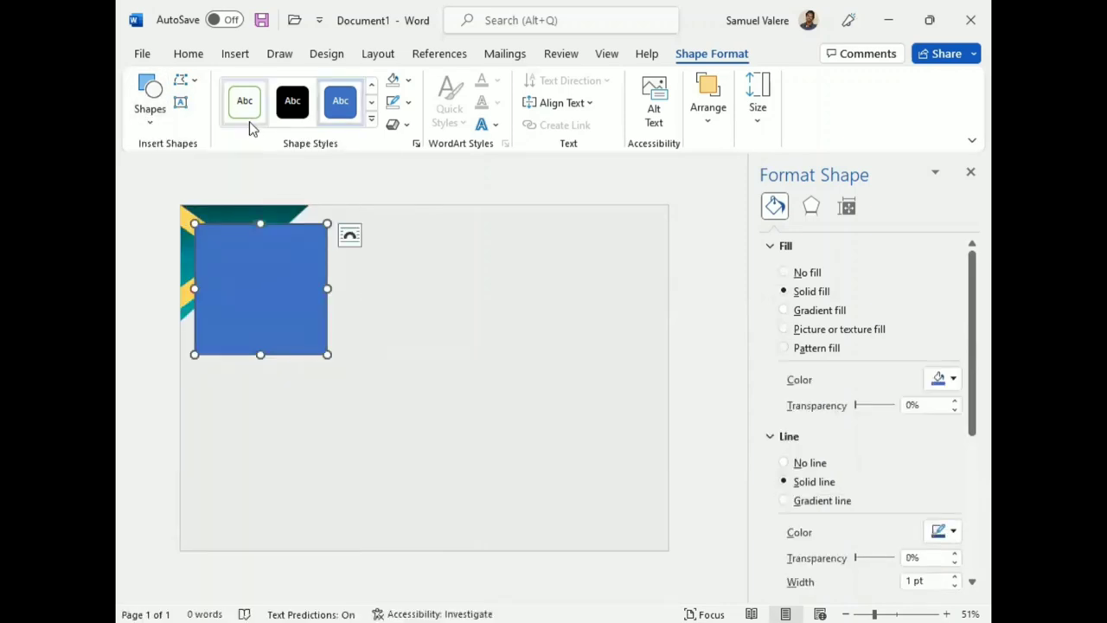
{"action": "left_click", "coordinate": [409, 79]}
{"action": "left_click", "coordinate": [399, 317]}
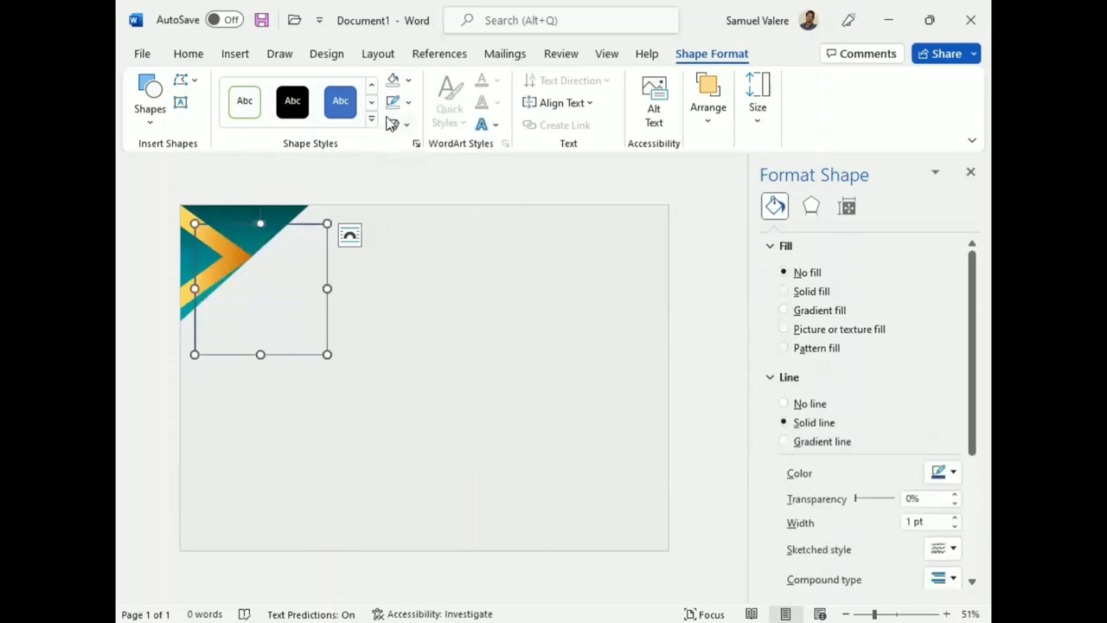
- Give the square a 30 pt gradient outline reduced to two stops
{"action": "scroll", "coordinate": [767, 357], "scroll_direction": "down", "scroll_amount": 3}
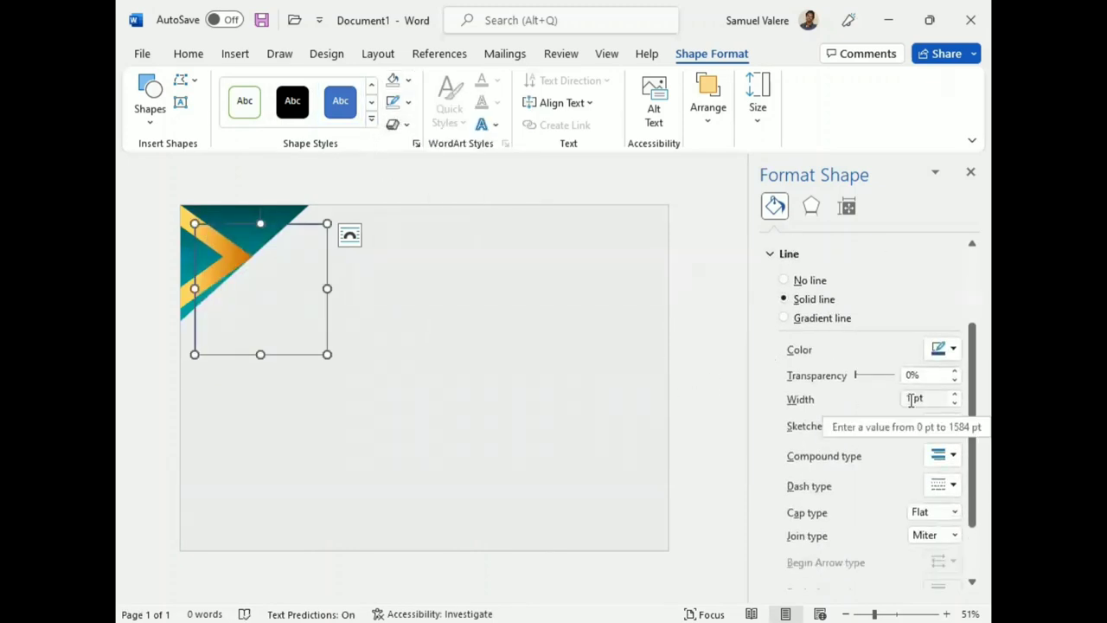
{"action": "left_click", "coordinate": [911, 398]}
{"action": "type", "text": "30"}
{"action": "key", "text": "Return"}
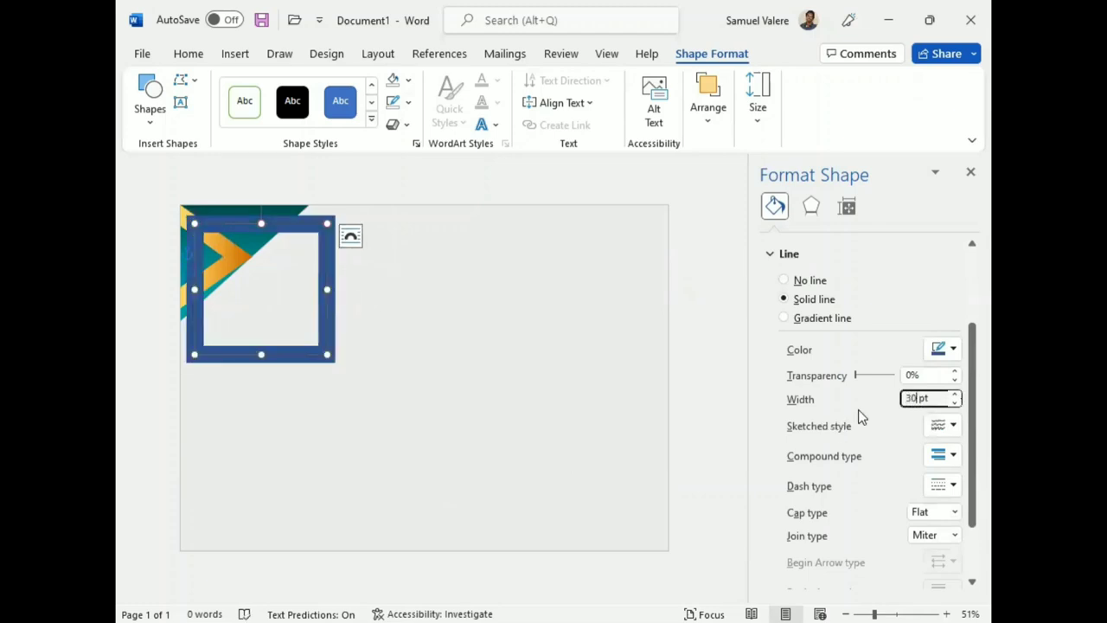
{"action": "left_click", "coordinate": [786, 319]}
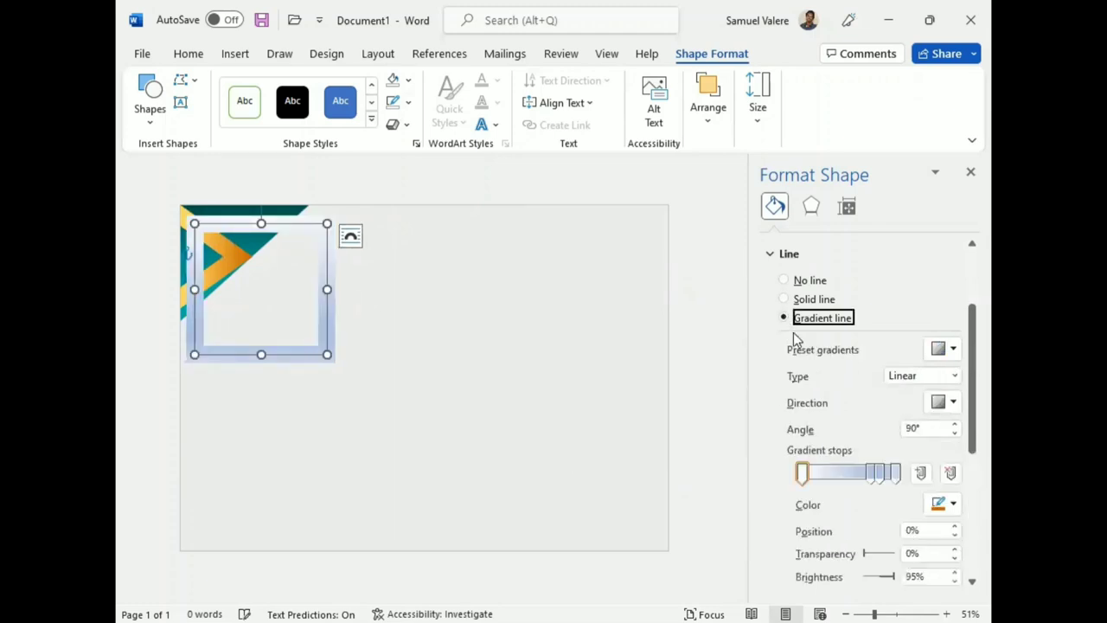
{"action": "left_click", "coordinate": [878, 476]}
{"action": "left_click", "coordinate": [951, 474]}
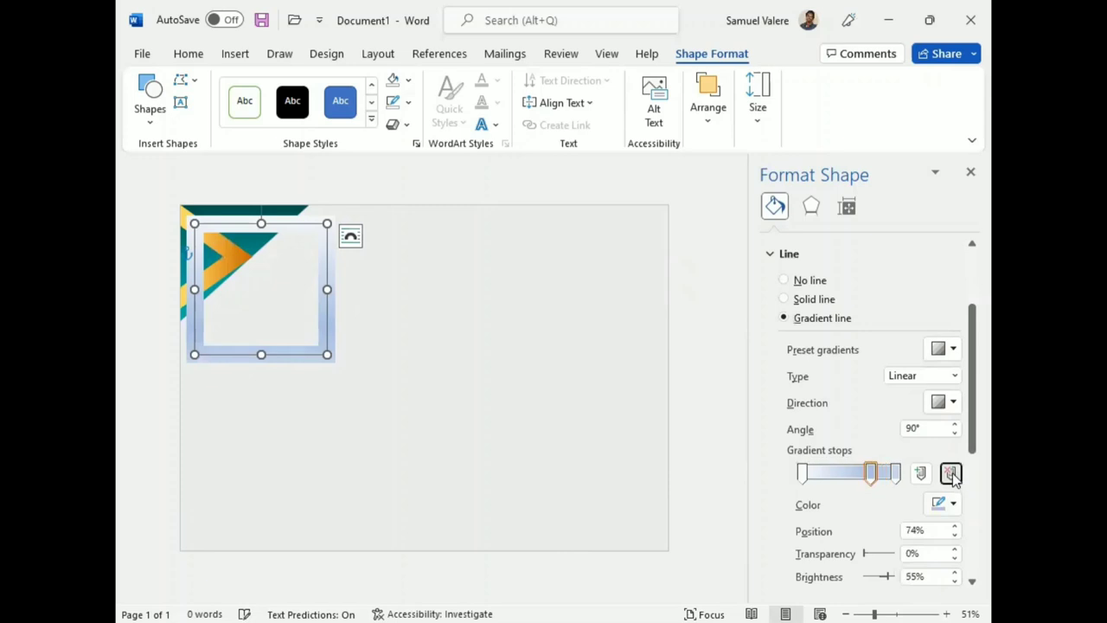
{"action": "left_click", "coordinate": [951, 473]}
- Set the outline gradient stops to orange and gold
{"action": "left_click", "coordinate": [952, 503]}
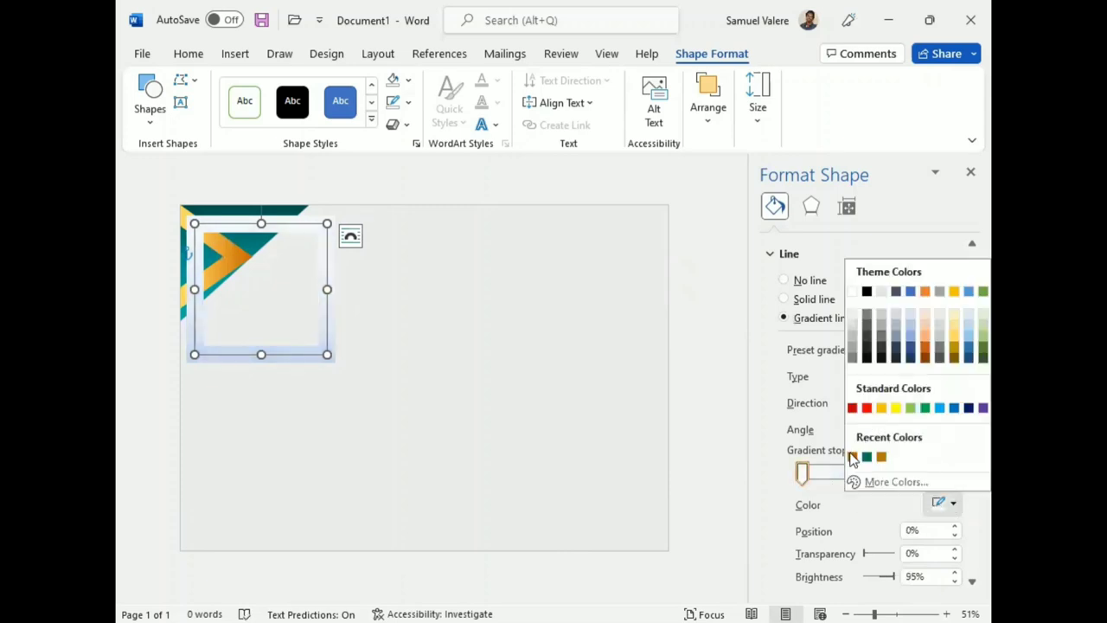
{"action": "left_click", "coordinate": [854, 456]}
{"action": "left_click", "coordinate": [896, 472]}
{"action": "left_click", "coordinate": [952, 503]}
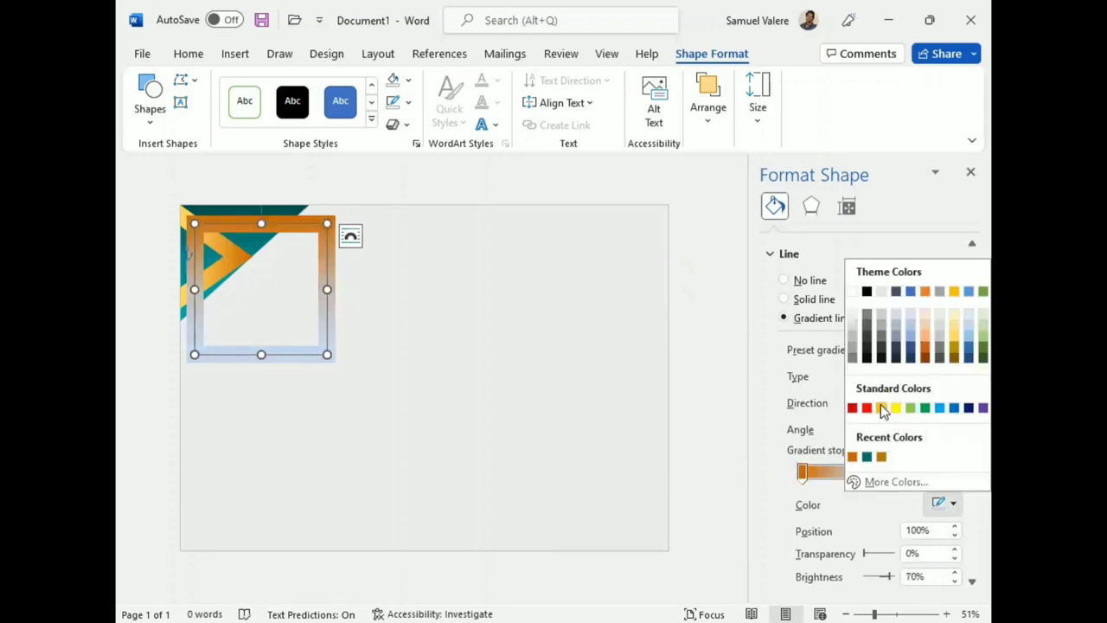
{"action": "left_click", "coordinate": [885, 408]}
- Brighten the gold stop to 40% and set its position to 62%
{"action": "scroll", "coordinate": [846, 512], "scroll_direction": "down", "scroll_amount": 2}
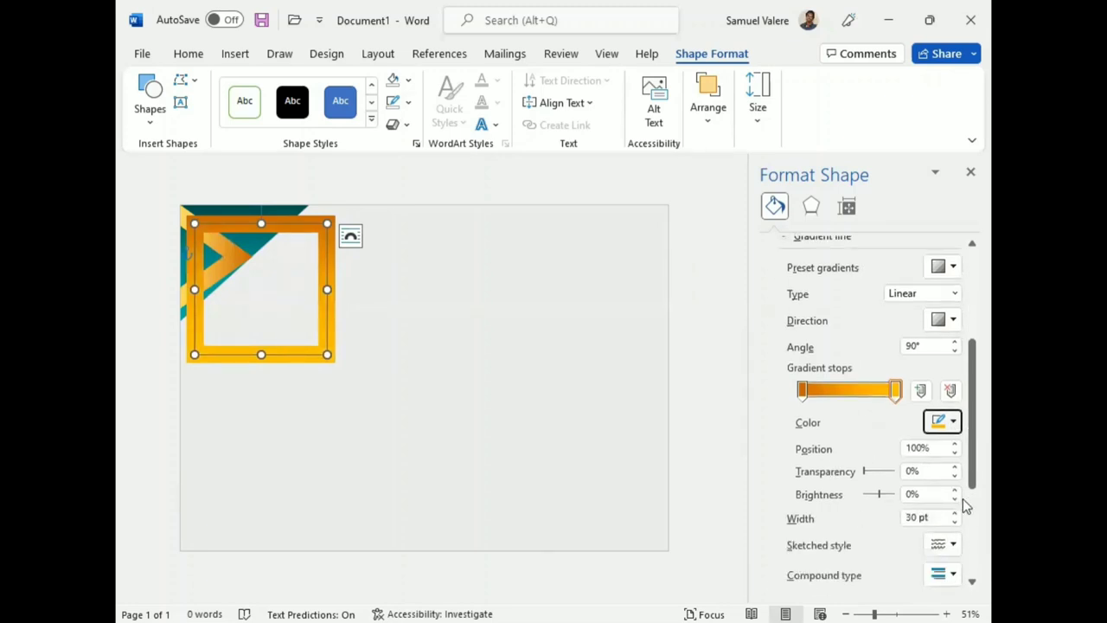
{"action": "left_click", "coordinate": [956, 489]}
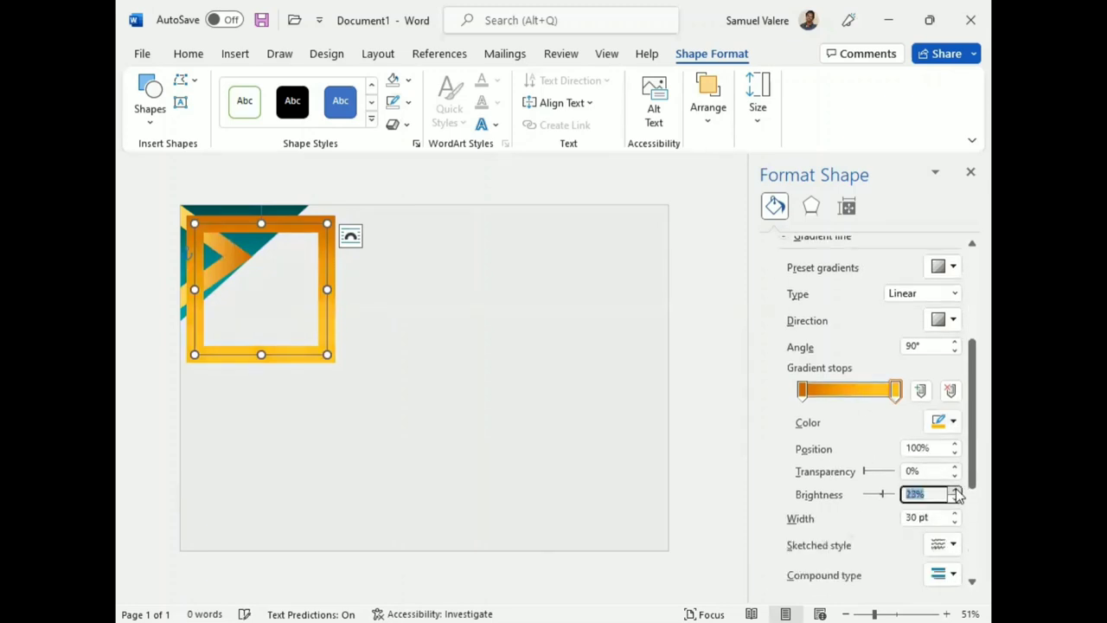
{"action": "left_click", "coordinate": [956, 490]}
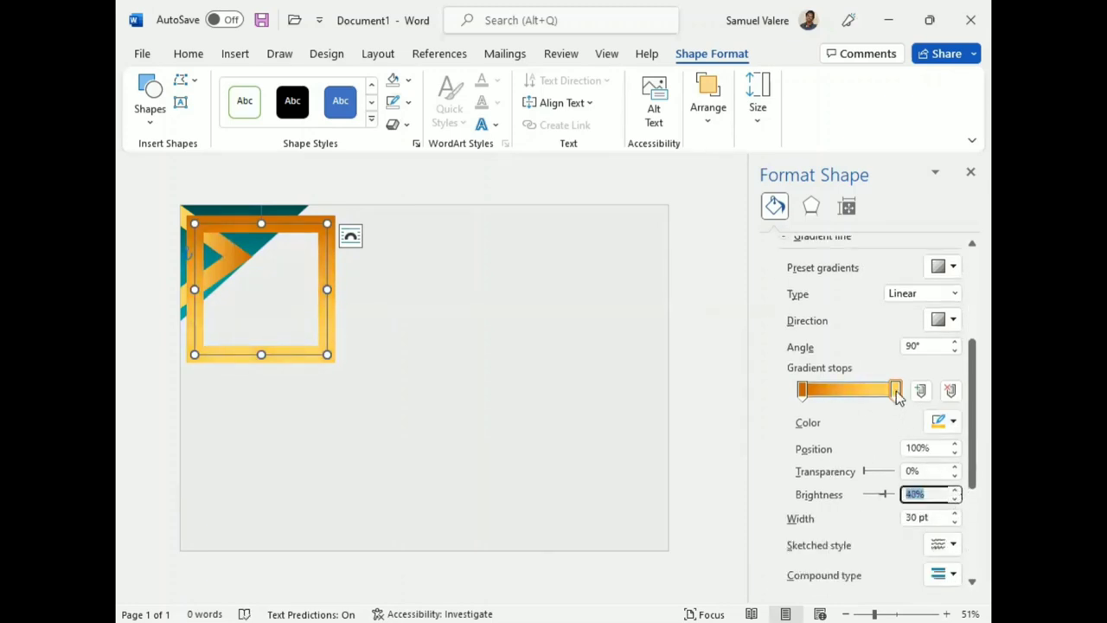
{"action": "left_click_drag", "start_coordinate": [895, 390], "coordinate": [859, 398]}
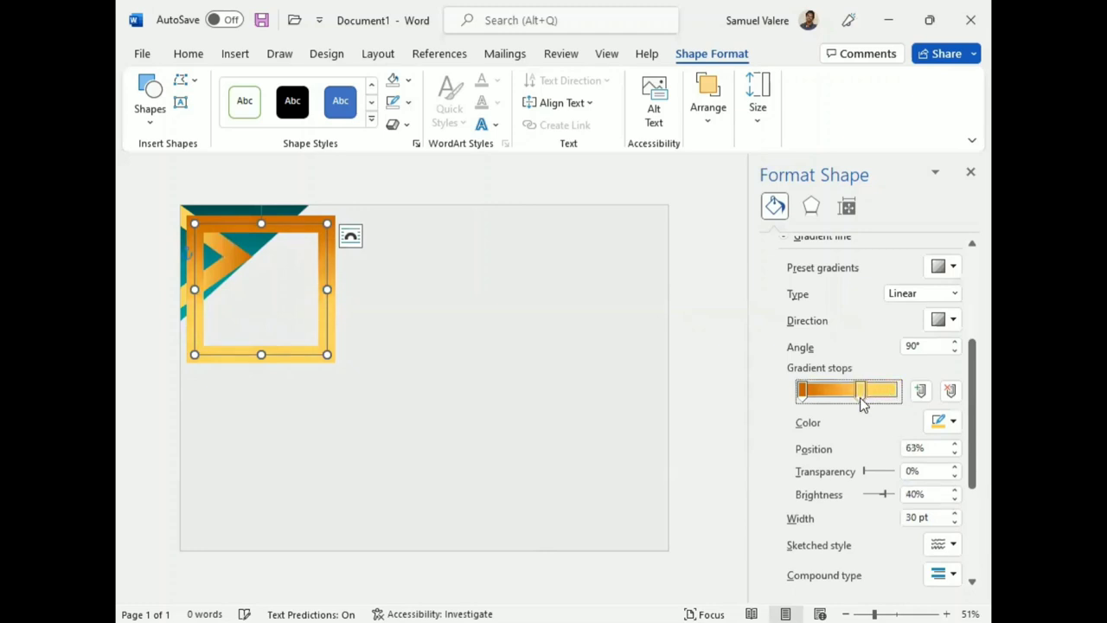
{"action": "left_click", "coordinate": [955, 444]}
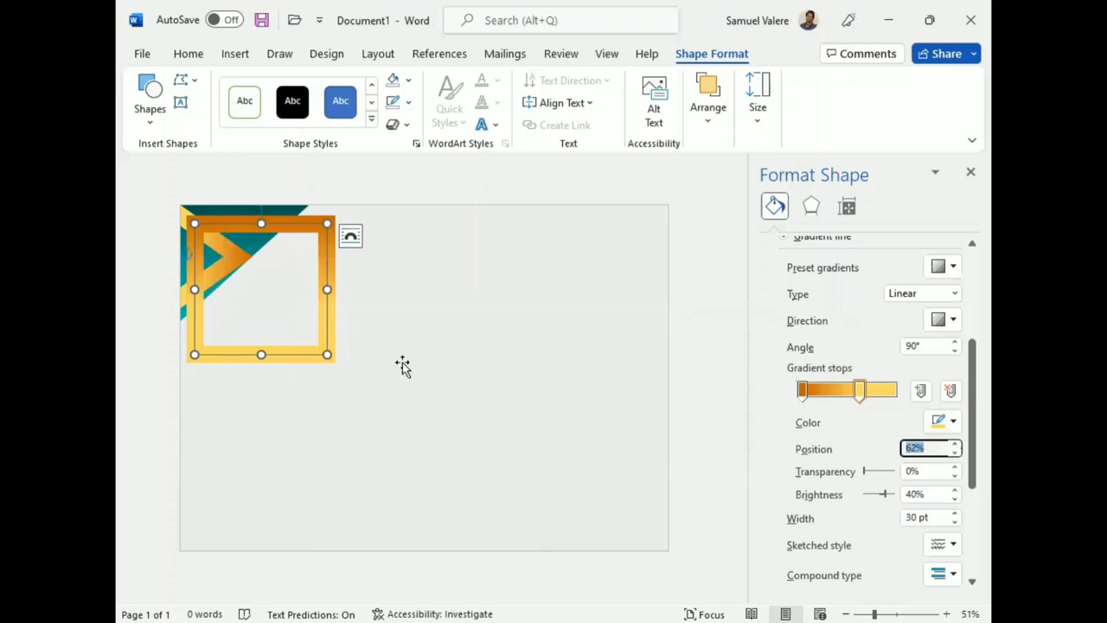
{"action": "left_click", "coordinate": [328, 329]}
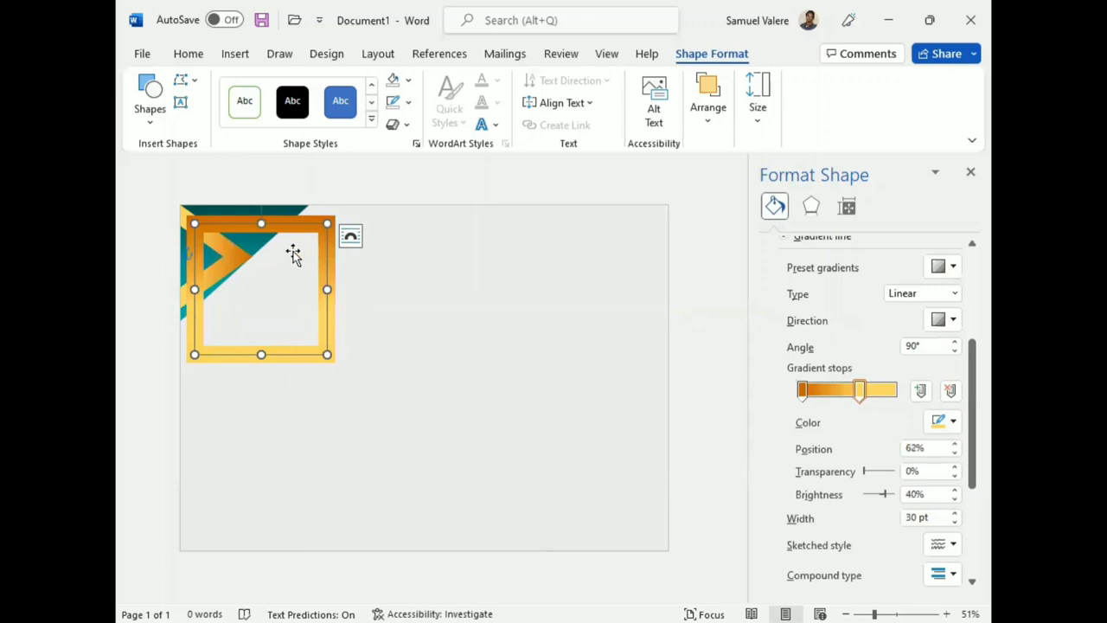
- Move and rotate the gradient frame into the top-left corner as a chevron, then nudge it slightly right
{"action": "mouse_move", "coordinate": [296, 228]}
{"action": "left_mouse_down"}
{"action": "mouse_move", "coordinate": [295, 253]}
{"action": "mouse_move", "coordinate": [337, 277]}
{"action": "mouse_move", "coordinate": [269, 206]}
{"action": "left_mouse_up"}
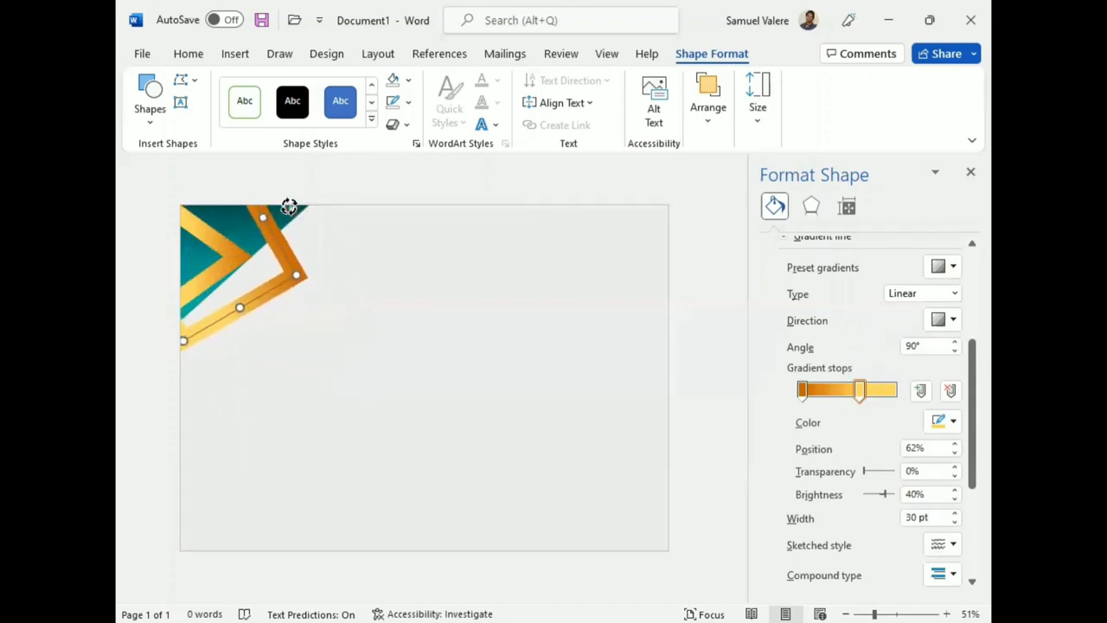
{"action": "mouse_move", "coordinate": [294, 217]}
{"action": "left_mouse_down"}
{"action": "mouse_move", "coordinate": [286, 208]}
{"action": "mouse_move", "coordinate": [258, 228]}
{"action": "left_mouse_up"}
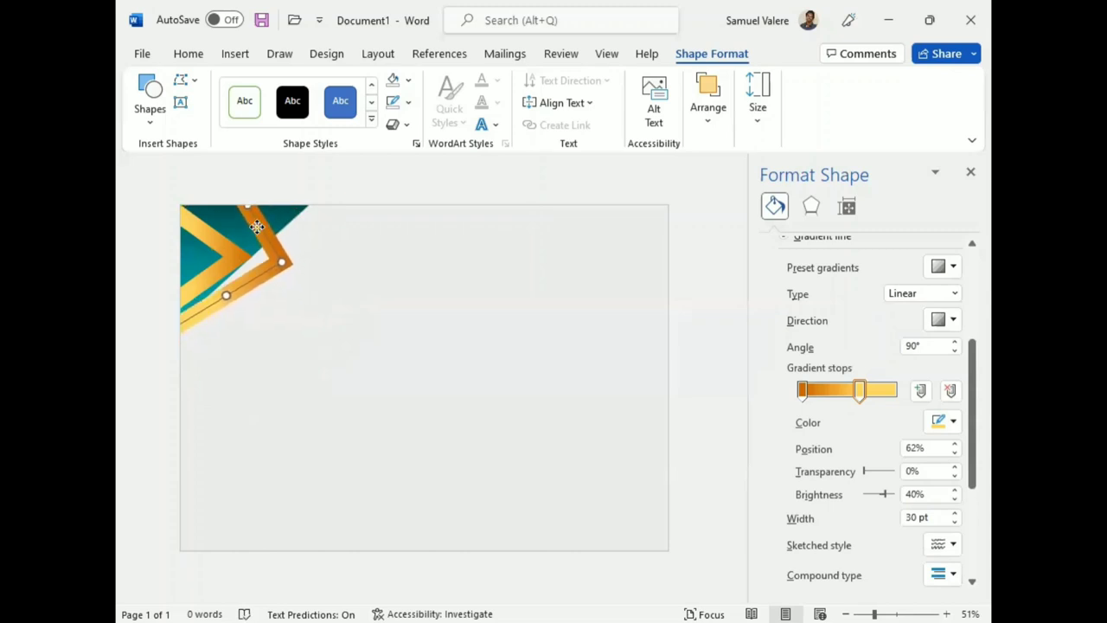
{"action": "left_click_drag", "start_coordinate": [274, 258], "coordinate": [290, 261]}
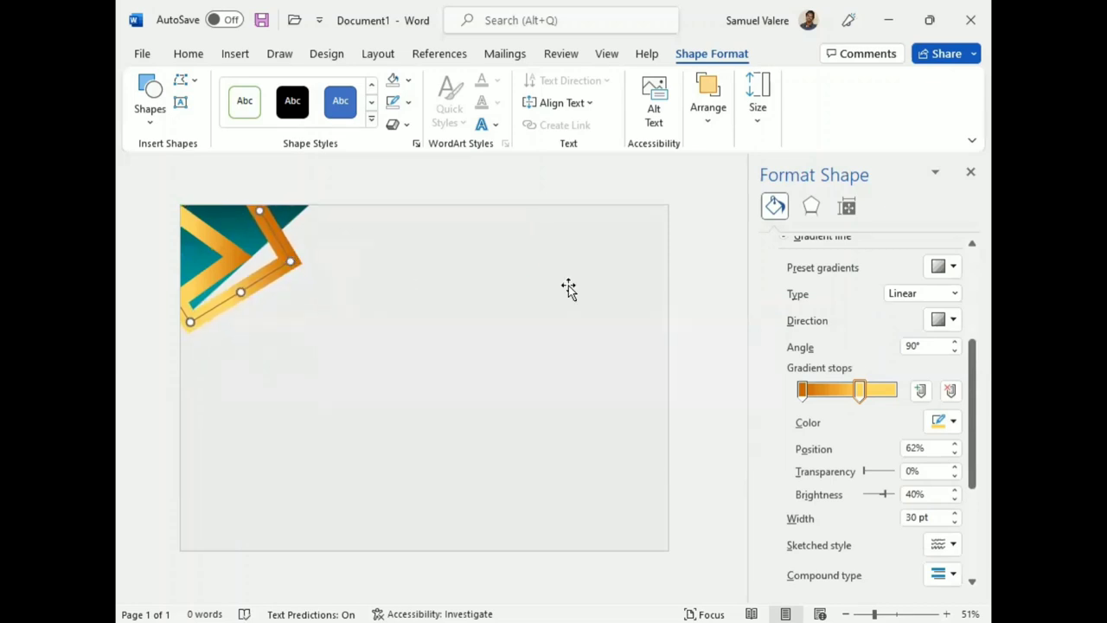
{"action": "left_click", "coordinate": [954, 321]}
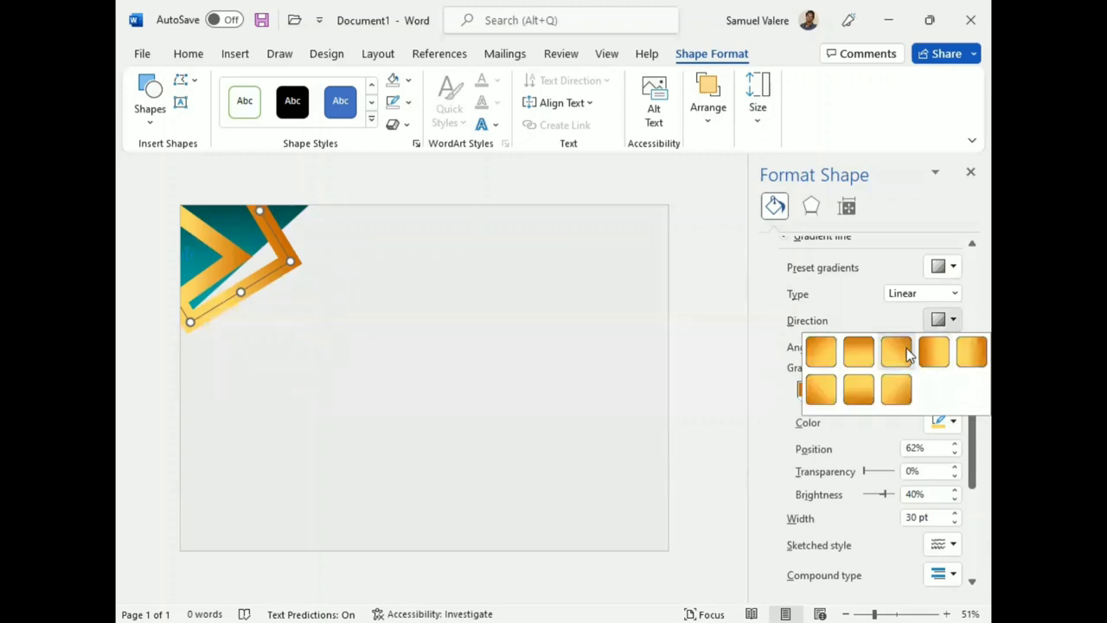
{"action": "left_click", "coordinate": [905, 351]}
{"action": "left_click", "coordinate": [955, 321]}
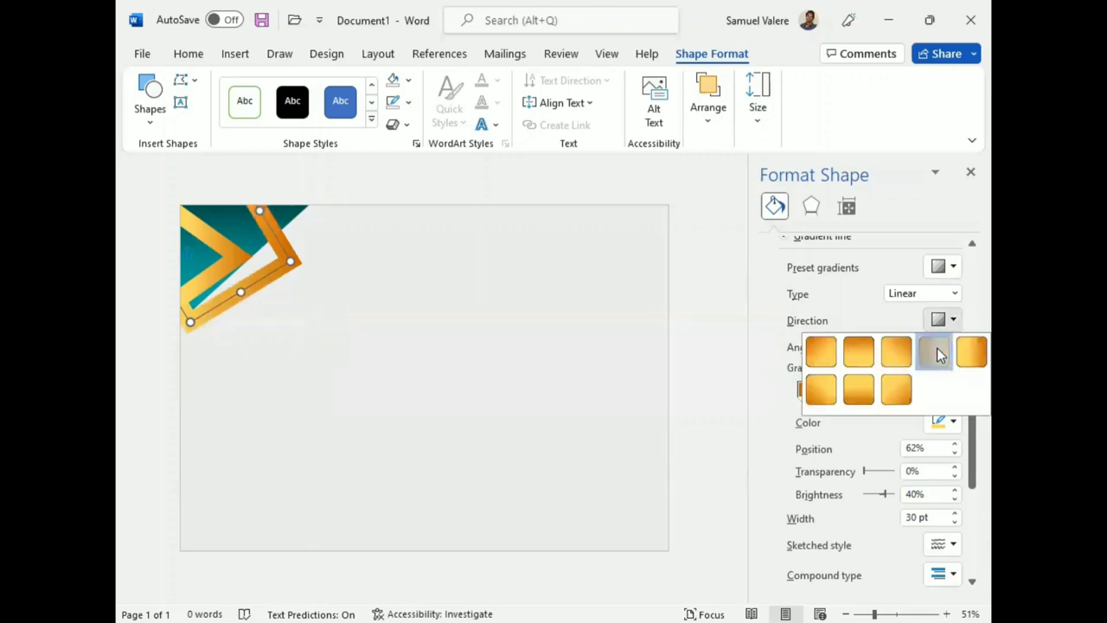
{"action": "left_click", "coordinate": [938, 352]}
{"action": "left_click", "coordinate": [955, 321]}
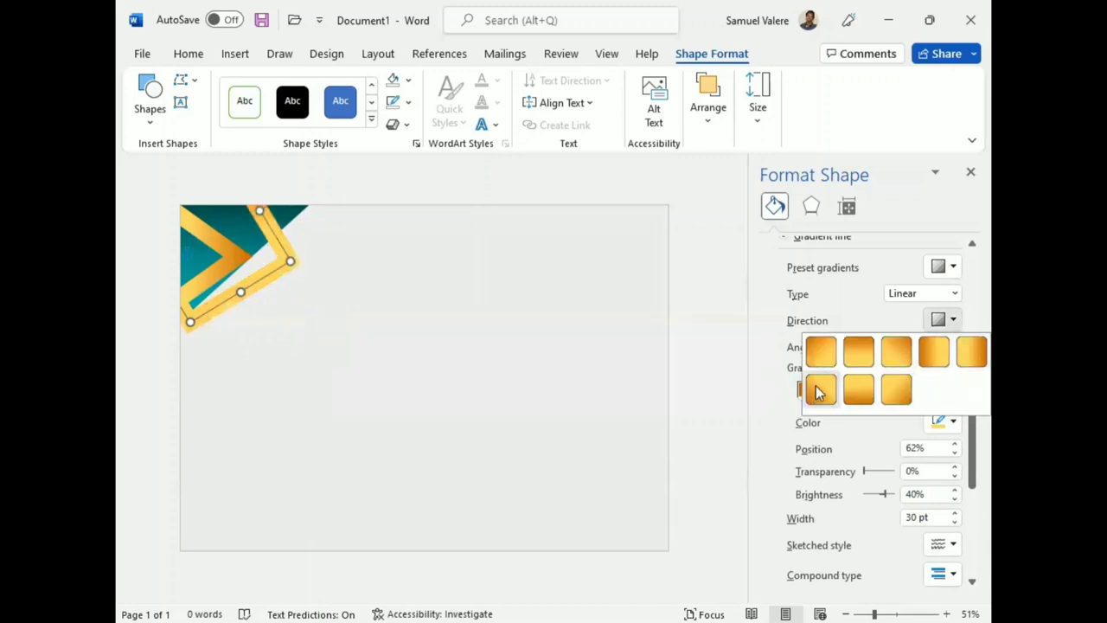
{"action": "left_click", "coordinate": [816, 388]}
{"action": "left_click", "coordinate": [954, 320]}
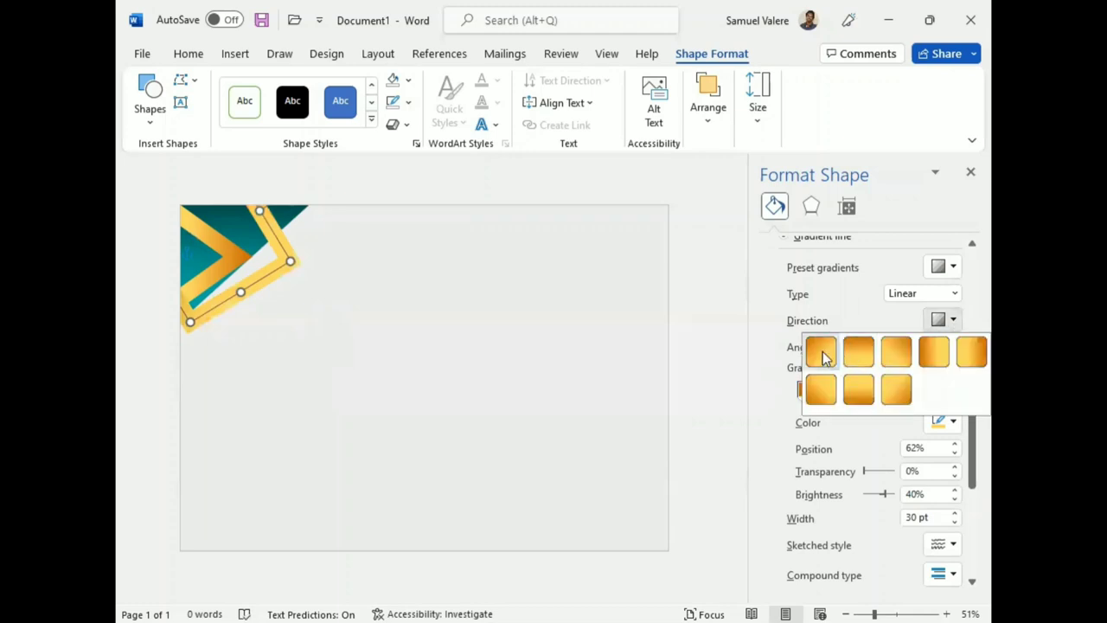
{"action": "left_click", "coordinate": [823, 355]}
{"action": "left_click", "coordinate": [955, 297]}
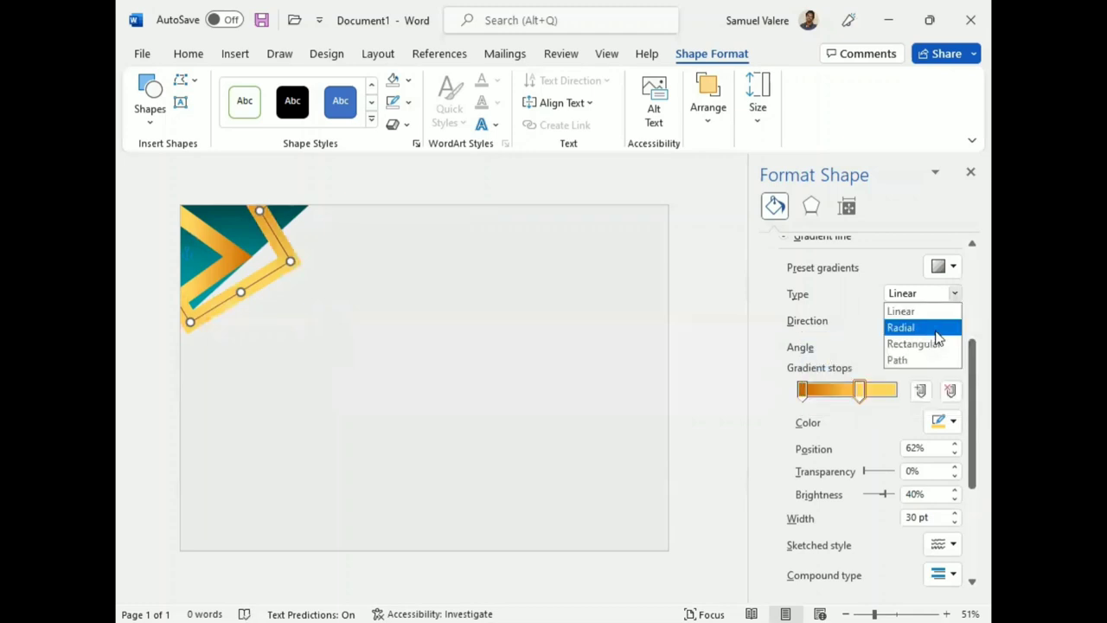
{"action": "left_click", "coordinate": [956, 296]}
{"action": "left_click", "coordinate": [954, 321]}
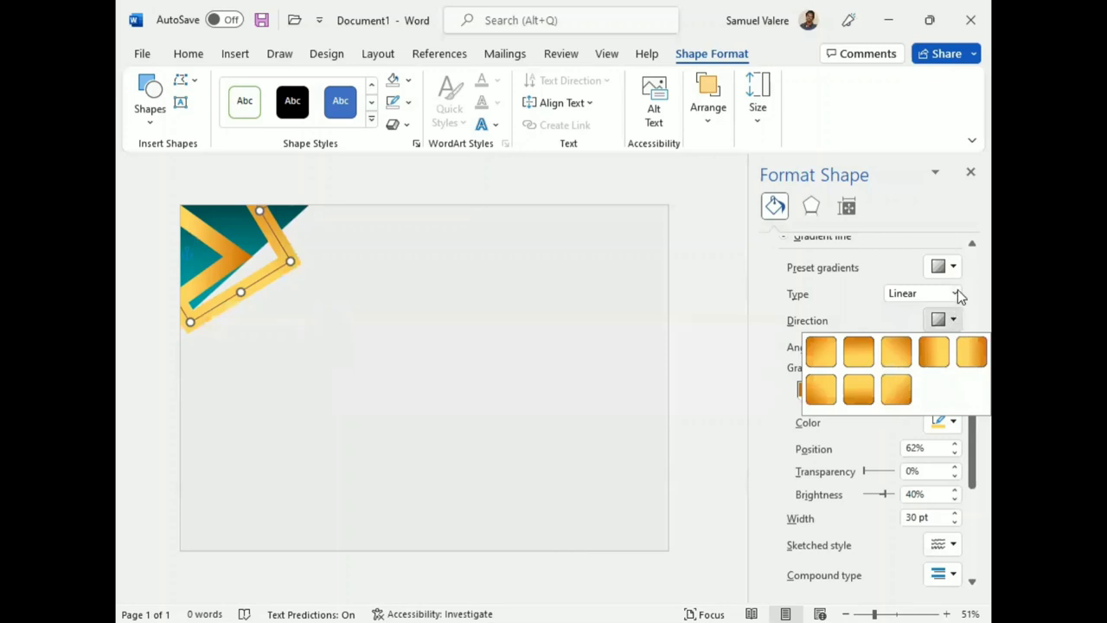
{"action": "left_click", "coordinate": [954, 319]}
{"action": "left_click", "coordinate": [954, 320]}
{"action": "left_click", "coordinate": [859, 351]}
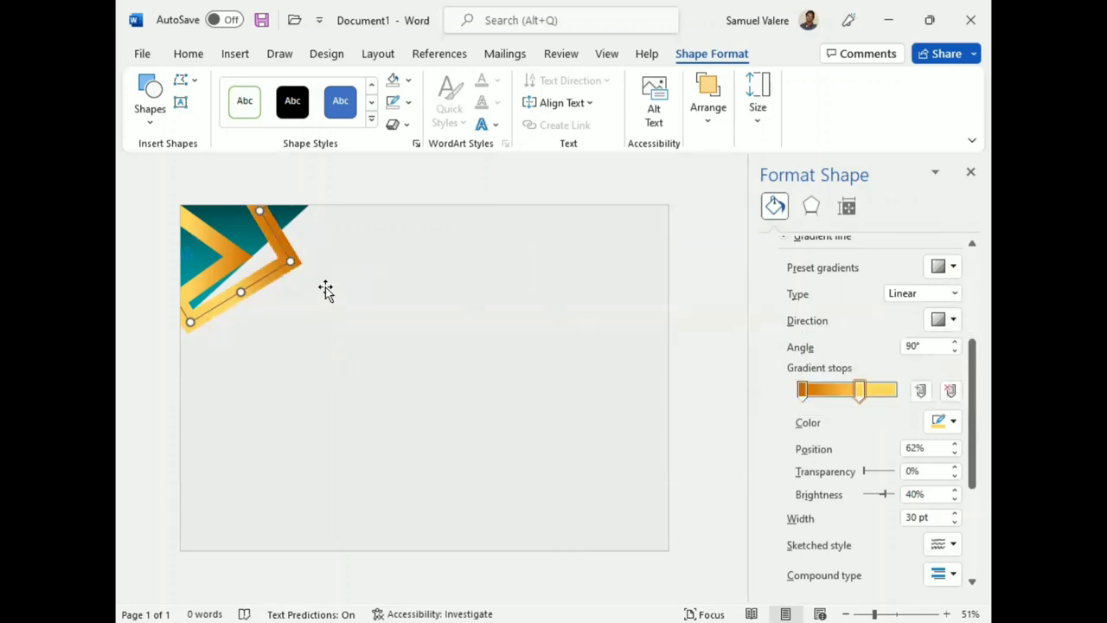
- Shift the chevron slightly up-left and widen the teal corner triangle a little behind it
{"action": "left_click_drag", "start_coordinate": [290, 261], "coordinate": [287, 264]}
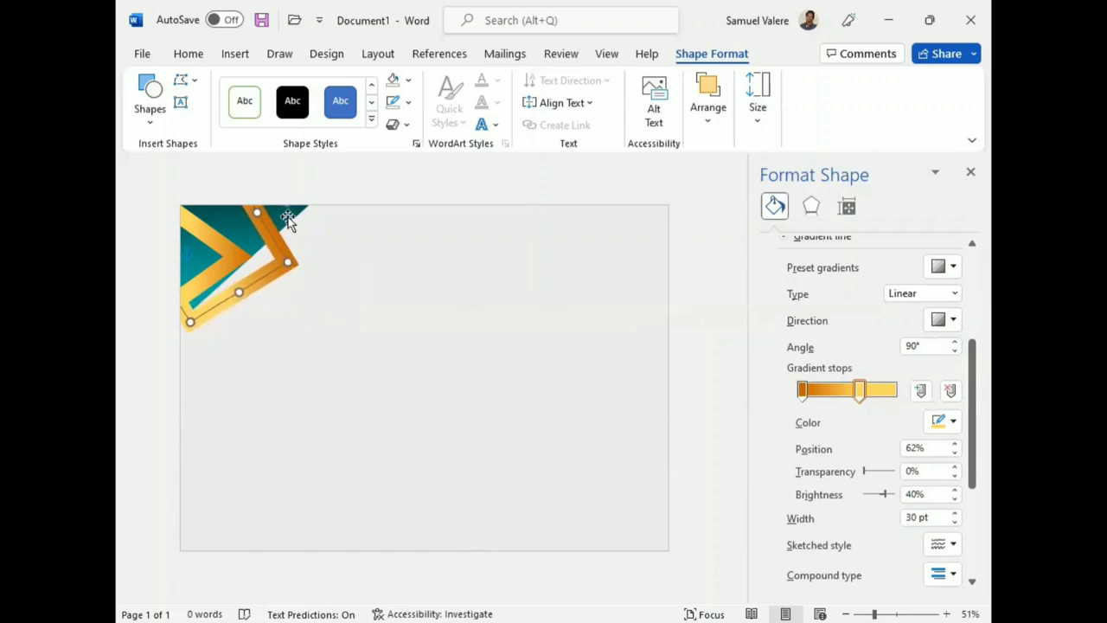
{"action": "left_click", "coordinate": [285, 218]}
{"action": "left_click_drag", "start_coordinate": [309, 320], "coordinate": [316, 327]}
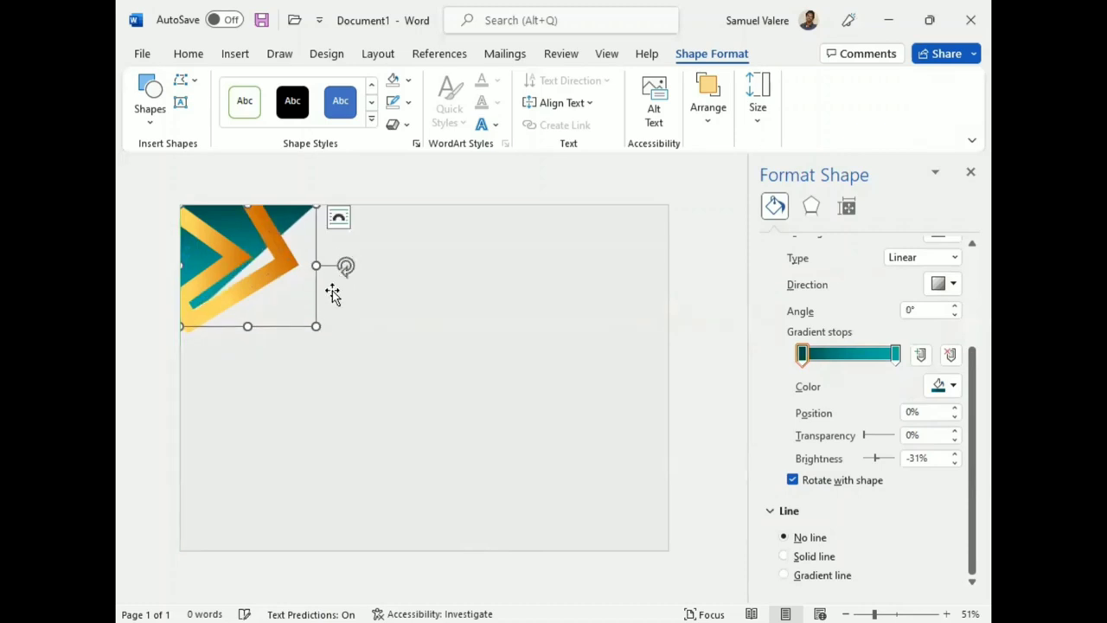
{"action": "left_click_drag", "start_coordinate": [316, 327], "coordinate": [323, 318]}
{"action": "left_click", "coordinate": [271, 271]}
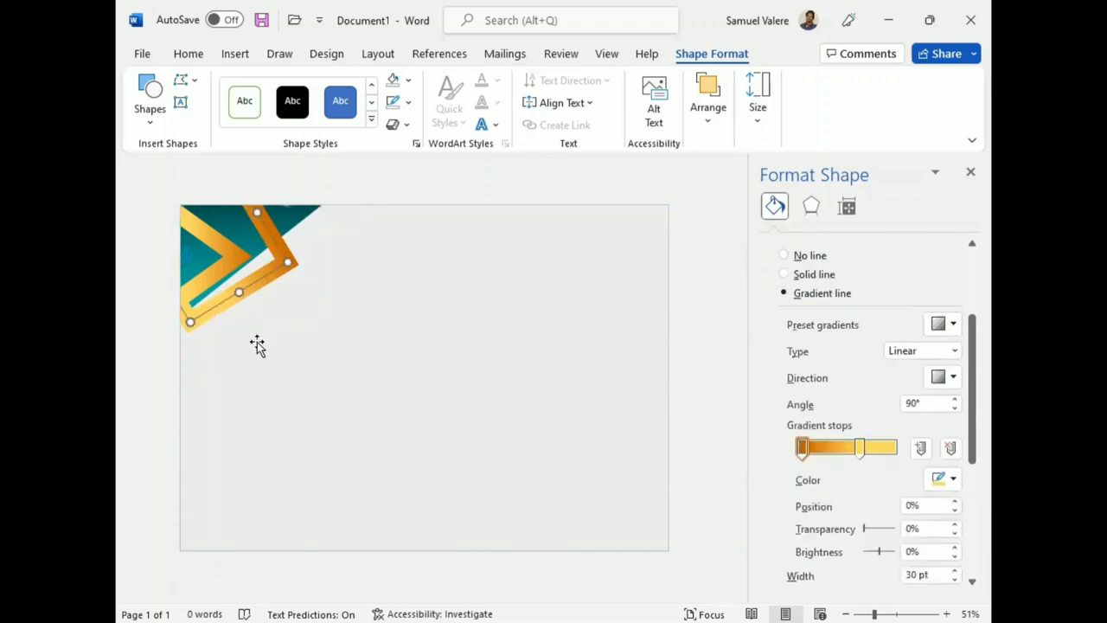
- Copy the teal triangle, rotate it and move it into the bottom-left corner, stretching it up-right
{"action": "left_click", "coordinate": [257, 345]}
{"action": "left_click", "coordinate": [293, 224]}
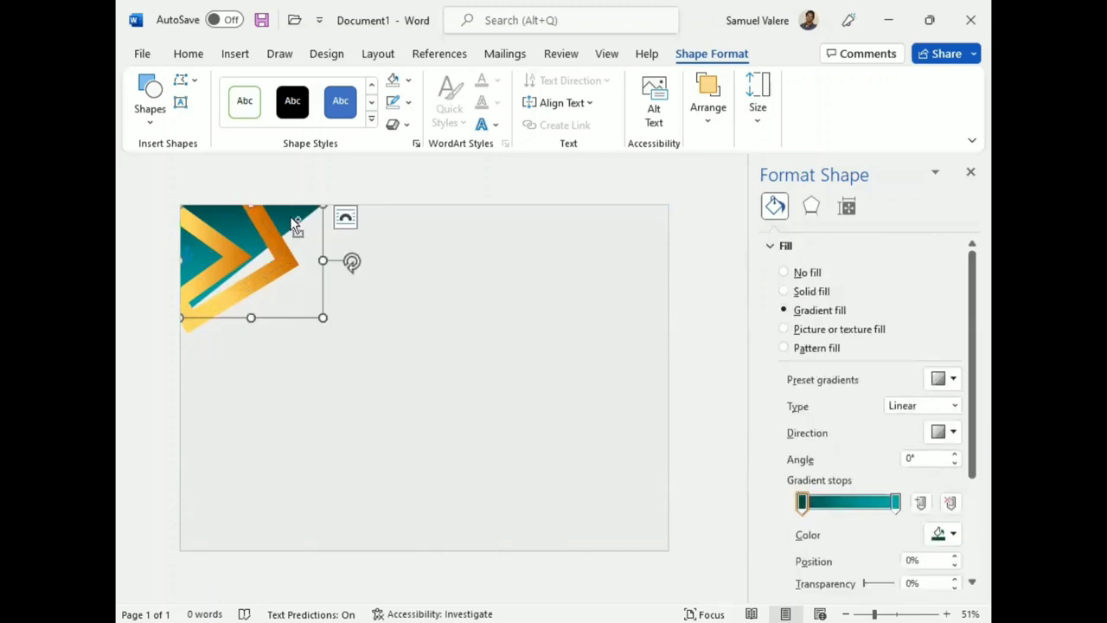
{"action": "left_click_drag", "start_coordinate": [293, 223], "coordinate": [330, 339]}
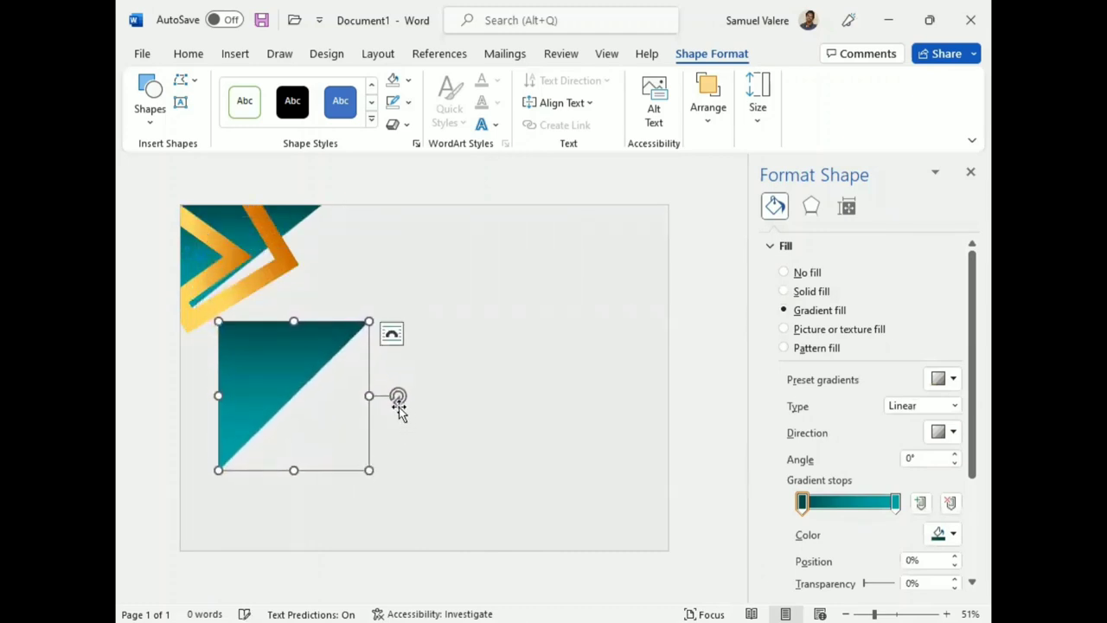
{"action": "mouse_move", "coordinate": [392, 382]}
{"action": "left_mouse_down"}
{"action": "mouse_move", "coordinate": [366, 355]}
{"action": "mouse_move", "coordinate": [294, 324]}
{"action": "left_mouse_up"}
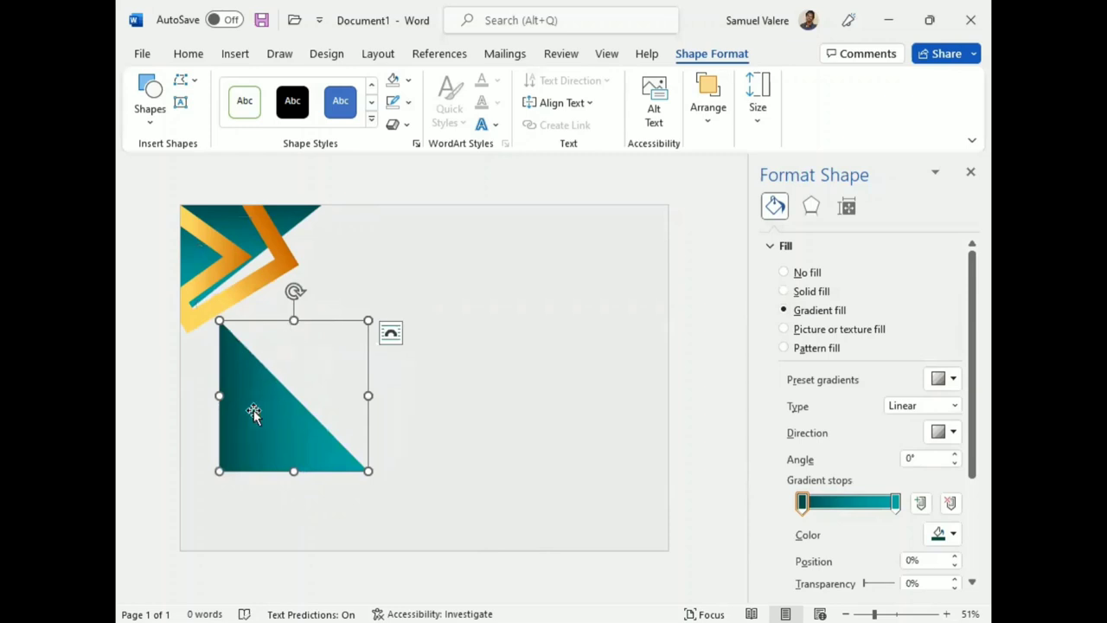
{"action": "mouse_move", "coordinate": [252, 412]}
{"action": "left_mouse_down"}
{"action": "mouse_move", "coordinate": [230, 492]}
{"action": "mouse_move", "coordinate": [214, 493]}
{"action": "left_mouse_up"}
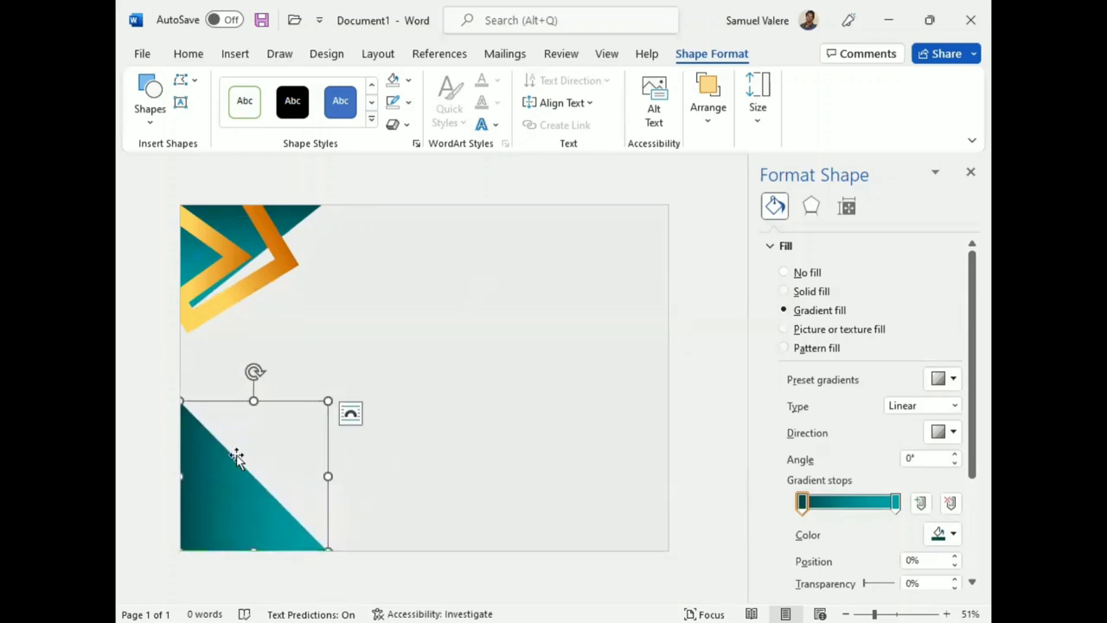
{"action": "left_click_drag", "start_coordinate": [327, 401], "coordinate": [343, 376]}
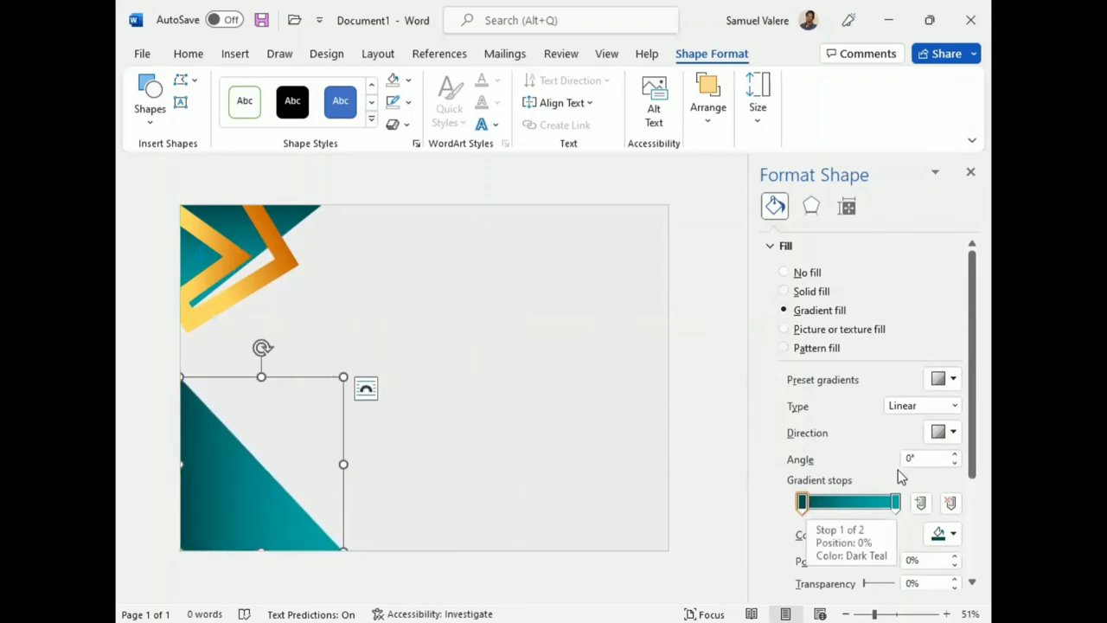
- Try several gradient direction presets on the bottom-left triangle, settling on 180°
{"action": "left_click", "coordinate": [955, 432]}
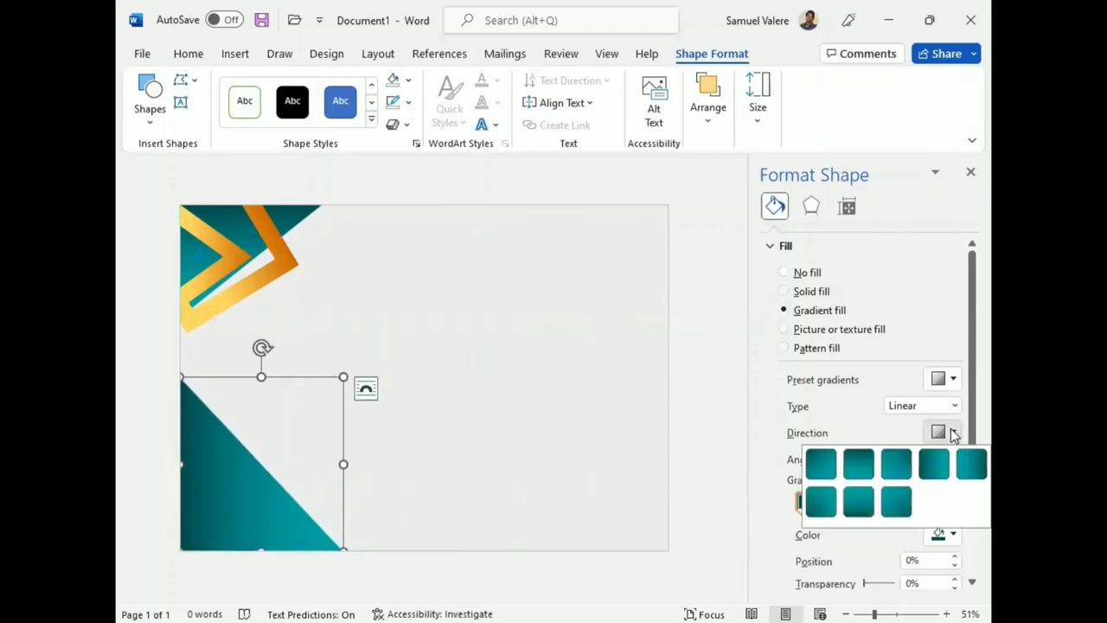
{"action": "left_click", "coordinate": [933, 471]}
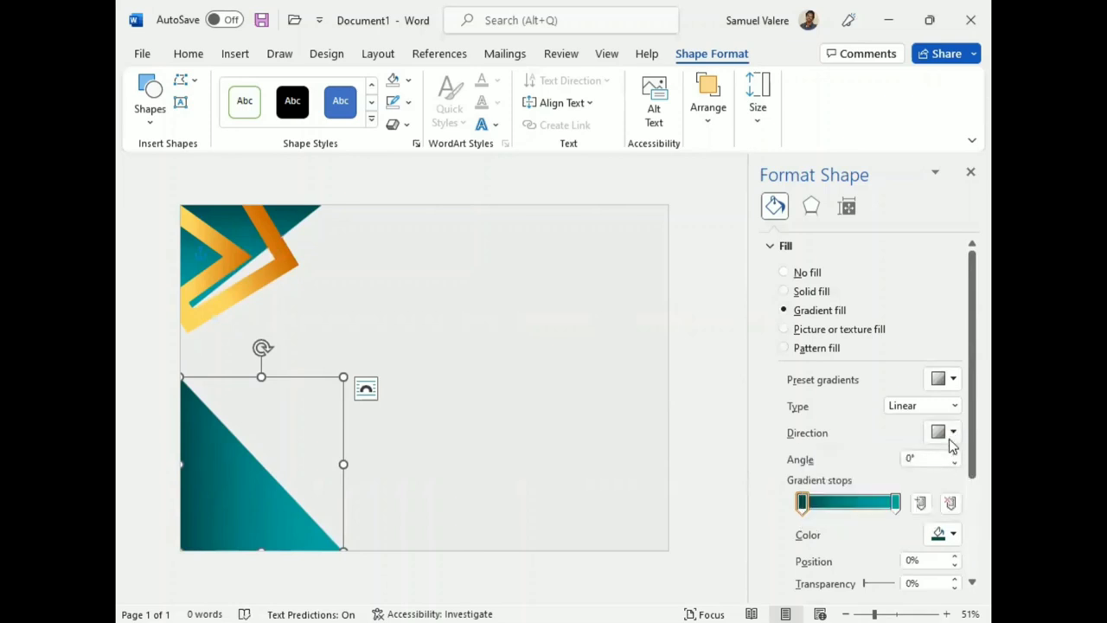
{"action": "left_click", "coordinate": [947, 432]}
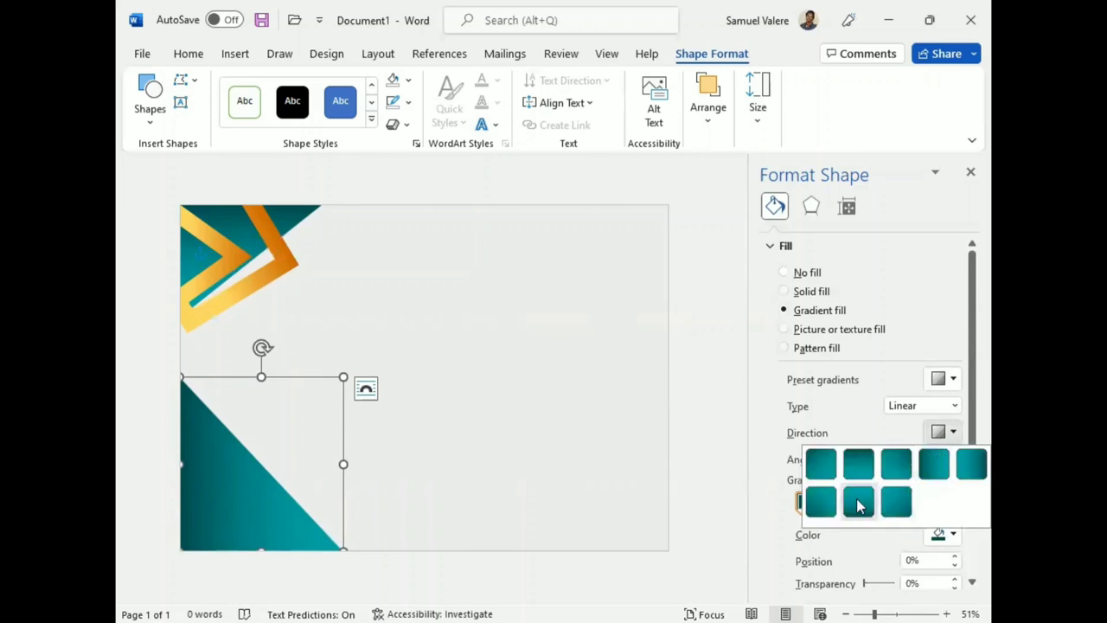
{"action": "left_click", "coordinate": [879, 497]}
{"action": "left_click", "coordinate": [952, 432]}
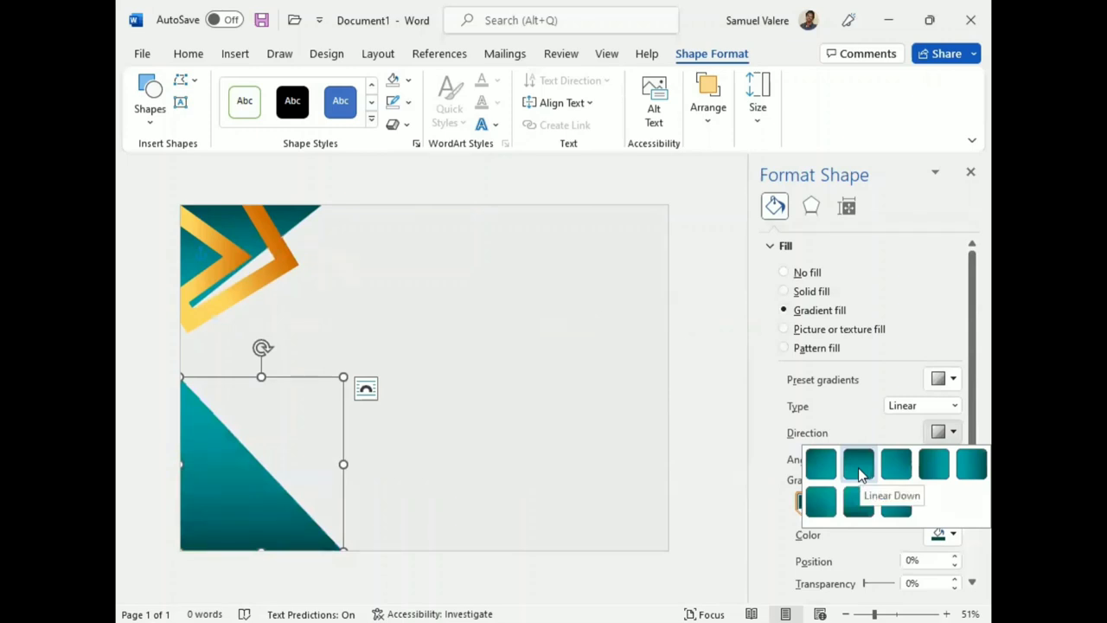
{"action": "left_click", "coordinate": [859, 467]}
{"action": "left_click", "coordinate": [952, 432]}
{"action": "left_click", "coordinate": [935, 464]}
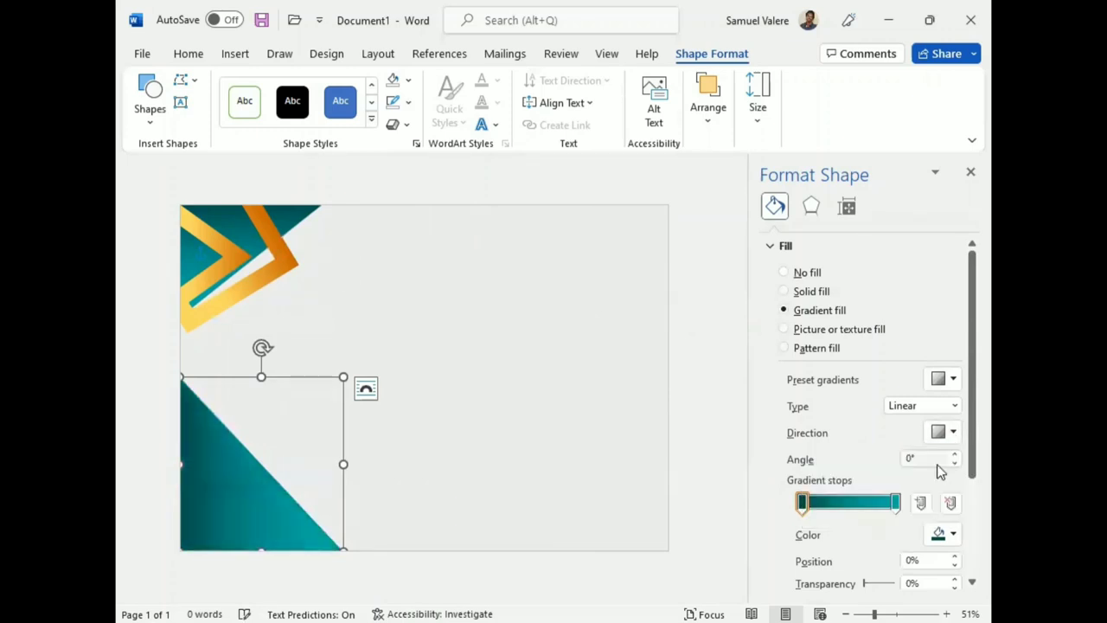
{"action": "left_click", "coordinate": [952, 431]}
{"action": "left_click", "coordinate": [967, 461]}
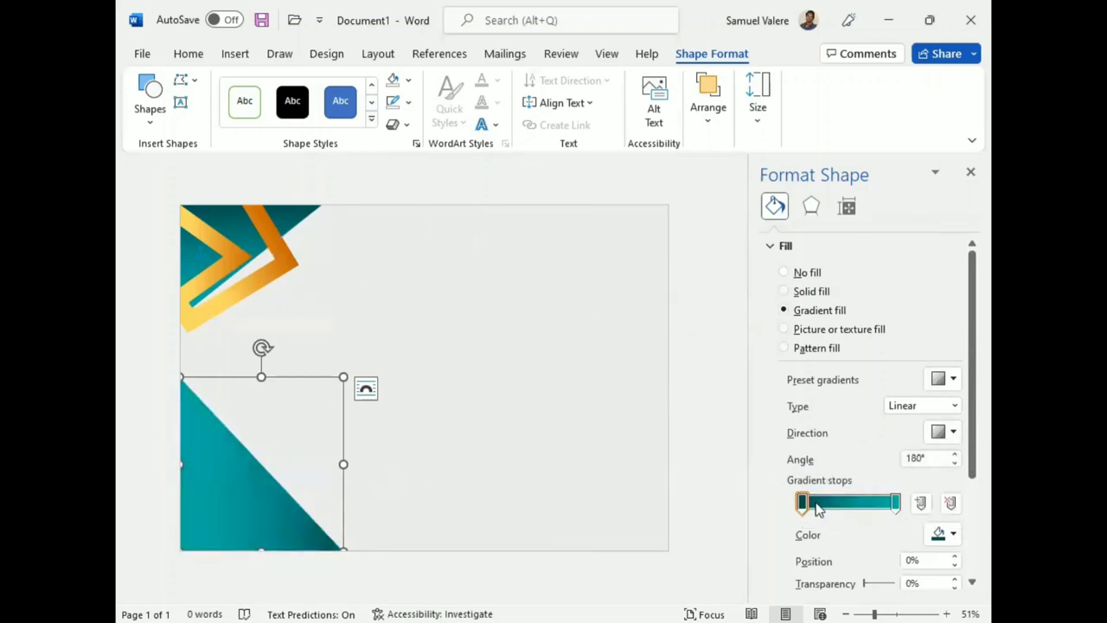
- Rearrange the gradient stops, set a 135° diagonal with the middle stop at 62%, and enlarge the triangle
{"action": "mouse_move", "coordinate": [805, 504]}
{"action": "left_mouse_down"}
{"action": "mouse_move", "coordinate": [875, 516]}
{"action": "mouse_move", "coordinate": [864, 507]}
{"action": "left_mouse_up"}
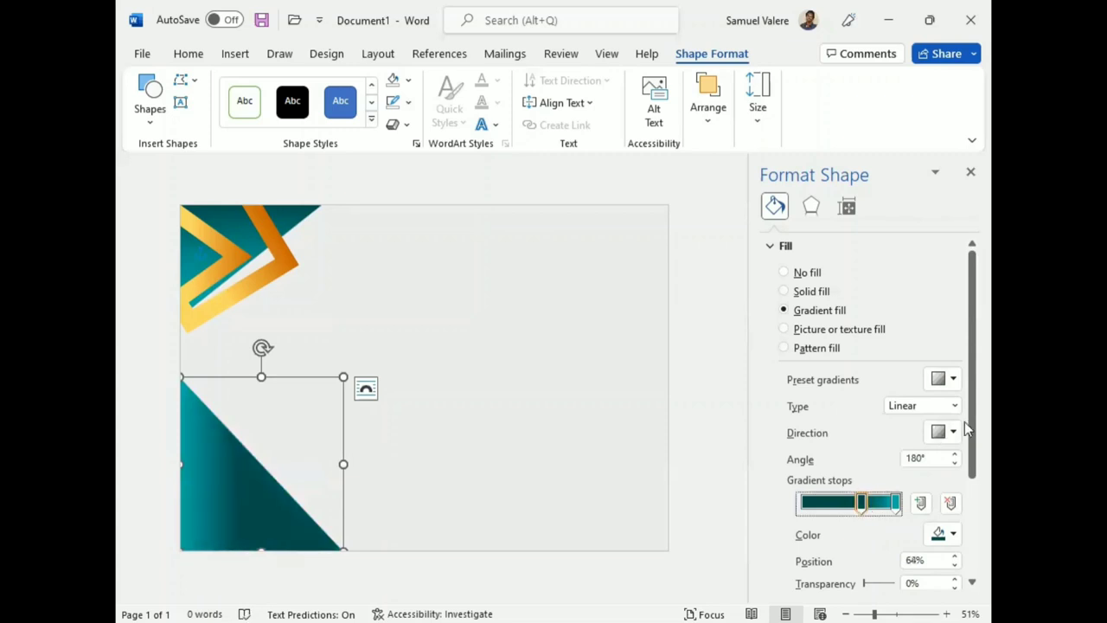
{"action": "left_click", "coordinate": [892, 505]}
{"action": "mouse_move", "coordinate": [892, 510]}
{"action": "left_mouse_down"}
{"action": "mouse_move", "coordinate": [908, 514]}
{"action": "mouse_move", "coordinate": [824, 509]}
{"action": "mouse_move", "coordinate": [853, 513]}
{"action": "left_mouse_up"}
{"action": "left_click", "coordinate": [942, 432]}
{"action": "left_click", "coordinate": [895, 463]}
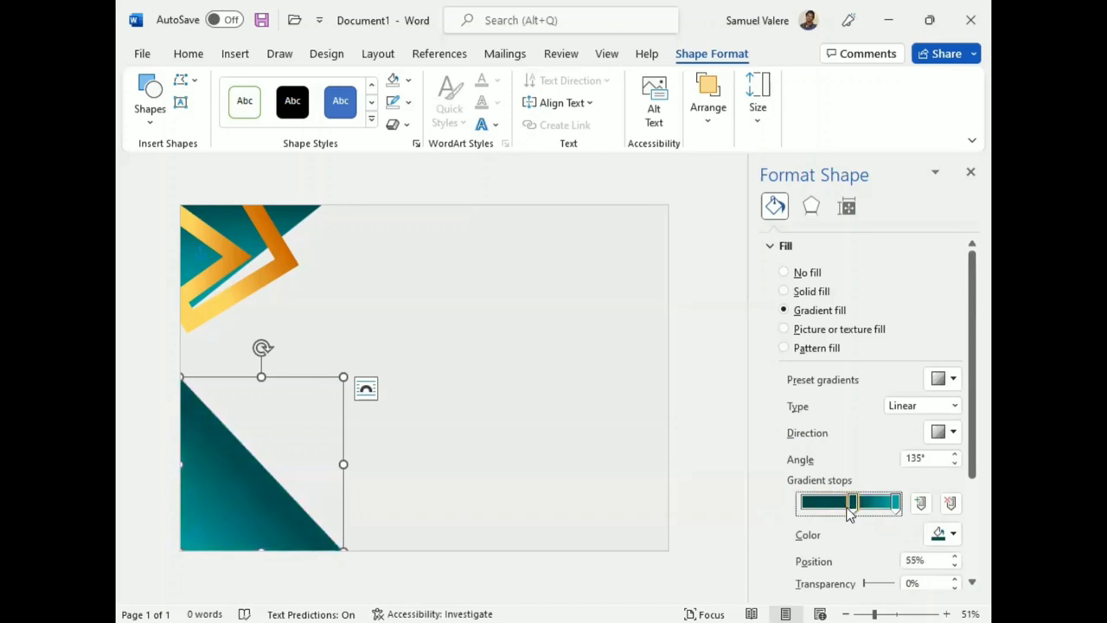
{"action": "left_click_drag", "start_coordinate": [845, 502], "coordinate": [859, 502]}
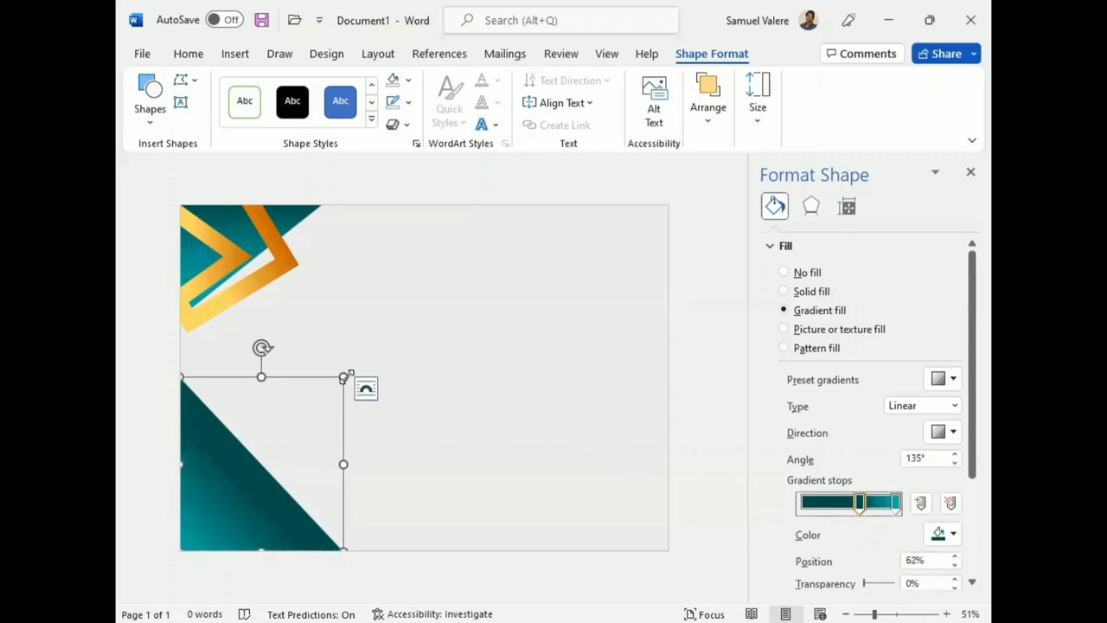
{"action": "left_click_drag", "start_coordinate": [344, 377], "coordinate": [359, 368]}
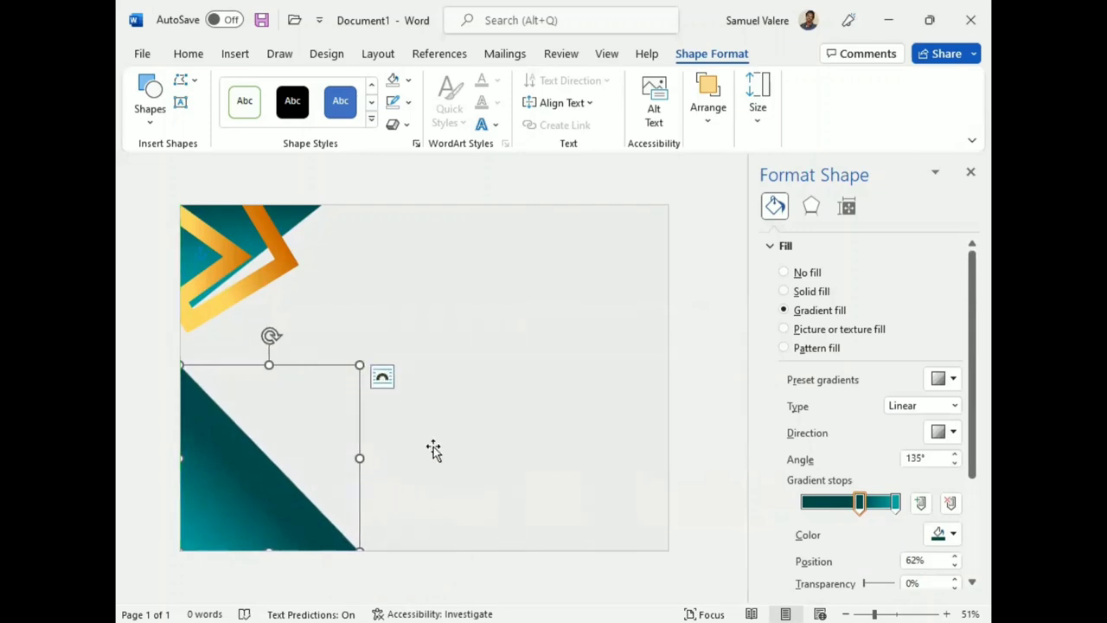
- Copy the top-left teal triangle, rotate it, and align it in the top-right corner
{"action": "left_click", "coordinate": [294, 220]}
{"action": "left_click", "coordinate": [294, 220]}
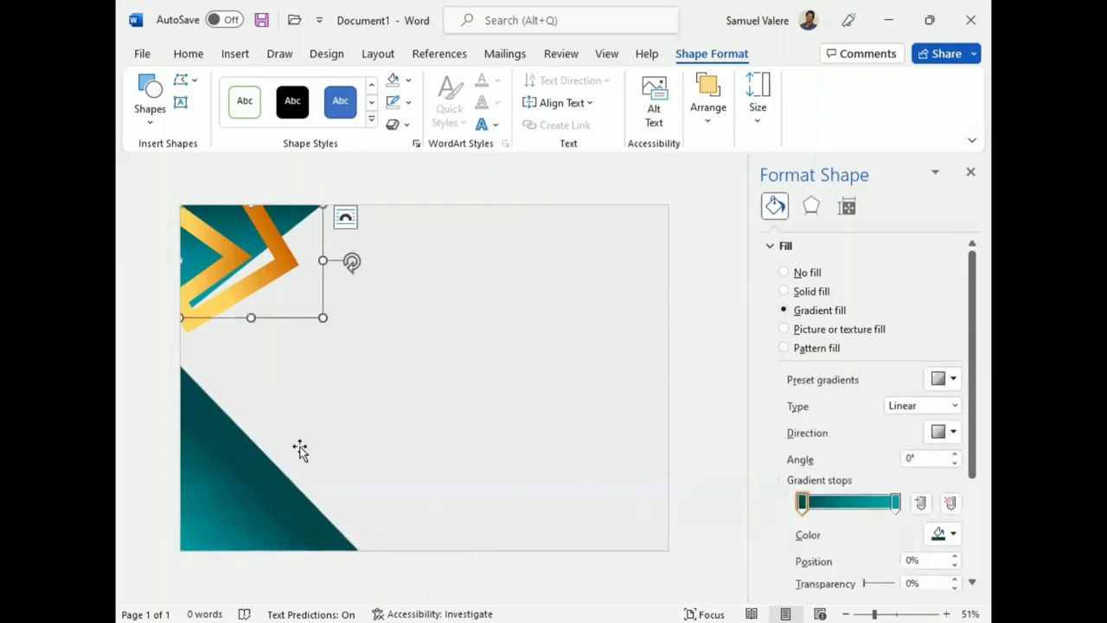
{"action": "mouse_move", "coordinate": [274, 313]}
{"action": "left_mouse_down"}
{"action": "mouse_move", "coordinate": [512, 375]}
{"action": "mouse_move", "coordinate": [506, 403]}
{"action": "mouse_move", "coordinate": [548, 400]}
{"action": "left_mouse_up"}
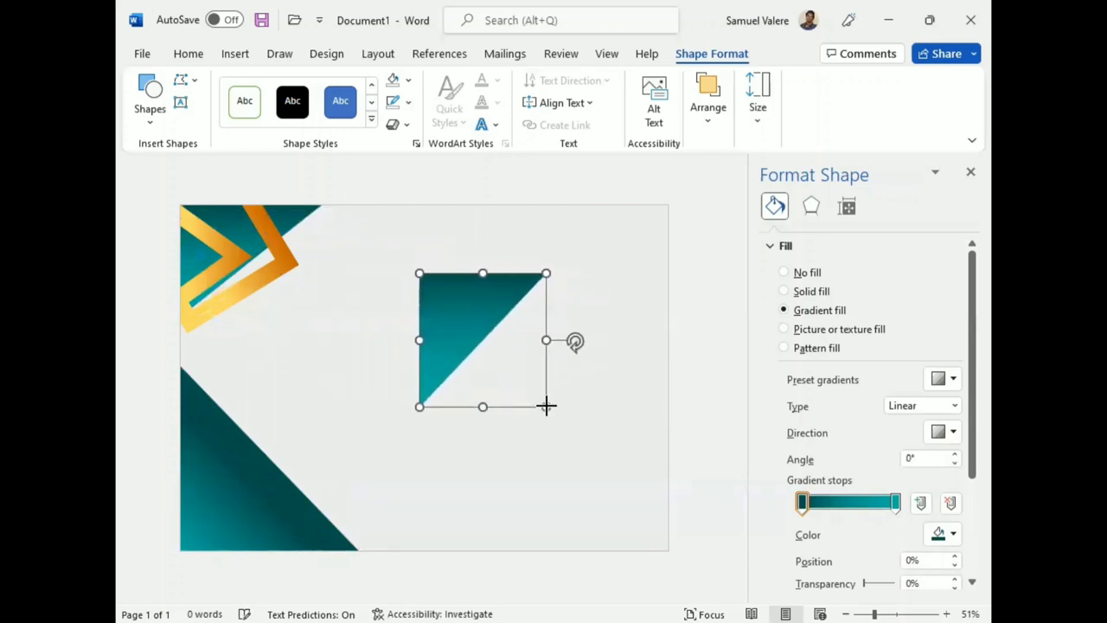
{"action": "left_click_drag", "start_coordinate": [577, 338], "coordinate": [473, 417]}
{"action": "left_click_drag", "start_coordinate": [532, 312], "coordinate": [635, 268]}
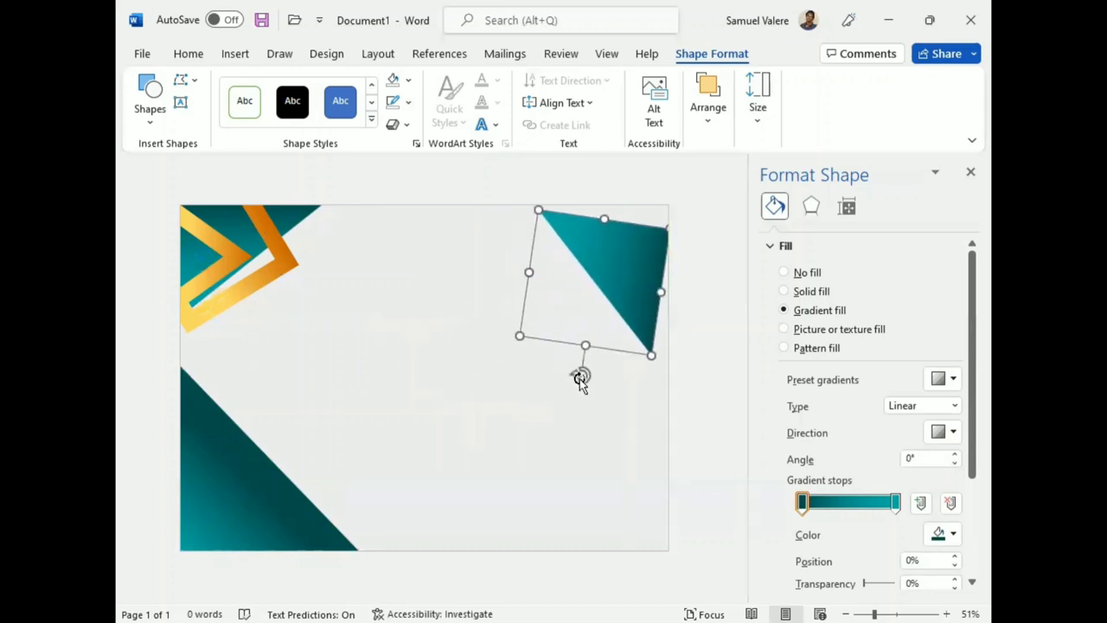
{"action": "left_click_drag", "start_coordinate": [580, 374], "coordinate": [601, 376]}
{"action": "left_click_drag", "start_coordinate": [635, 276], "coordinate": [634, 260]}
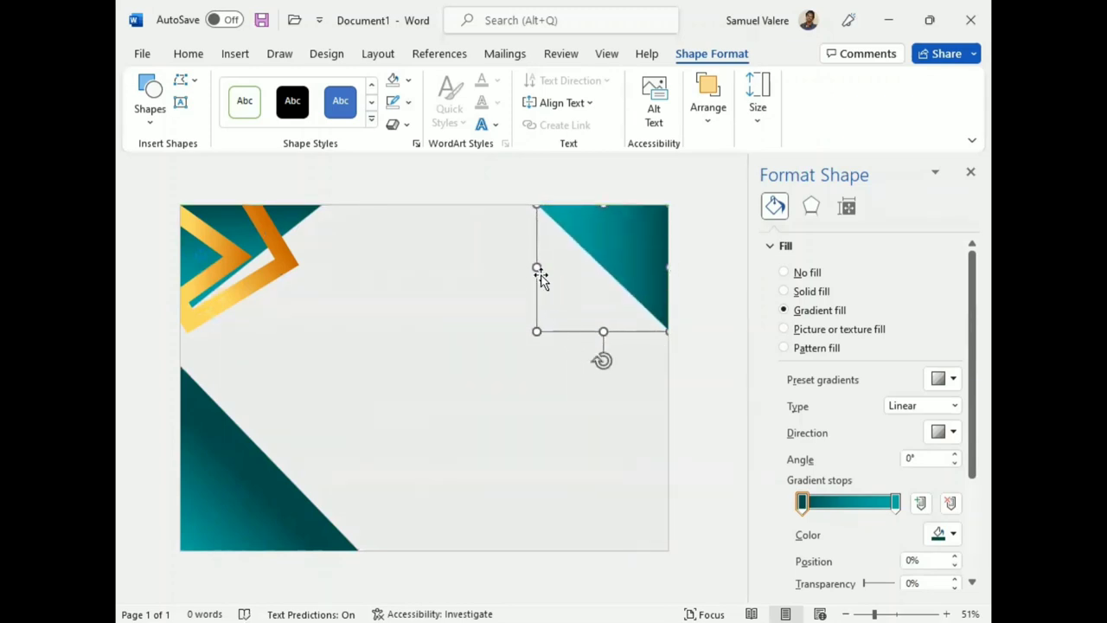
- Enlarge the top-right triangle slightly and set its gradient end stop to Dark Teal
{"action": "left_click_drag", "start_coordinate": [533, 333], "coordinate": [516, 325]}
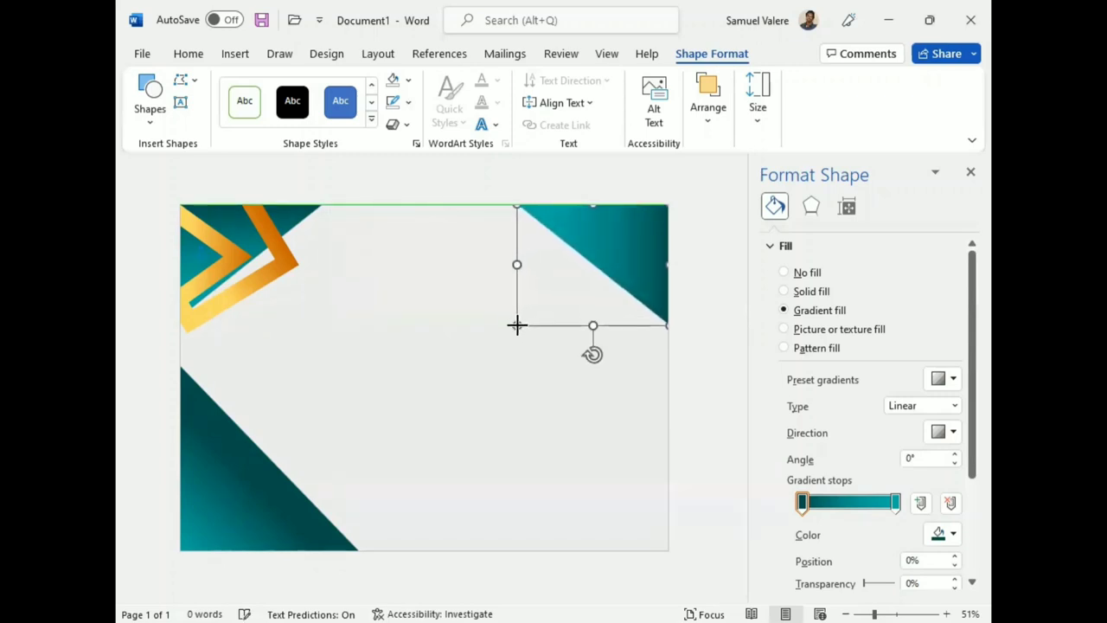
{"action": "left_click", "coordinate": [896, 502]}
{"action": "left_click", "coordinate": [956, 537]}
{"action": "left_click", "coordinate": [858, 488]}
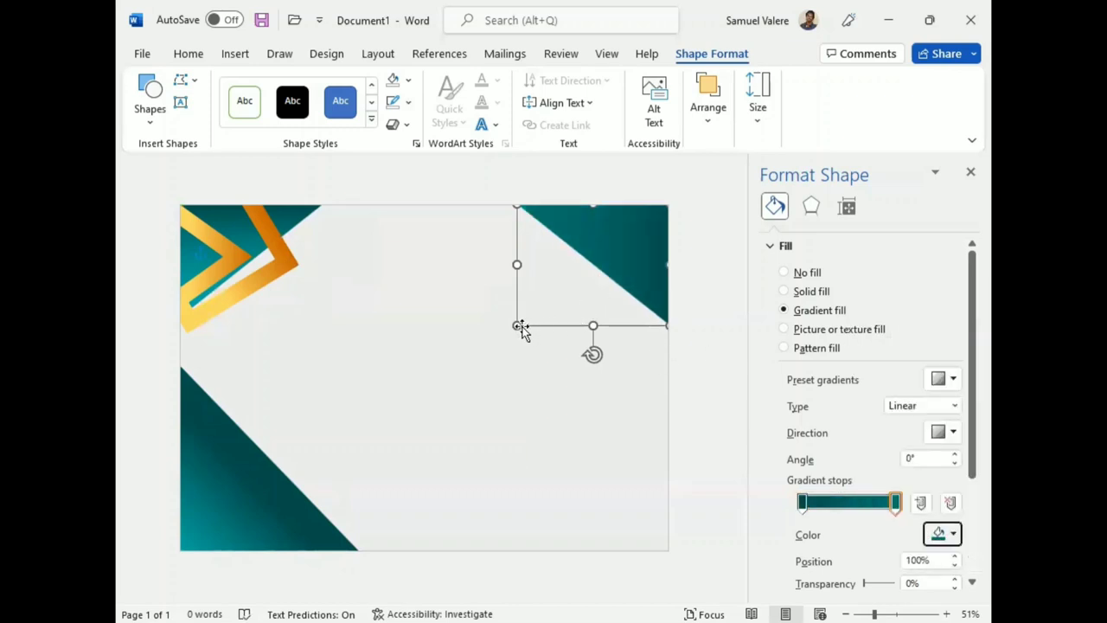
{"action": "left_click_drag", "start_coordinate": [516, 325], "coordinate": [518, 335]}
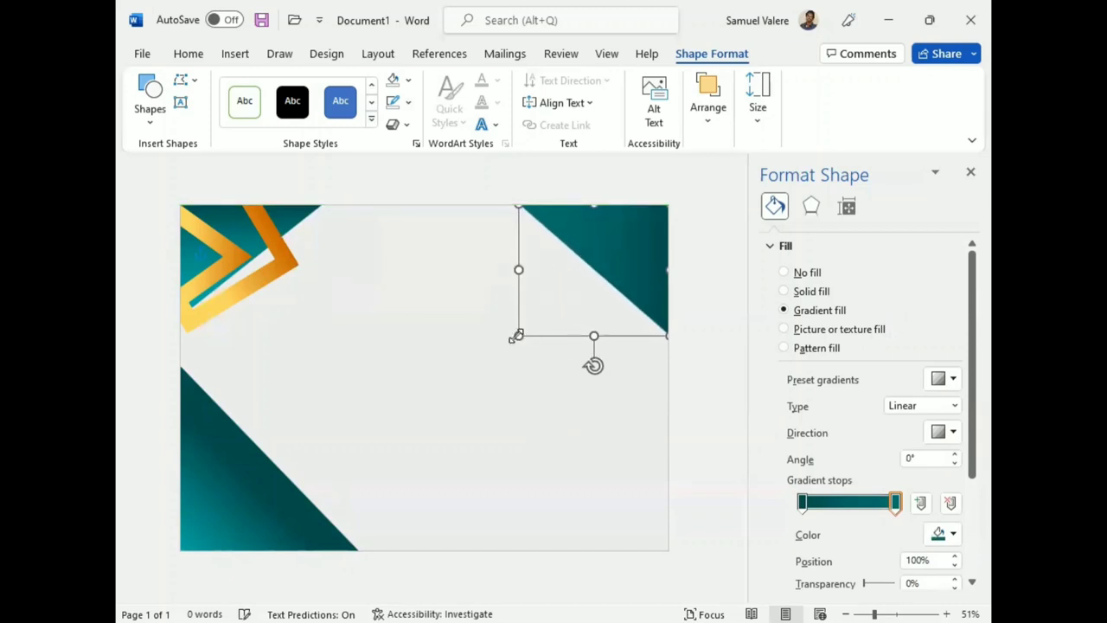
{"action": "left_click", "coordinate": [481, 437]}
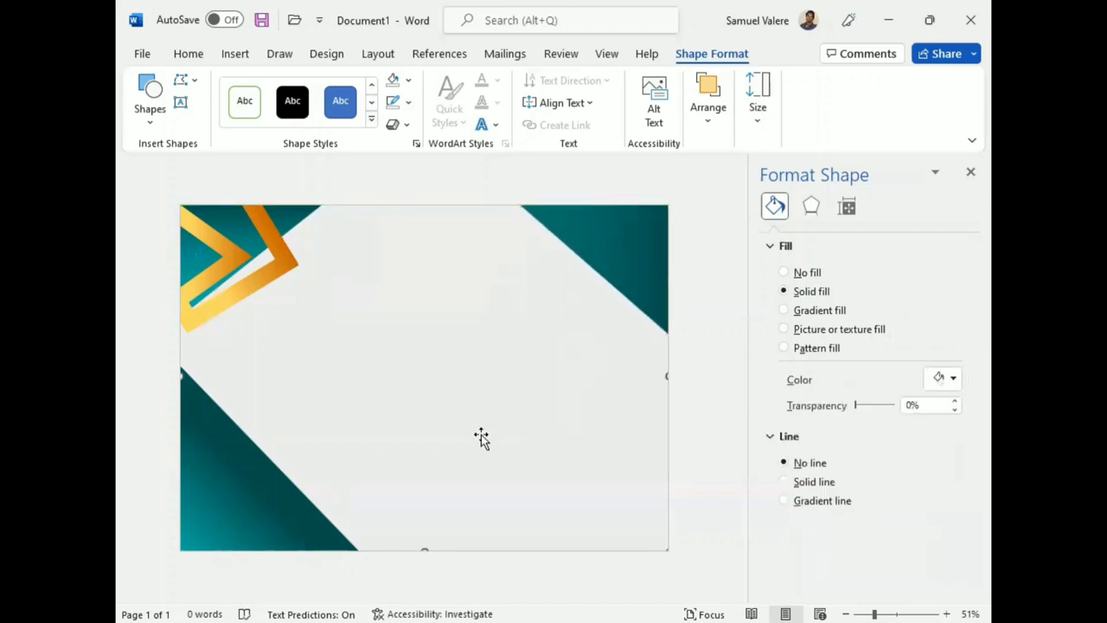
- Copy the top-left gold chevron and move the copy into the top-right corner over the teal triangle
{"action": "left_click", "coordinate": [226, 255]}
{"action": "mouse_move", "coordinate": [226, 256]}
{"action": "left_mouse_down"}
{"action": "mouse_move", "coordinate": [358, 281]}
{"action": "mouse_move", "coordinate": [575, 287]}
{"action": "mouse_move", "coordinate": [428, 313]}
{"action": "left_mouse_up"}
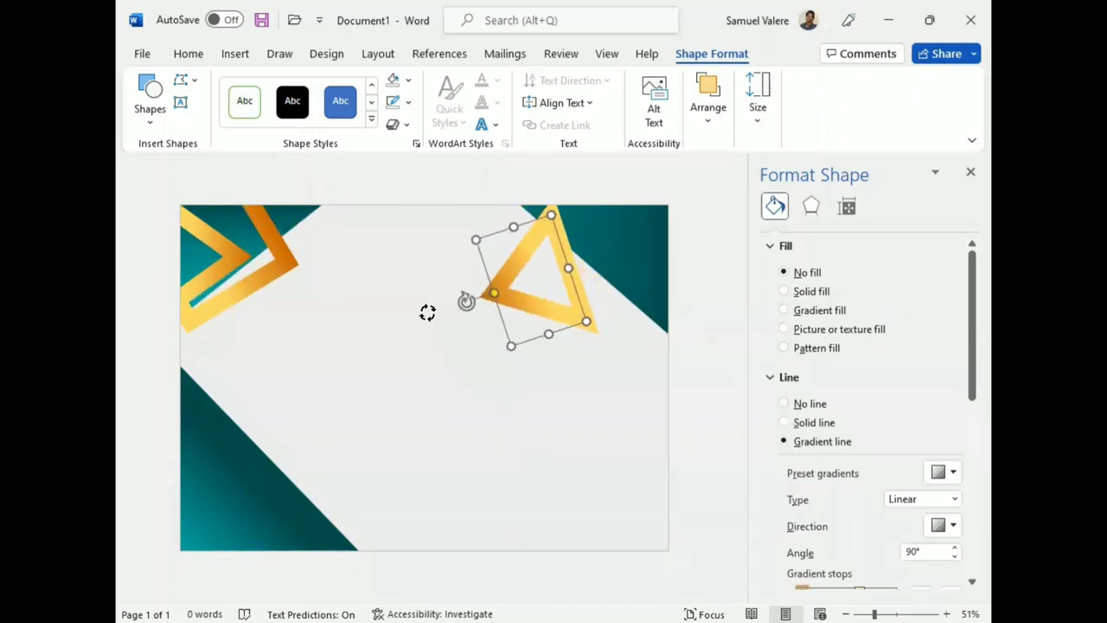
{"action": "mouse_move", "coordinate": [526, 282]}
{"action": "left_mouse_down"}
{"action": "mouse_move", "coordinate": [576, 276]}
{"action": "mouse_move", "coordinate": [554, 295]}
{"action": "mouse_move", "coordinate": [621, 270]}
{"action": "mouse_move", "coordinate": [641, 278]}
{"action": "mouse_move", "coordinate": [639, 246]}
{"action": "left_mouse_up"}
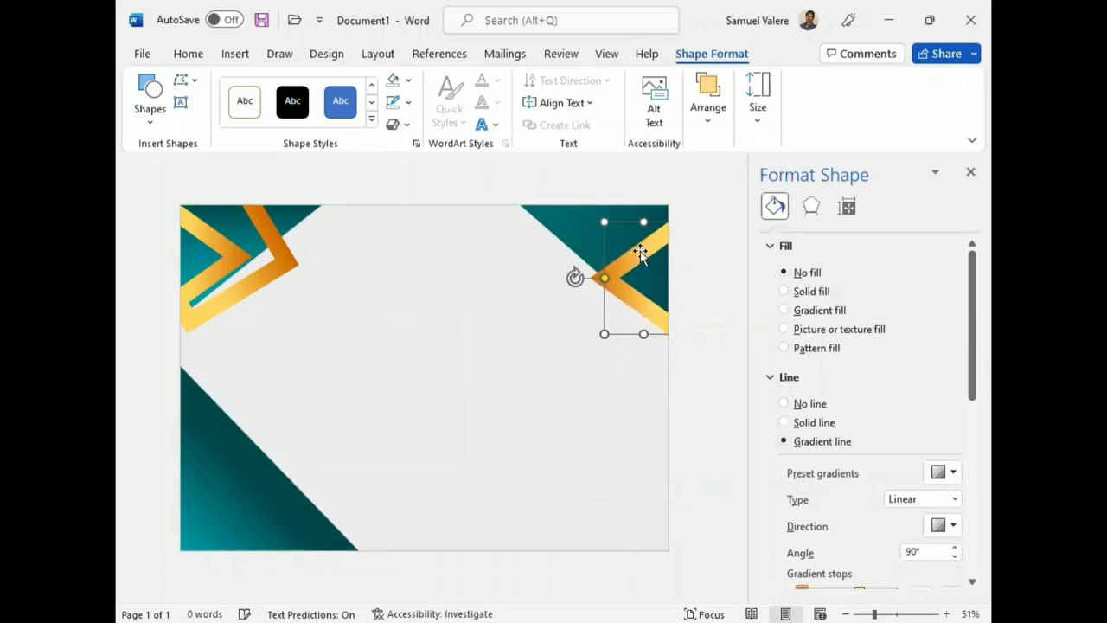
{"action": "left_click_drag", "start_coordinate": [640, 253], "coordinate": [644, 254]}
{"action": "scroll", "coordinate": [750, 443], "scroll_direction": "down", "scroll_amount": 2}
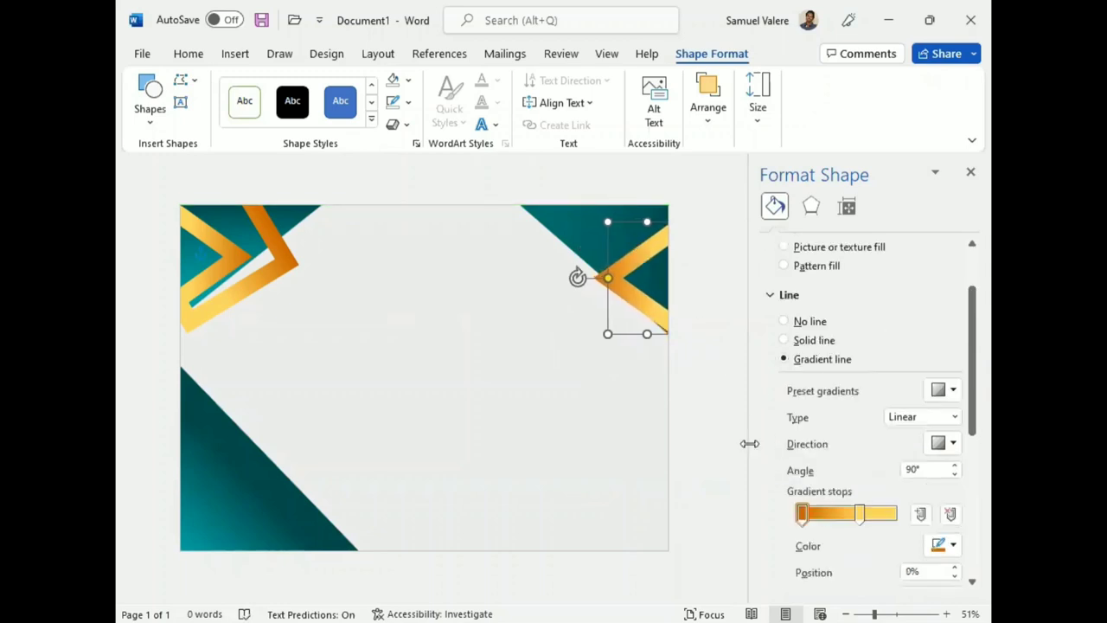
{"action": "scroll", "coordinate": [761, 419], "scroll_direction": "down", "scroll_amount": 2}
{"action": "scroll", "coordinate": [761, 415], "scroll_direction": "down", "scroll_amount": 2}
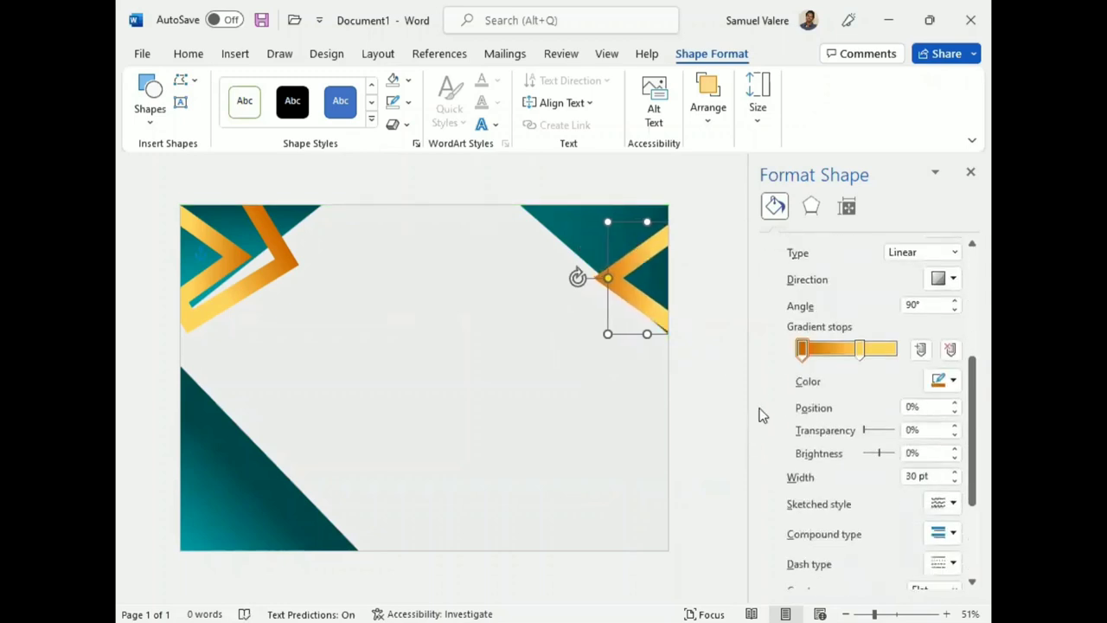
{"action": "scroll", "coordinate": [770, 409], "scroll_direction": "down", "scroll_amount": 1}
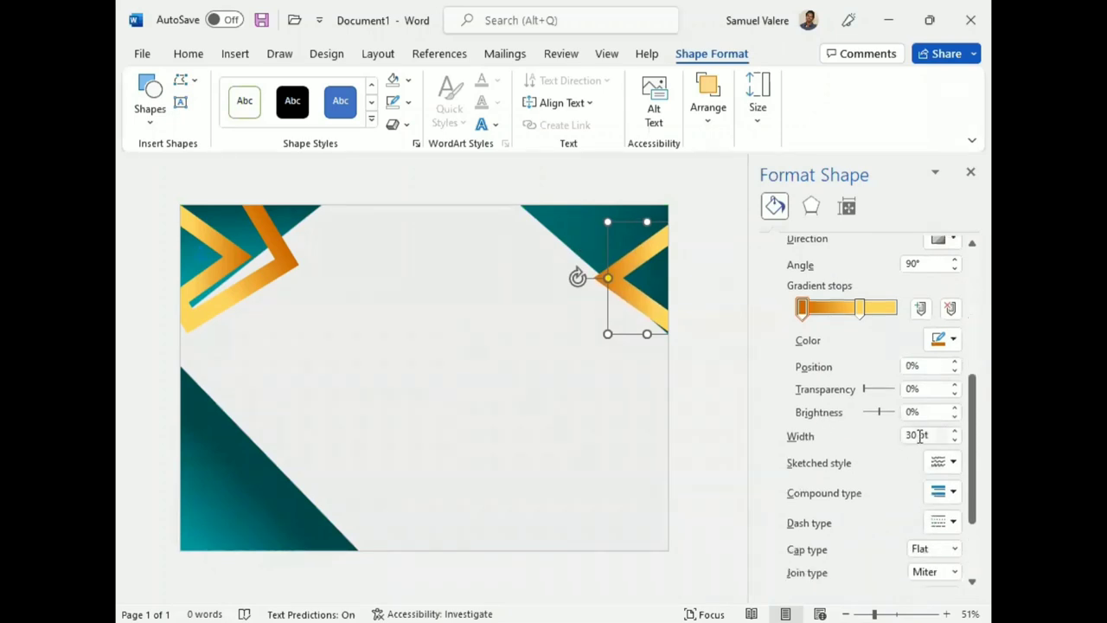
- Set the top-right chevron's line width to 25 pt, then rotate and nudge it down into the corner
{"action": "left_click", "coordinate": [955, 439]}
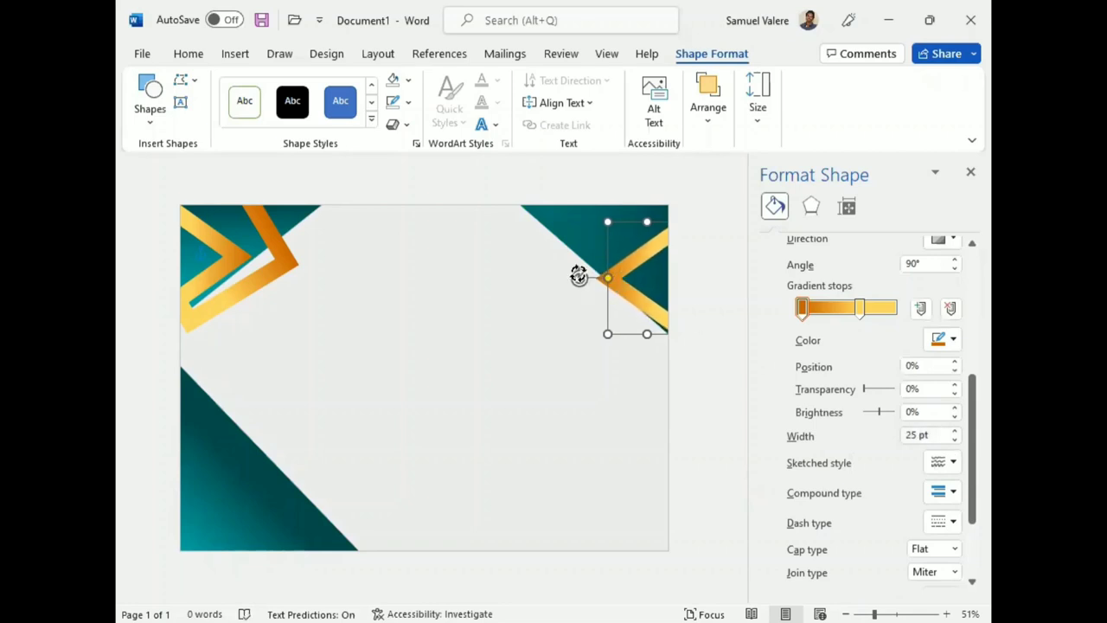
{"action": "left_click_drag", "start_coordinate": [579, 275], "coordinate": [579, 264]}
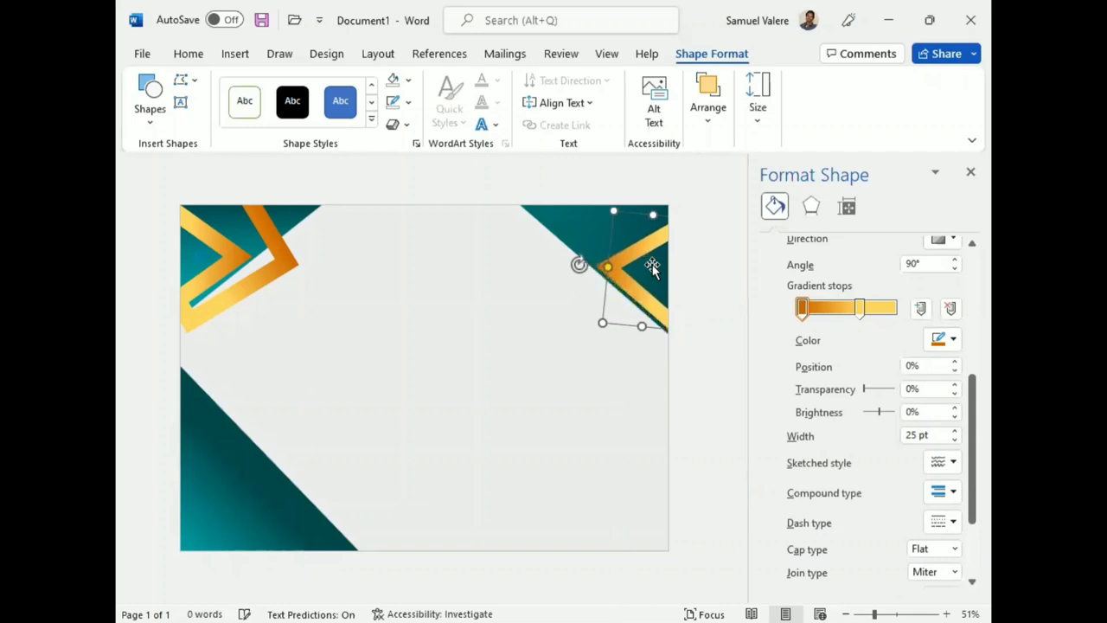
{"action": "key", "text": "Up"}
{"action": "key", "text": "Right"}
{"action": "key", "text": "Right"}
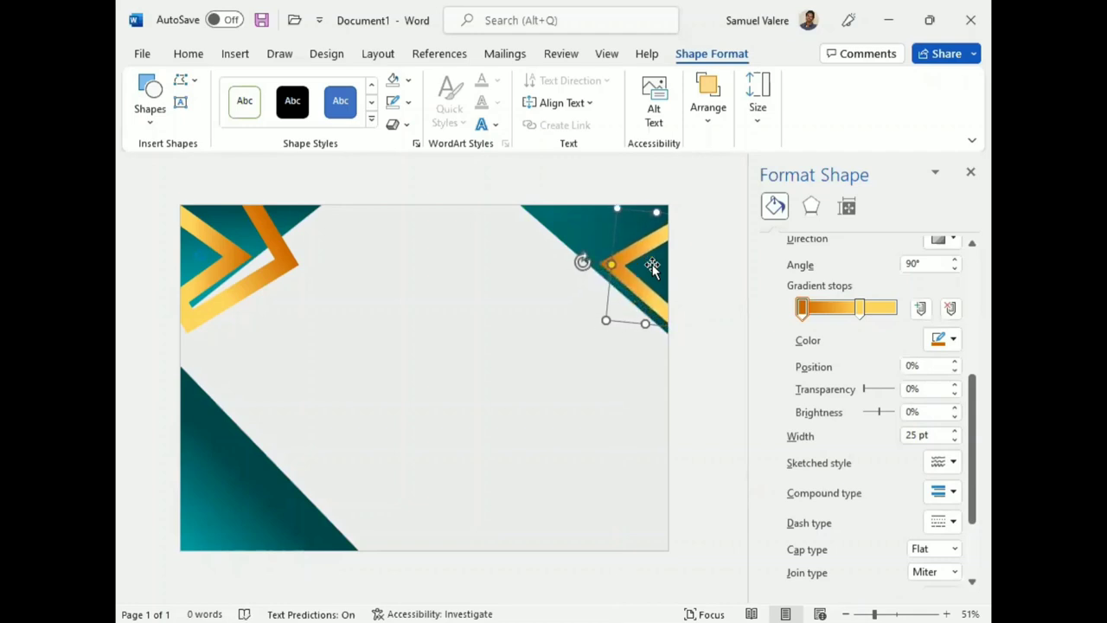
{"action": "key", "text": "Down"}
{"action": "key", "text": "Down"}
{"action": "key", "text": "Down"}
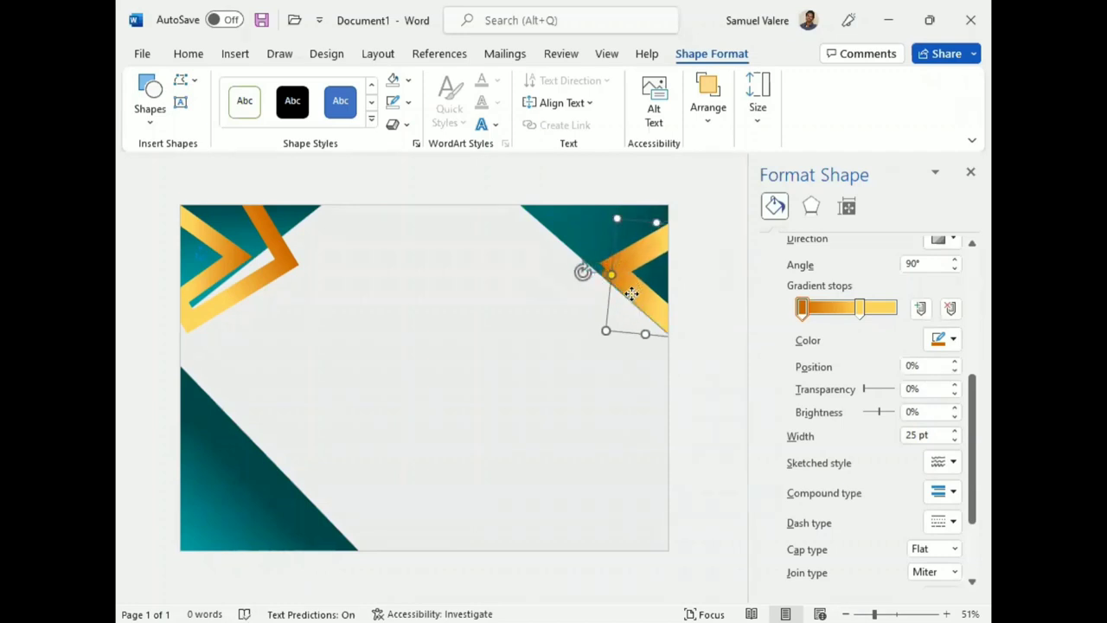
{"action": "left_click_drag", "start_coordinate": [632, 295], "coordinate": [626, 311]}
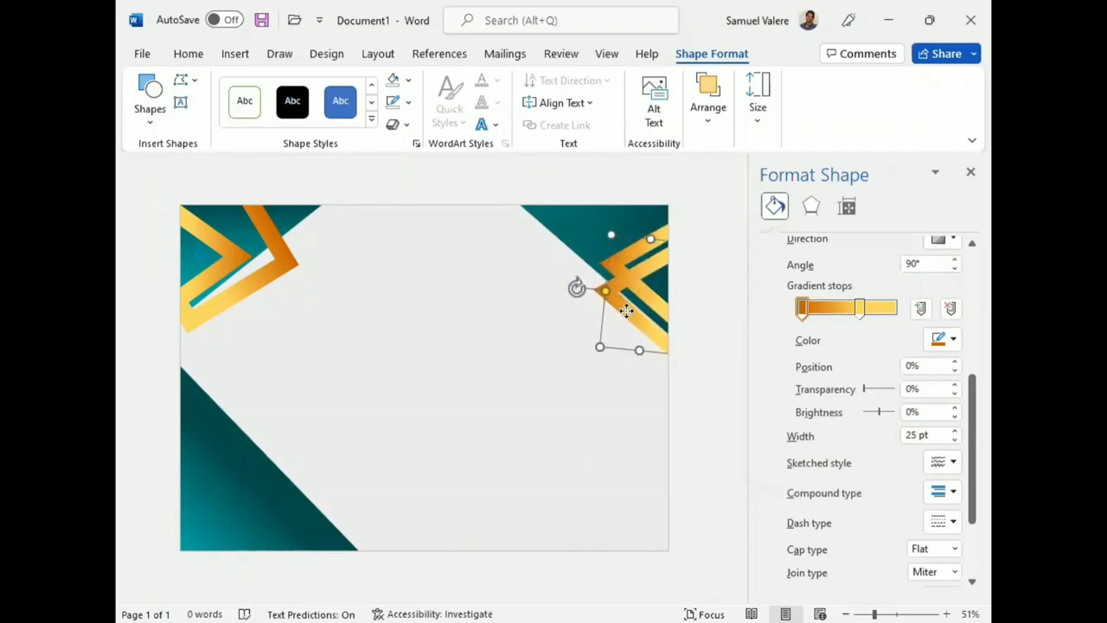
{"action": "left_click", "coordinate": [586, 241]}
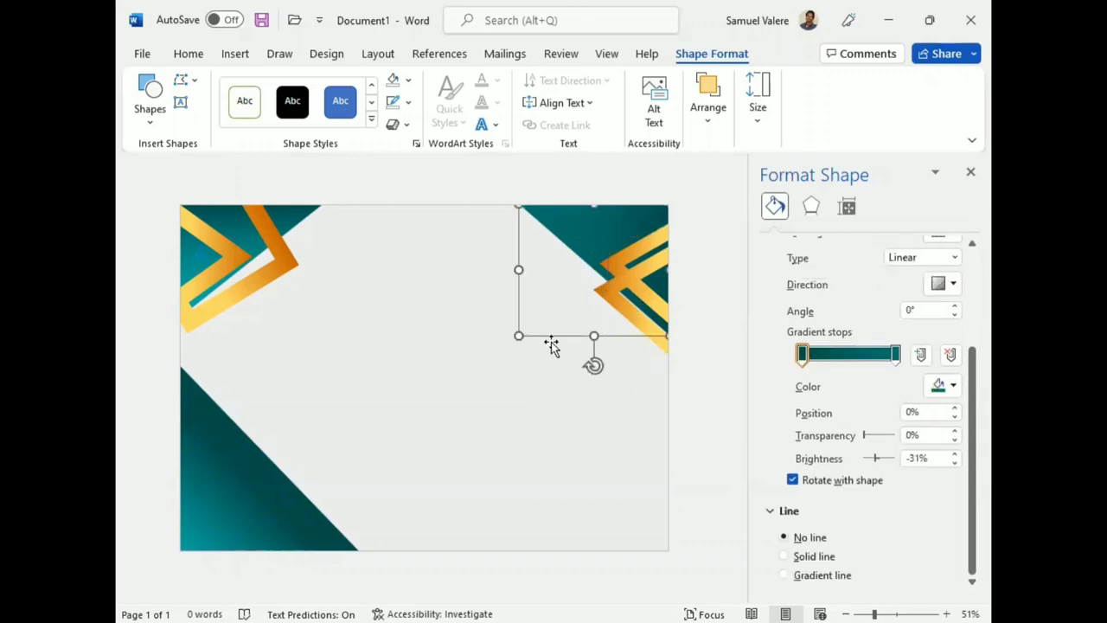
- Shrink the teal triangle slightly, then move the gold chevron down-left and rotate it a little
{"action": "left_click_drag", "start_coordinate": [519, 335], "coordinate": [519, 330]}
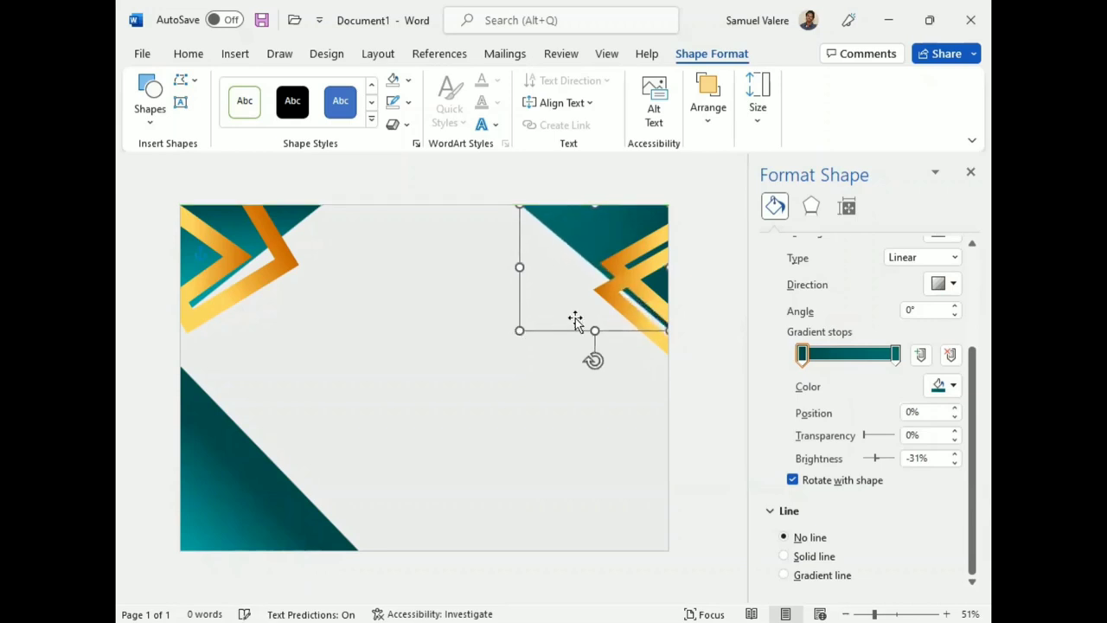
{"action": "left_click", "coordinate": [657, 296]}
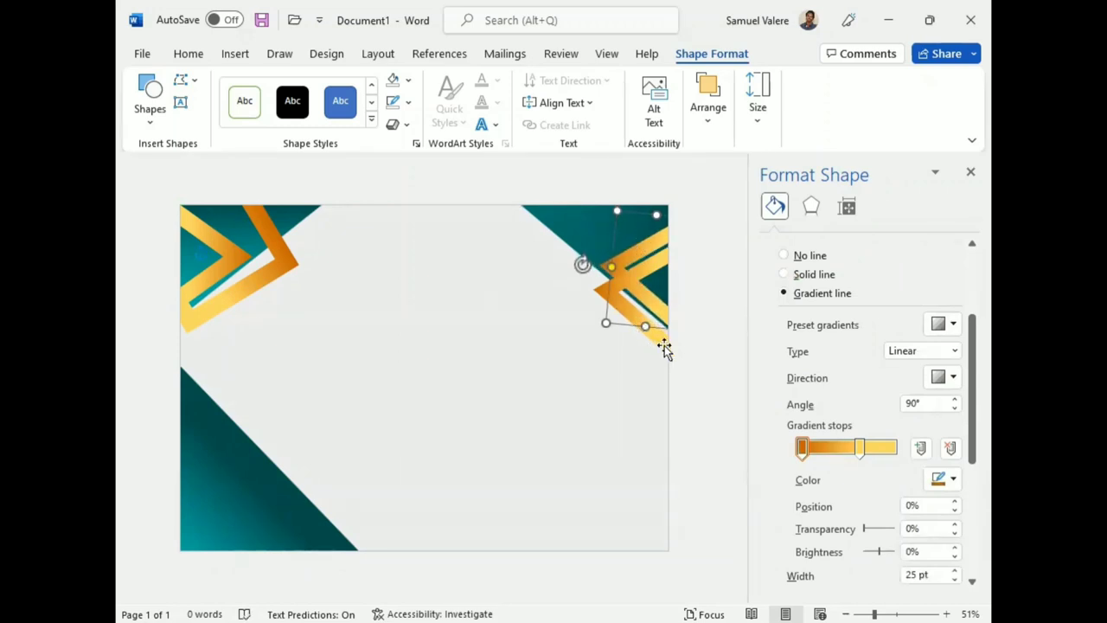
{"action": "left_click_drag", "start_coordinate": [657, 348], "coordinate": [651, 371]}
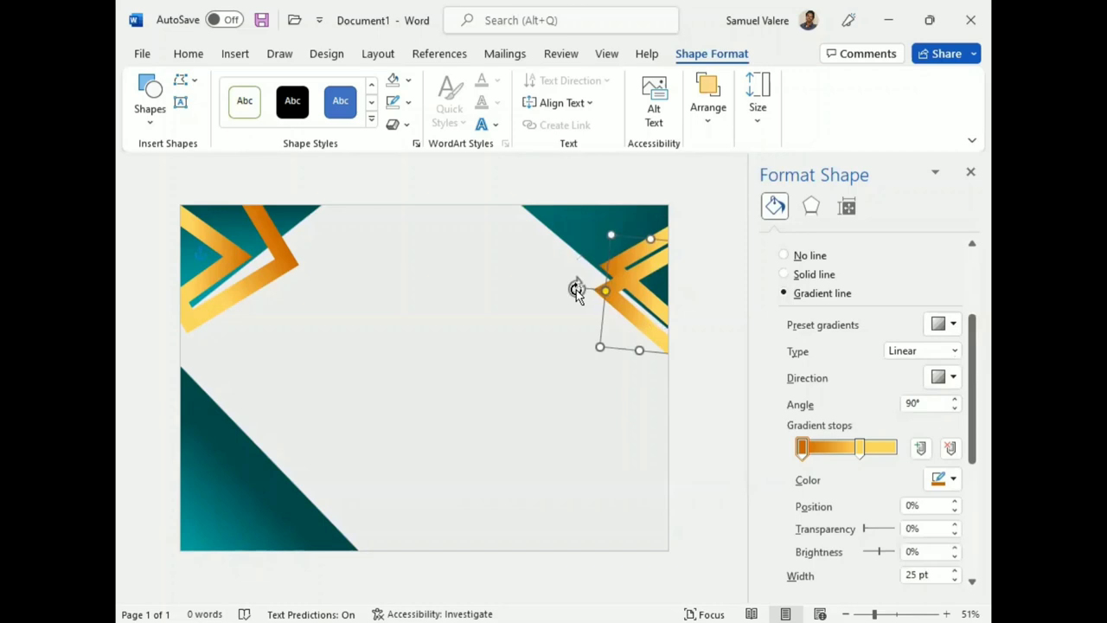
{"action": "left_click_drag", "start_coordinate": [577, 291], "coordinate": [578, 294]}
{"action": "left_click", "coordinate": [504, 369]}
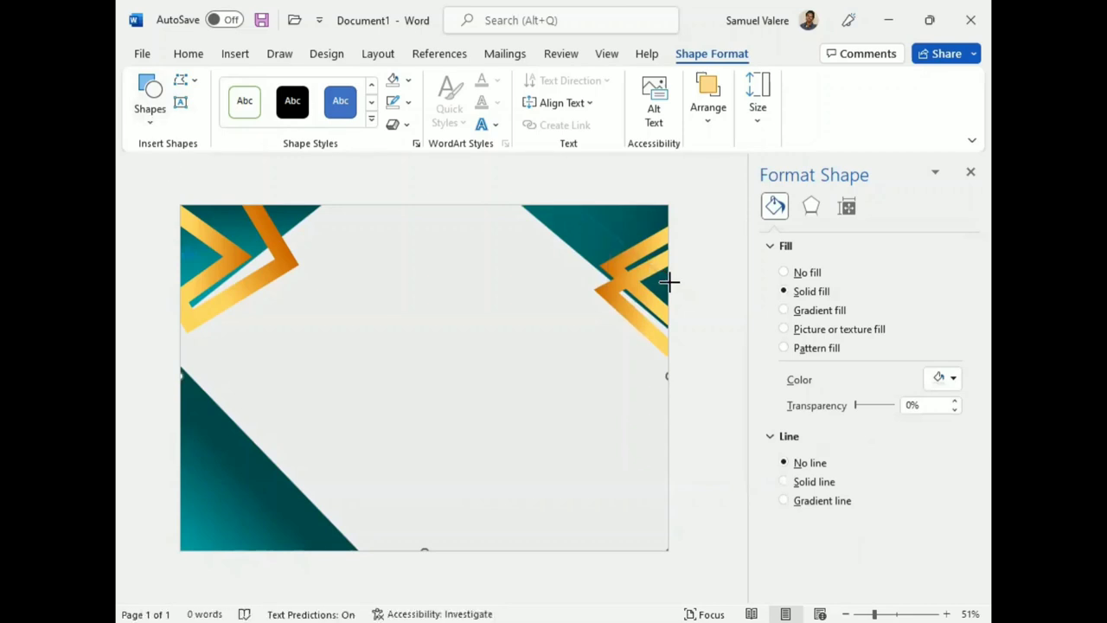
- Draw a diagonal line across the top-right corner with a 14 pt gradient line
{"action": "left_click_drag", "start_coordinate": [670, 283], "coordinate": [576, 205]}
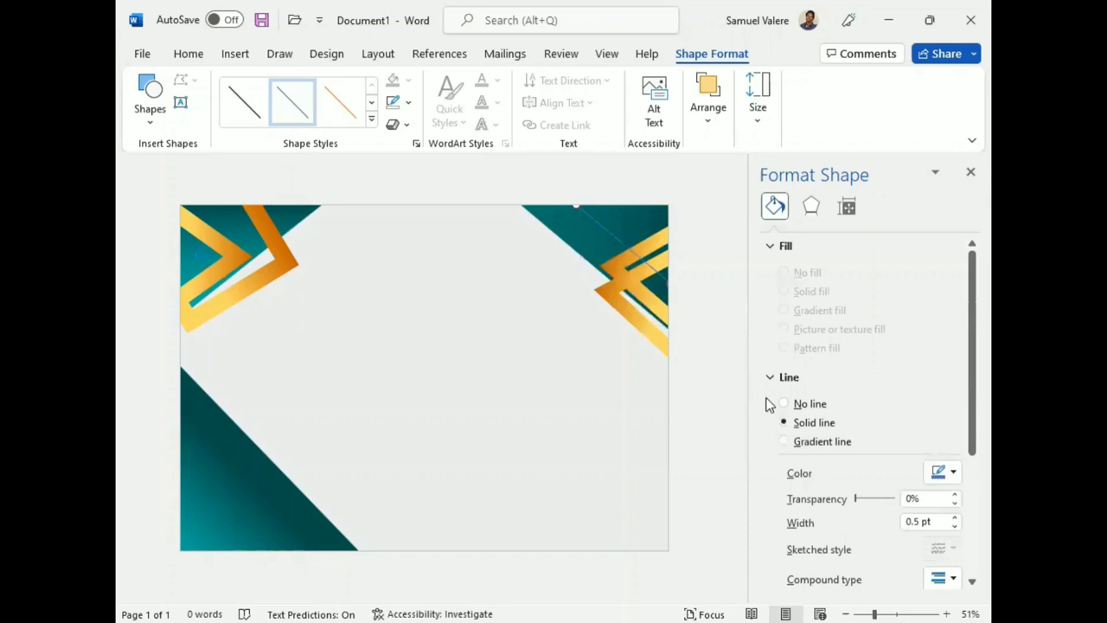
{"action": "double_click", "coordinate": [919, 522]}
{"action": "type", "text": "14"}
{"action": "key", "text": "Return"}
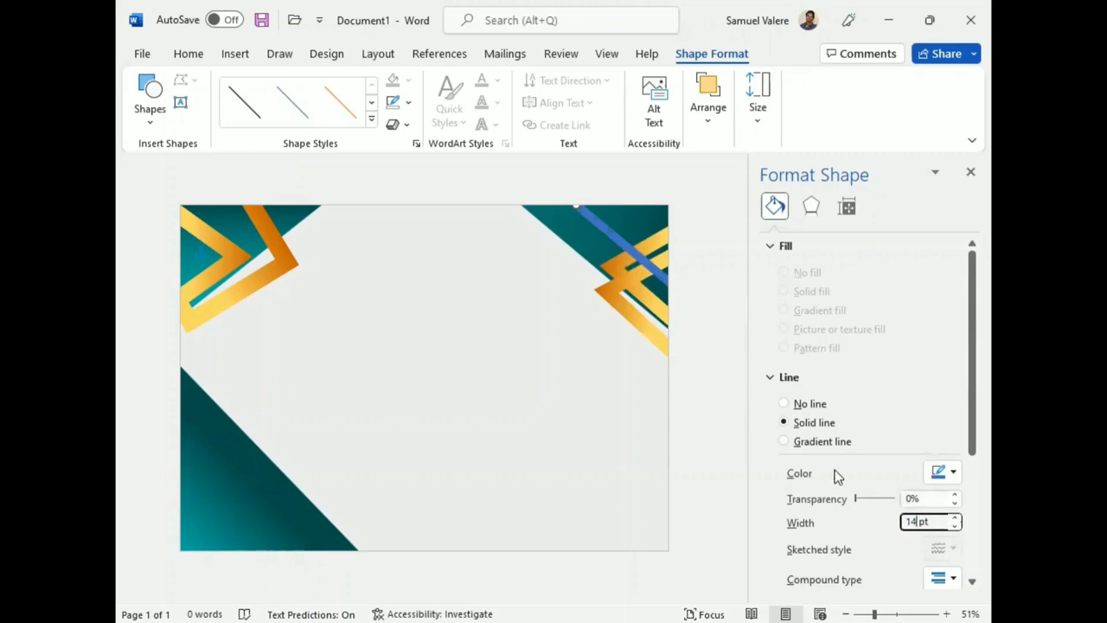
{"action": "left_click", "coordinate": [801, 443]}
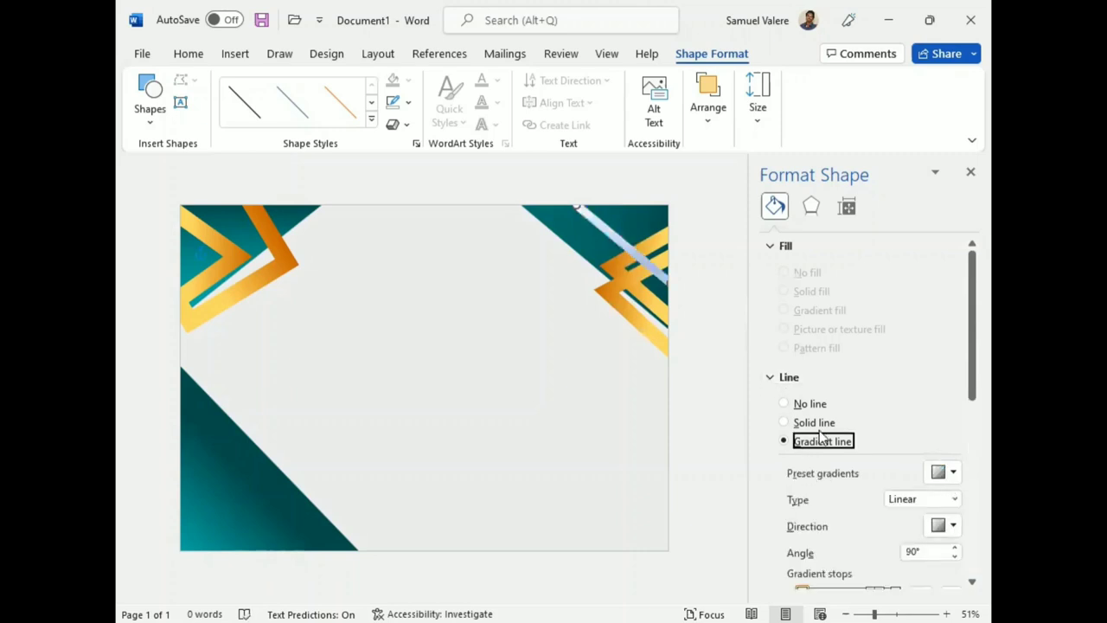
- Reduce the line's gradient to two stops, orange at the start and gold at the end
{"action": "scroll", "coordinate": [831, 468], "scroll_direction": "down", "scroll_amount": 2}
{"action": "left_click", "coordinate": [951, 514]}
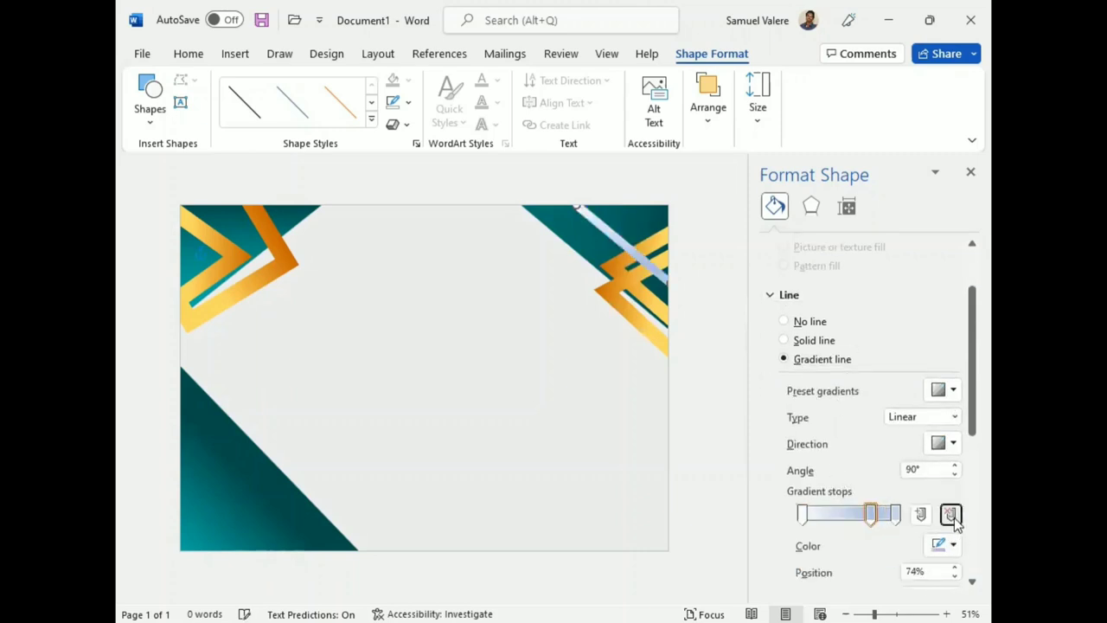
{"action": "left_click", "coordinate": [951, 515]}
{"action": "left_click", "coordinate": [952, 544]}
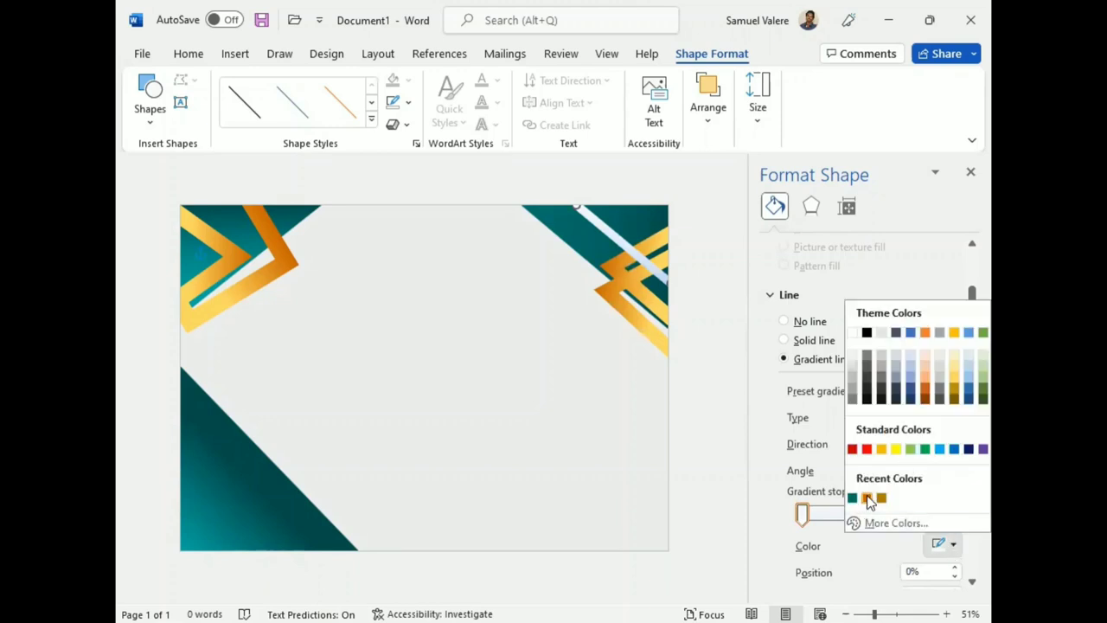
{"action": "left_click", "coordinate": [867, 498]}
{"action": "left_click", "coordinate": [901, 514]}
{"action": "left_click", "coordinate": [953, 544]}
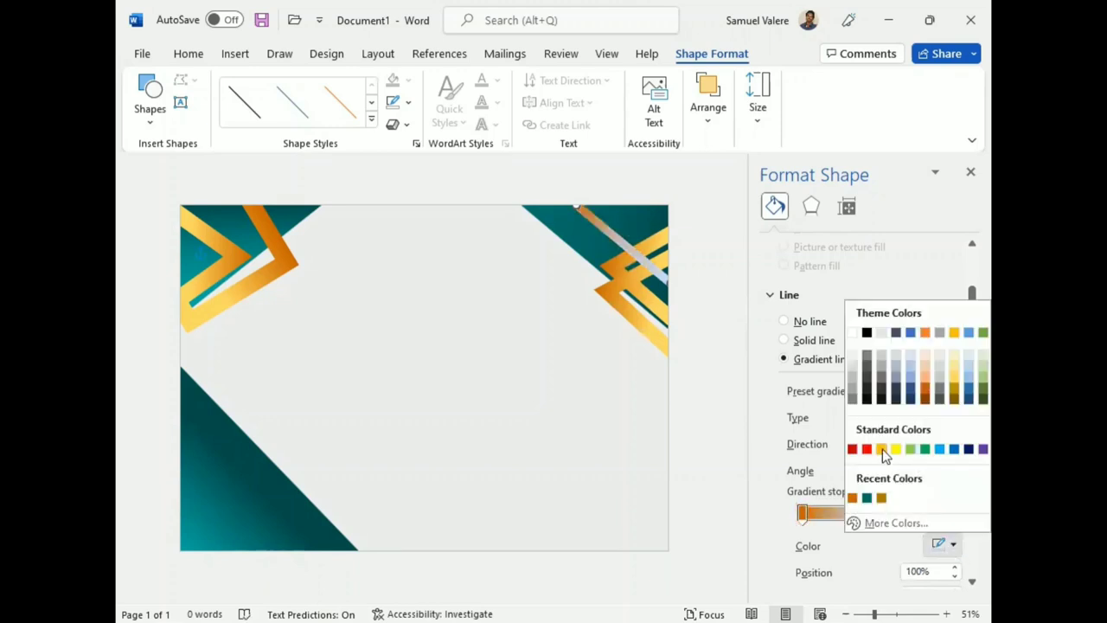
{"action": "left_click", "coordinate": [882, 450]}
- Move the gold gradient stop to 62% and set its brightness to 40%
{"action": "scroll", "coordinate": [768, 526], "scroll_direction": "down", "scroll_amount": 1}
{"action": "scroll", "coordinate": [766, 525], "scroll_direction": "down", "scroll_amount": 2}
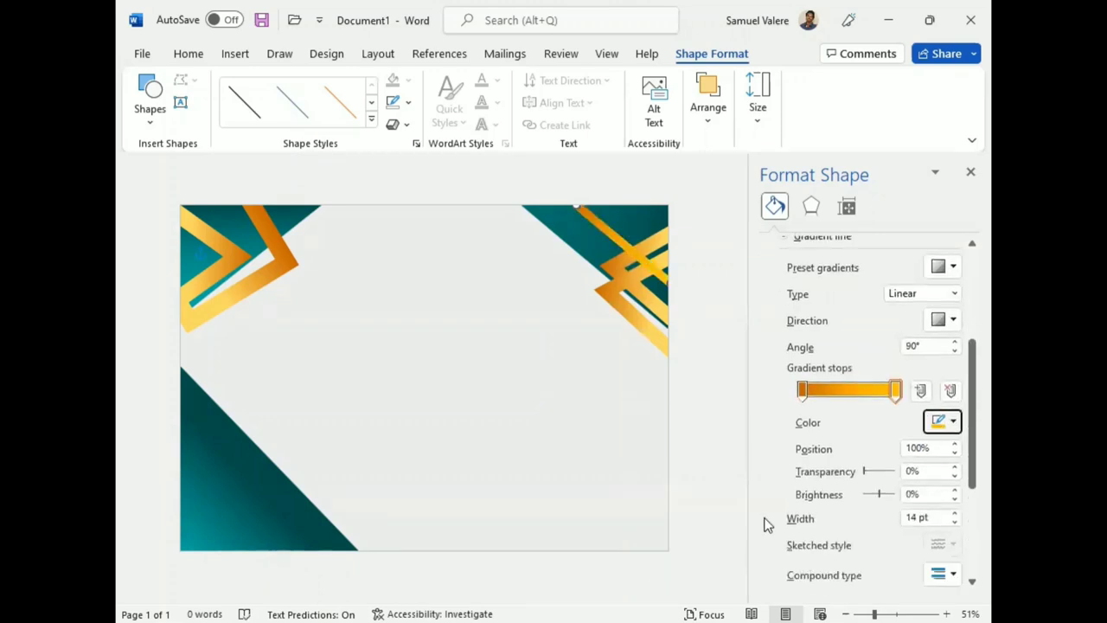
{"action": "left_click_drag", "start_coordinate": [896, 390], "coordinate": [859, 394]}
{"action": "left_click", "coordinate": [938, 449]}
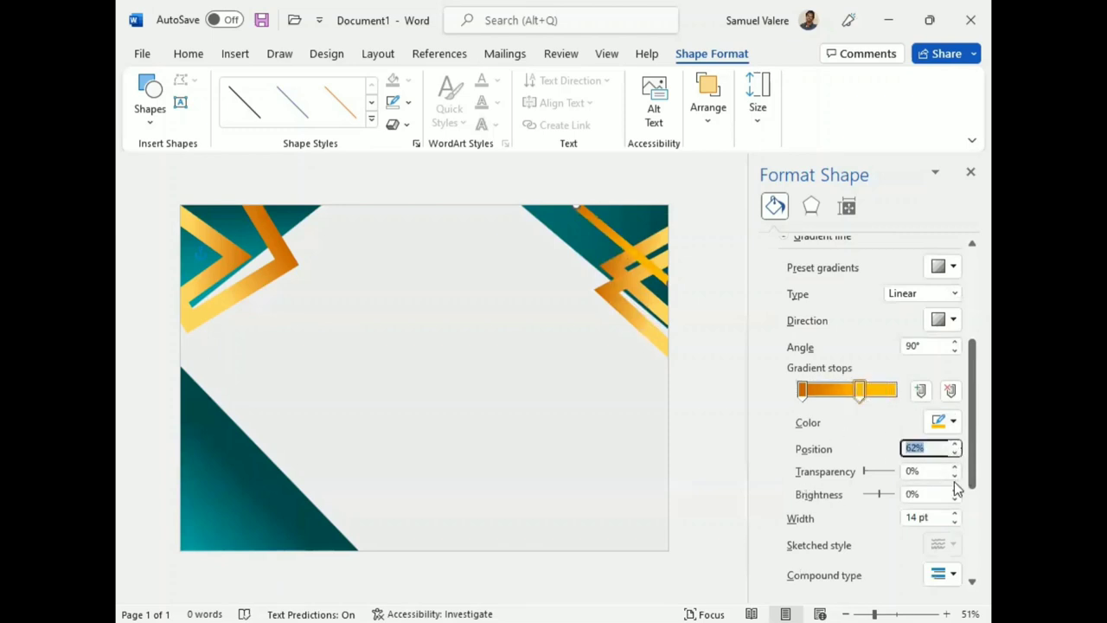
{"action": "double_click", "coordinate": [956, 501]}
{"action": "type", "text": "40"}
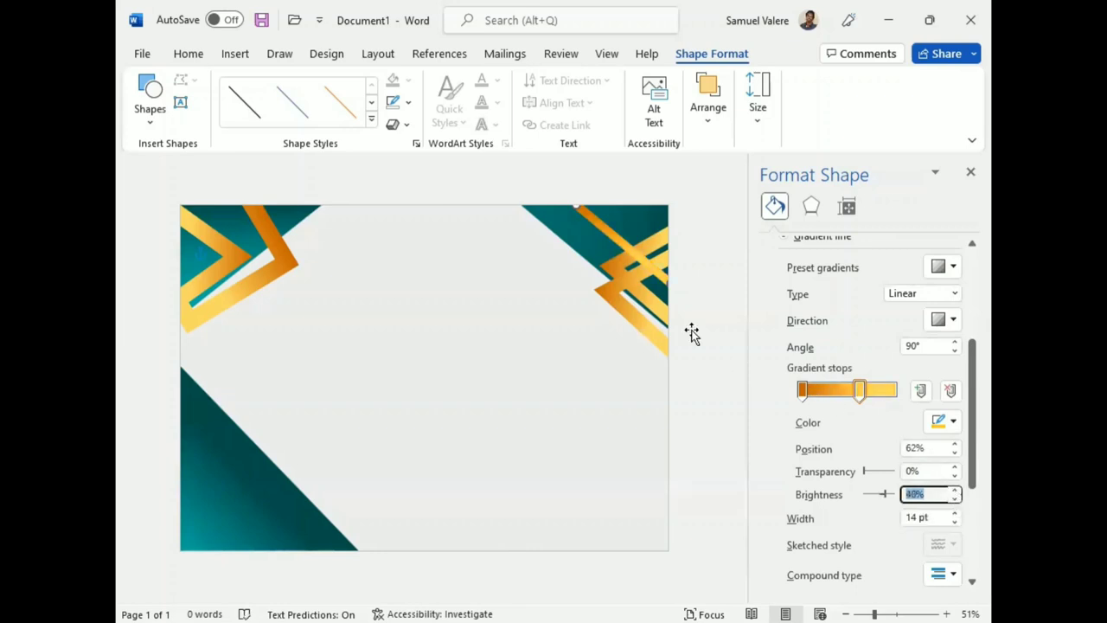
{"action": "left_click", "coordinate": [574, 204]}
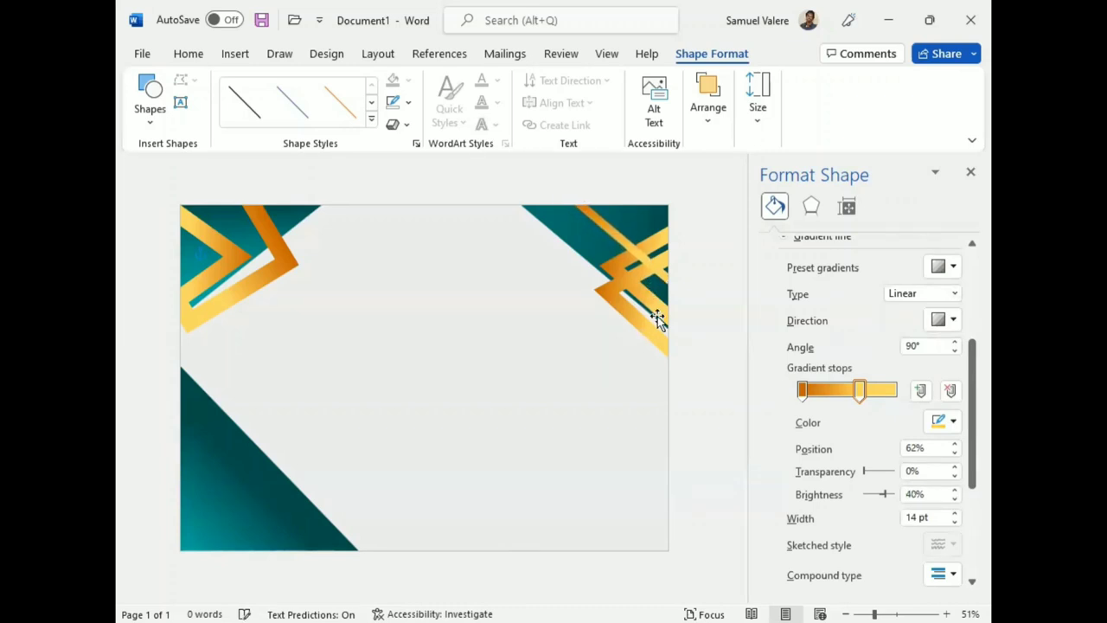
- Nudge the top-right gold bar slightly into place and bring up the Arrange options
{"action": "key", "text": "Right"}
{"action": "key", "text": "Right"}
{"action": "key", "text": "Right"}
{"action": "key", "text": "Right"}
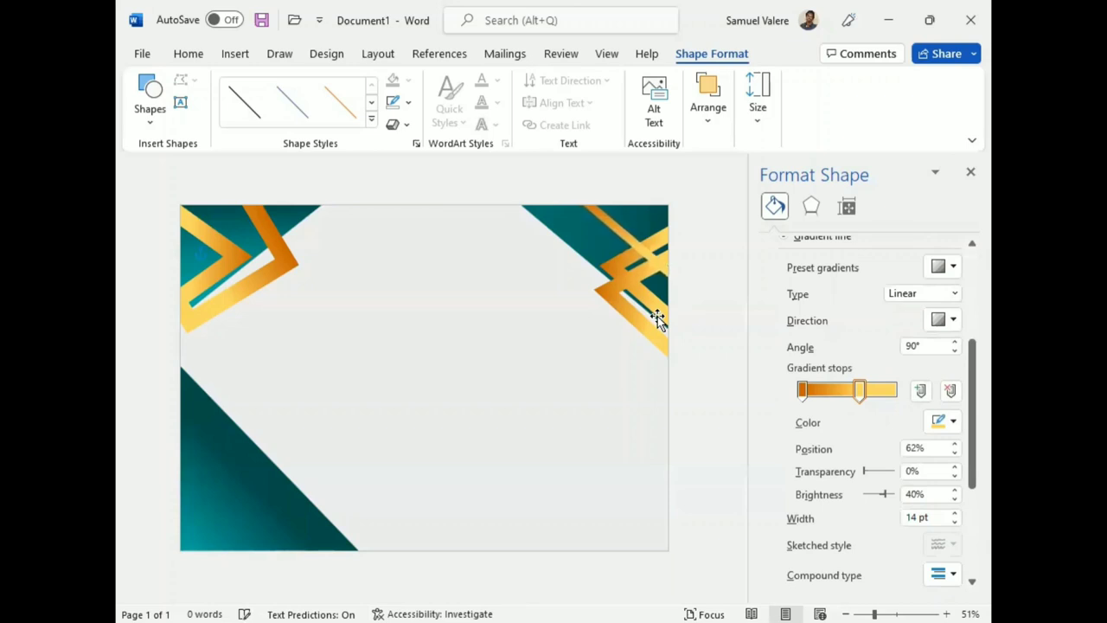
{"action": "key", "text": "Right"}
{"action": "key", "text": "Right"}
{"action": "key", "text": "Right"}
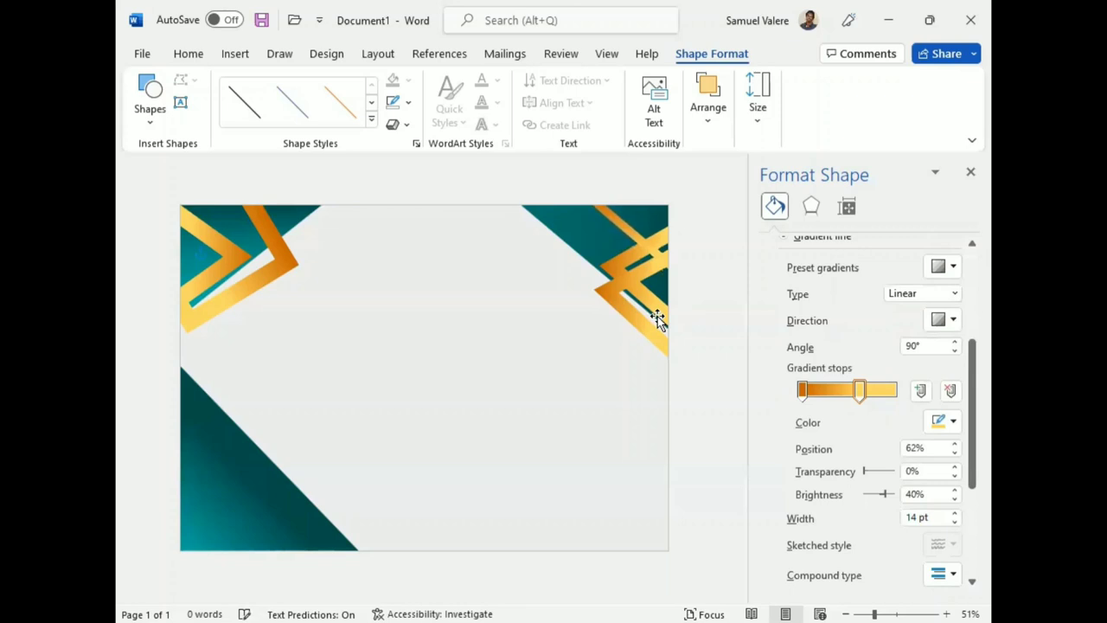
{"action": "key", "text": "Left"}
{"action": "key", "text": "Left"}
{"action": "key", "text": "Left"}
{"action": "key", "text": "Left"}
{"action": "key", "text": "Left"}
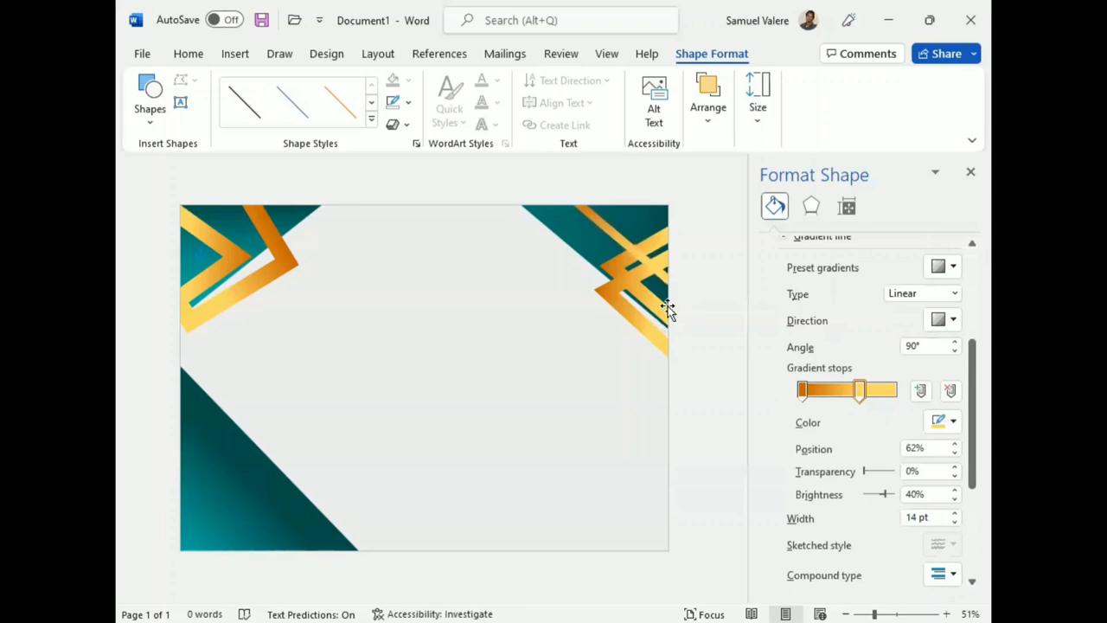
{"action": "left_click", "coordinate": [708, 121]}
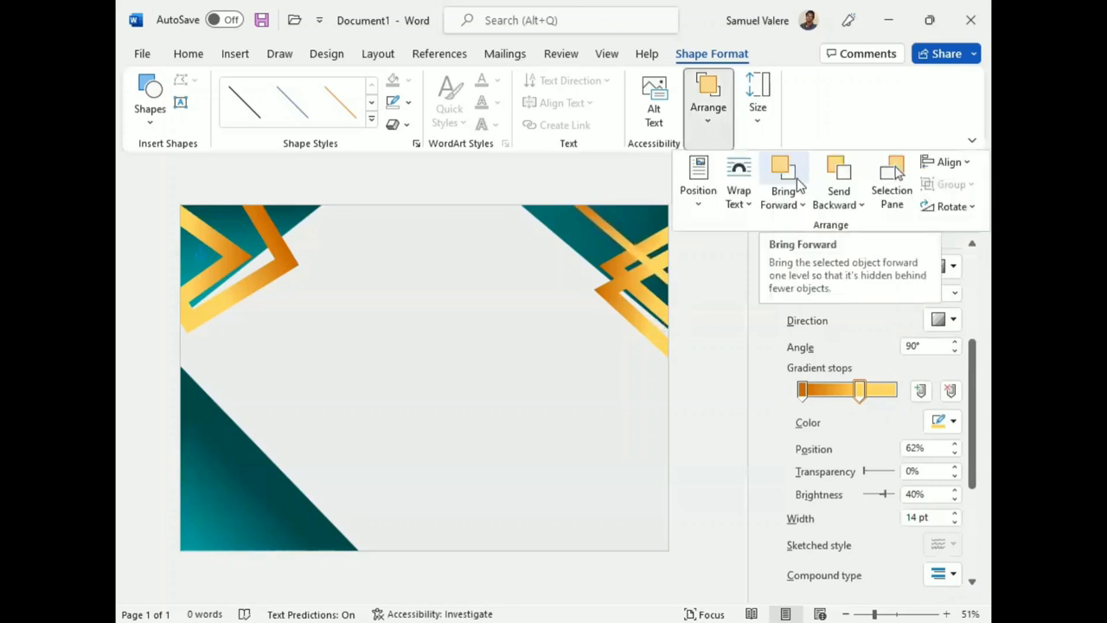
- Reposition the orange diagonal stripe higher, tucked up against the top-right corner
{"action": "left_click", "coordinate": [639, 321]}
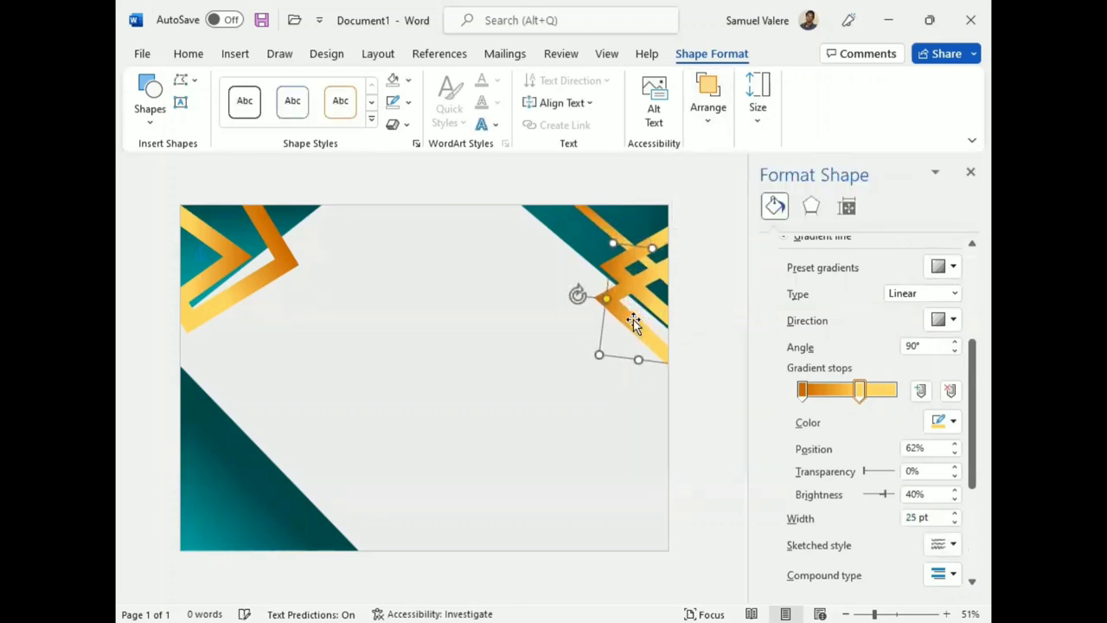
{"action": "key", "text": "Down"}
{"action": "key", "text": "Down"}
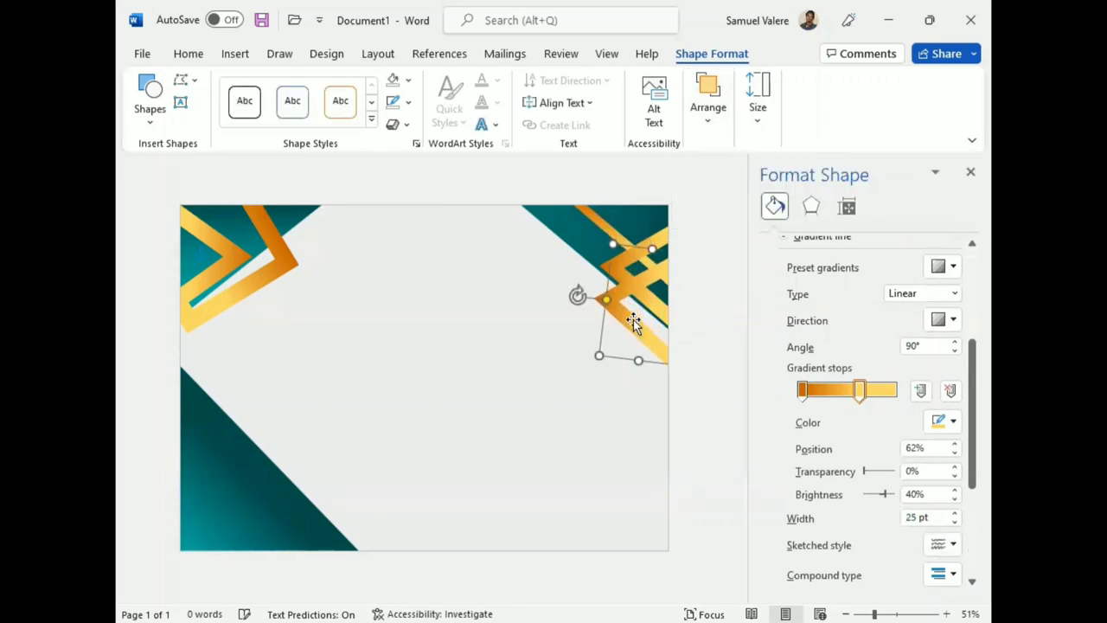
{"action": "key", "text": "Down"}
{"action": "key", "text": "Down"}
{"action": "key", "text": "Down"}
{"action": "key", "text": "Down"}
{"action": "key", "text": "Down"}
{"action": "key", "text": "Down"}
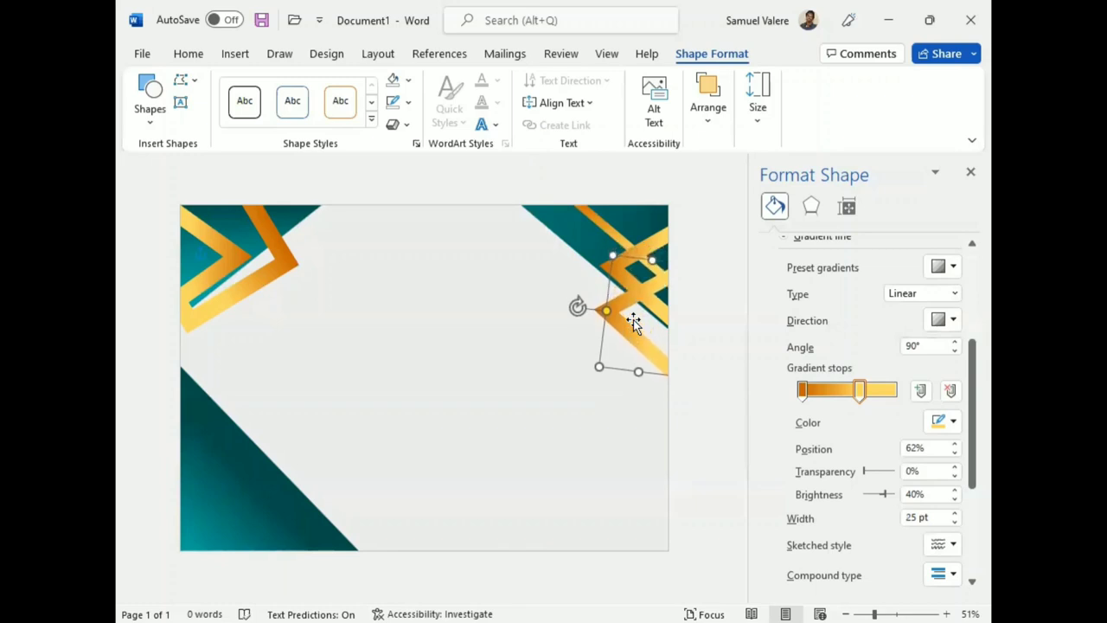
{"action": "left_click_drag", "start_coordinate": [651, 289], "coordinate": [656, 245]}
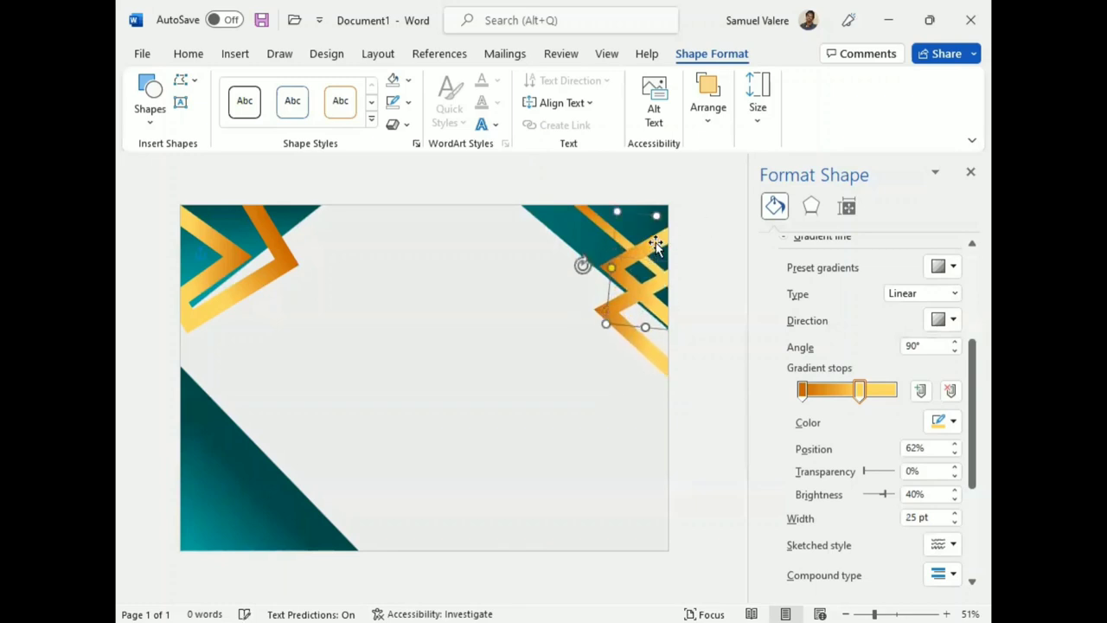
{"action": "key", "text": "Down"}
{"action": "key", "text": "Down"}
{"action": "key", "text": "Down"}
{"action": "key", "text": "Down"}
{"action": "key", "text": "Down"}
{"action": "key", "text": "Down"}
{"action": "left_click_drag", "start_coordinate": [656, 244], "coordinate": [657, 243]}
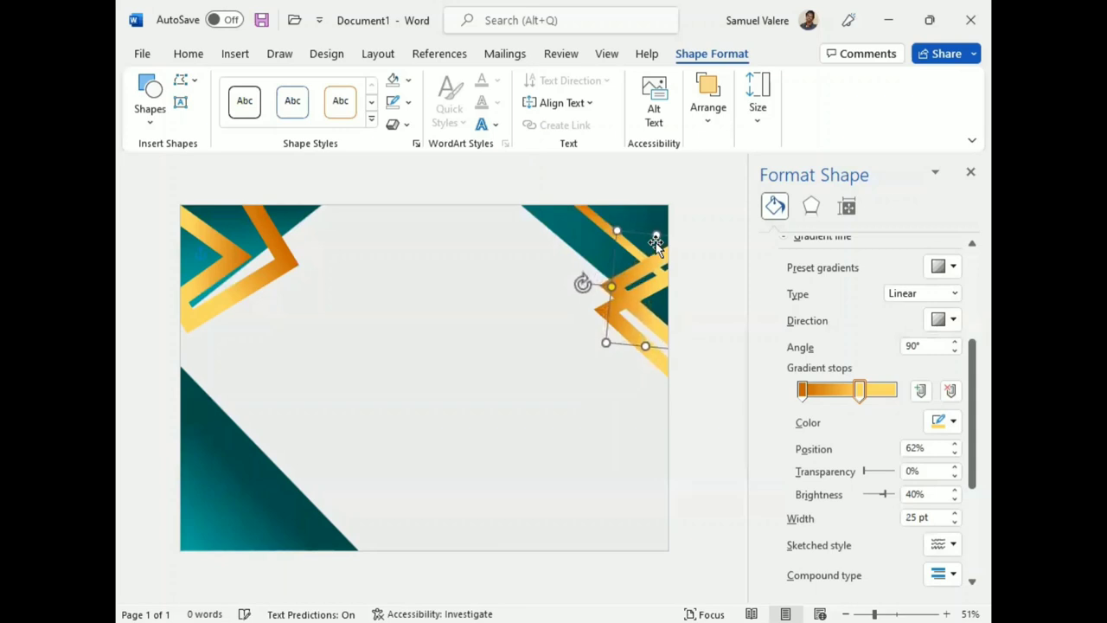
{"action": "left_click", "coordinate": [609, 272]}
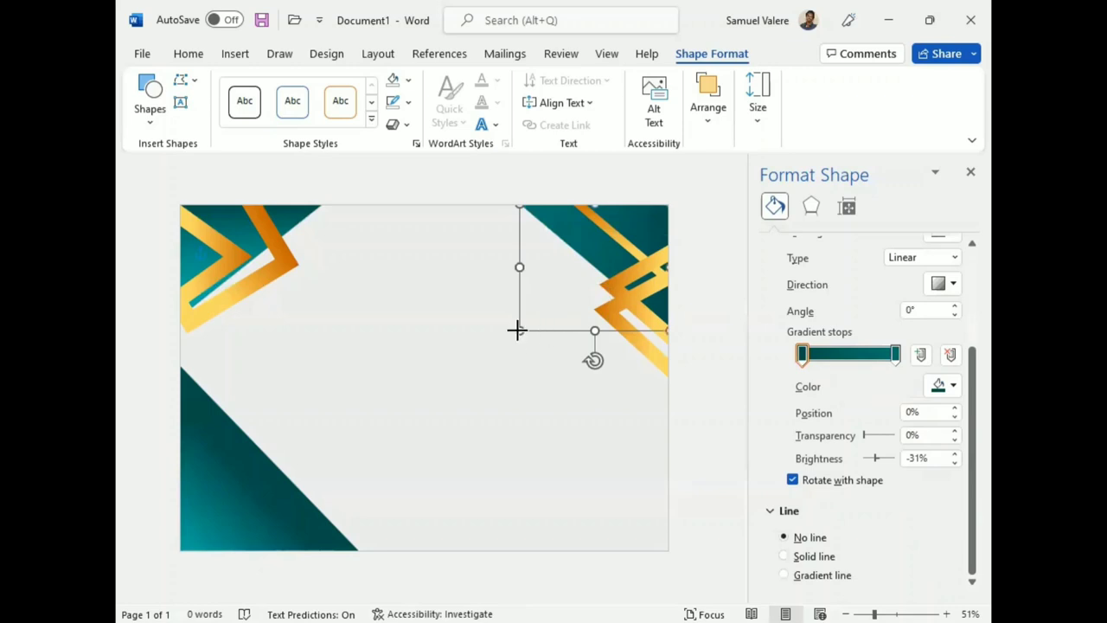
- Stretch the top-right teal triangle further left along the top edge, then reselect the gold stripe
{"action": "mouse_move", "coordinate": [516, 330]}
{"action": "left_mouse_down"}
{"action": "mouse_move", "coordinate": [516, 353]}
{"action": "mouse_move", "coordinate": [504, 353]}
{"action": "left_mouse_up"}
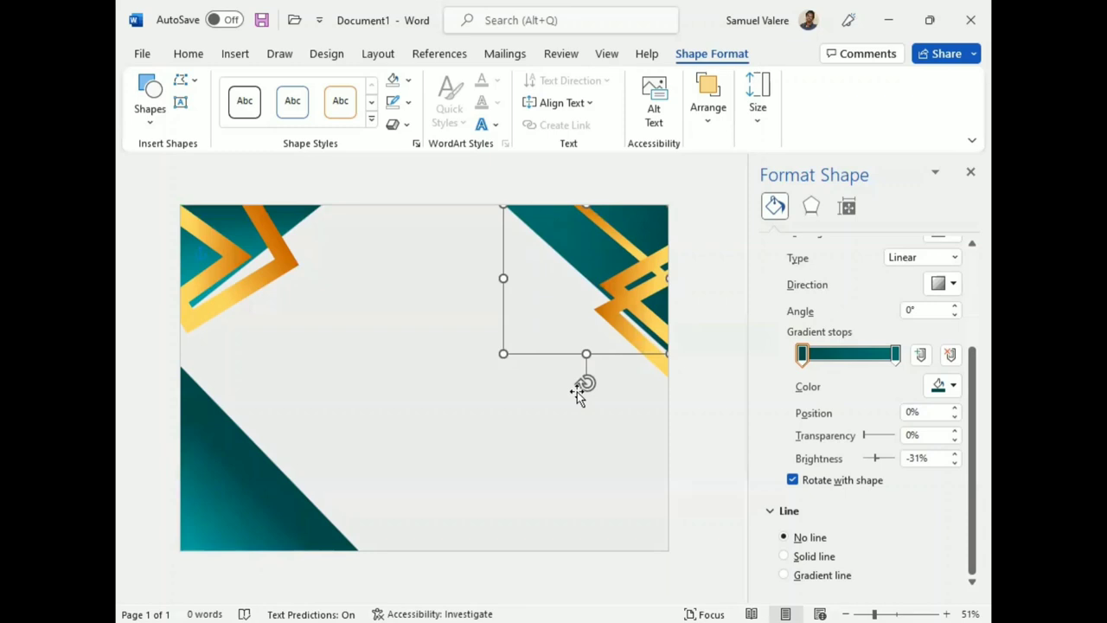
{"action": "left_click", "coordinate": [650, 366]}
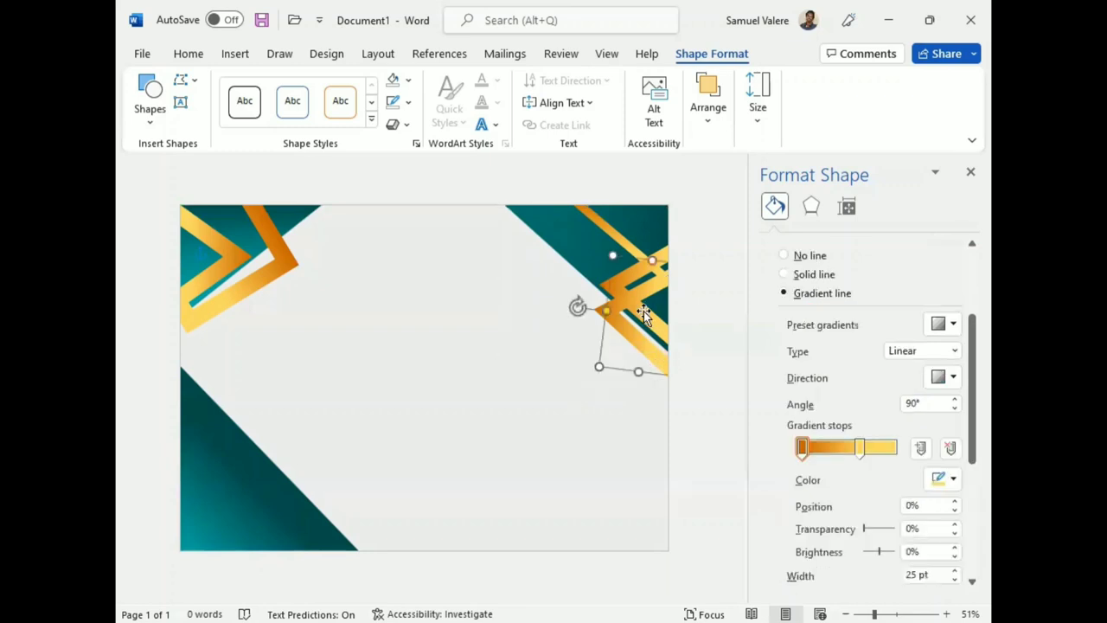
{"action": "left_click", "coordinate": [558, 362]}
{"action": "left_click", "coordinate": [648, 261]}
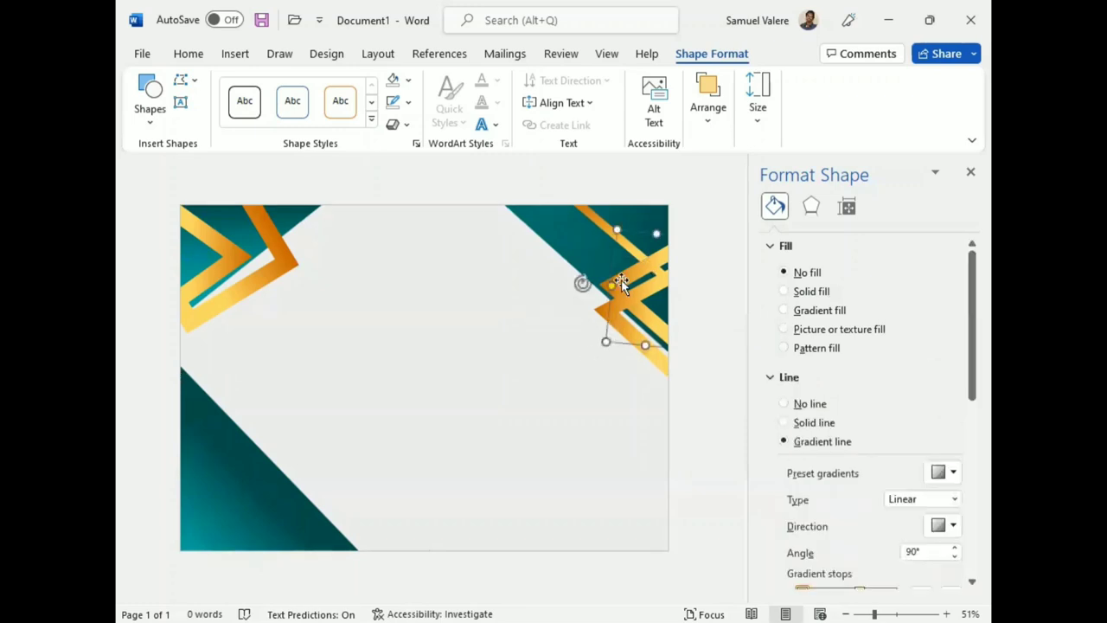
{"action": "left_click", "coordinate": [596, 374]}
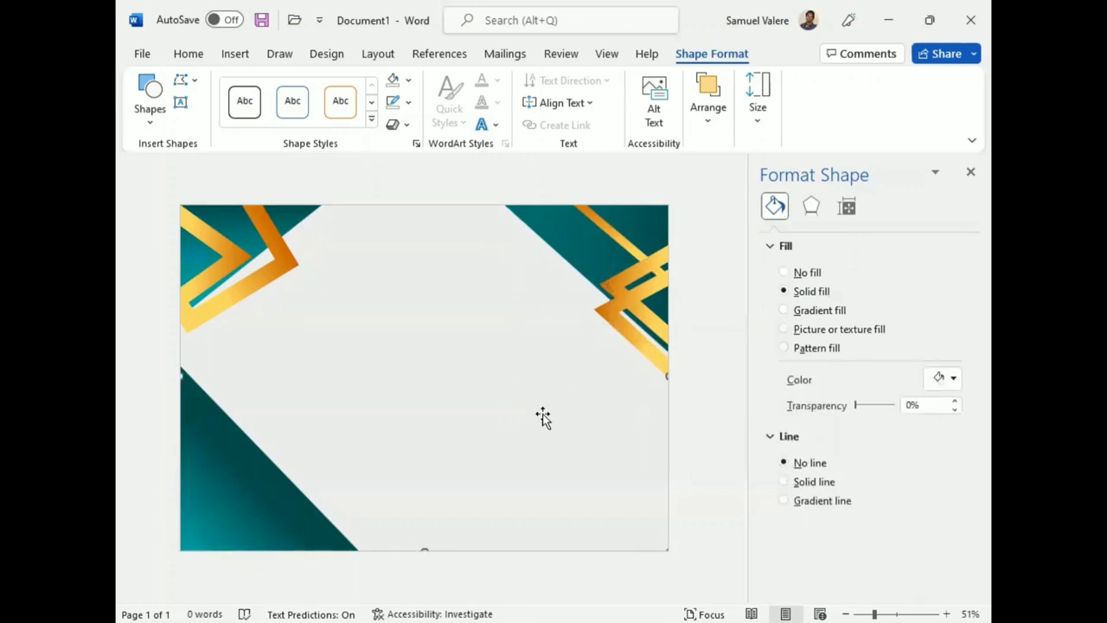
{"action": "left_click", "coordinate": [608, 230]}
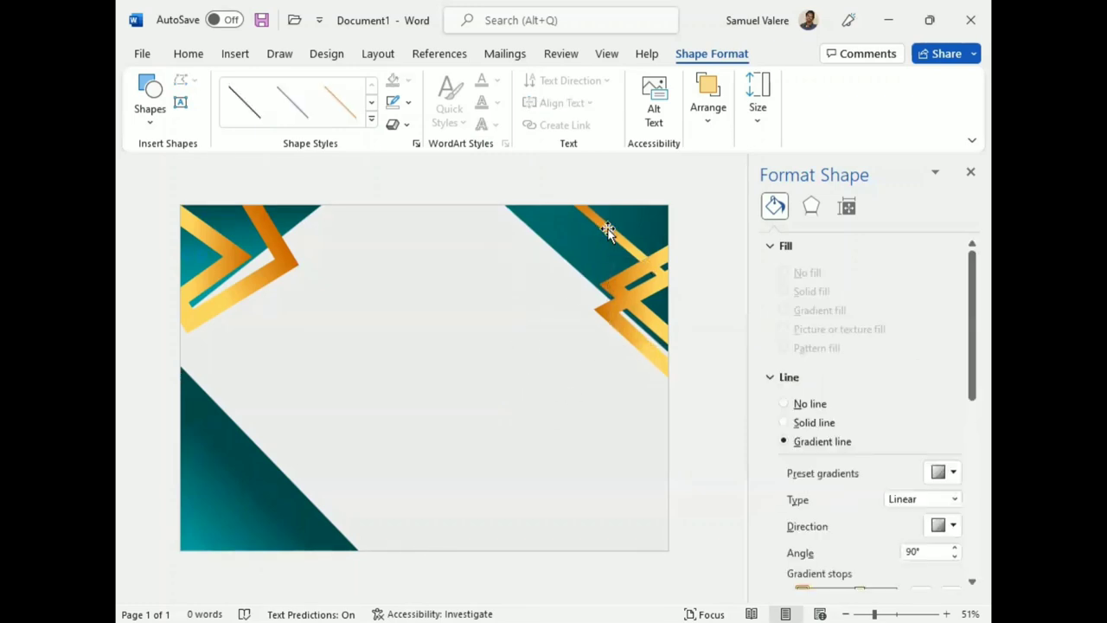
- Copy the gold stripe onto the bottom-left teal triangle and extend it to the bottom edge
{"action": "mouse_move", "coordinate": [608, 229]}
{"action": "left_mouse_down"}
{"action": "mouse_move", "coordinate": [190, 496]}
{"action": "mouse_move", "coordinate": [168, 445]}
{"action": "left_mouse_up"}
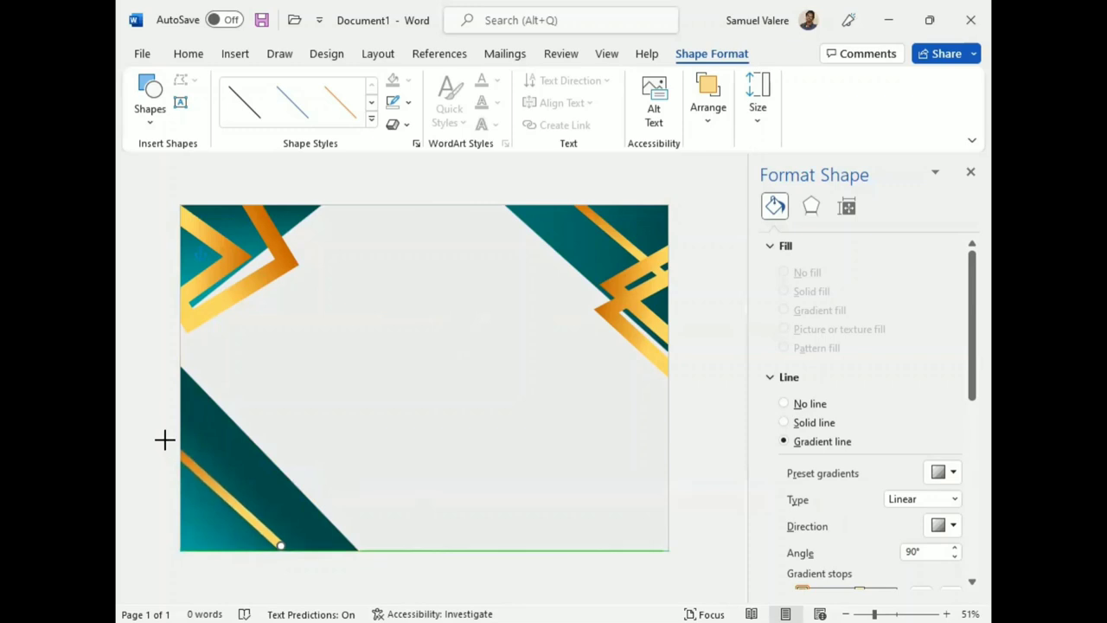
{"action": "left_click_drag", "start_coordinate": [277, 552], "coordinate": [288, 558]}
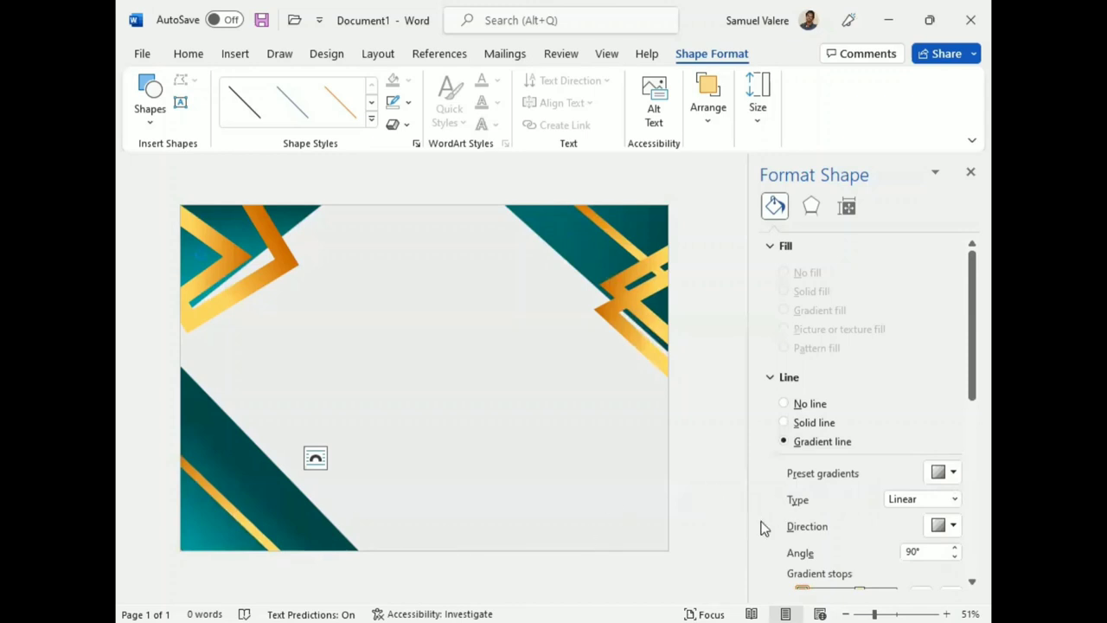
{"action": "scroll", "coordinate": [764, 529], "scroll_direction": "down", "scroll_amount": 3}
- Change the bottom-left gold stripe's line width to 30 pt
{"action": "left_click", "coordinate": [915, 559]}
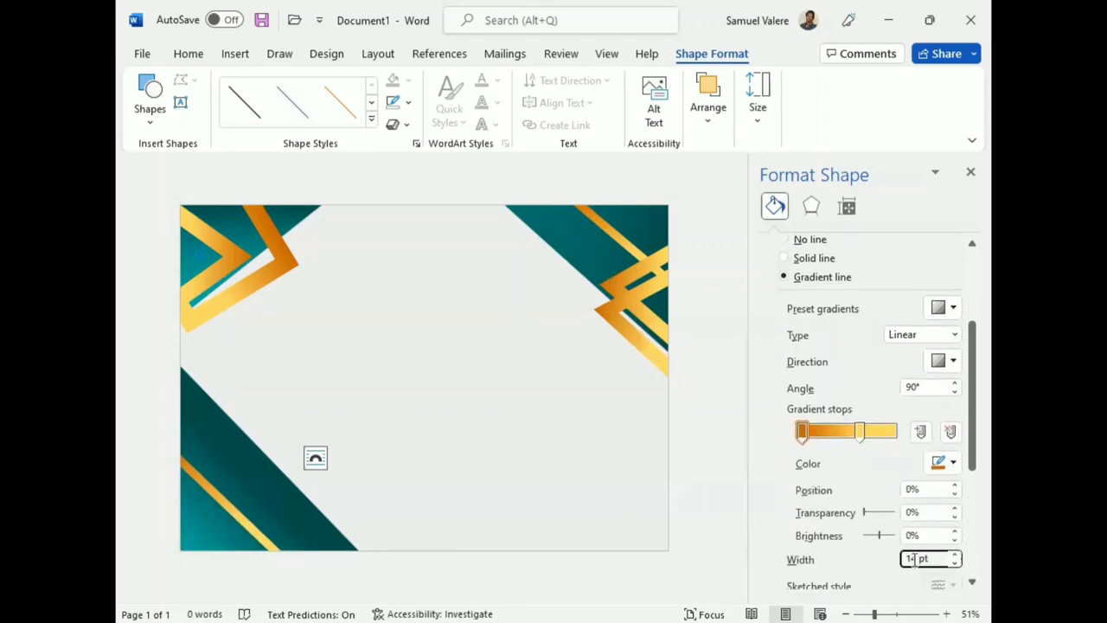
{"action": "key", "text": "BackSpace"}
{"action": "key", "text": "BackSpace"}
{"action": "type", "text": "30"}
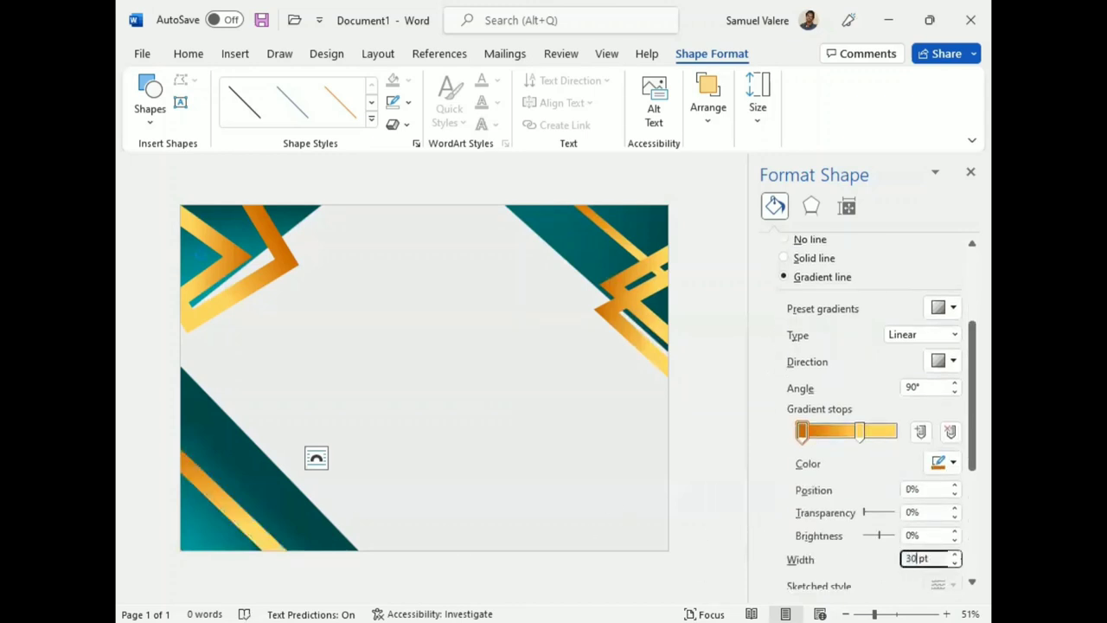
{"action": "left_click", "coordinate": [270, 481]}
- Duplicate the bottom-left gold stripe just above the original and thin the copy to 3 pt
{"action": "left_click", "coordinate": [232, 515]}
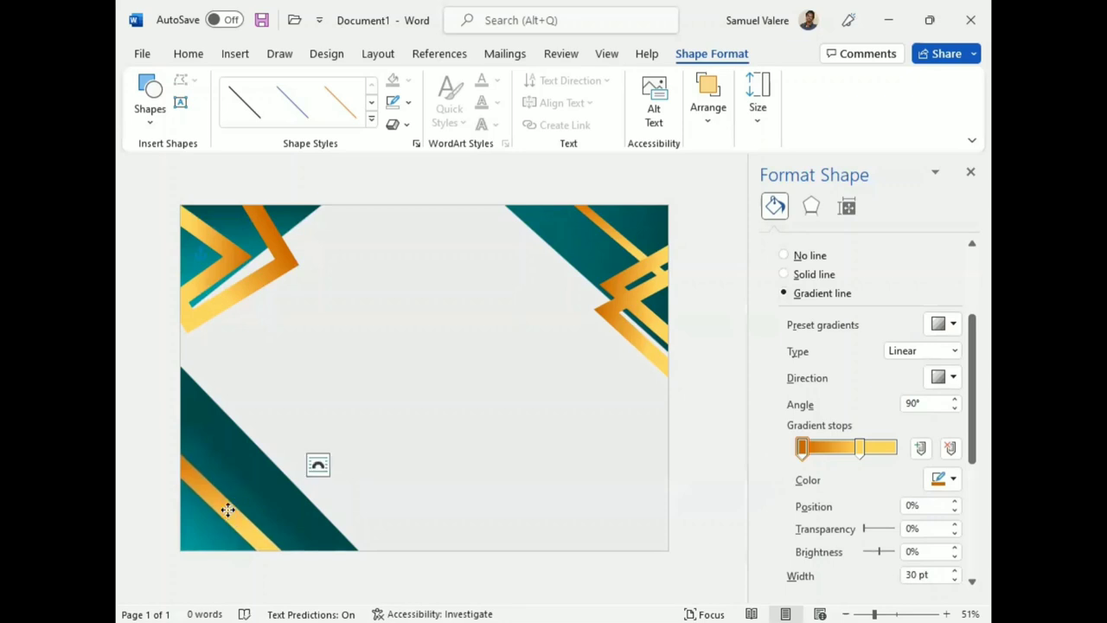
{"action": "left_click_drag", "start_coordinate": [227, 510], "coordinate": [227, 467]}
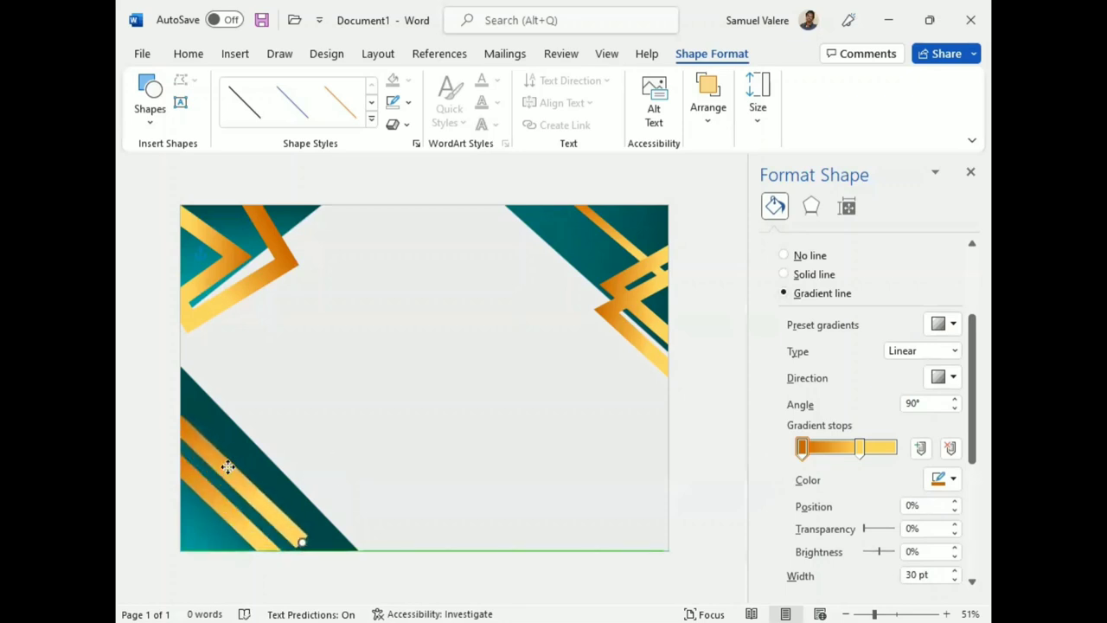
{"action": "left_click_drag", "start_coordinate": [299, 539], "coordinate": [320, 553]}
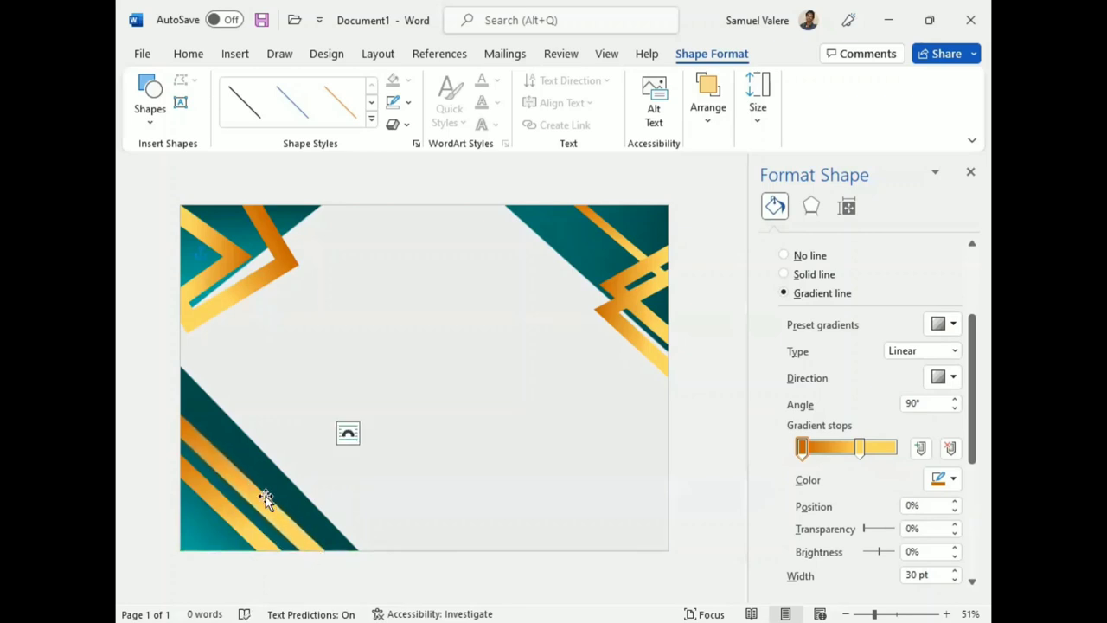
{"action": "left_click_drag", "start_coordinate": [266, 500], "coordinate": [269, 496]}
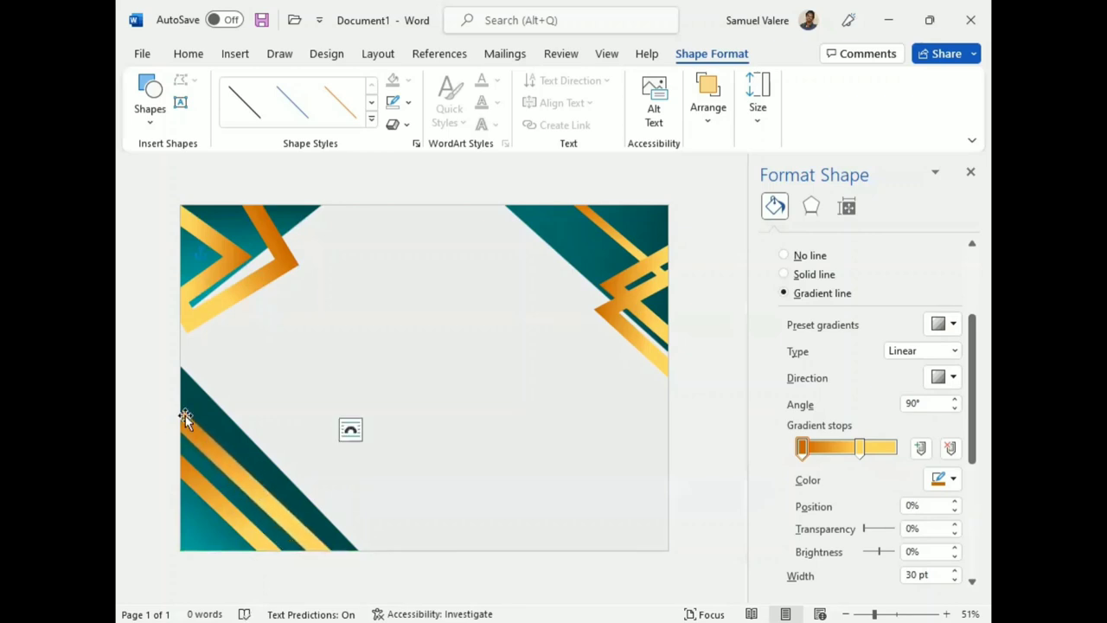
{"action": "left_click_drag", "start_coordinate": [185, 415], "coordinate": [166, 402]}
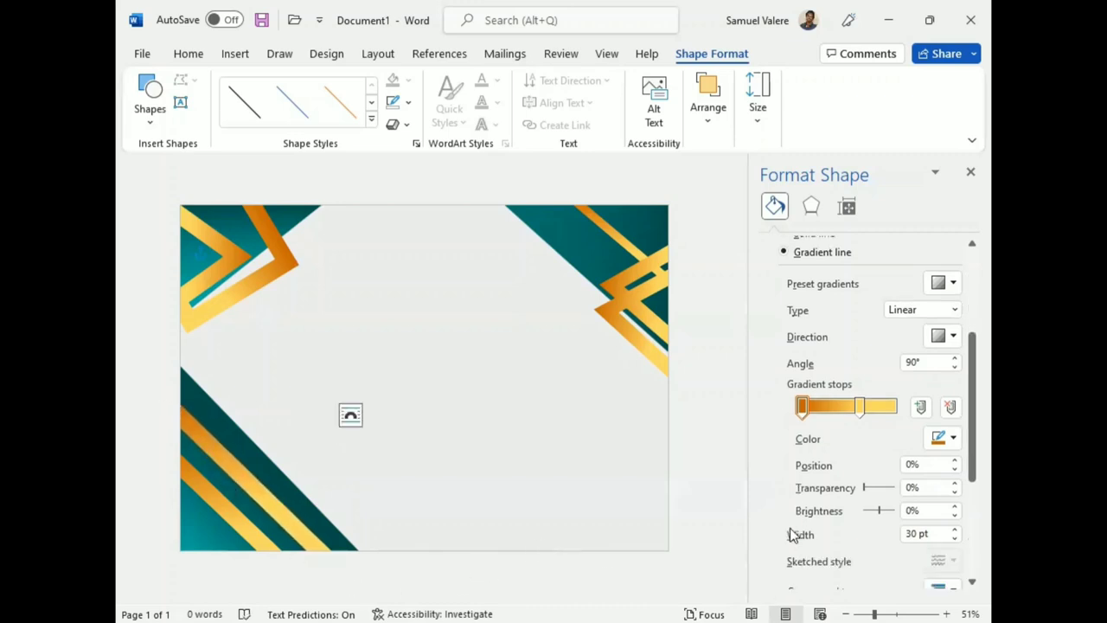
{"action": "scroll", "coordinate": [789, 536], "scroll_direction": "down", "scroll_amount": 1}
{"action": "left_click", "coordinate": [914, 534]}
{"action": "key", "text": "BackSpace"}
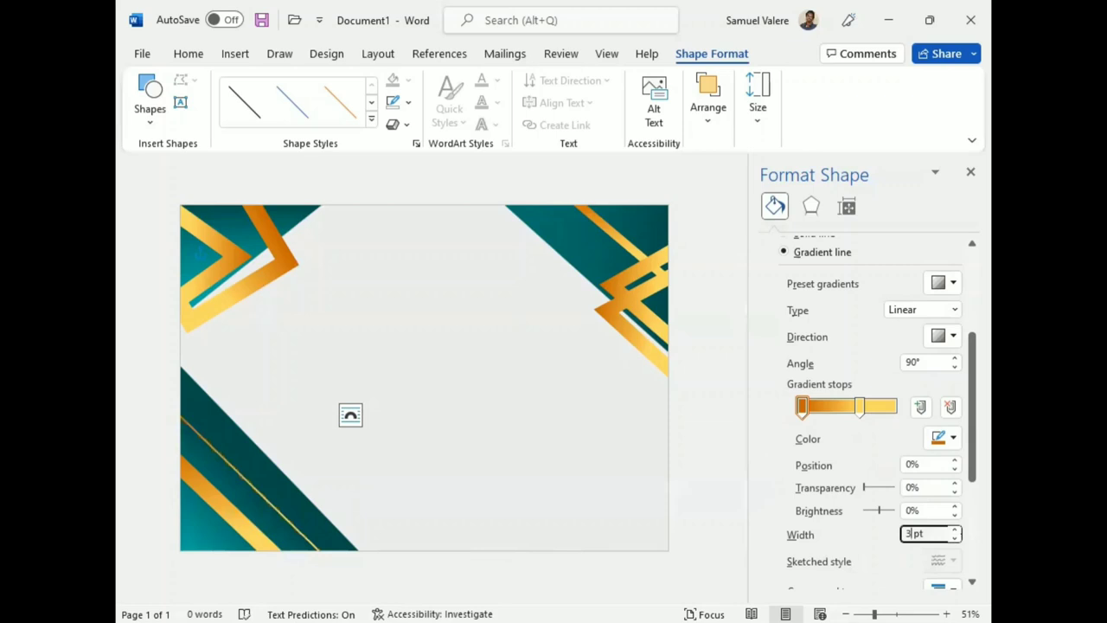
{"action": "left_click", "coordinate": [265, 502]}
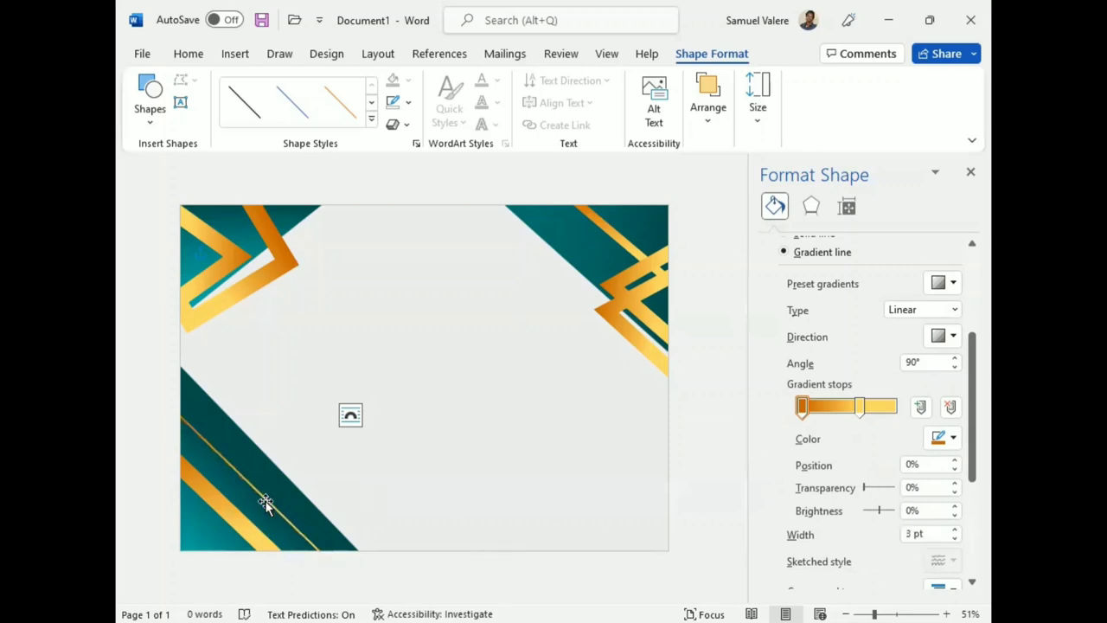
{"action": "key", "text": "Up"}
{"action": "key", "text": "Up"}
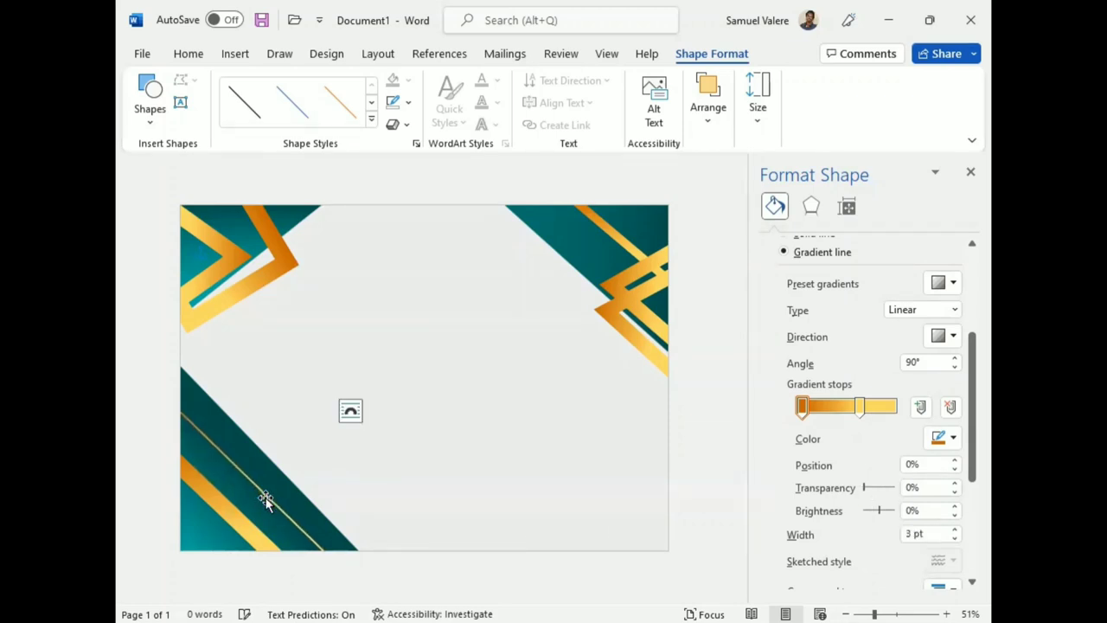
{"action": "key", "text": "Up"}
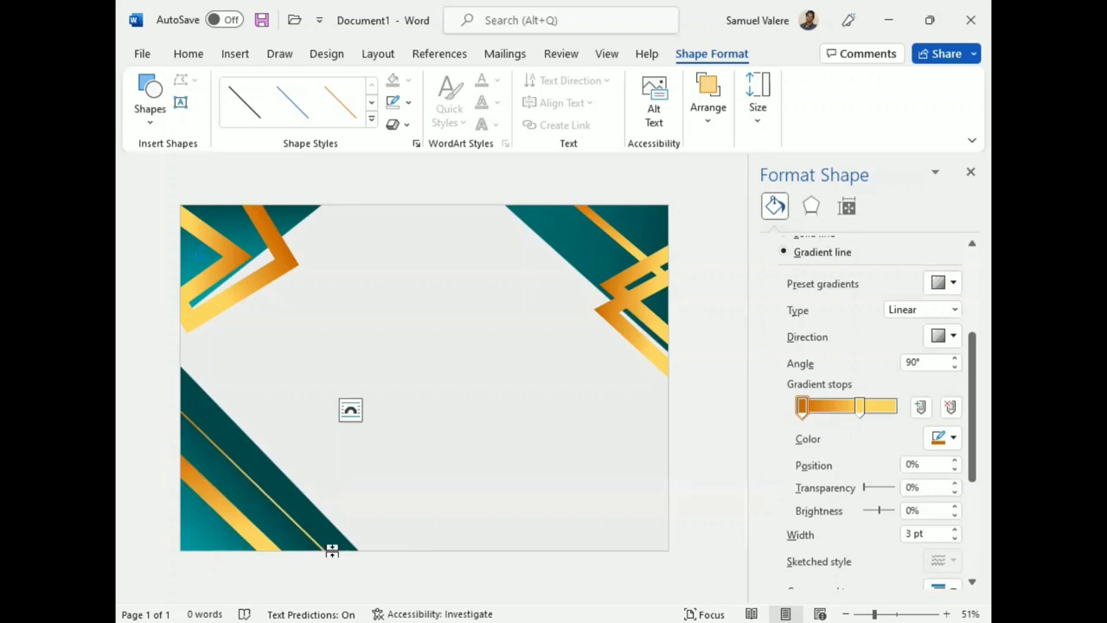
- Widen the top-left teal corner triangle slightly
{"action": "left_click", "coordinate": [364, 522]}
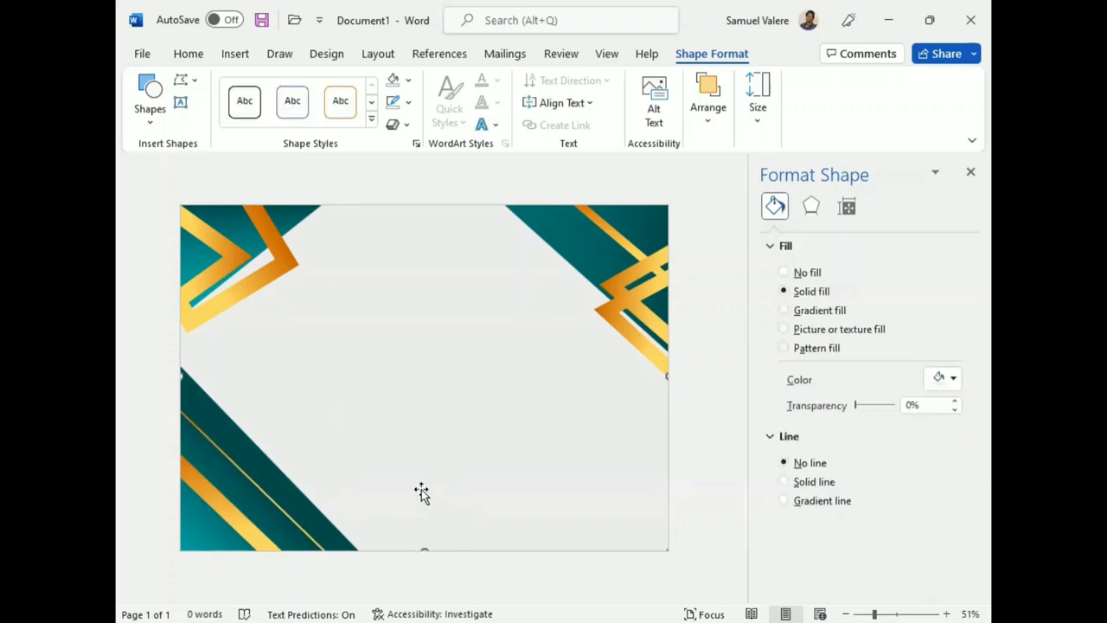
{"action": "left_click", "coordinate": [252, 235]}
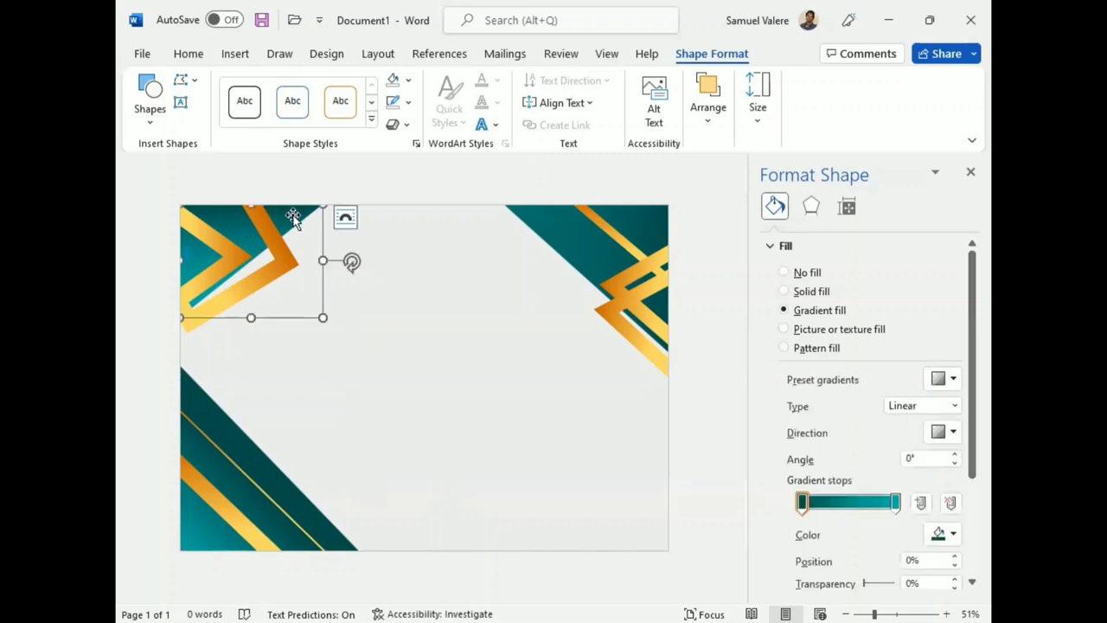
{"action": "left_click_drag", "start_coordinate": [324, 318], "coordinate": [333, 315]}
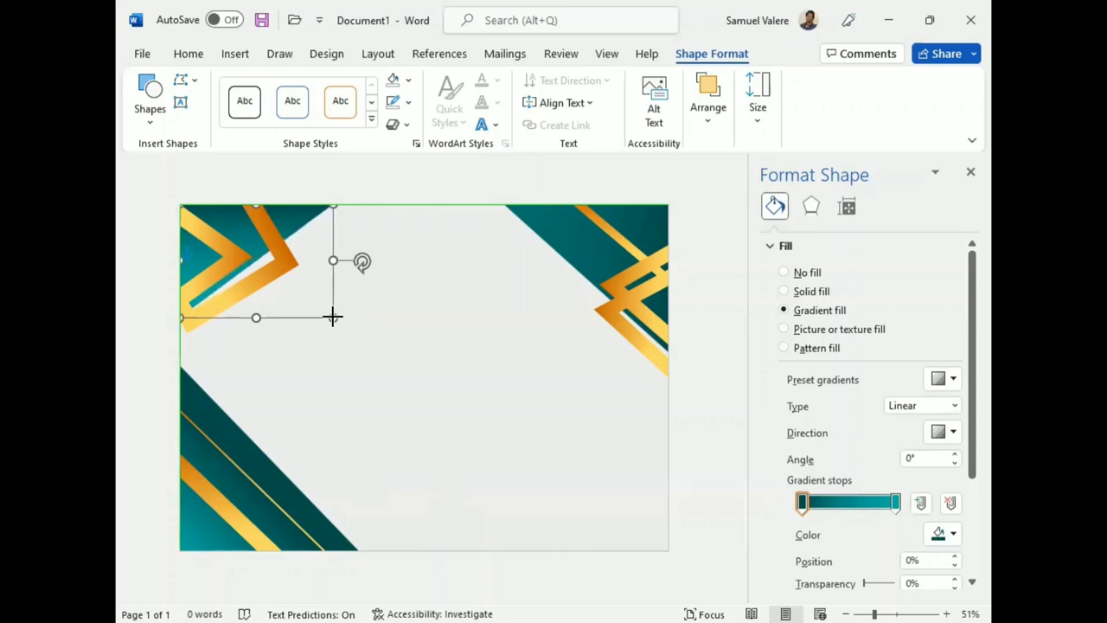
{"action": "left_click", "coordinate": [339, 395]}
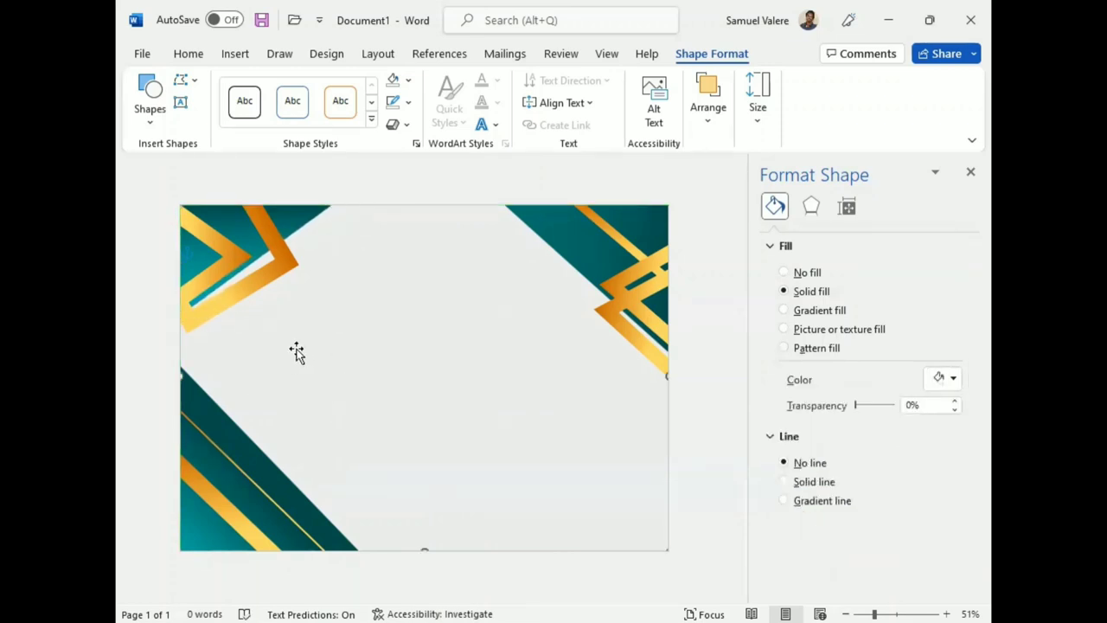
- Close the Format Shape pane and add a text box near the top reading 'Certificate'
{"action": "left_click", "coordinate": [970, 173]}
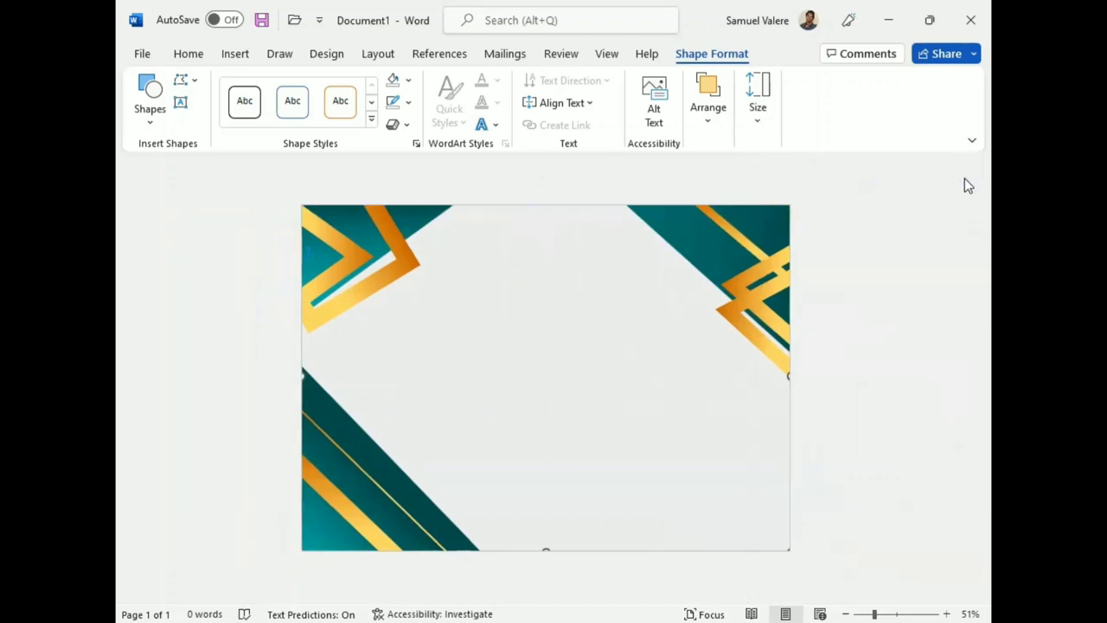
{"action": "left_click", "coordinate": [182, 105]}
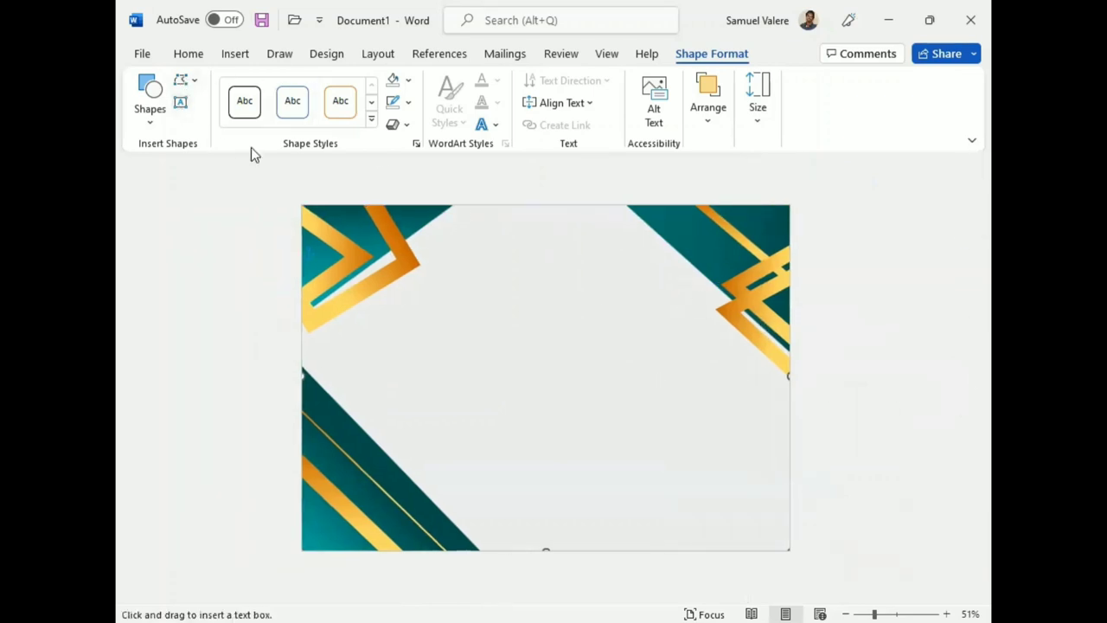
{"action": "left_click_drag", "start_coordinate": [454, 246], "coordinate": [663, 310]}
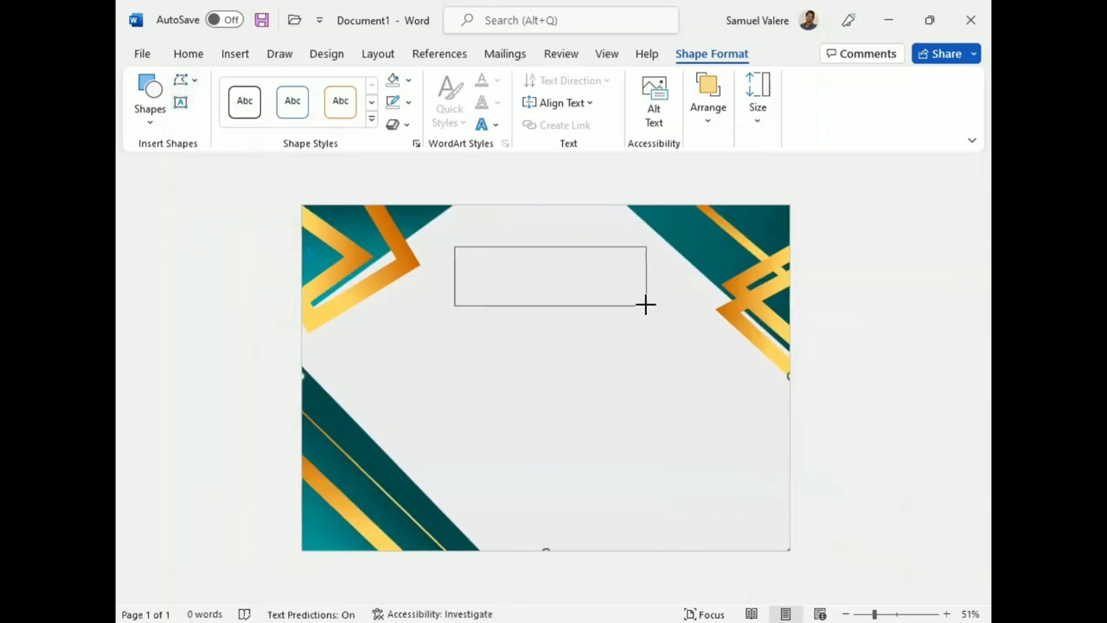
{"action": "type", "text": "Certificate"}
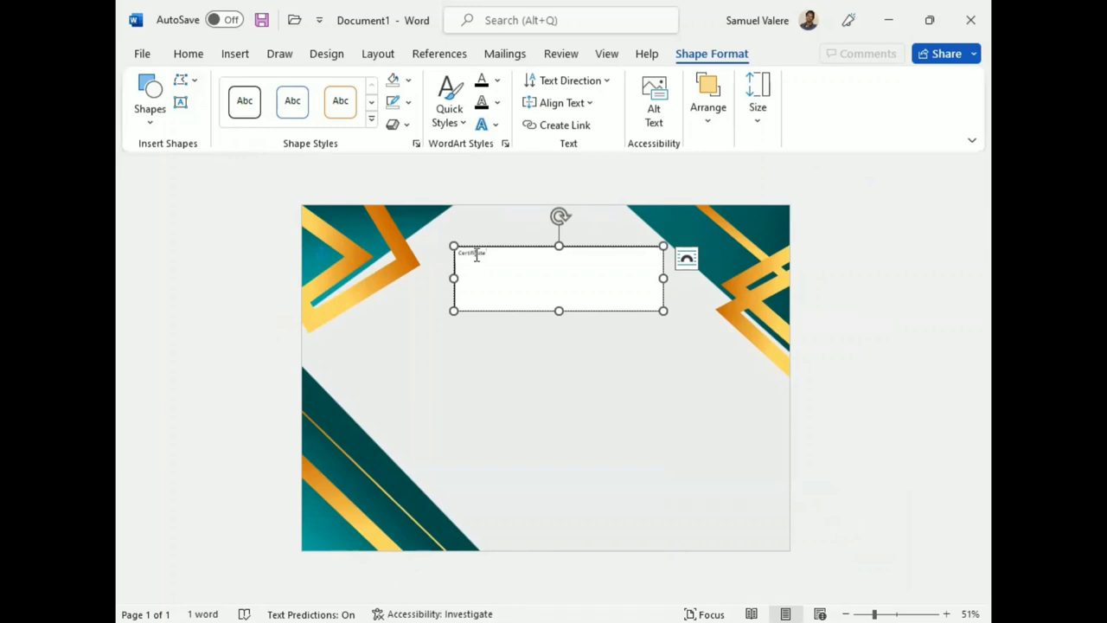
- Centre the Certificate text, enlarge it, and change it to UPPERCASE
{"action": "double_click", "coordinate": [475, 256]}
{"action": "left_click", "coordinate": [188, 54]}
{"action": "left_click", "coordinate": [486, 102]}
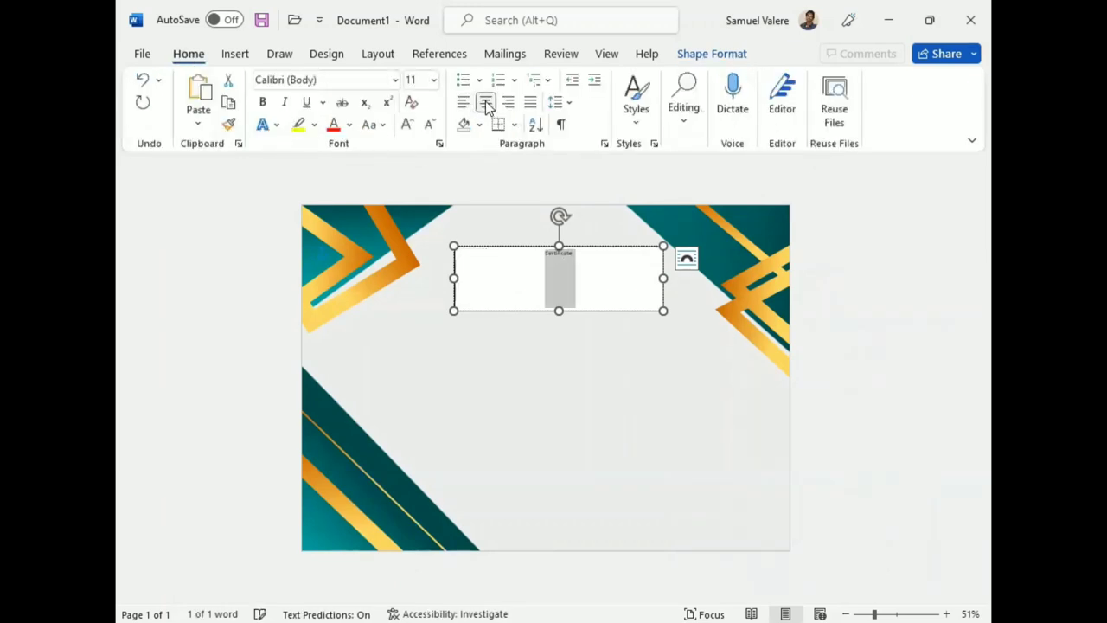
{"action": "left_click", "coordinate": [407, 124]}
{"action": "left_click", "coordinate": [407, 124]}
{"action": "left_click", "coordinate": [407, 125]}
{"action": "left_click", "coordinate": [406, 125]}
{"action": "left_click", "coordinate": [406, 125]}
{"action": "left_click", "coordinate": [406, 125]}
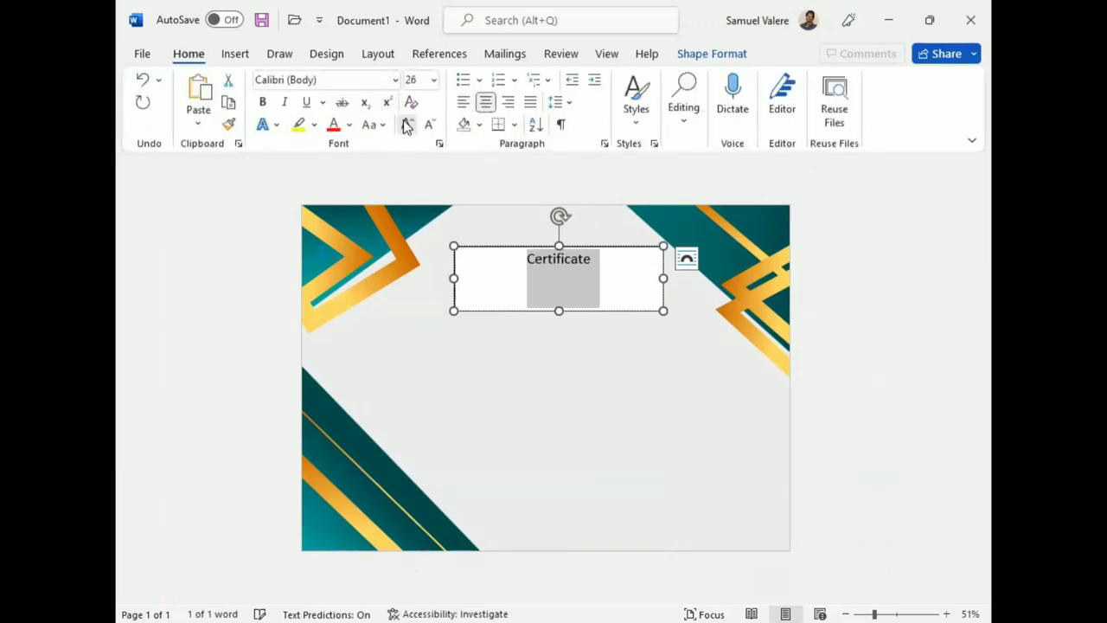
{"action": "left_click", "coordinate": [377, 128]}
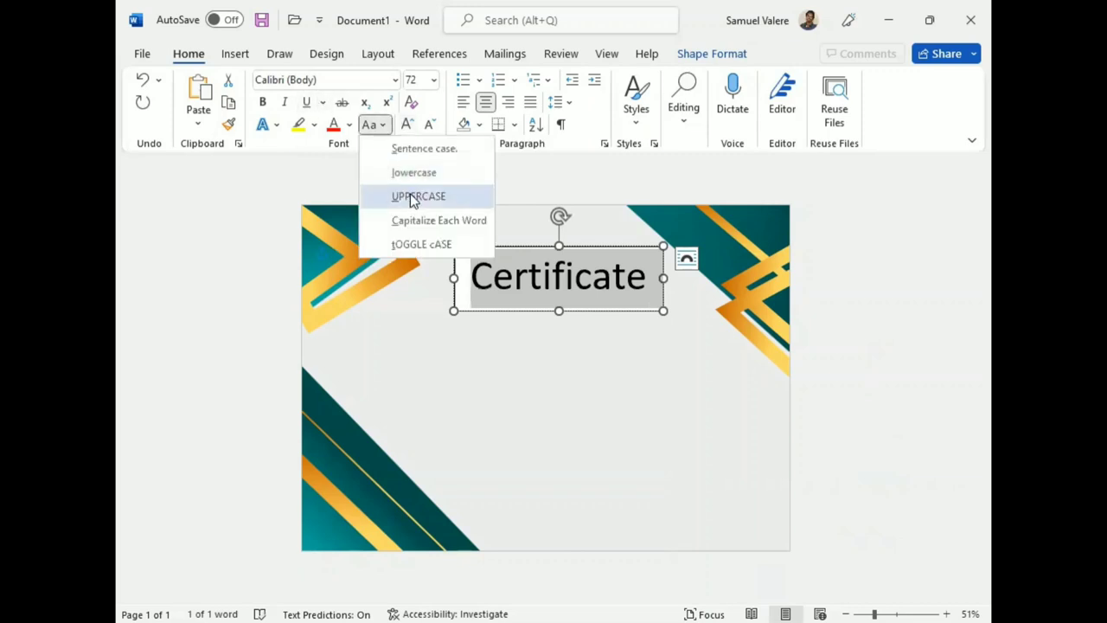
{"action": "left_click", "coordinate": [408, 197]}
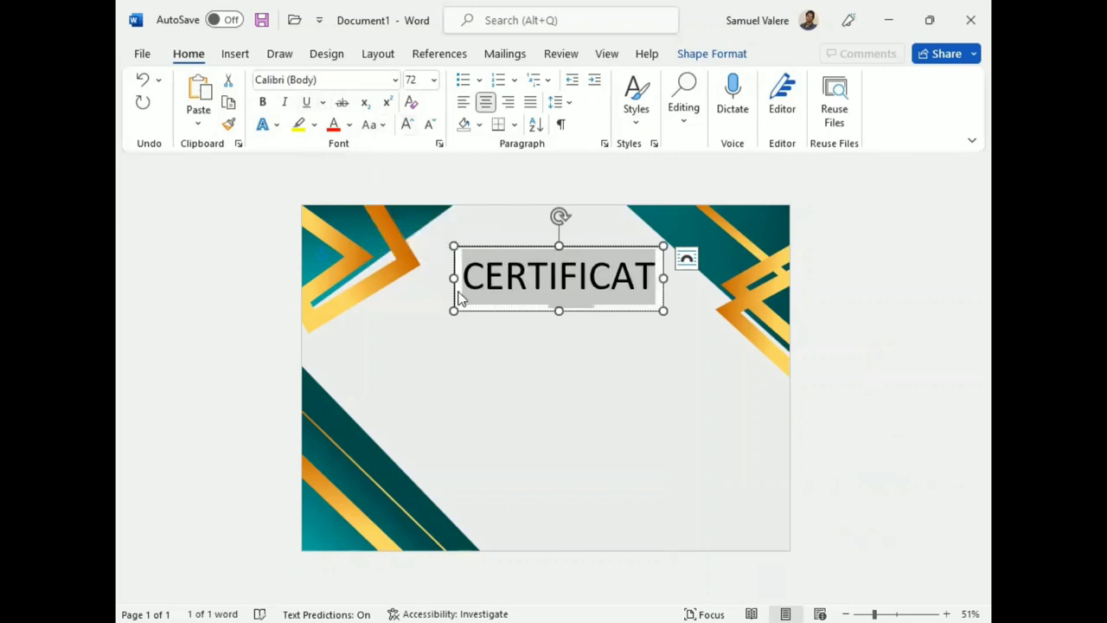
- Make the title bold at 72 pt, widening the box and shortening its height
{"action": "left_click_drag", "start_coordinate": [446, 277], "coordinate": [430, 275]}
{"action": "left_click", "coordinate": [263, 102]}
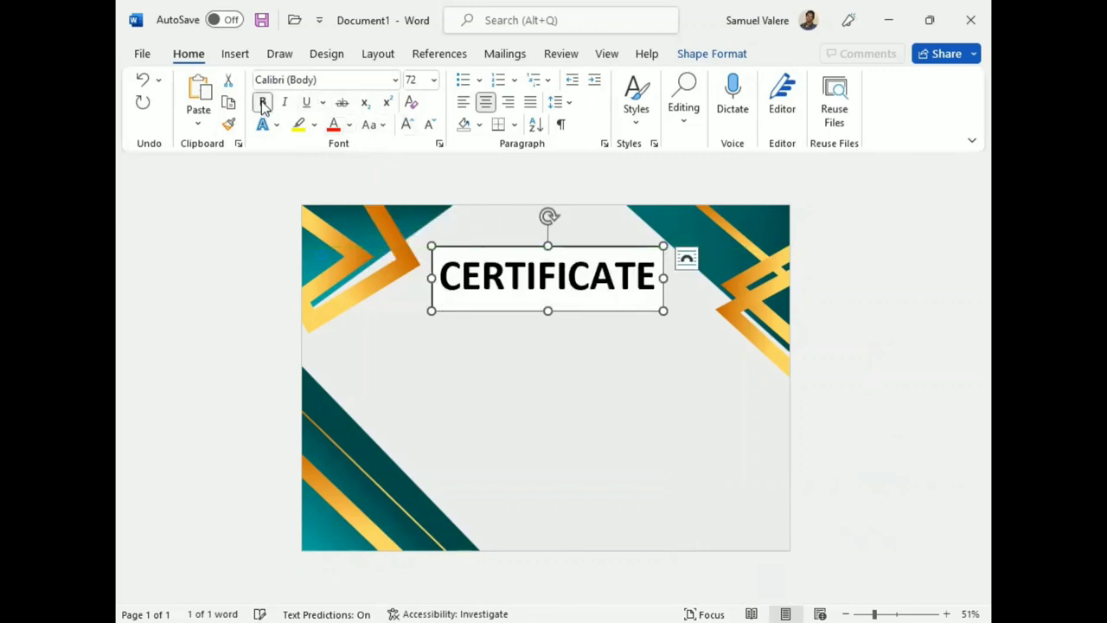
{"action": "left_click", "coordinate": [406, 125]}
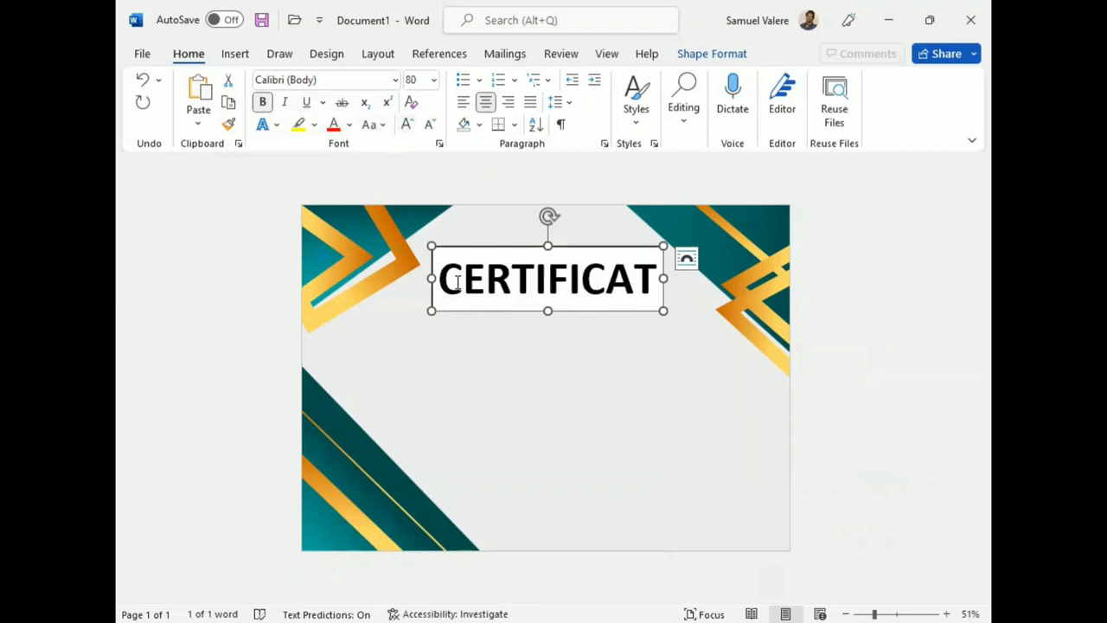
{"action": "left_click", "coordinate": [430, 125]}
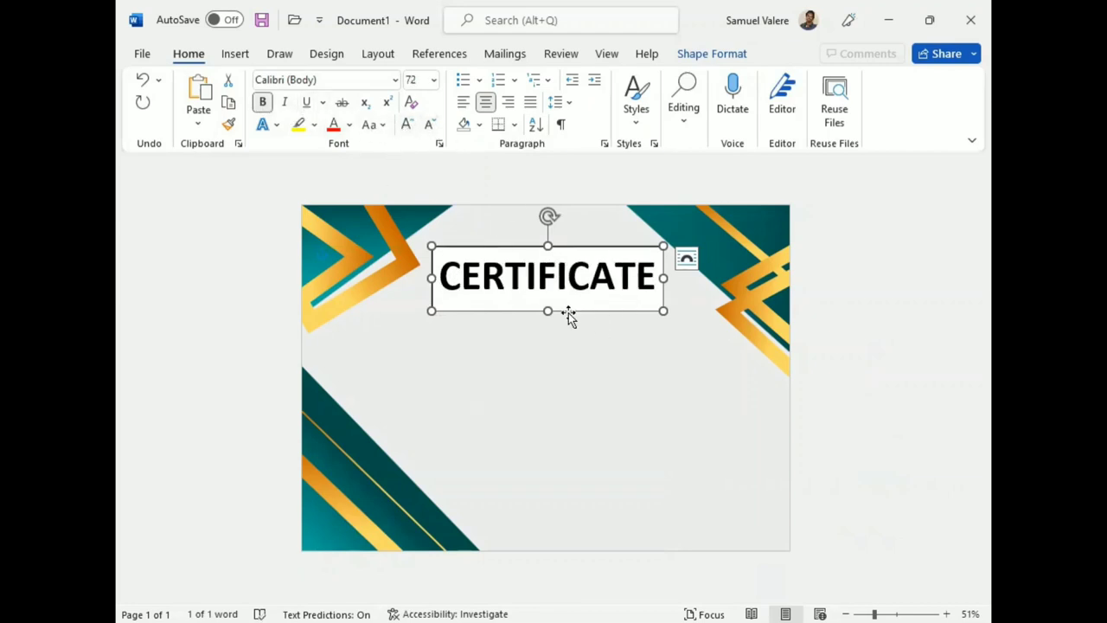
{"action": "left_click_drag", "start_coordinate": [547, 310], "coordinate": [547, 301]}
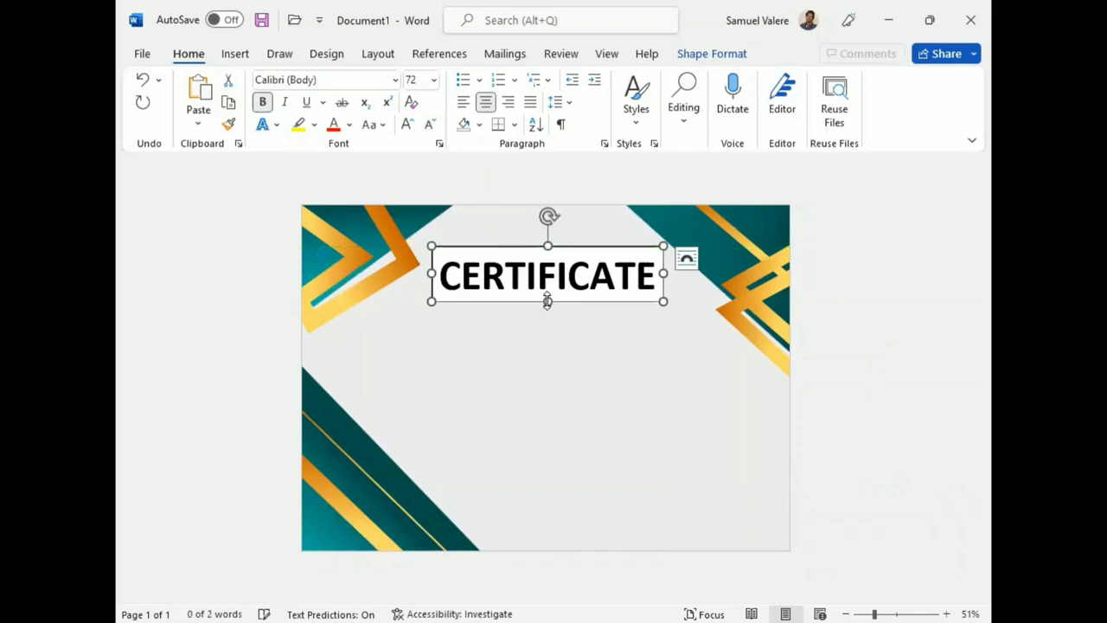
- Remove the title box's outline and white fill
{"action": "left_click", "coordinate": [705, 53]}
{"action": "left_click", "coordinate": [409, 102]}
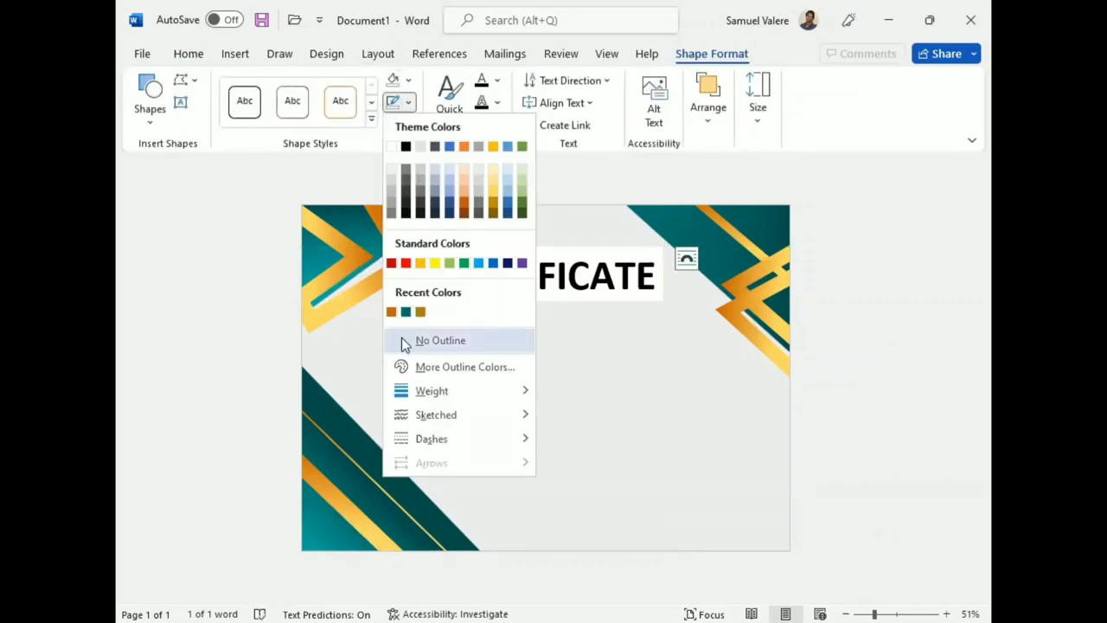
{"action": "left_click", "coordinate": [402, 340]}
{"action": "left_click", "coordinate": [408, 79]}
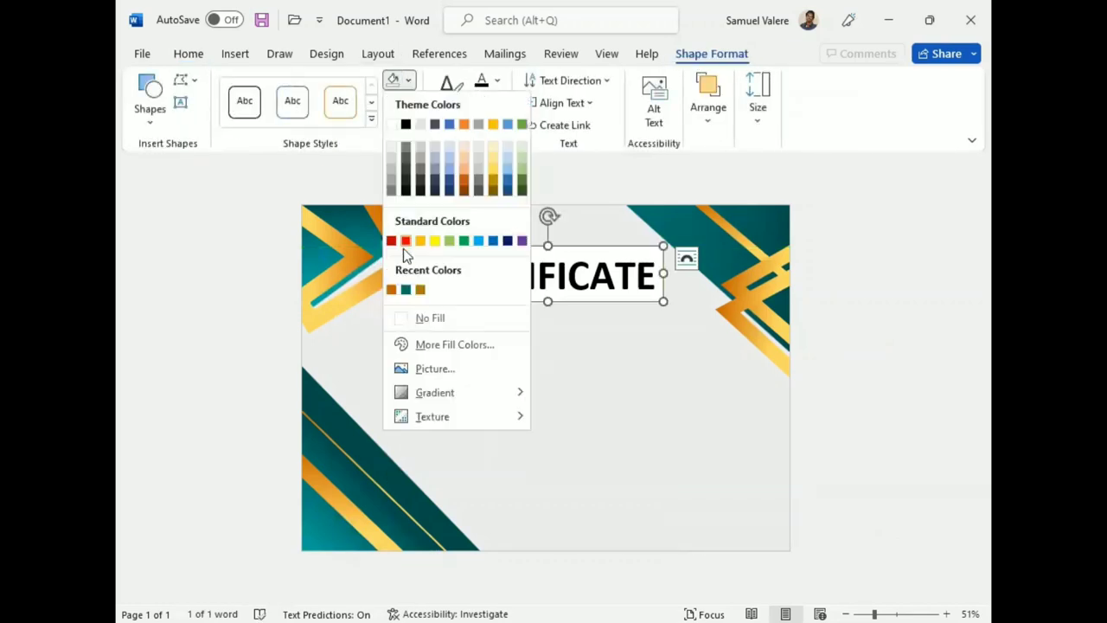
{"action": "left_click", "coordinate": [433, 318]}
- Move the title box along the alignment guide and shorten it slightly
{"action": "left_click_drag", "start_coordinate": [556, 247], "coordinate": [550, 246]}
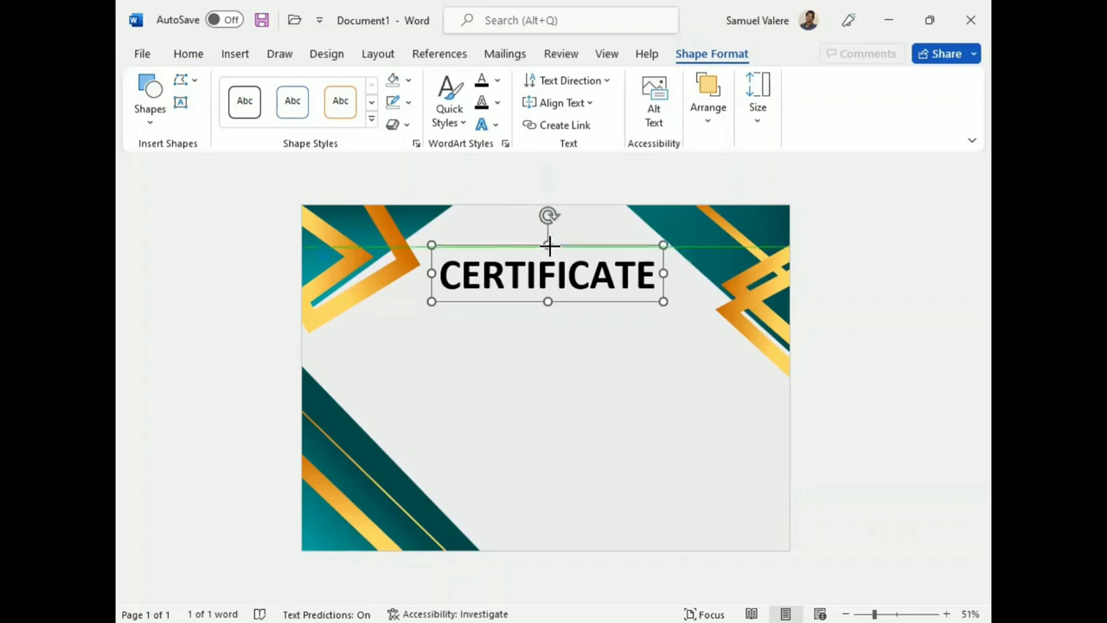
{"action": "left_click_drag", "start_coordinate": [548, 301], "coordinate": [548, 295]}
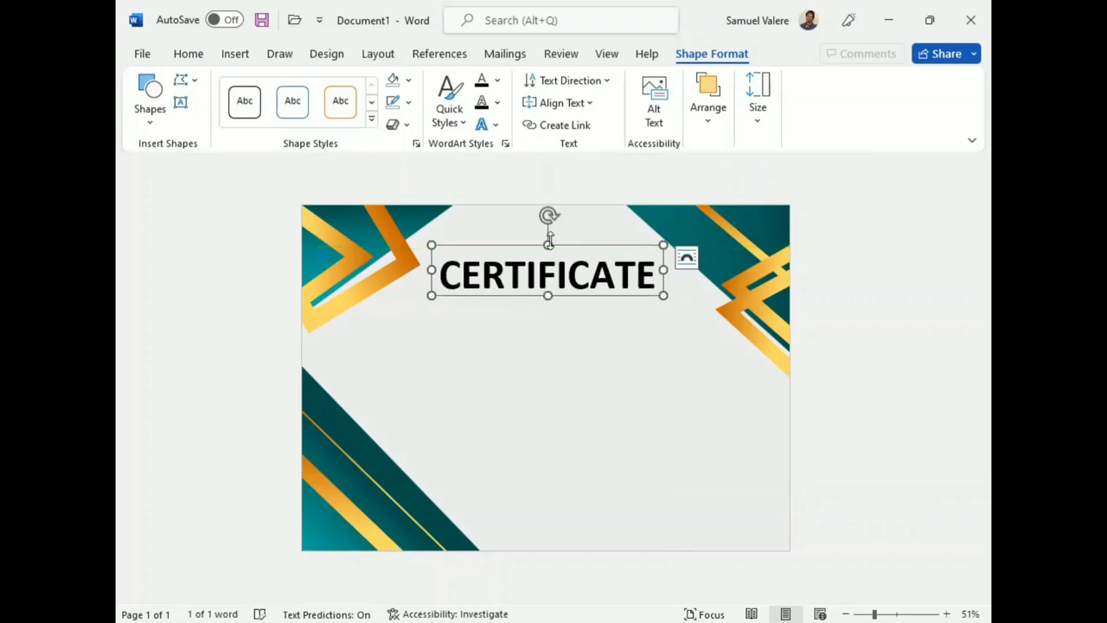
{"action": "left_click_drag", "start_coordinate": [557, 246], "coordinate": [541, 245]}
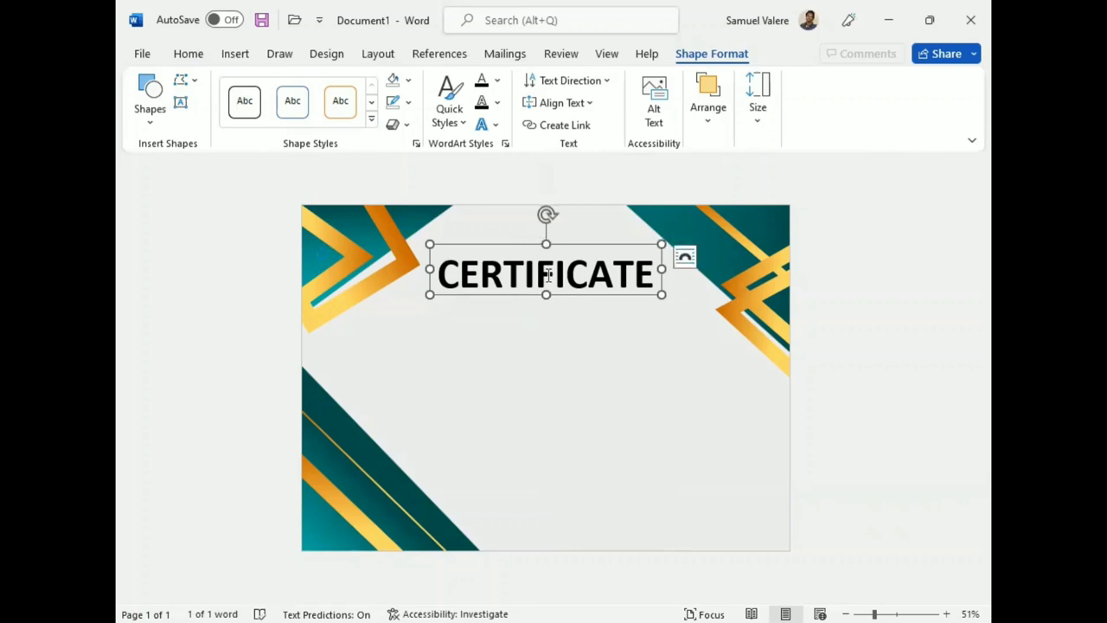
- Set CERTIFICATE to 65 pt and nudge its box slightly down
{"action": "double_click", "coordinate": [547, 278]}
{"action": "left_click", "coordinate": [672, 221]}
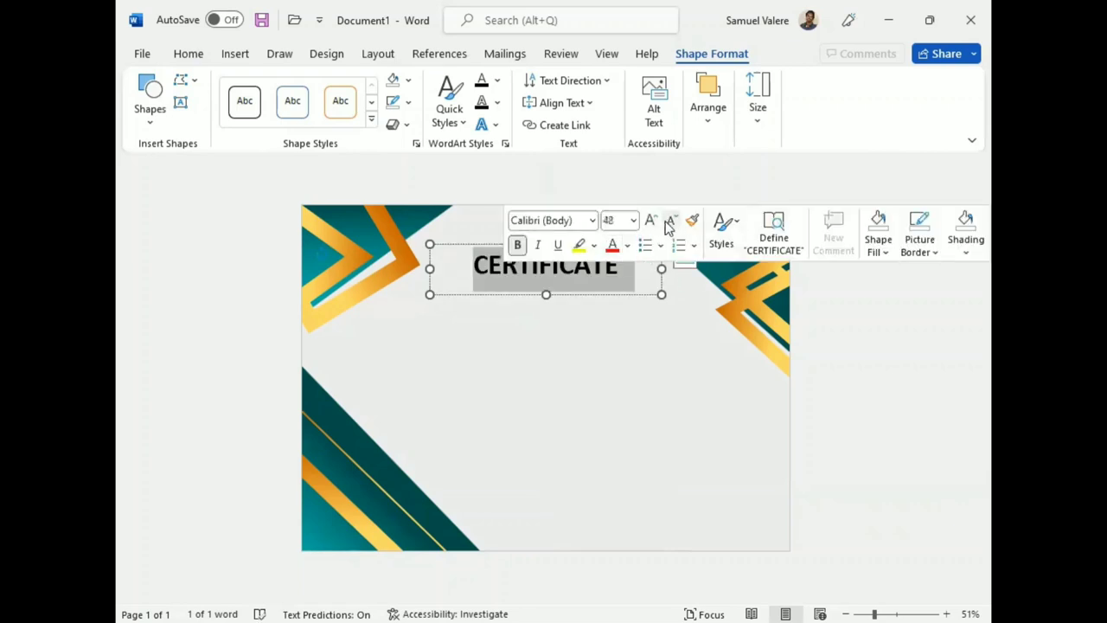
{"action": "left_click", "coordinate": [610, 220]}
{"action": "type", "text": "60"}
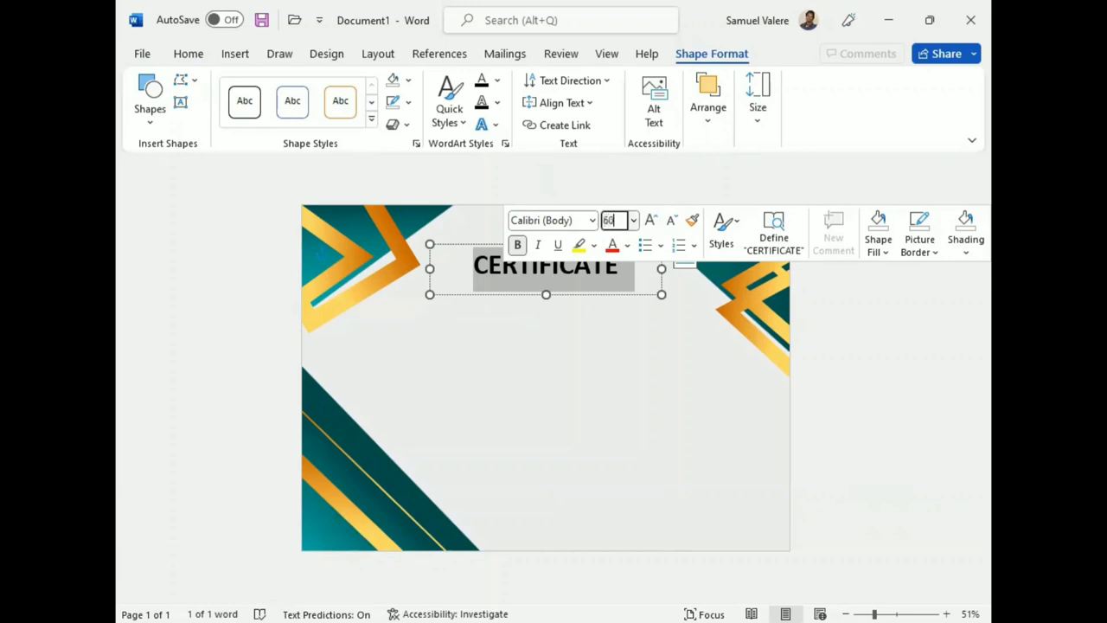
{"action": "key", "text": "Return"}
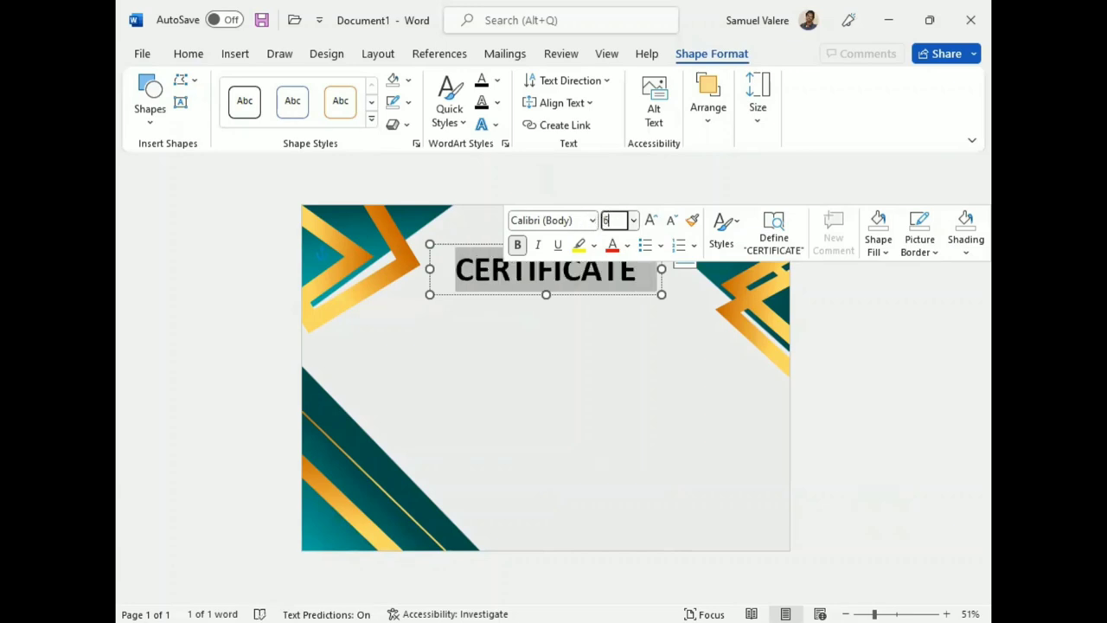
{"action": "type", "text": "5"}
{"action": "key", "text": "Return"}
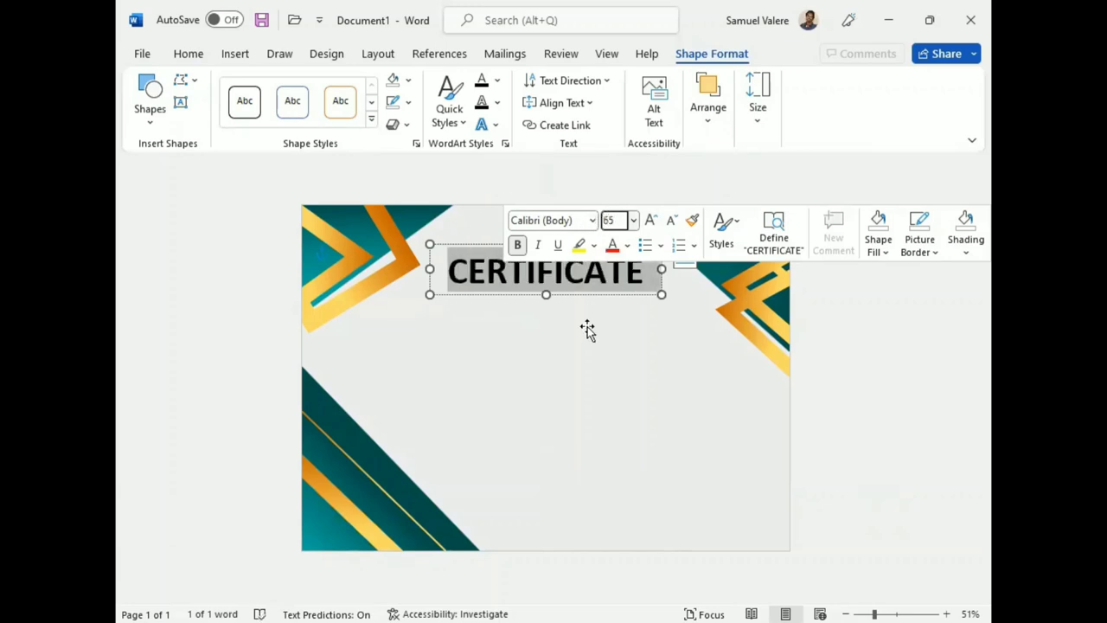
{"action": "left_click", "coordinate": [591, 317]}
{"action": "left_click", "coordinate": [562, 275]}
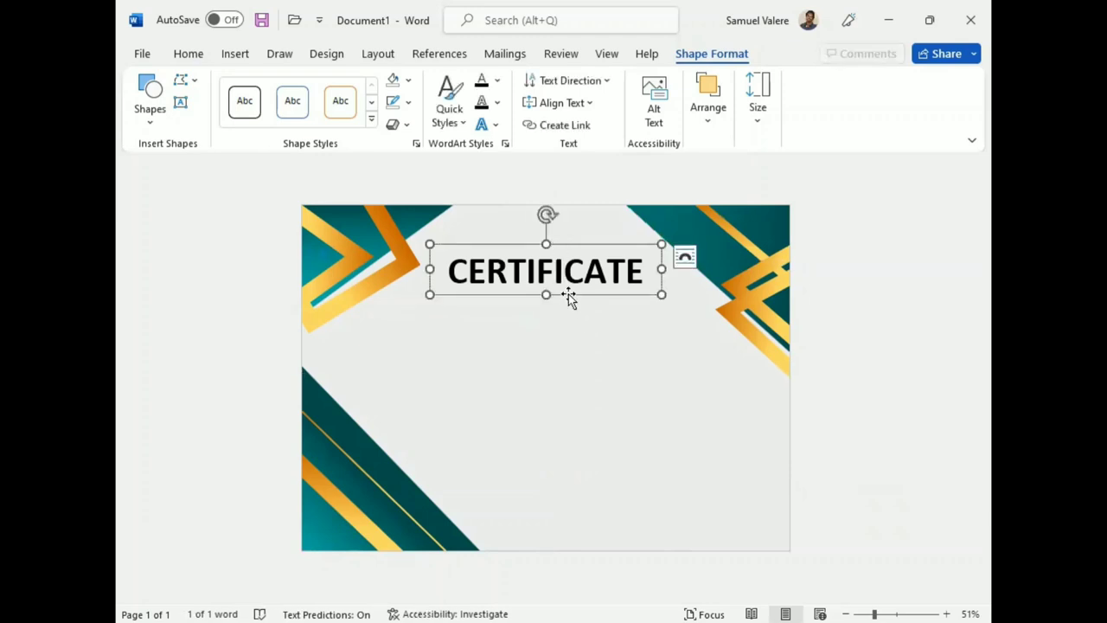
{"action": "left_click_drag", "start_coordinate": [569, 295], "coordinate": [574, 319]}
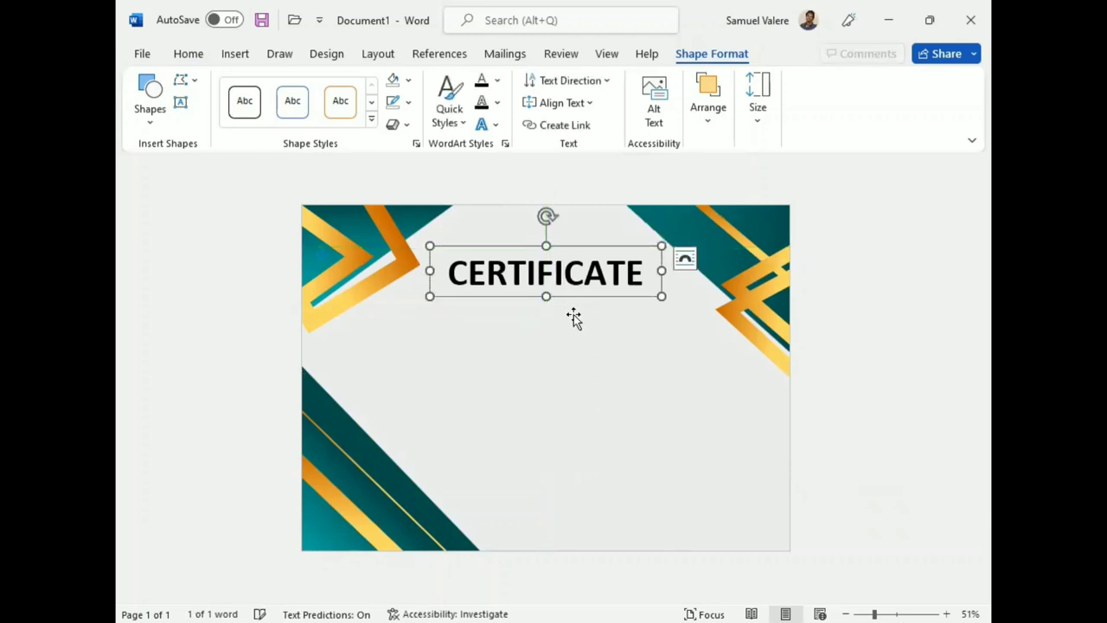
{"action": "left_click", "coordinate": [567, 370]}
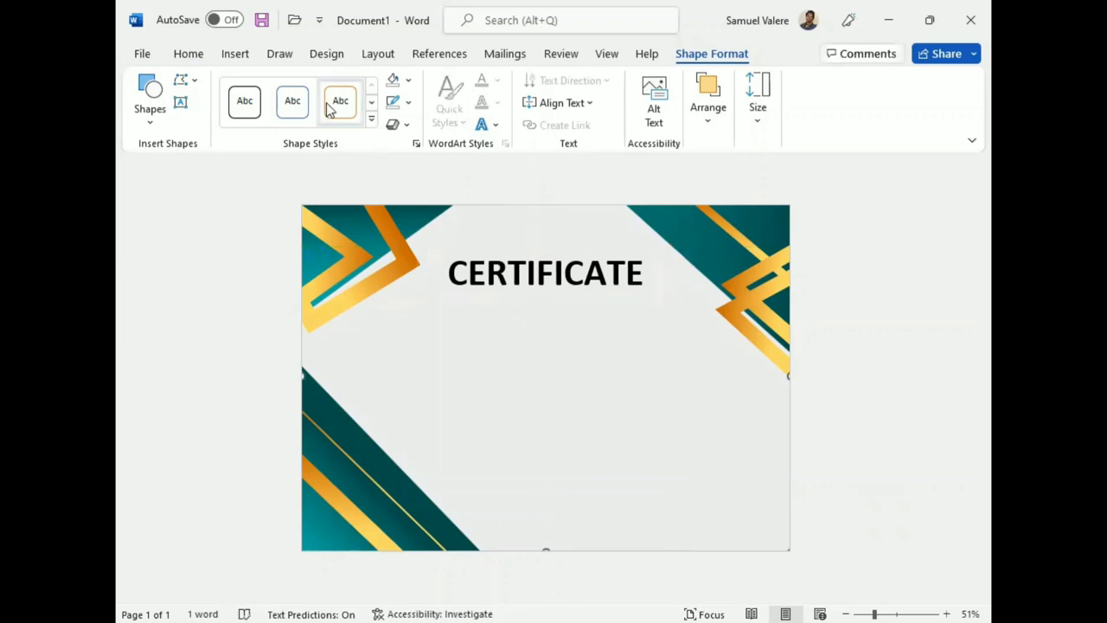
- Draw a text box just below CERTIFICATE and type 'Of Appreciation'
{"action": "left_click", "coordinate": [180, 103]}
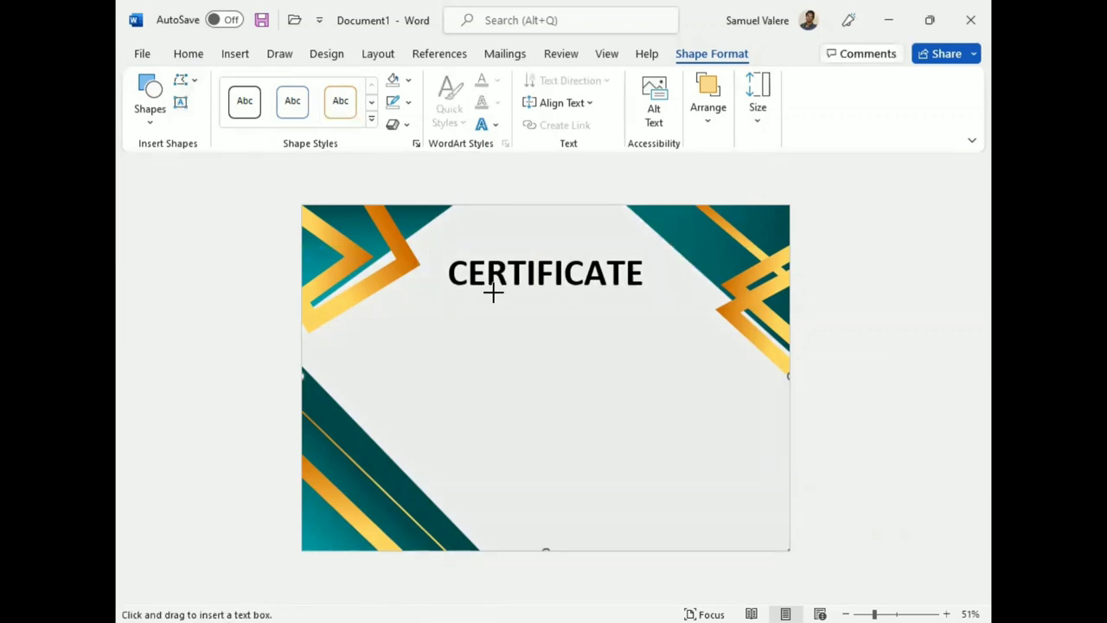
{"action": "mouse_move", "coordinate": [477, 293]}
{"action": "left_mouse_down"}
{"action": "mouse_move", "coordinate": [629, 322]}
{"action": "mouse_move", "coordinate": [638, 312]}
{"action": "left_mouse_up"}
{"action": "type", "text": "Of Appreciation"}
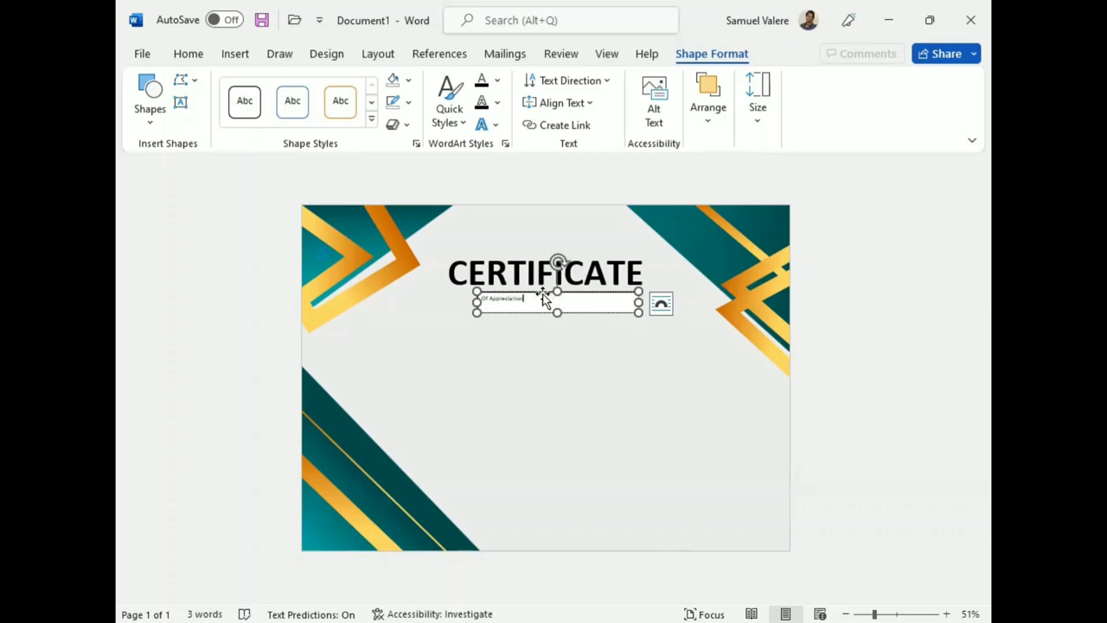
- Centre the subtitle, change it to UPPERCASE and grow it to 18 pt
{"action": "triple_click", "coordinate": [507, 299]}
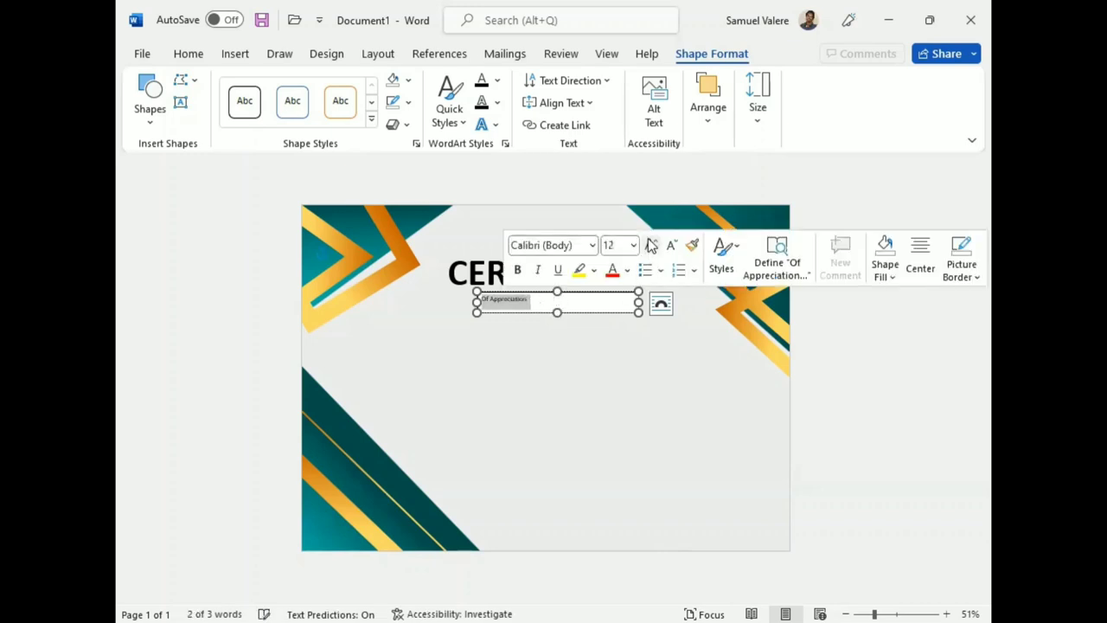
{"action": "left_click", "coordinate": [187, 54]}
{"action": "left_click", "coordinate": [486, 102]}
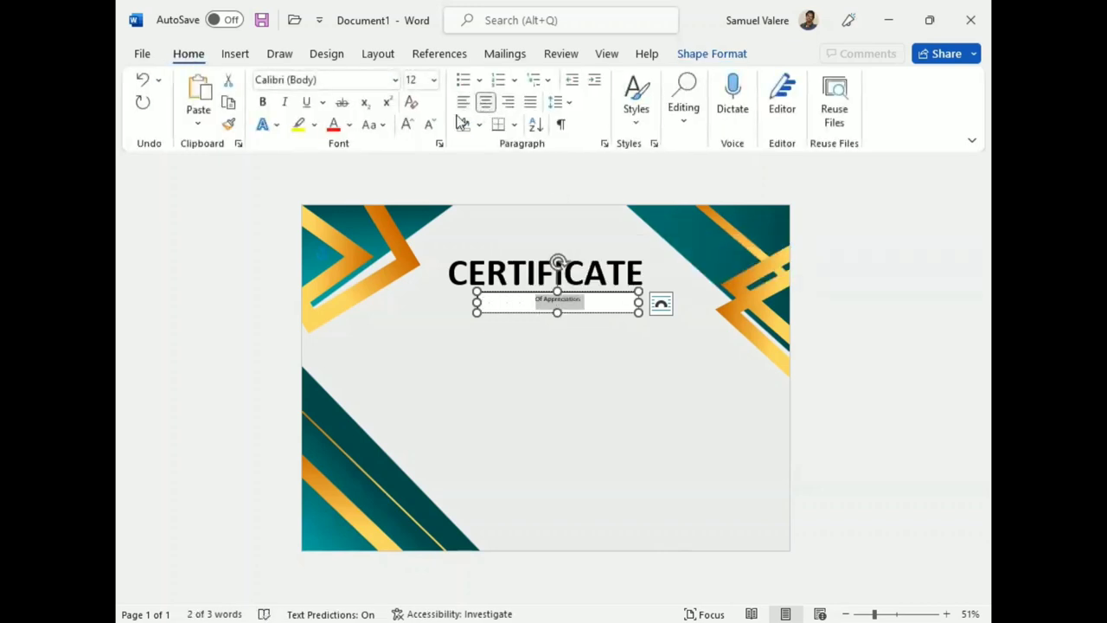
{"action": "left_click", "coordinate": [376, 124]}
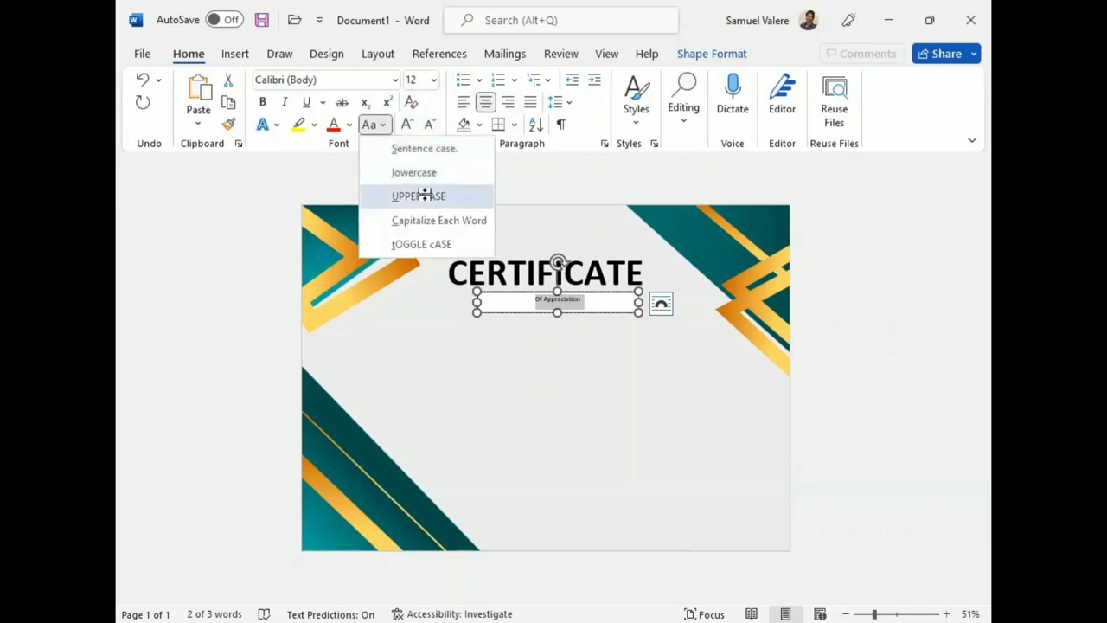
{"action": "left_click", "coordinate": [424, 195]}
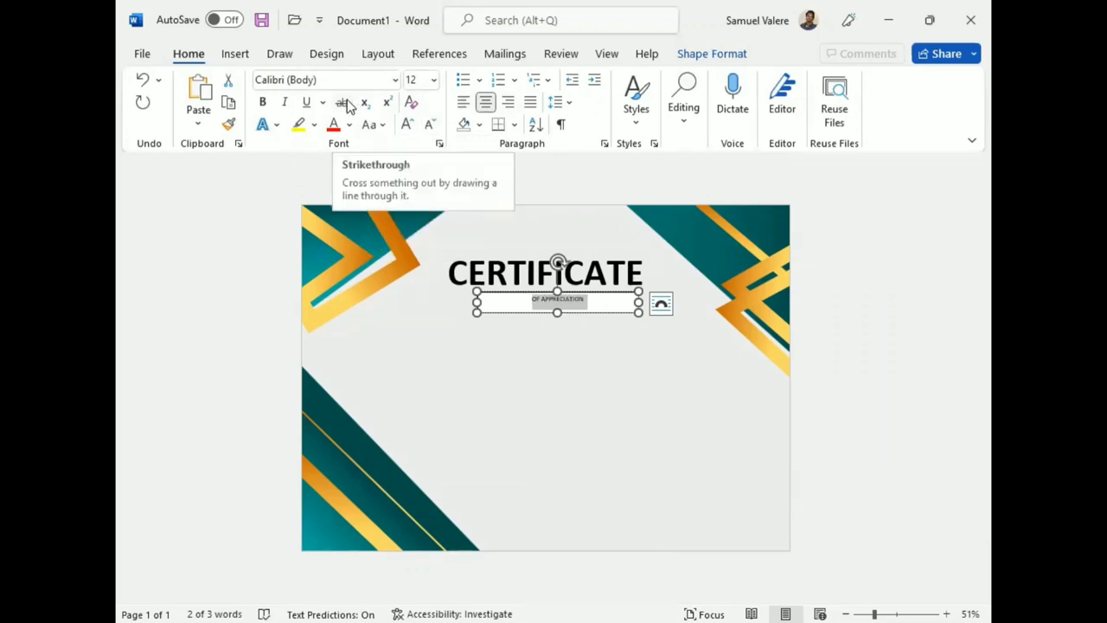
{"action": "left_click", "coordinate": [407, 124]}
{"action": "left_click", "coordinate": [407, 124]}
{"action": "left_click", "coordinate": [407, 124]}
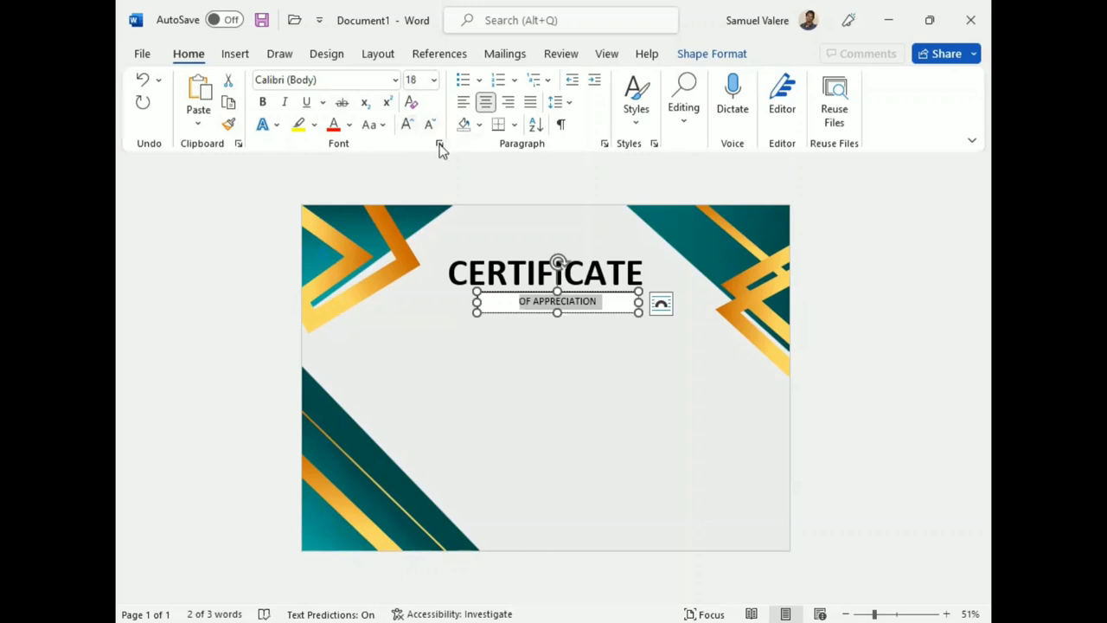
- Expand the OF APPRECIATION character spacing by 3 pt
{"action": "left_click", "coordinate": [439, 144]}
{"action": "left_click", "coordinate": [418, 123]}
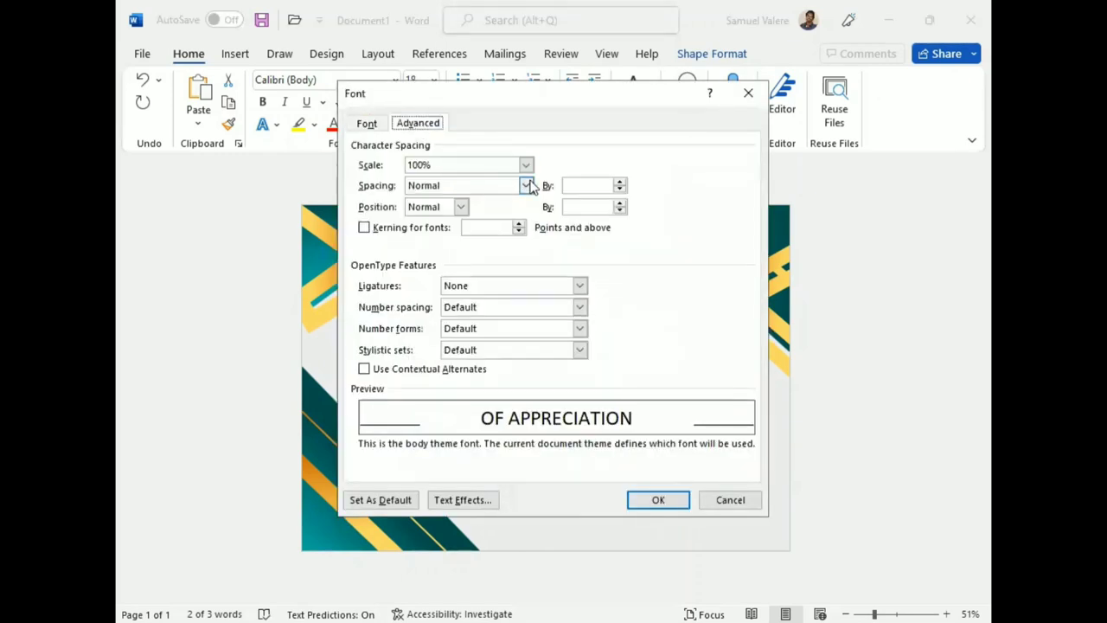
{"action": "left_click", "coordinate": [526, 185]}
{"action": "left_click", "coordinate": [480, 213]}
{"action": "type", "text": "3"}
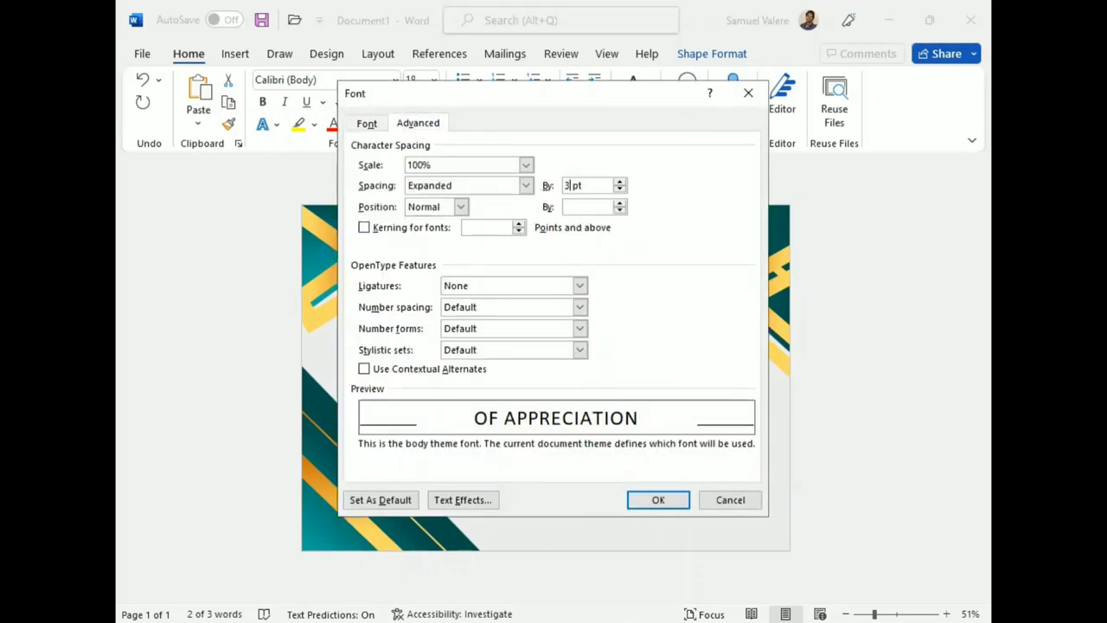
{"action": "left_click", "coordinate": [659, 501]}
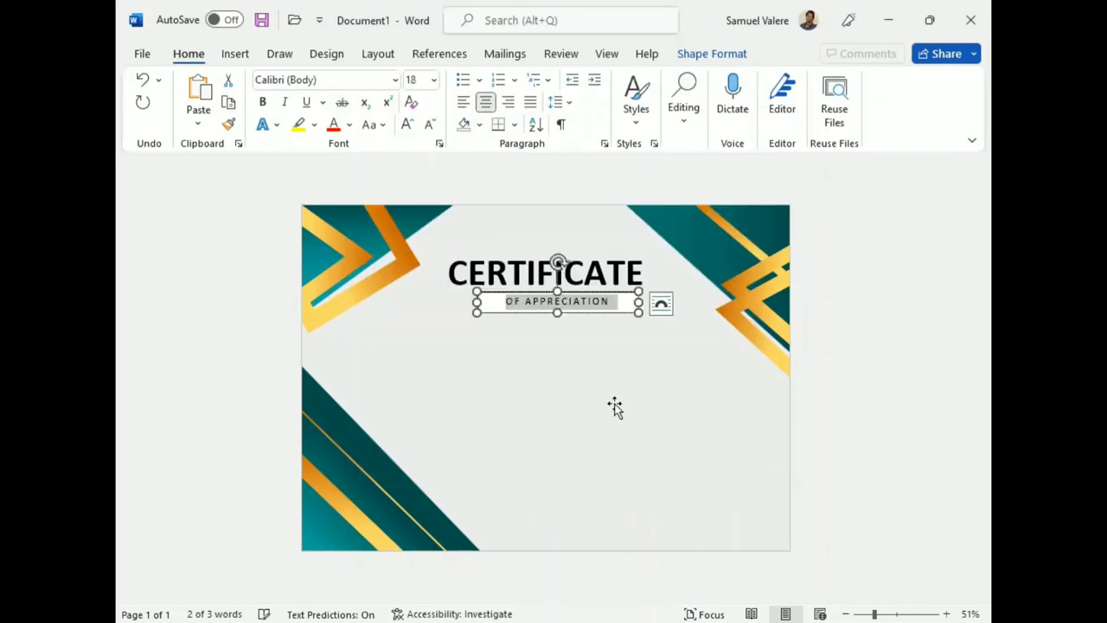
- Remove the subtitle box's outline and centre it under CERTIFICATE
{"action": "left_click", "coordinate": [588, 313]}
{"action": "left_click", "coordinate": [699, 54]}
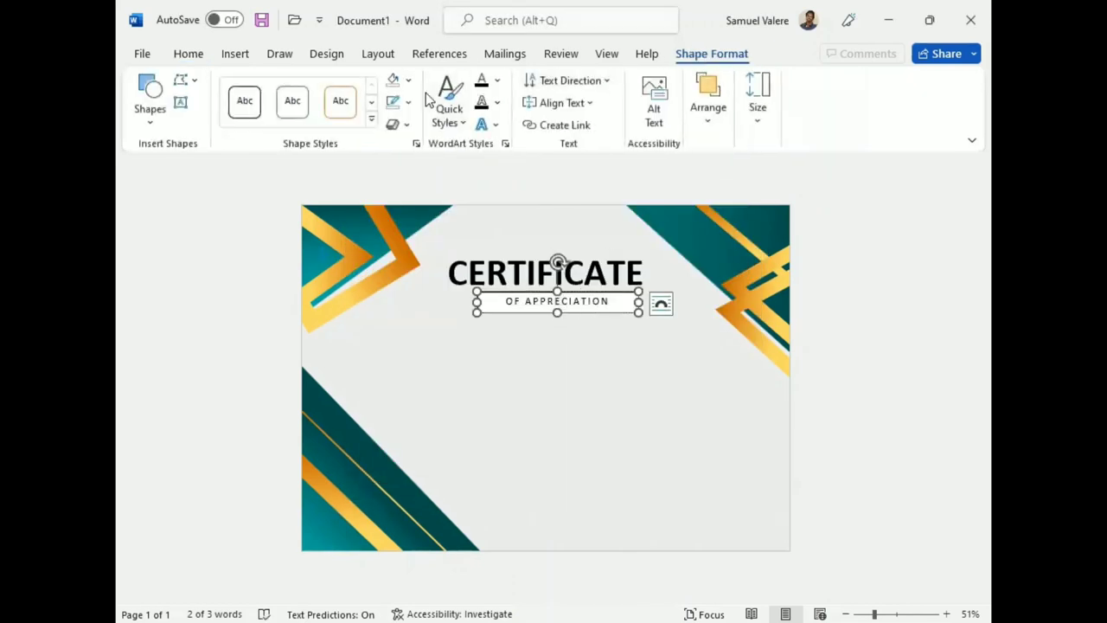
{"action": "left_click", "coordinate": [408, 80]}
{"action": "left_click", "coordinate": [407, 316]}
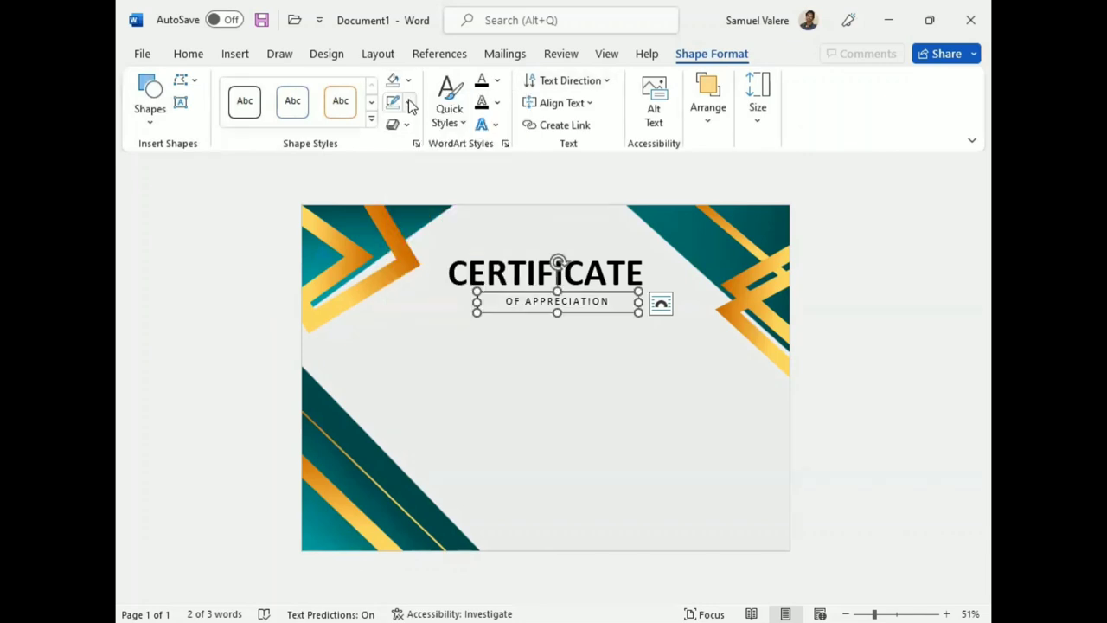
{"action": "left_click", "coordinate": [408, 102]}
{"action": "left_click", "coordinate": [440, 340]}
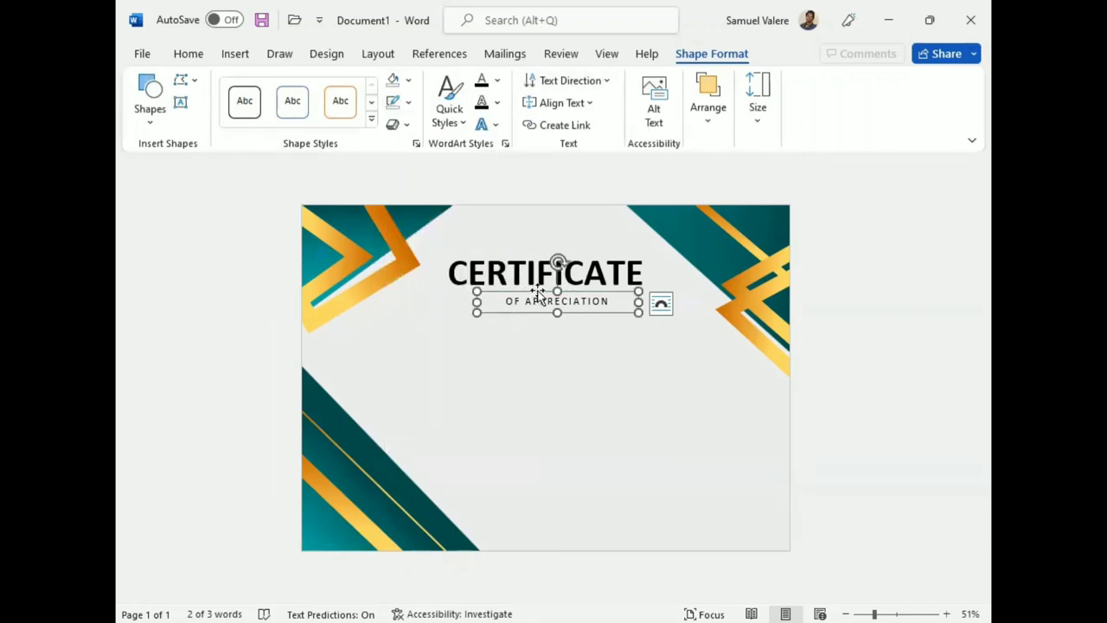
{"action": "left_click_drag", "start_coordinate": [536, 290], "coordinate": [517, 296]}
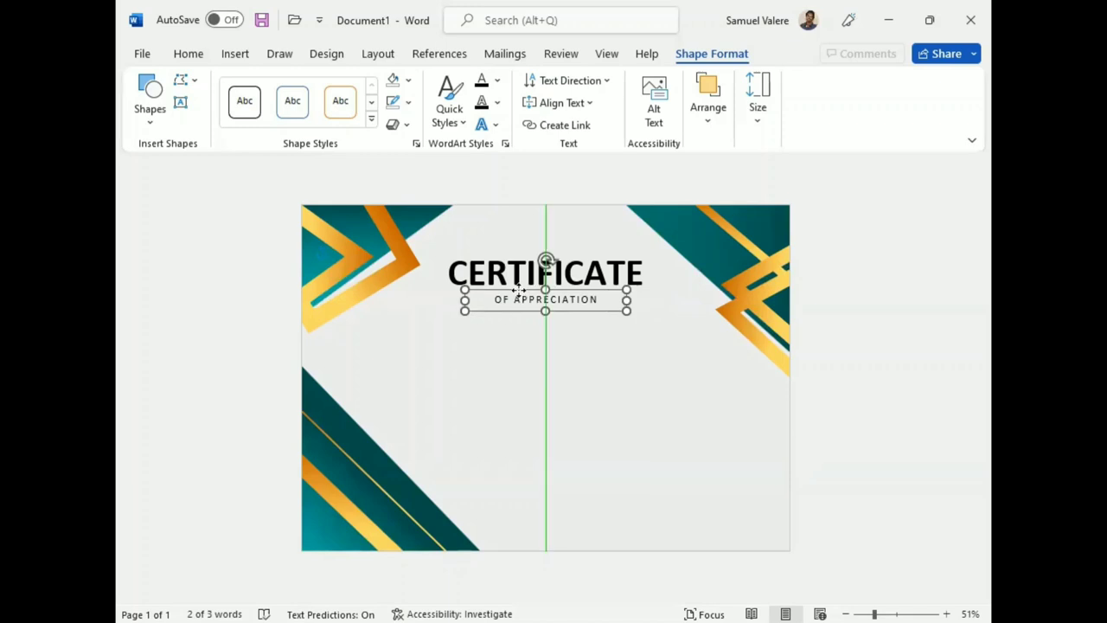
- Make the OF APPRECIATION line bold
{"action": "triple_click", "coordinate": [545, 299]}
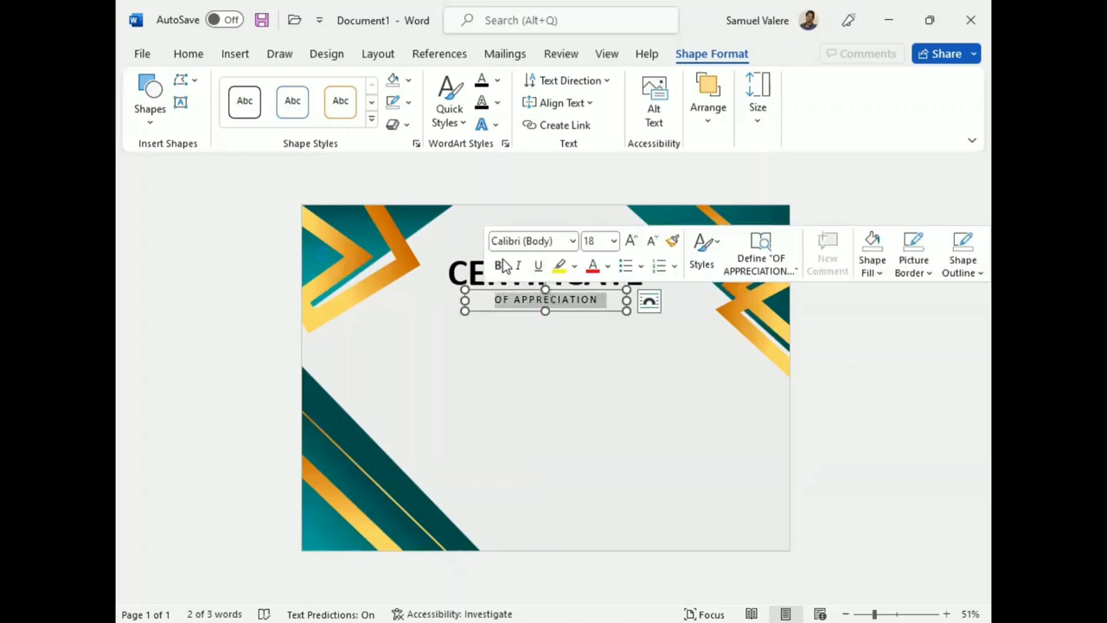
{"action": "left_click", "coordinate": [500, 266]}
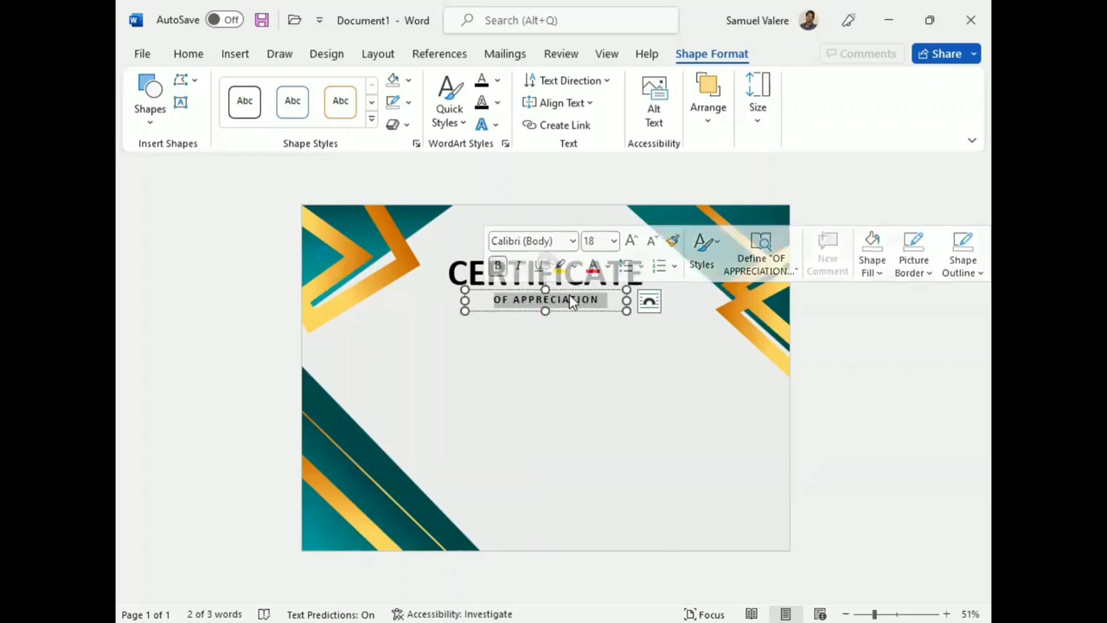
{"action": "left_click", "coordinate": [499, 103]}
- Switch the OF APPRECIATION text to a gradient fill
{"action": "left_click", "coordinate": [497, 80]}
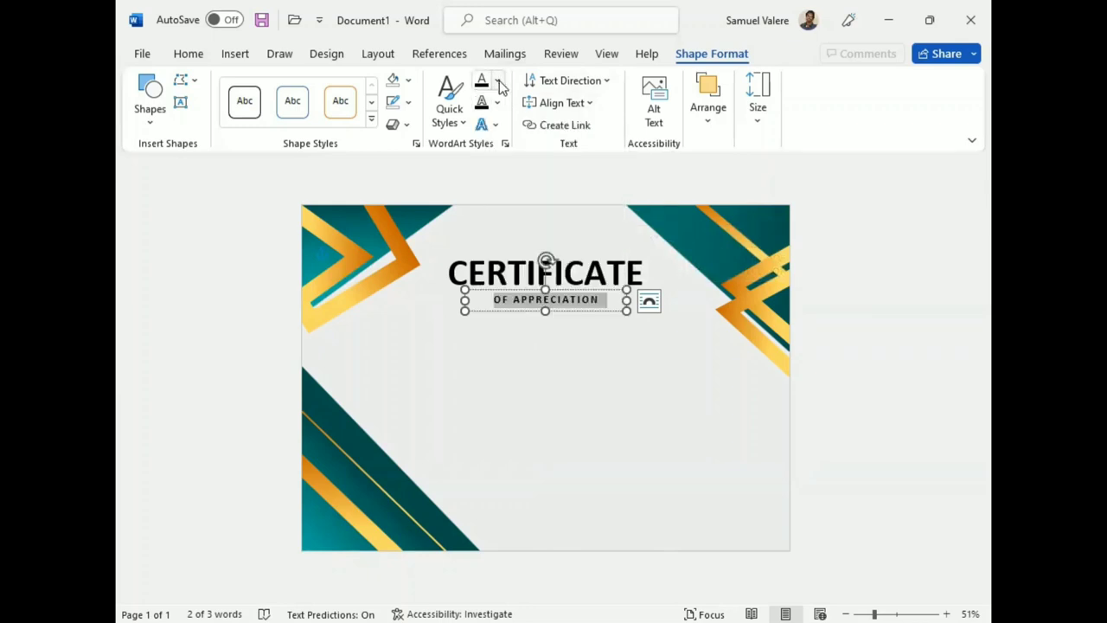
{"action": "left_click", "coordinate": [497, 80]}
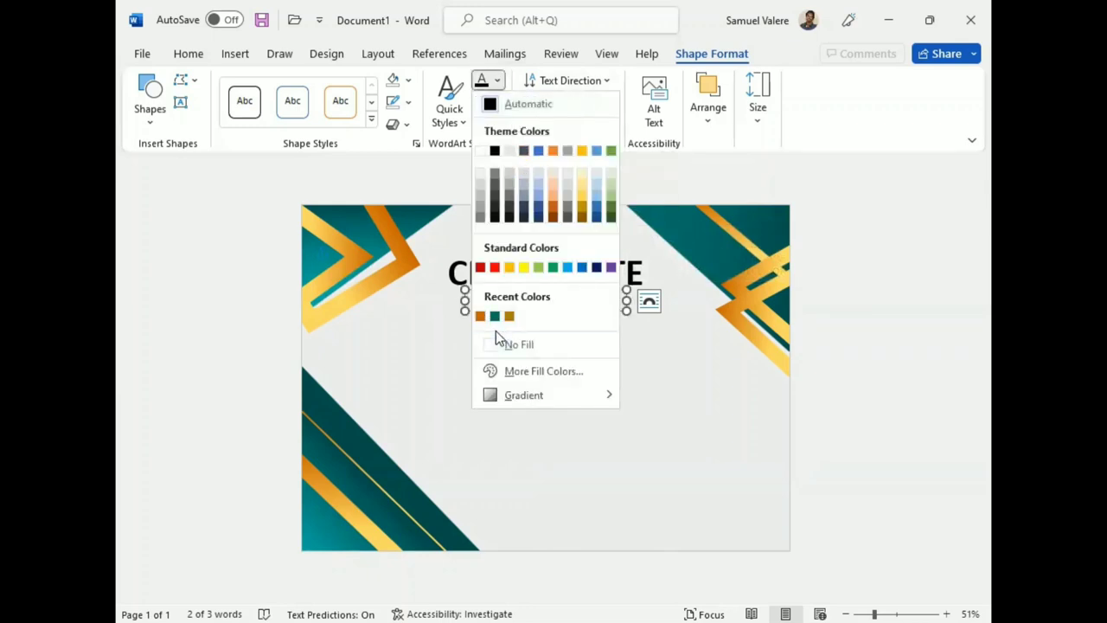
{"action": "left_click", "coordinate": [397, 342]}
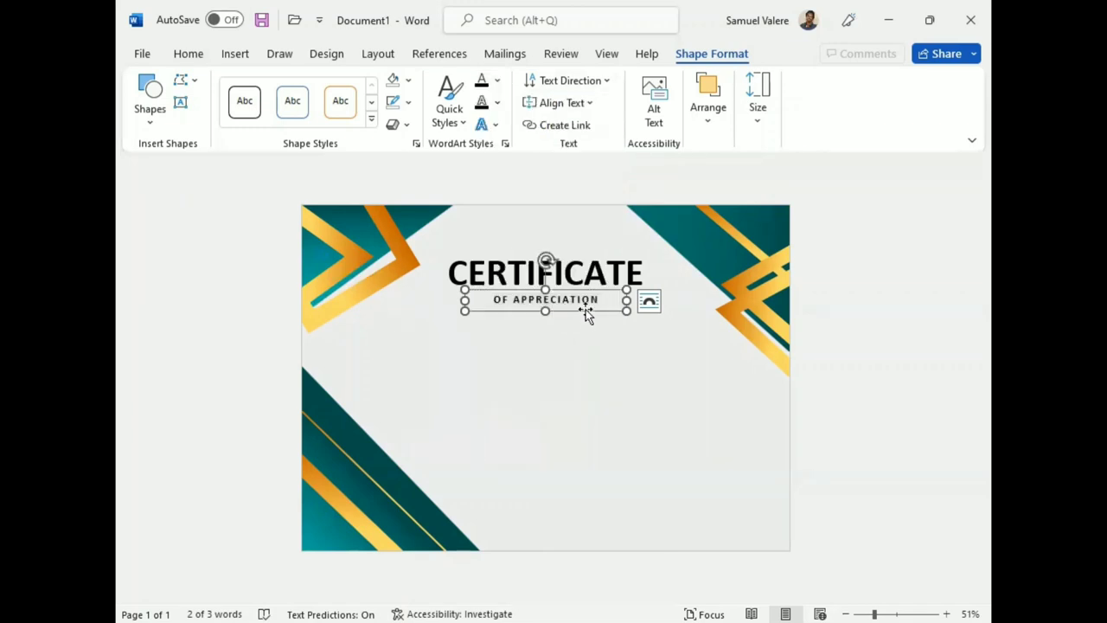
{"action": "double_click", "coordinate": [557, 305]}
{"action": "triple_click", "coordinate": [557, 303]}
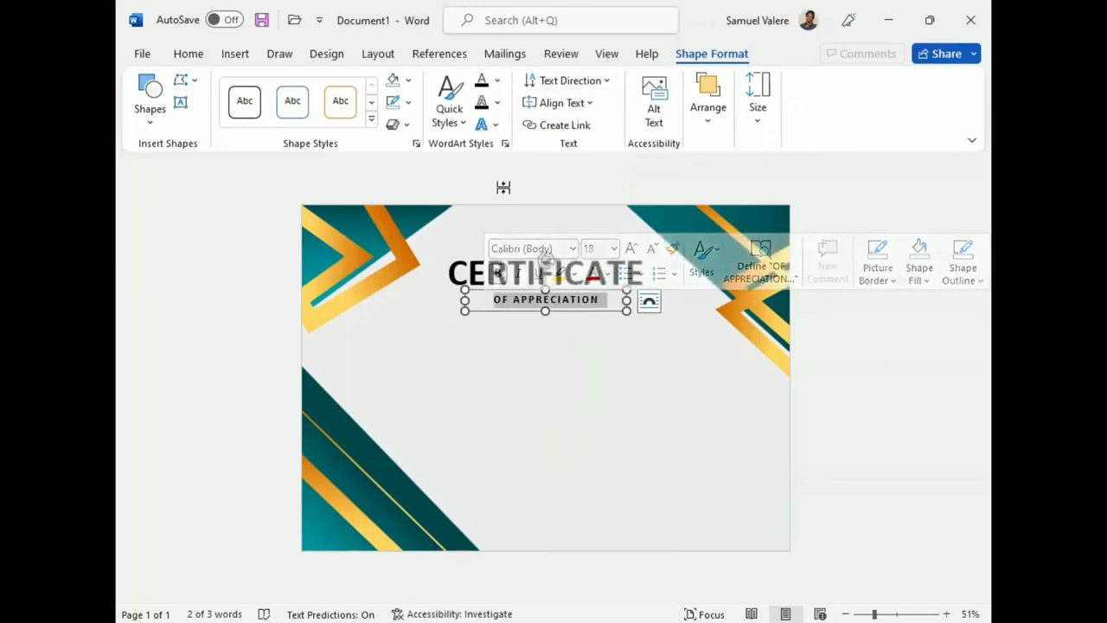
{"action": "left_click", "coordinate": [497, 80]}
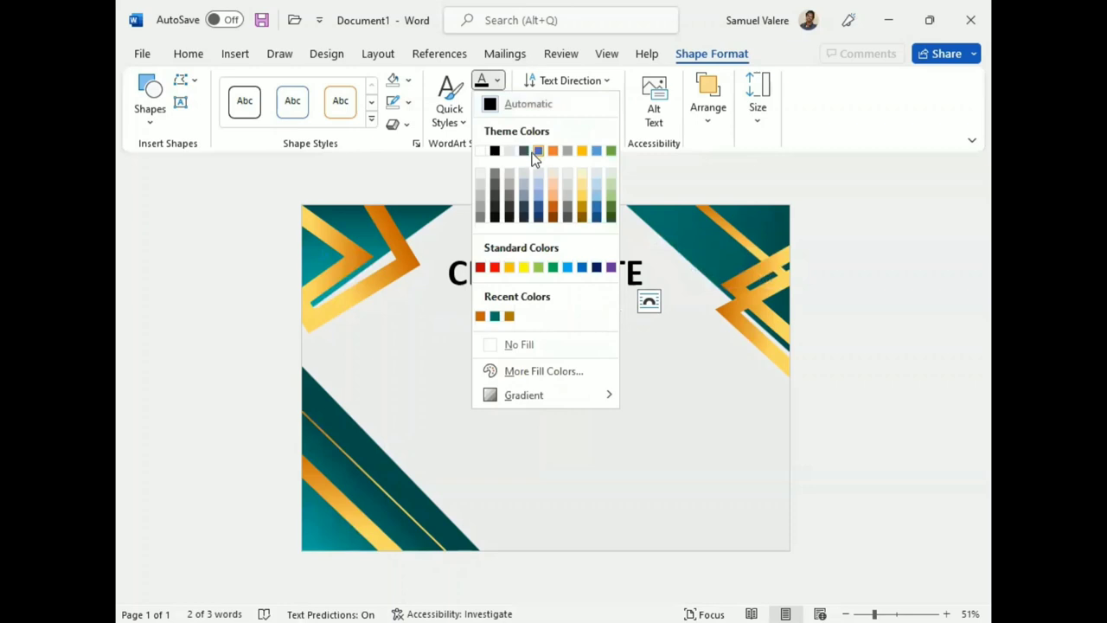
{"action": "mouse_move", "coordinate": [524, 394]}
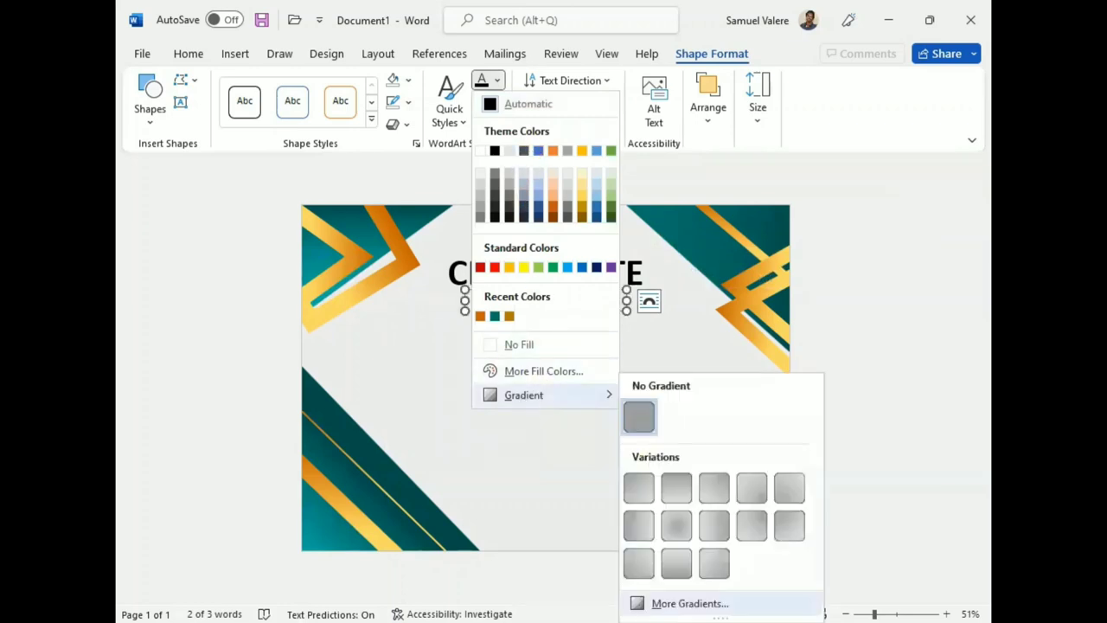
{"action": "left_click", "coordinate": [689, 603]}
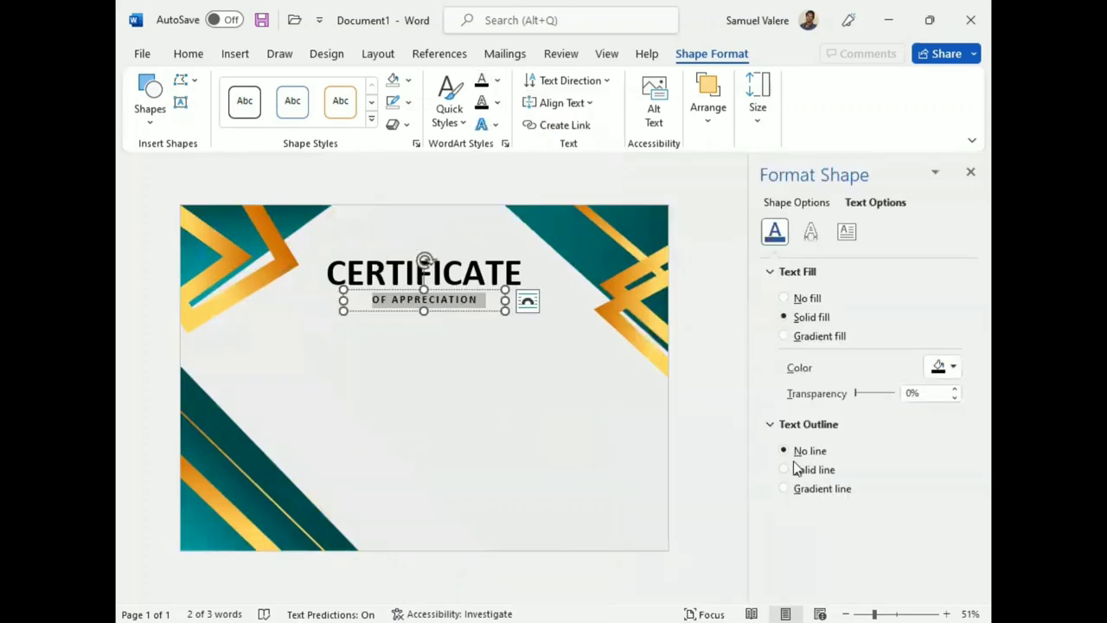
{"action": "left_click", "coordinate": [788, 336]}
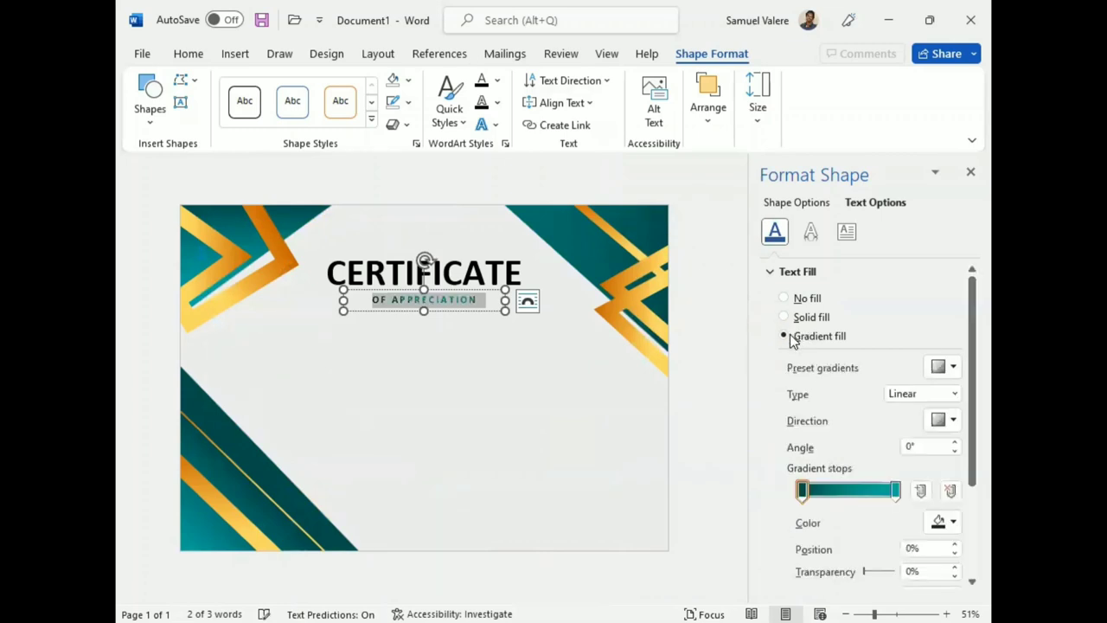
- Make the first gradient stop orange and the last gold, shifting the first slightly inward
{"action": "left_click", "coordinate": [802, 491]}
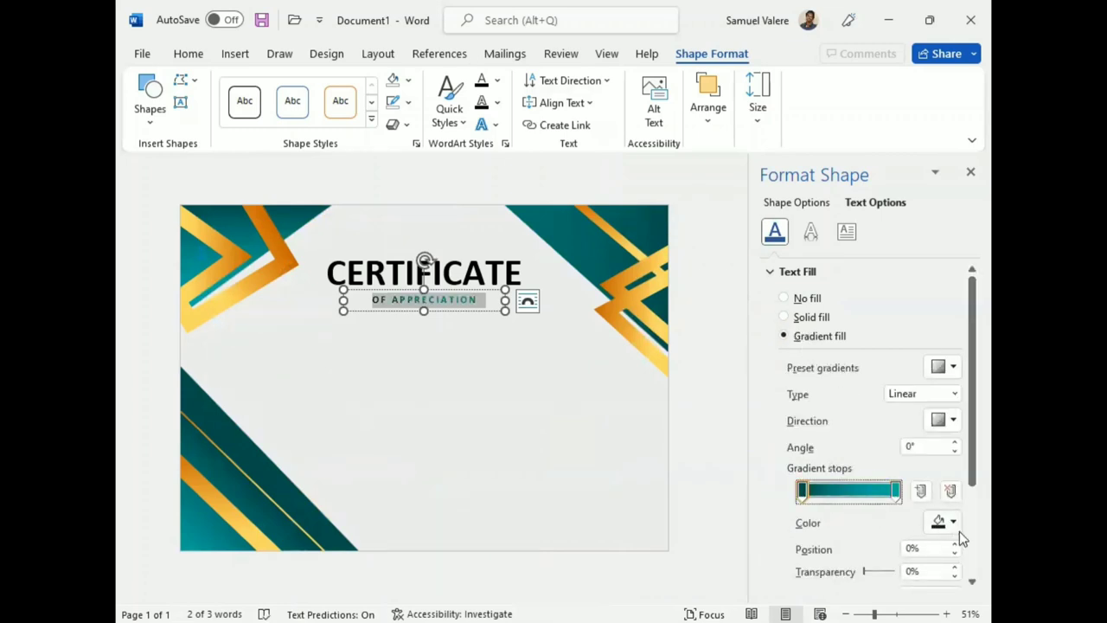
{"action": "left_click", "coordinate": [954, 523]}
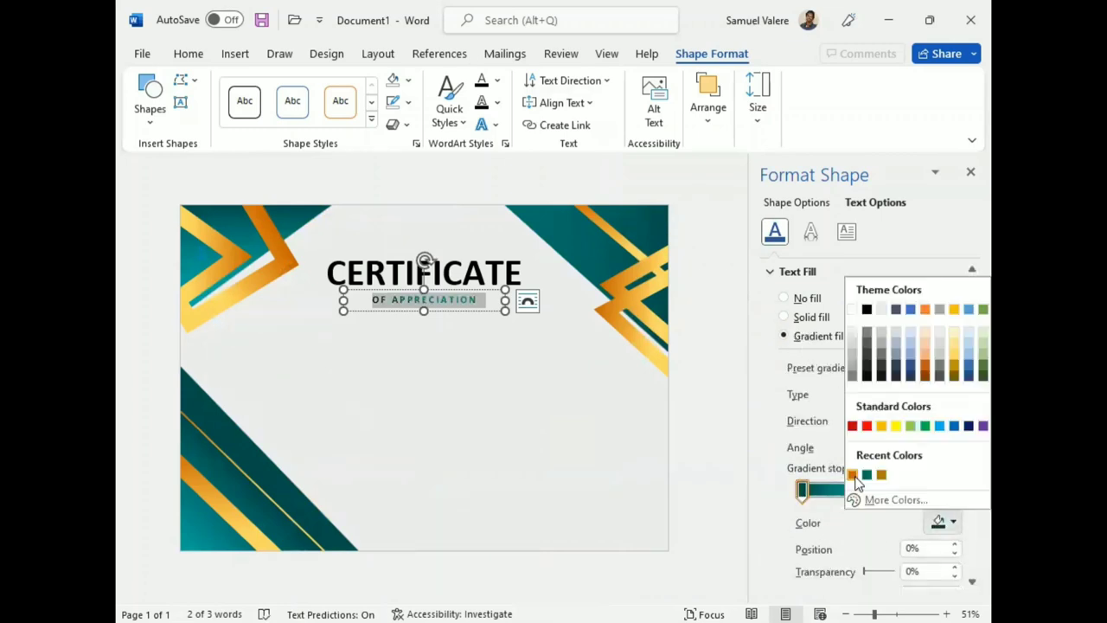
{"action": "left_click", "coordinate": [853, 473]}
{"action": "left_click", "coordinate": [895, 490]}
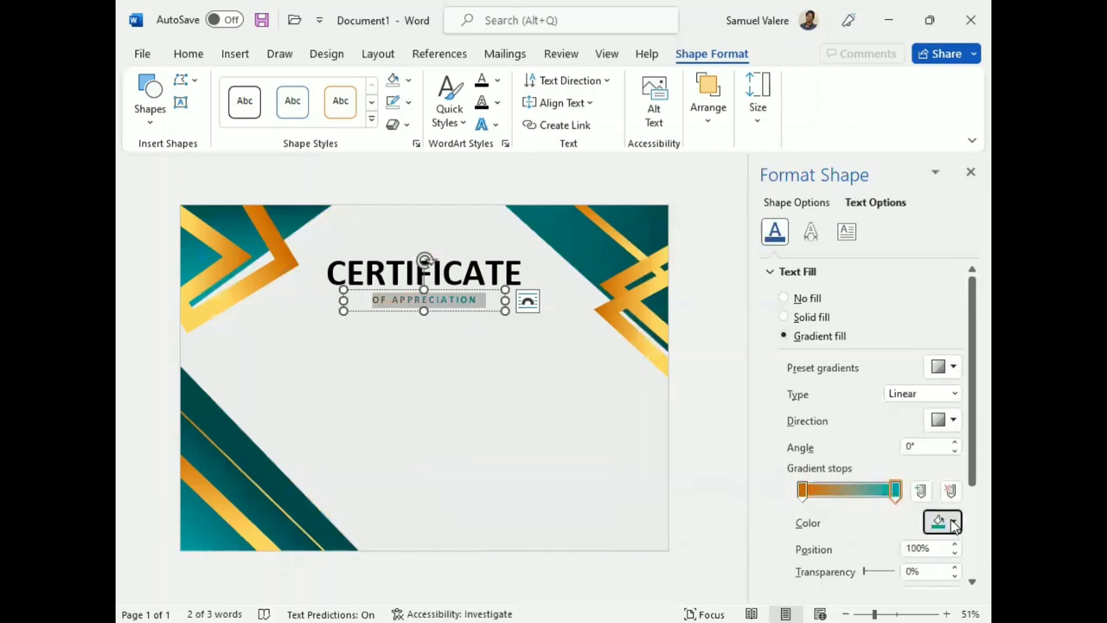
{"action": "left_click", "coordinate": [954, 523]}
{"action": "left_click", "coordinate": [884, 423]}
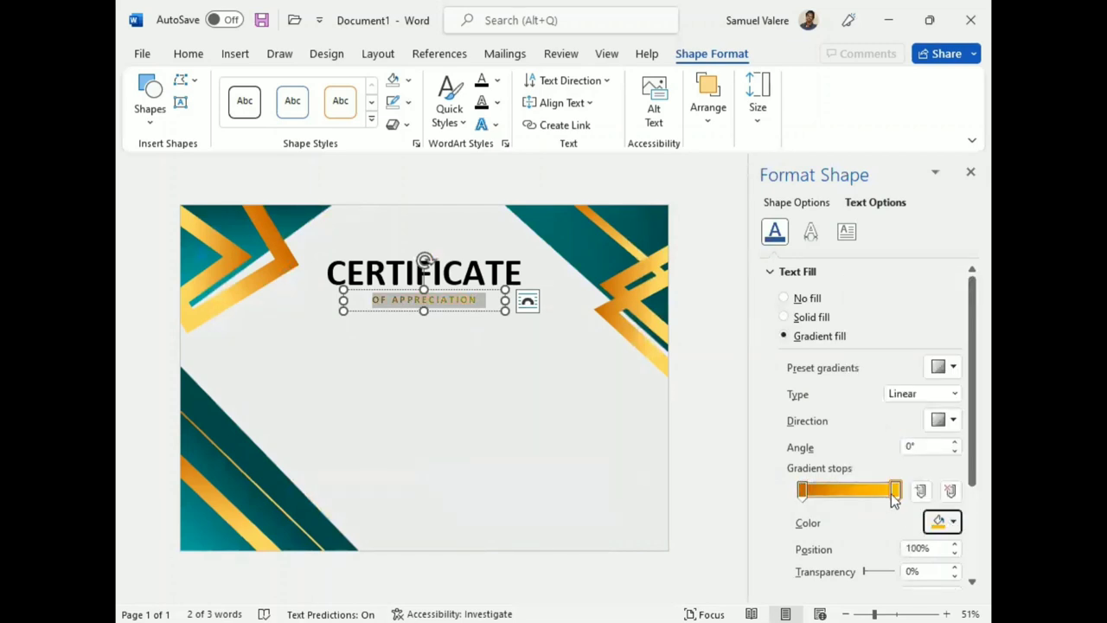
{"action": "left_click", "coordinate": [807, 491]}
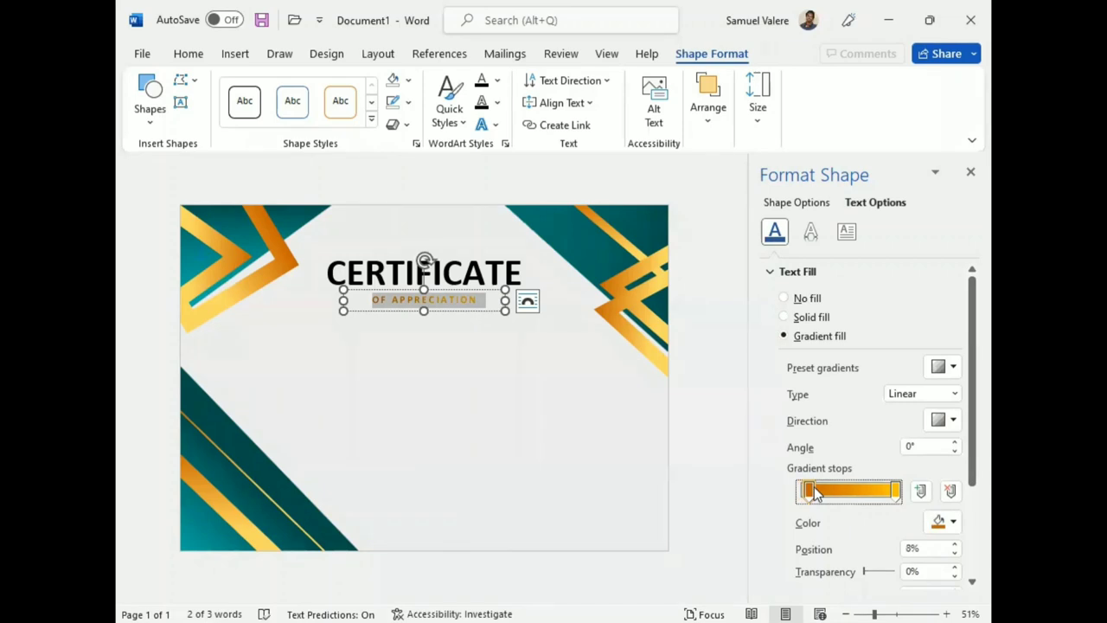
{"action": "left_click_drag", "start_coordinate": [811, 491], "coordinate": [818, 492]}
{"action": "left_click", "coordinate": [480, 386]}
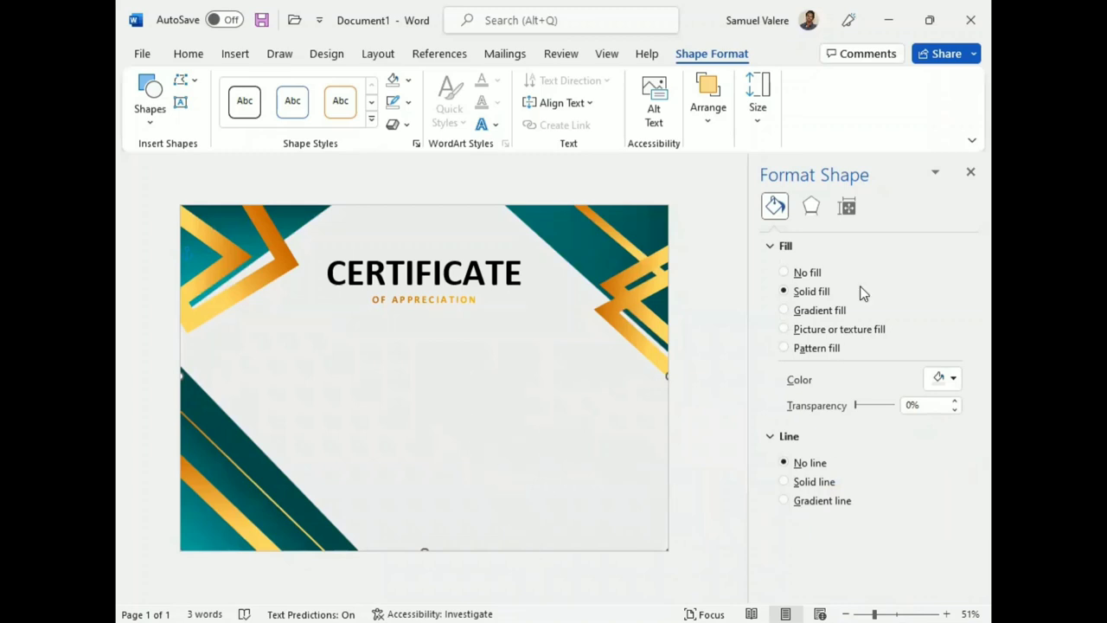
- Draw a centred text box below the subtitle reading 'Greatly Presented To'
{"action": "left_click", "coordinate": [969, 175]}
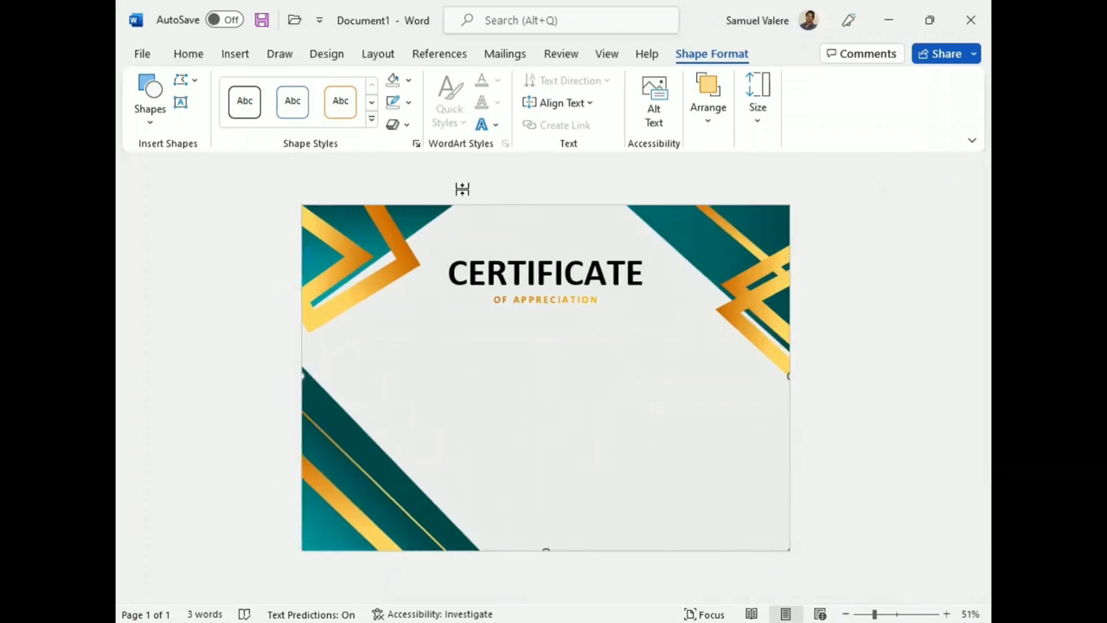
{"action": "left_click", "coordinate": [181, 105]}
{"action": "left_click_drag", "start_coordinate": [464, 319], "coordinate": [642, 353]}
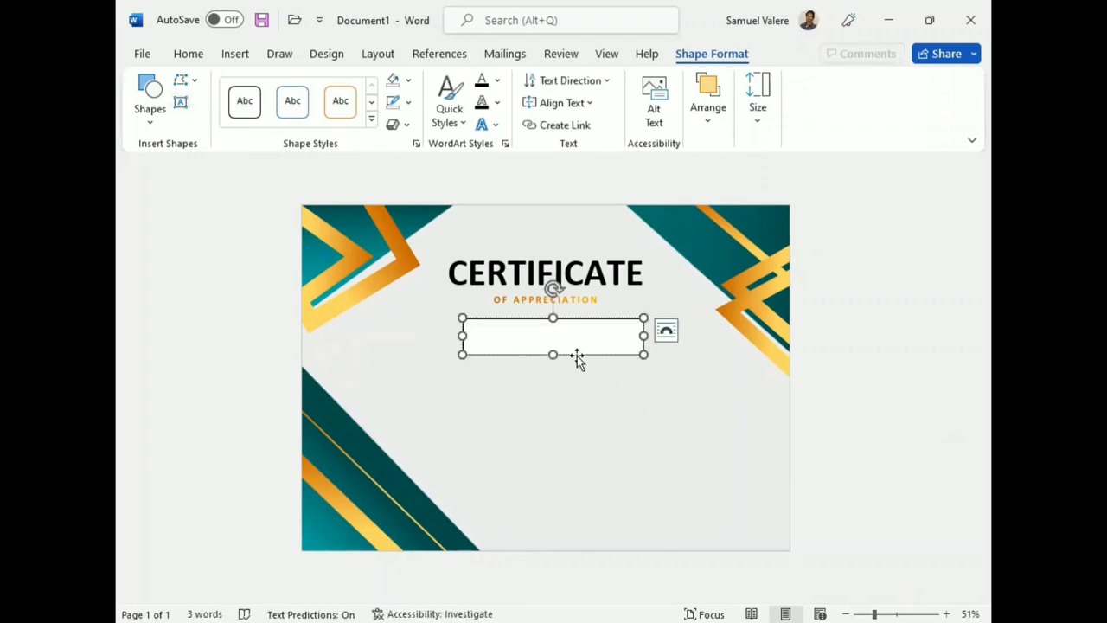
{"action": "left_click_drag", "start_coordinate": [577, 358], "coordinate": [545, 344]}
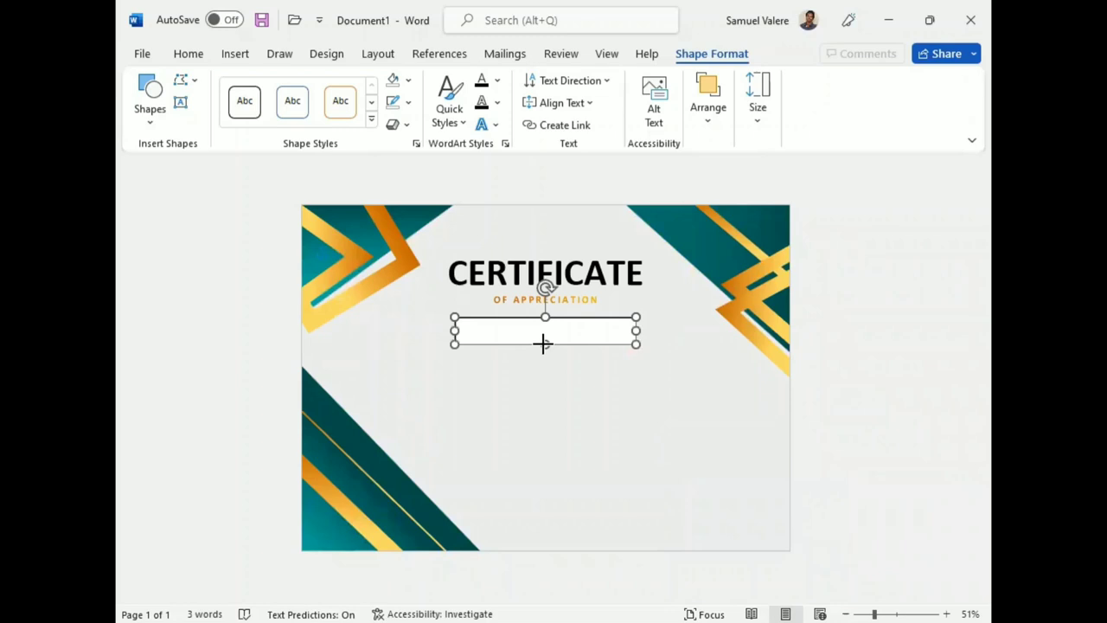
{"action": "left_click", "coordinate": [496, 329]}
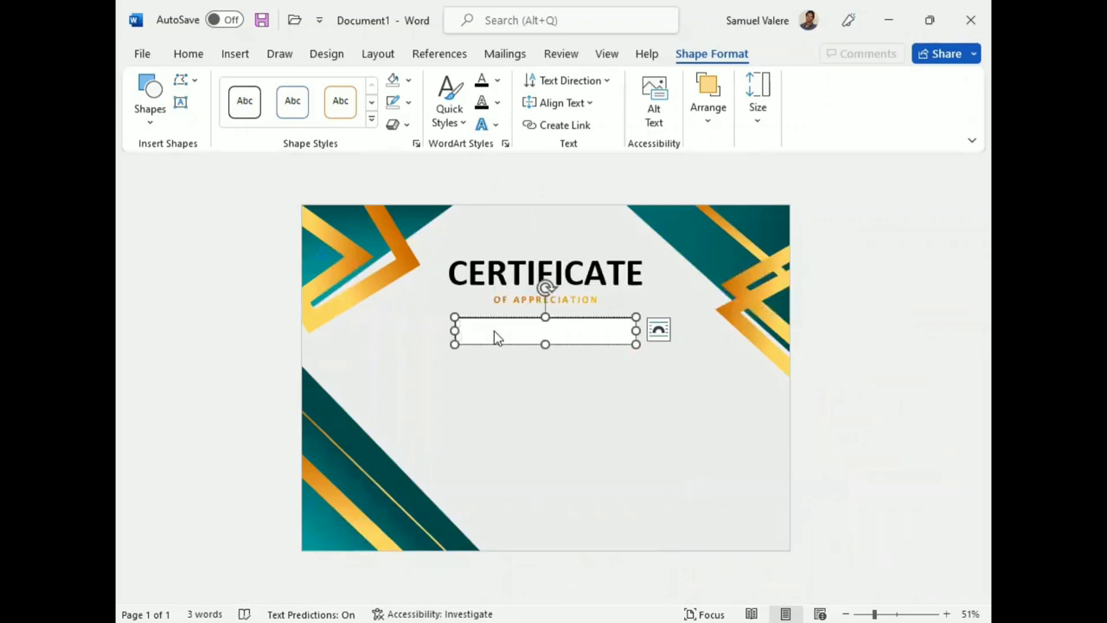
{"action": "type", "text": "N"}
{"action": "left_click_drag", "start_coordinate": [480, 327], "coordinate": [452, 325]}
{"action": "type", "text": "Greatly Presented To"}
{"action": "triple_click", "coordinate": [483, 328]}
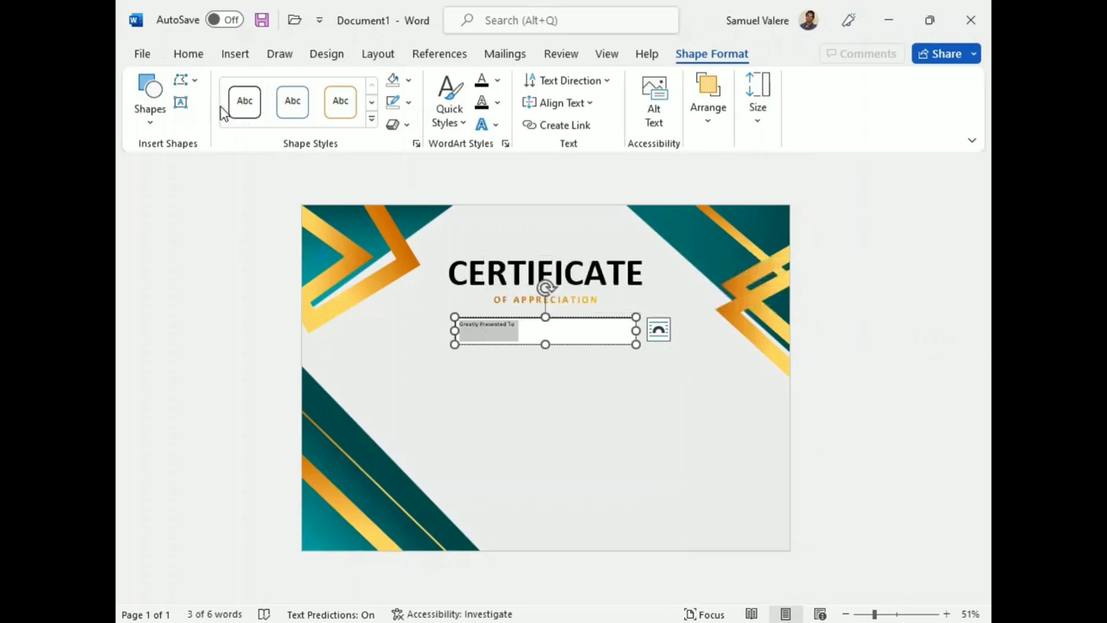
- Centre Greatly Presented To, enlarge it to 24 pt and make it all capitals
{"action": "left_click", "coordinate": [188, 54]}
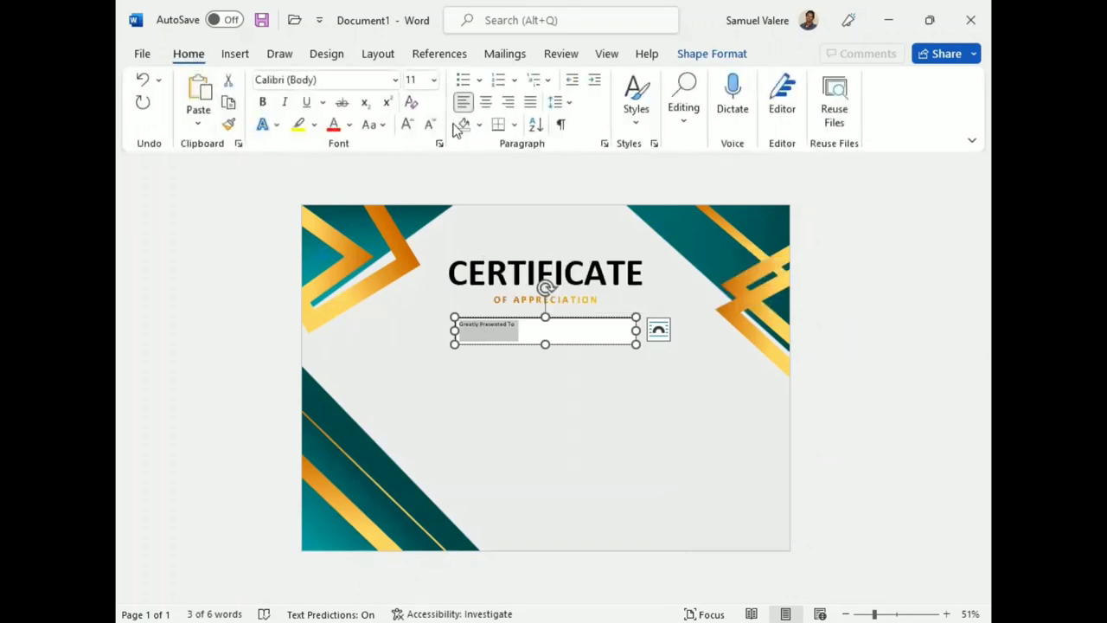
{"action": "left_click", "coordinate": [487, 102]}
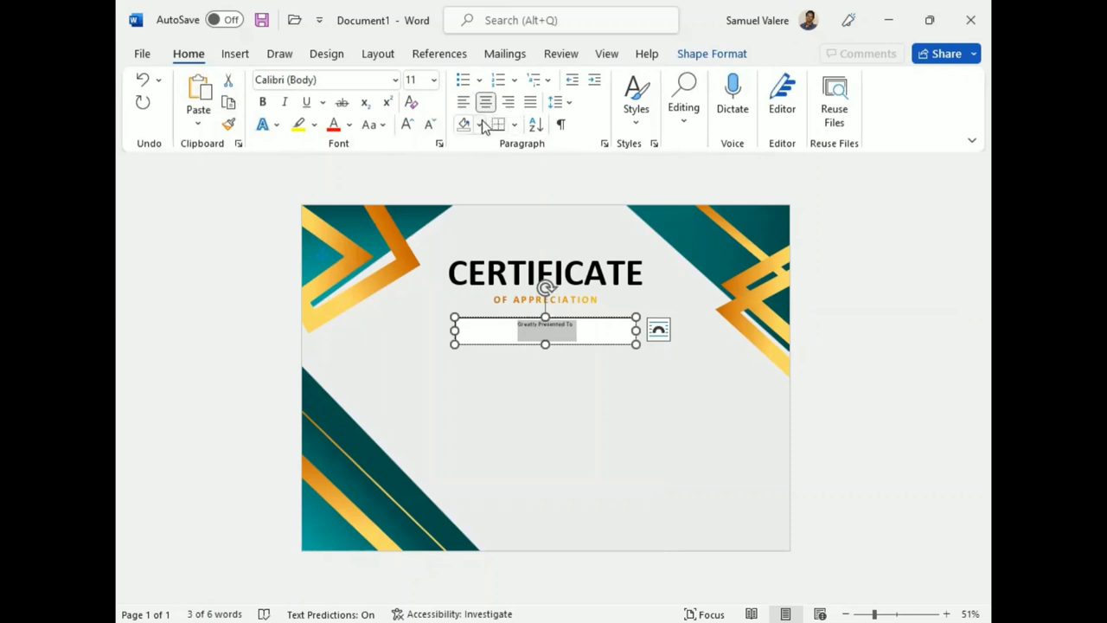
{"action": "left_click", "coordinate": [406, 125]}
{"action": "left_click", "coordinate": [406, 125]}
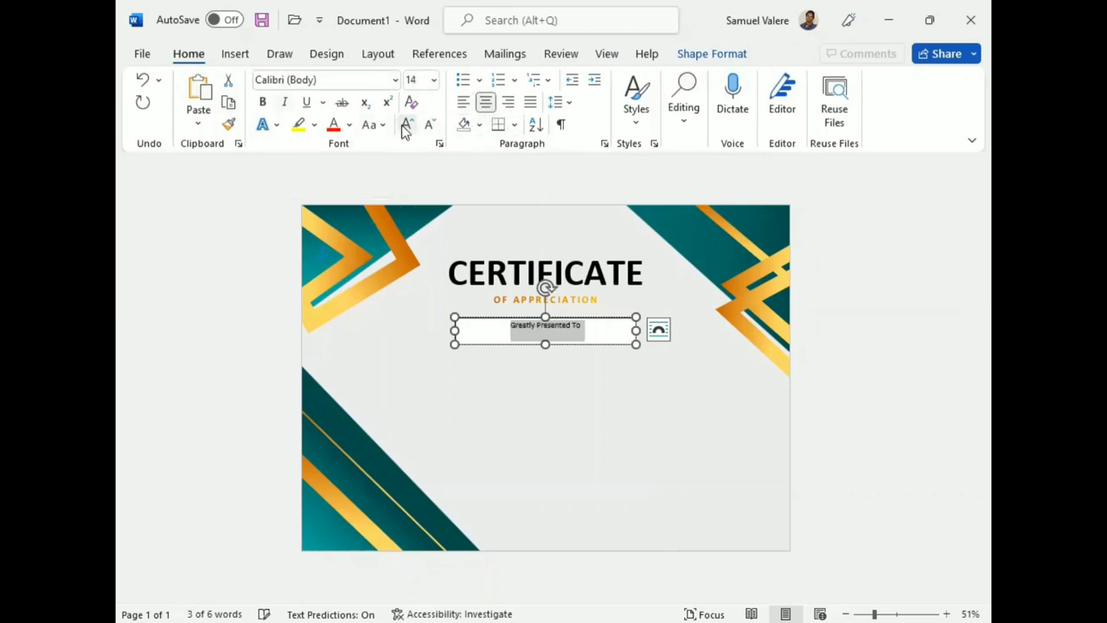
{"action": "left_click", "coordinate": [406, 124]}
{"action": "left_click", "coordinate": [406, 124]}
{"action": "left_click", "coordinate": [405, 124]}
{"action": "left_click", "coordinate": [406, 125]}
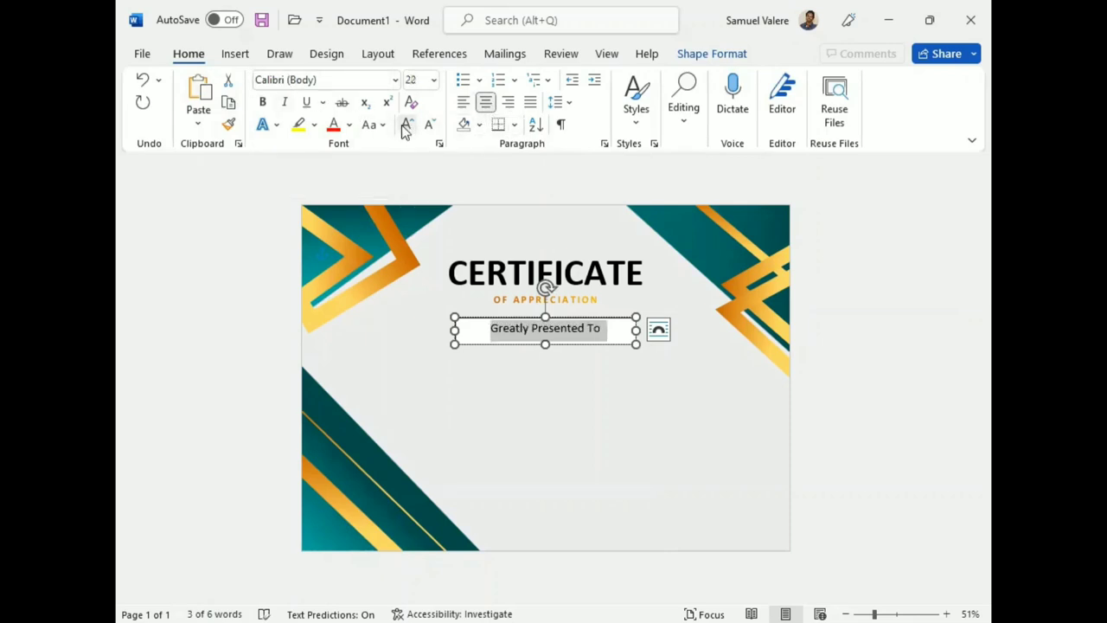
{"action": "left_click", "coordinate": [407, 126]}
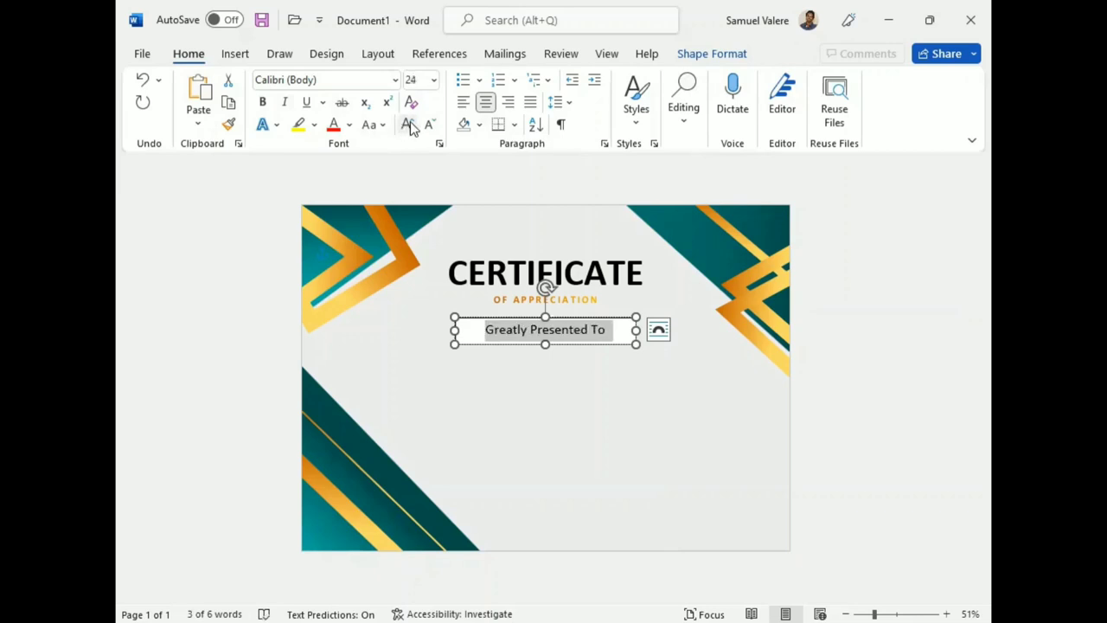
{"action": "left_click", "coordinate": [262, 102]}
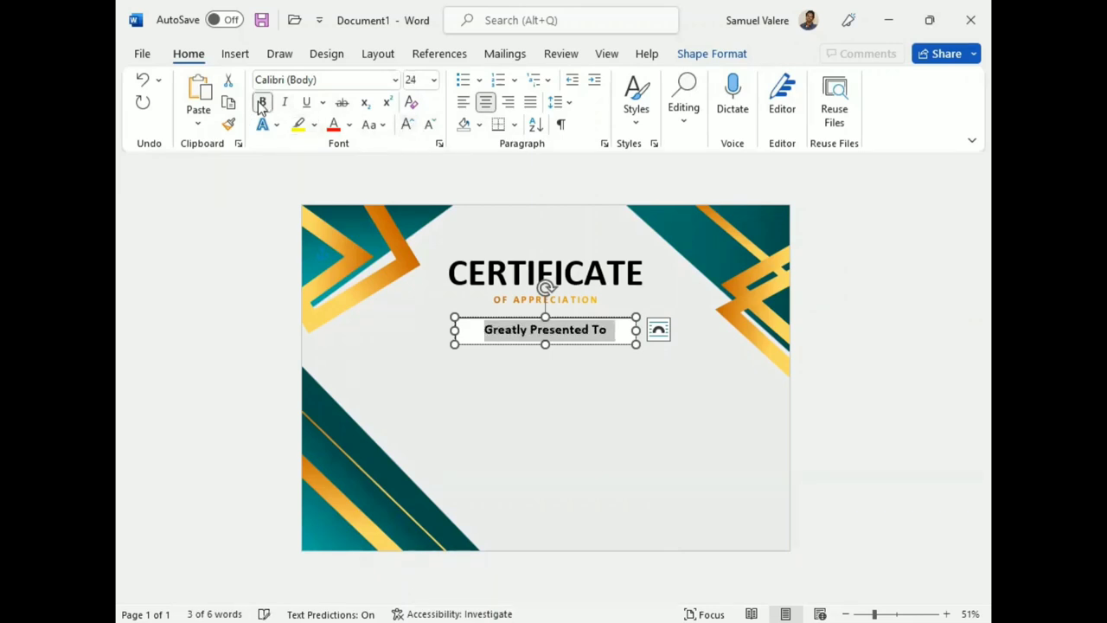
{"action": "left_click", "coordinate": [262, 102]}
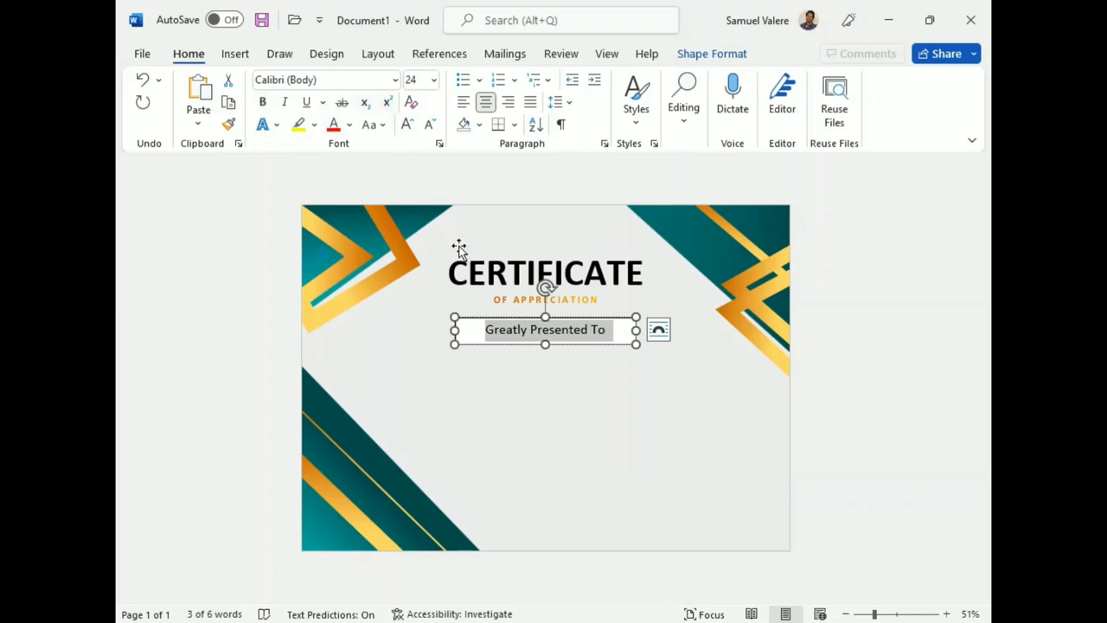
{"action": "right_click", "coordinate": [561, 336]}
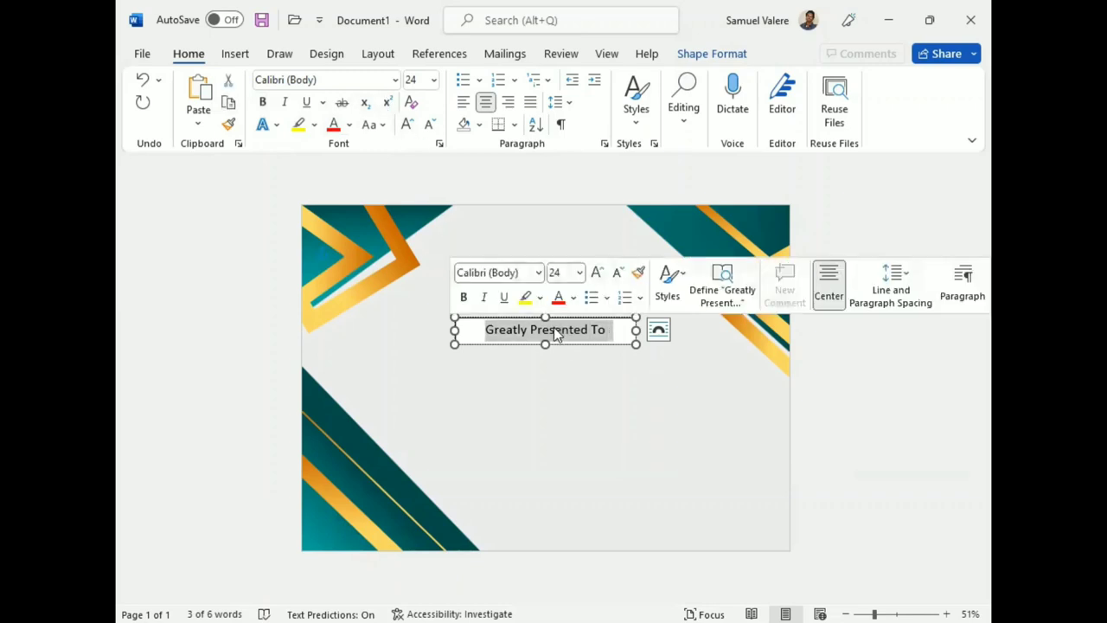
{"action": "left_click", "coordinate": [375, 123]}
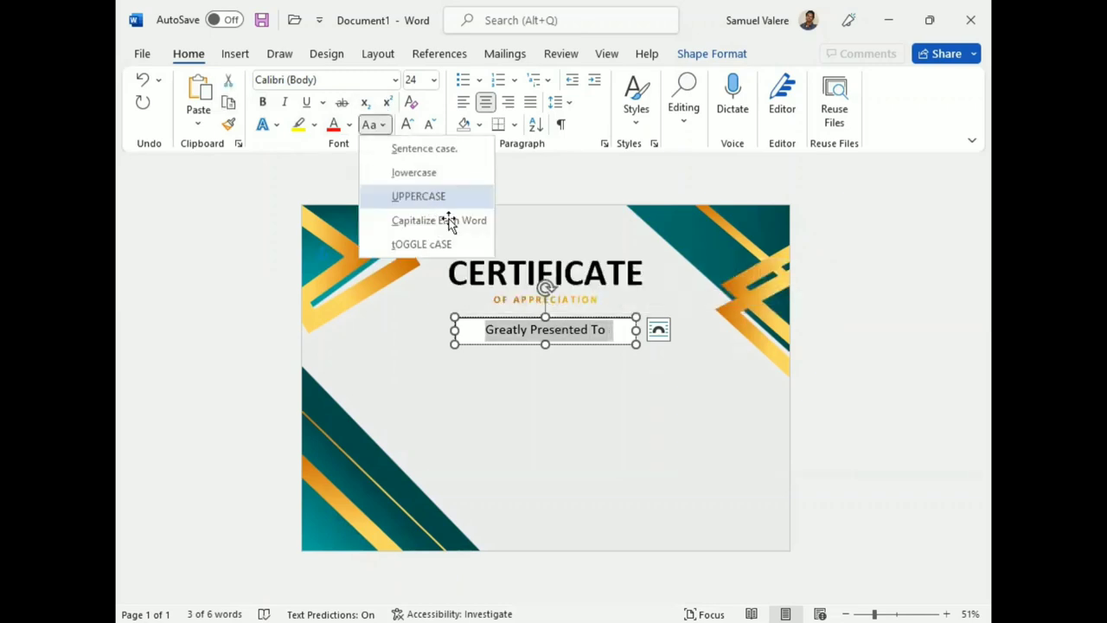
{"action": "left_click", "coordinate": [419, 197]}
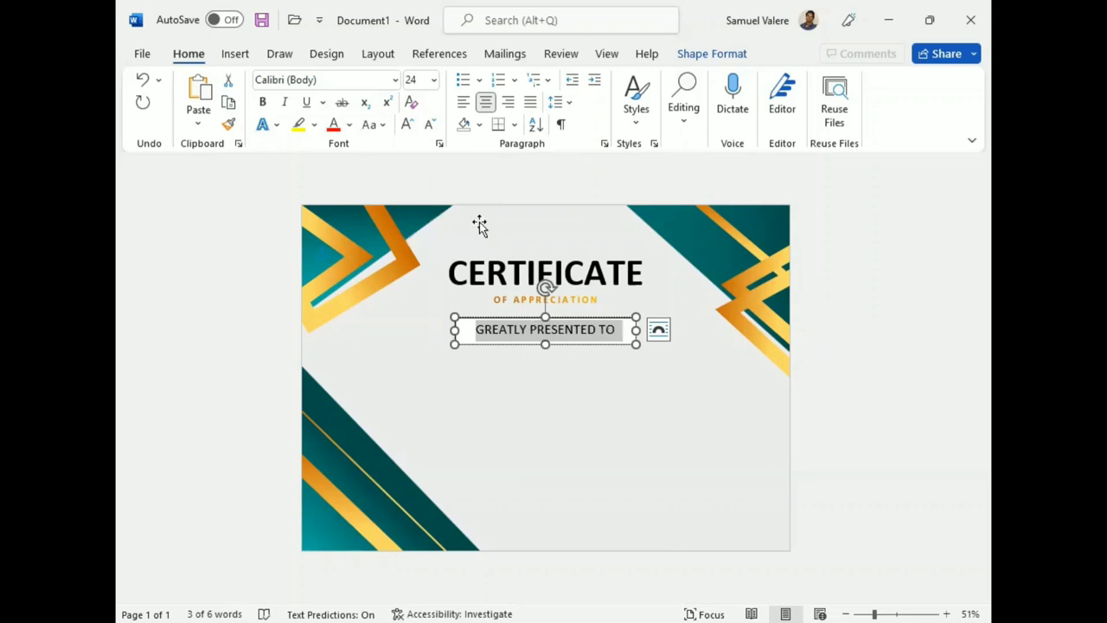
- Expand the GREATLY PRESENTED TO character spacing by 2 pt
{"action": "left_click", "coordinate": [439, 144]}
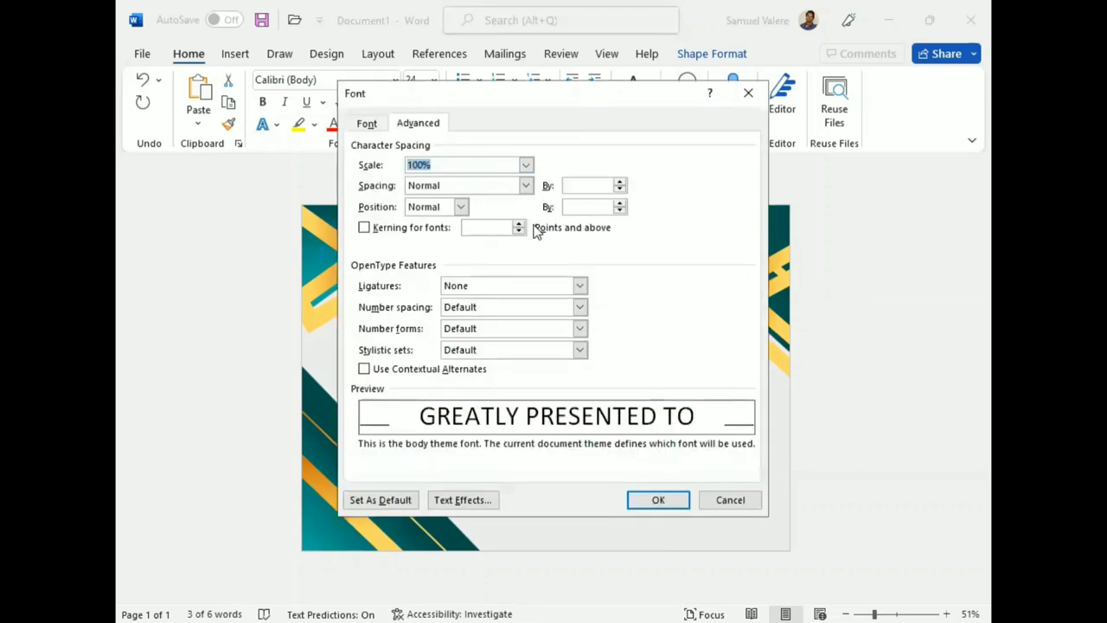
{"action": "left_click", "coordinate": [525, 185]}
{"action": "left_click", "coordinate": [481, 213]}
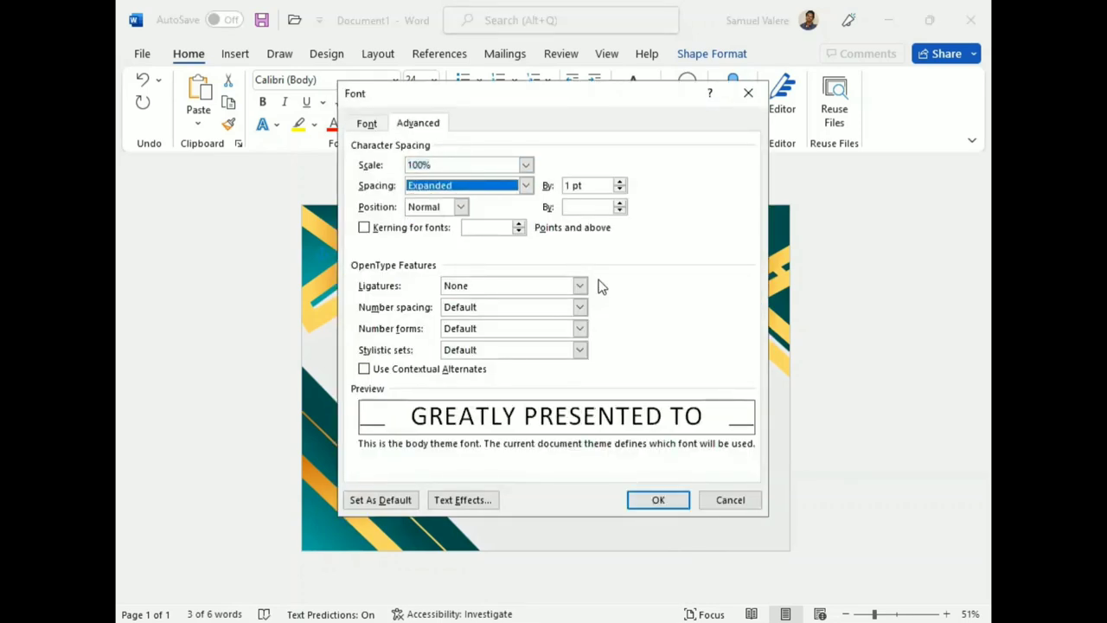
{"action": "left_click", "coordinate": [571, 186]}
{"action": "key", "text": "Return"}
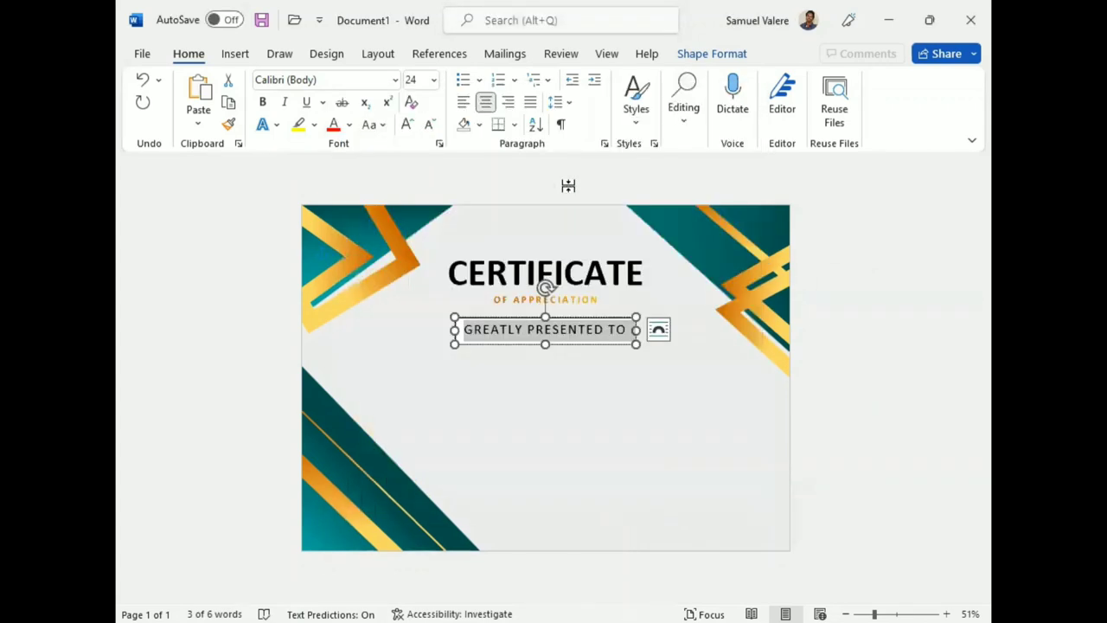
{"action": "left_click", "coordinate": [593, 344]}
- Remove the text outline and keep the GREATLY PRESENTED TO text a solid fill
{"action": "left_click", "coordinate": [734, 55]}
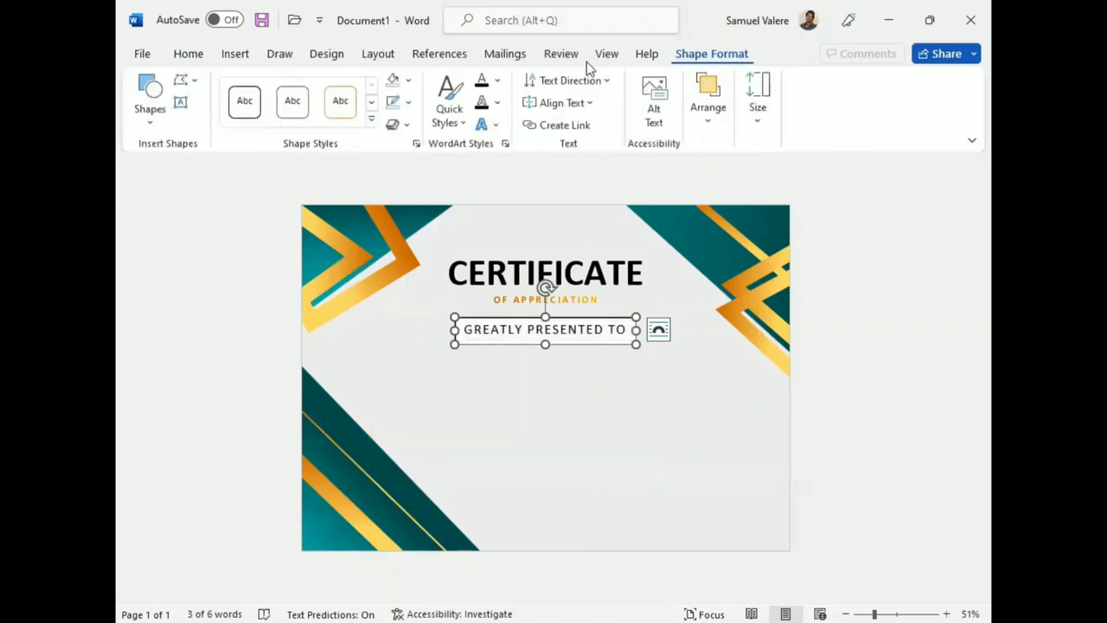
{"action": "left_click", "coordinate": [497, 102]}
{"action": "left_click", "coordinate": [492, 369]}
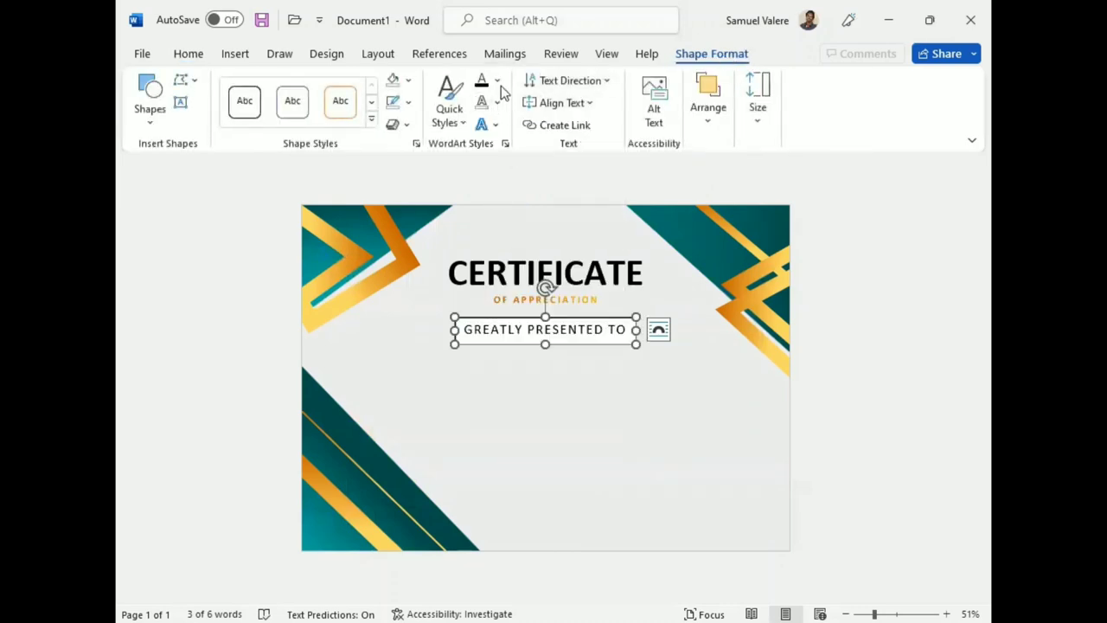
{"action": "left_click", "coordinate": [498, 80]}
{"action": "mouse_move", "coordinate": [524, 395]}
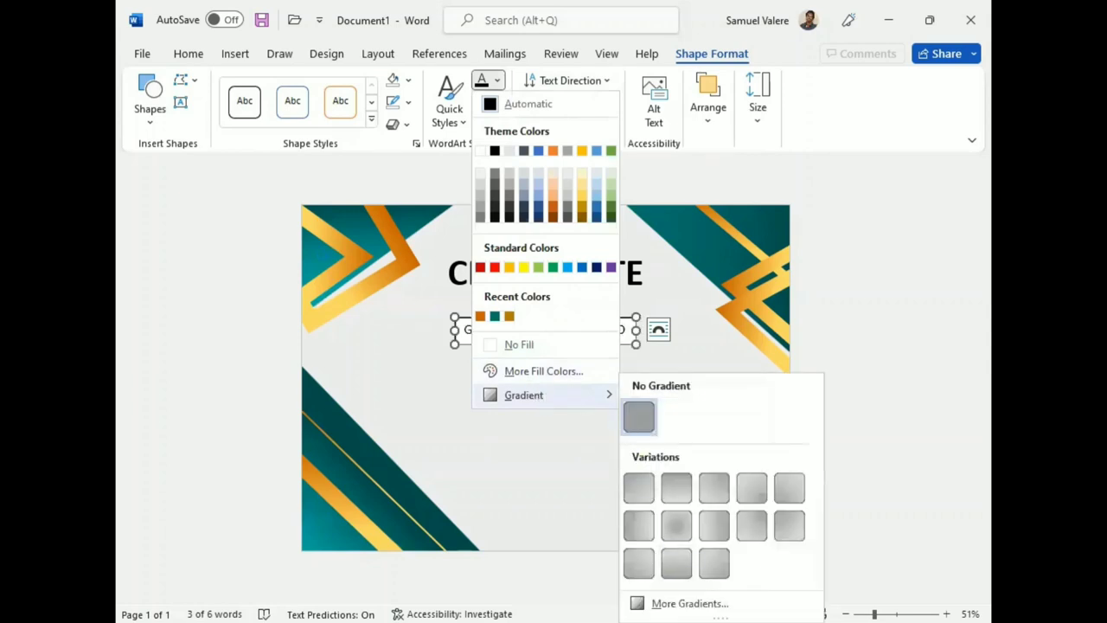
{"action": "left_click", "coordinate": [690, 603]}
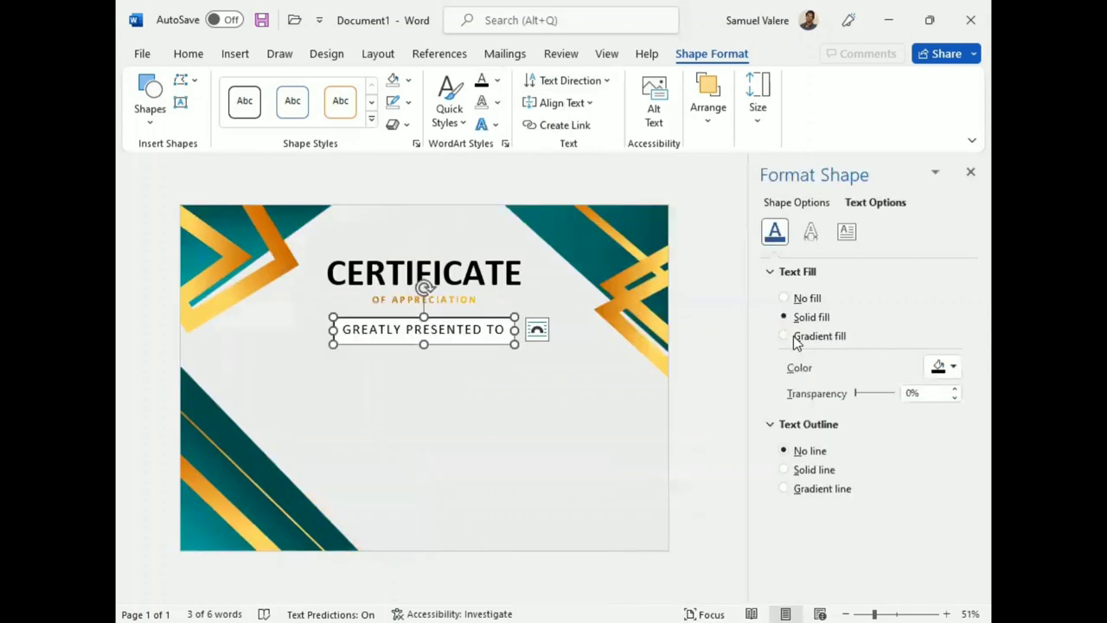
{"action": "left_click", "coordinate": [796, 337]}
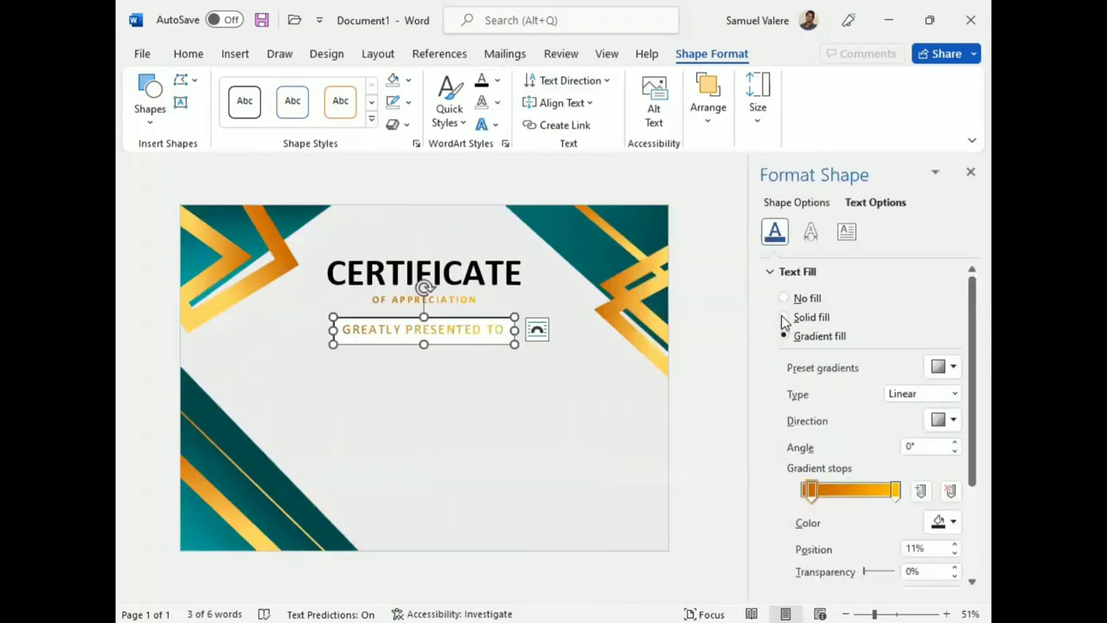
{"action": "left_click", "coordinate": [784, 318]}
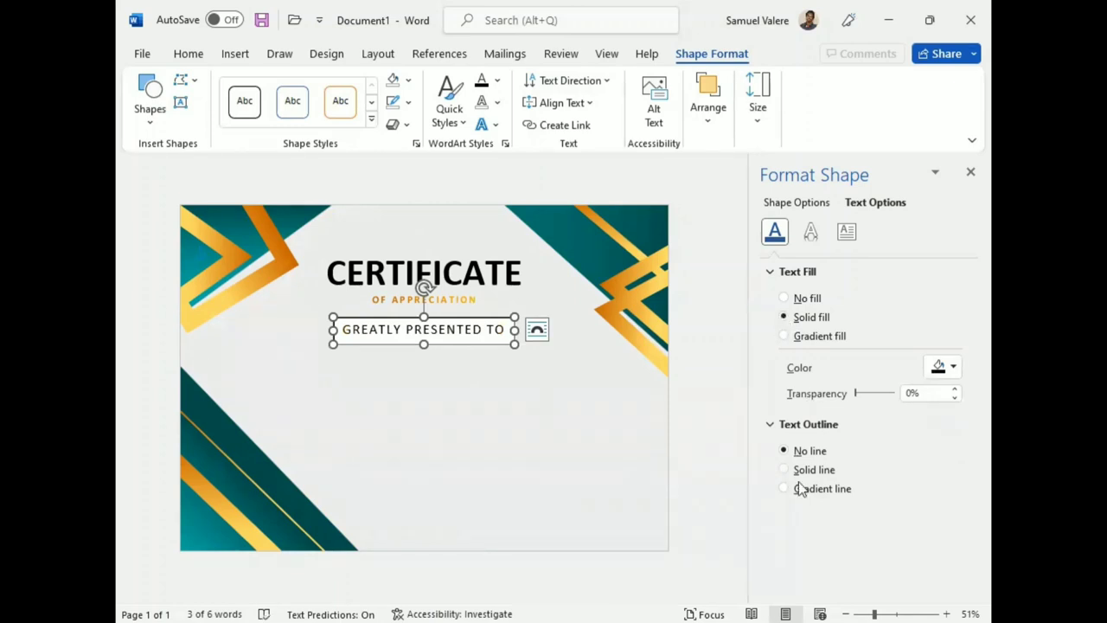
- Give the box a gradient fill, repositioning its stops and raising a stop's brightness to 40%
{"action": "left_click", "coordinate": [783, 203]}
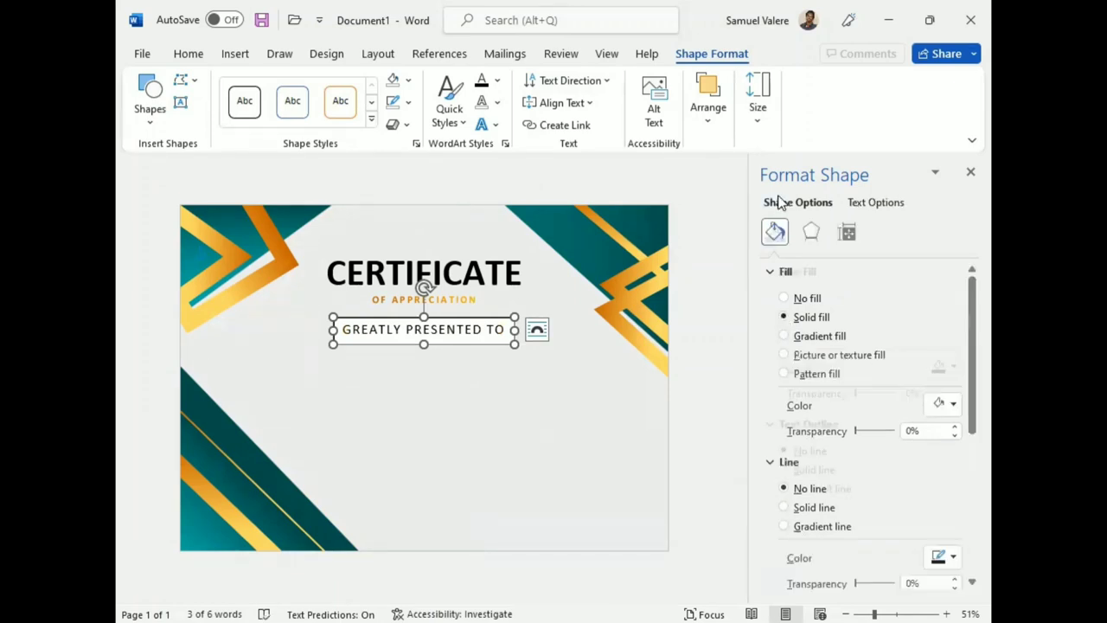
{"action": "left_click", "coordinate": [797, 337]}
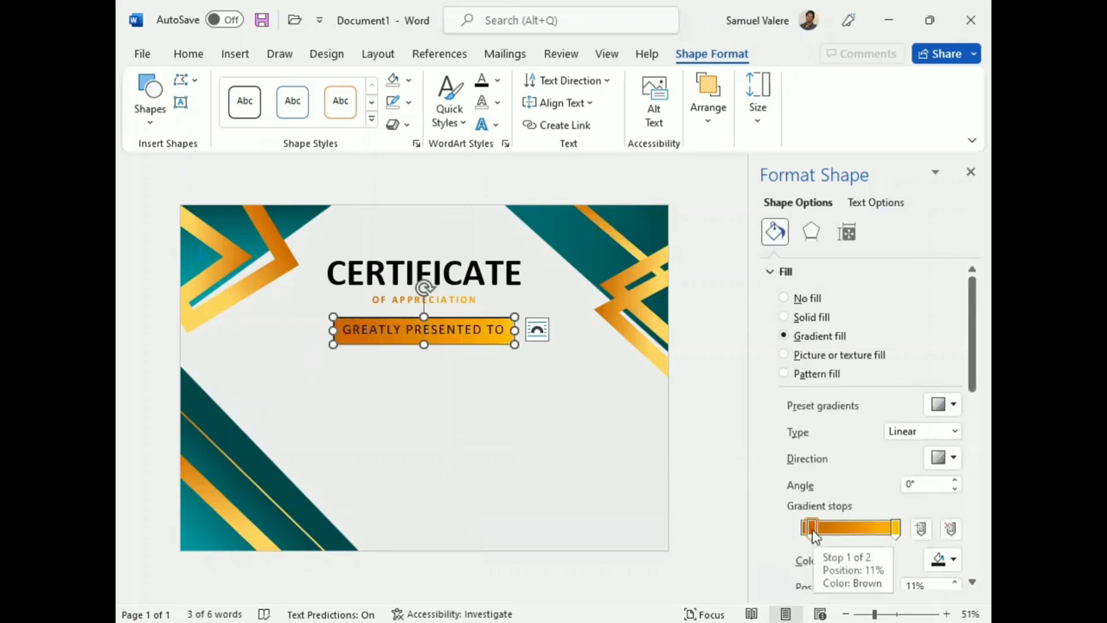
{"action": "left_click_drag", "start_coordinate": [810, 534], "coordinate": [801, 530]}
{"action": "left_click_drag", "start_coordinate": [895, 530], "coordinate": [860, 530]}
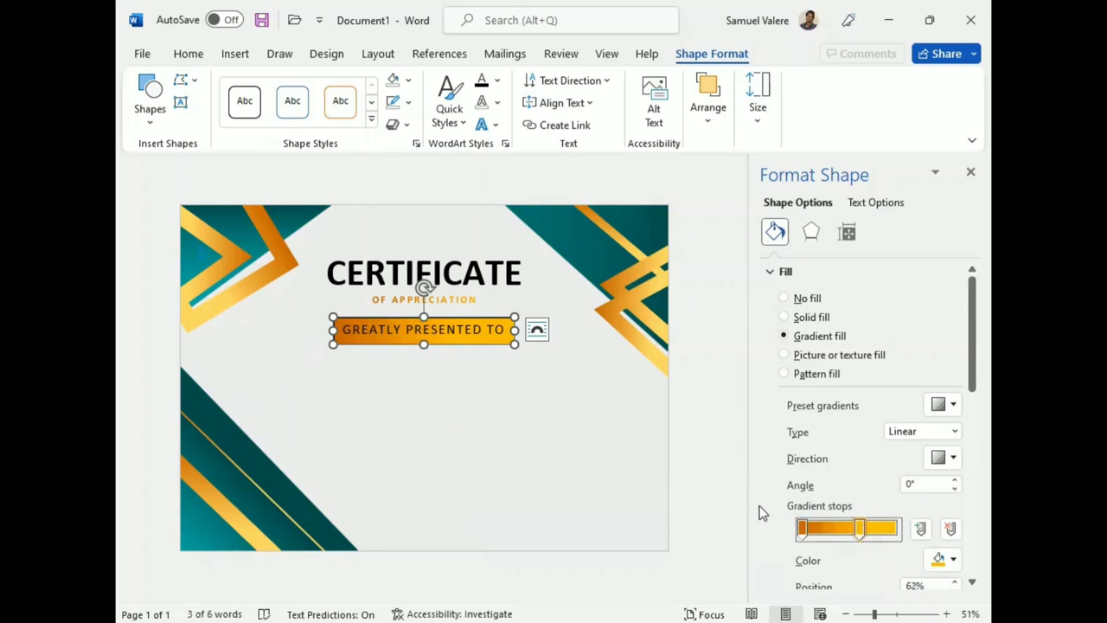
{"action": "scroll", "coordinate": [761, 512], "scroll_direction": "down", "scroll_amount": 1}
{"action": "scroll", "coordinate": [764, 523], "scroll_direction": "down", "scroll_amount": 4}
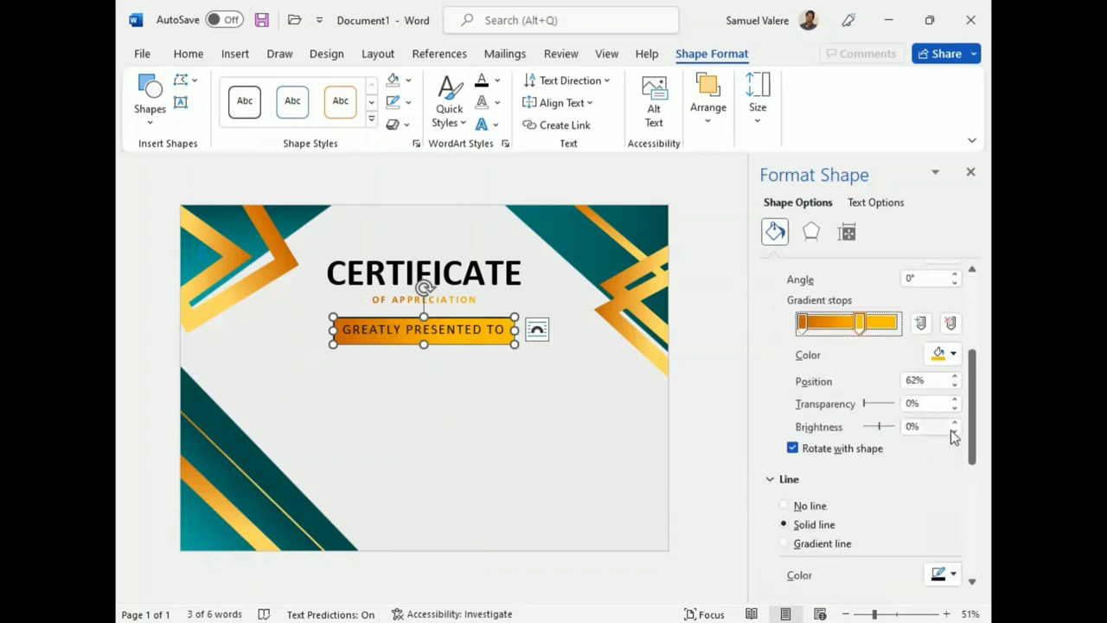
{"action": "left_click", "coordinate": [958, 430]}
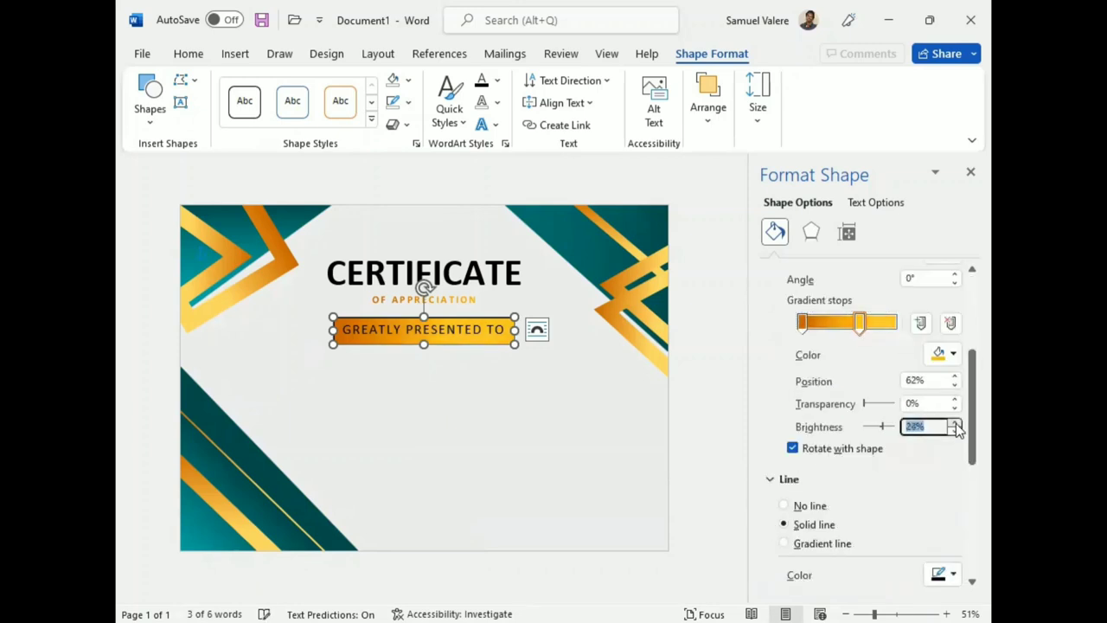
{"action": "left_click", "coordinate": [956, 425]}
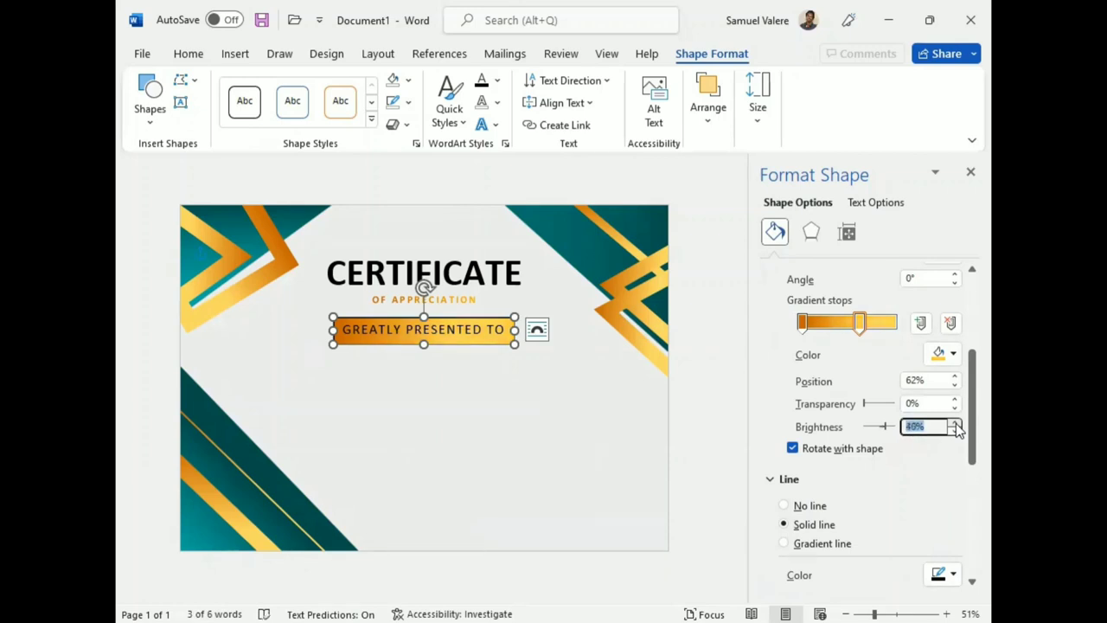
- Place the middle gradient stop at 49% and make the right stop dark orange
{"action": "left_click_drag", "start_coordinate": [859, 322], "coordinate": [844, 330]}
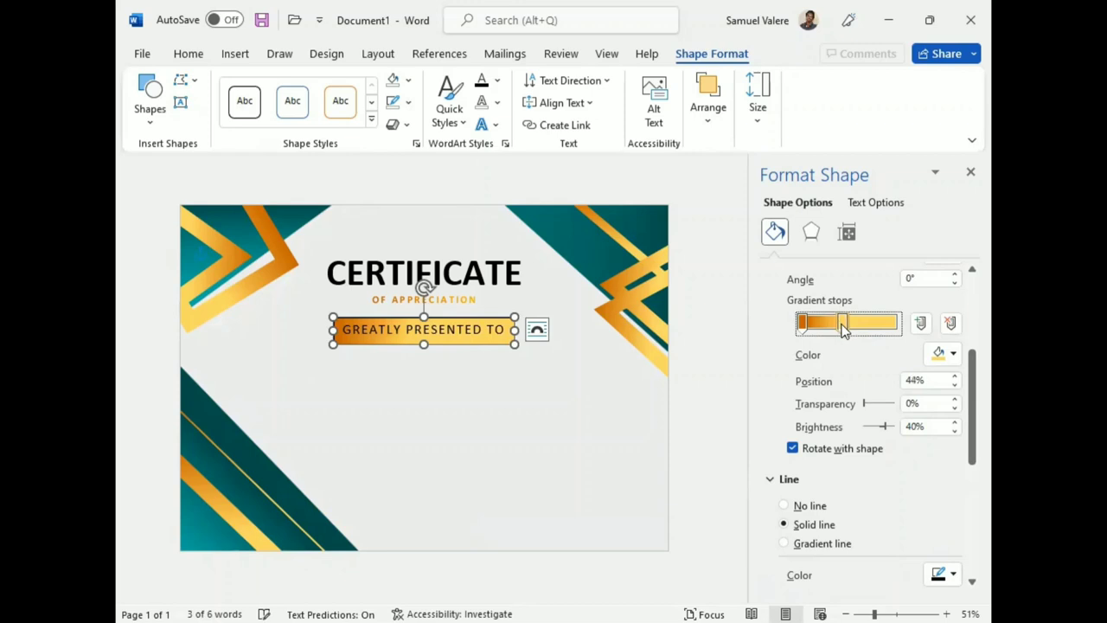
{"action": "left_click", "coordinate": [893, 324]}
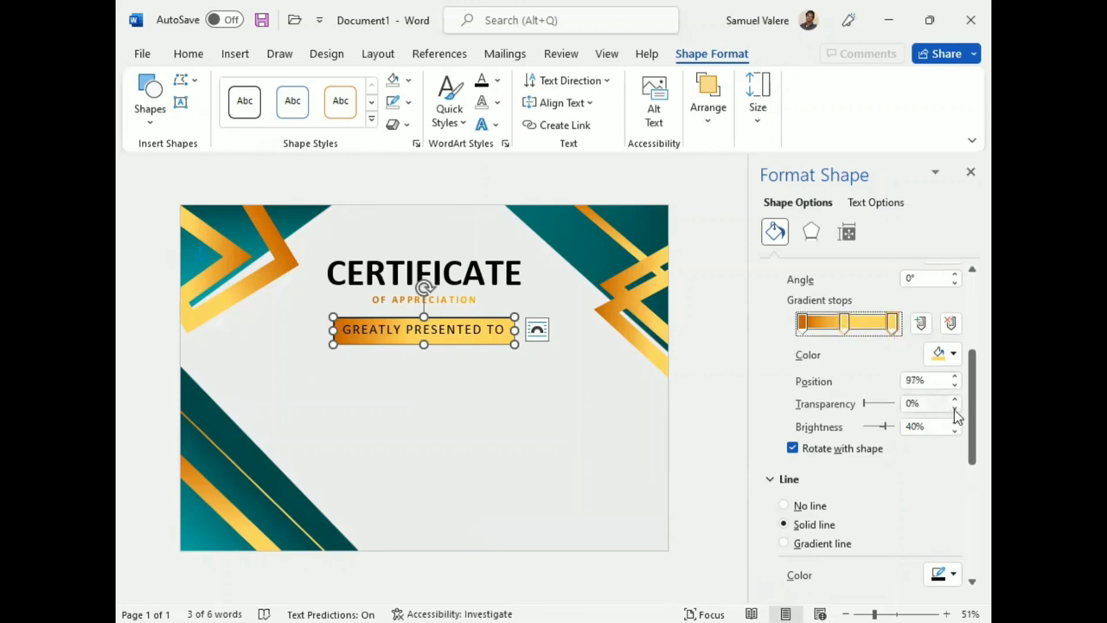
{"action": "left_click", "coordinate": [955, 354]}
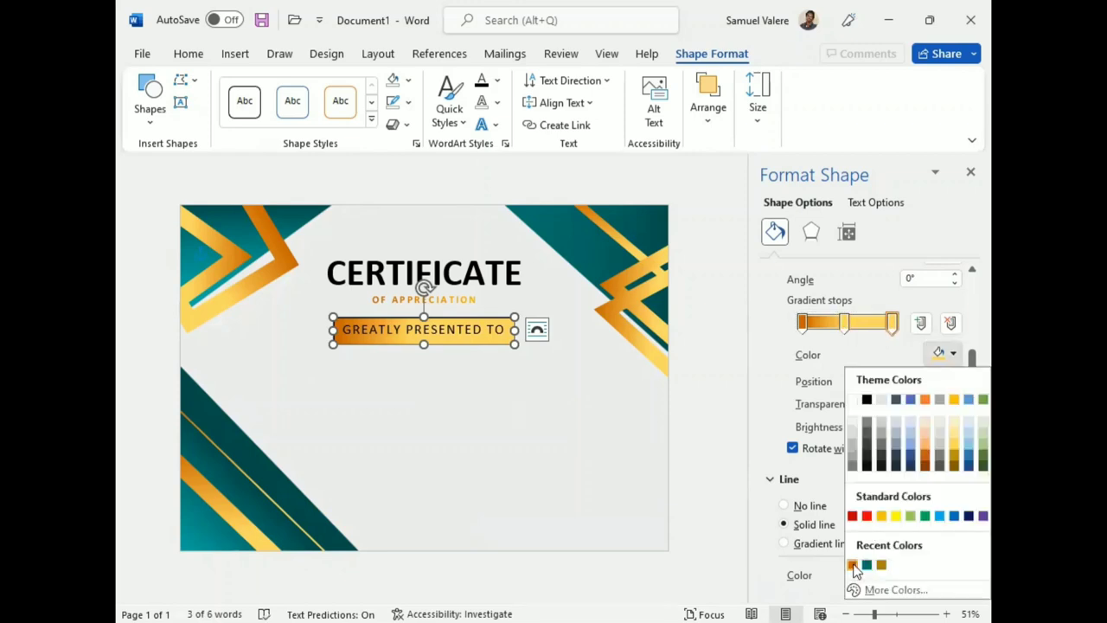
{"action": "left_click", "coordinate": [852, 566]}
{"action": "left_click", "coordinate": [846, 325]}
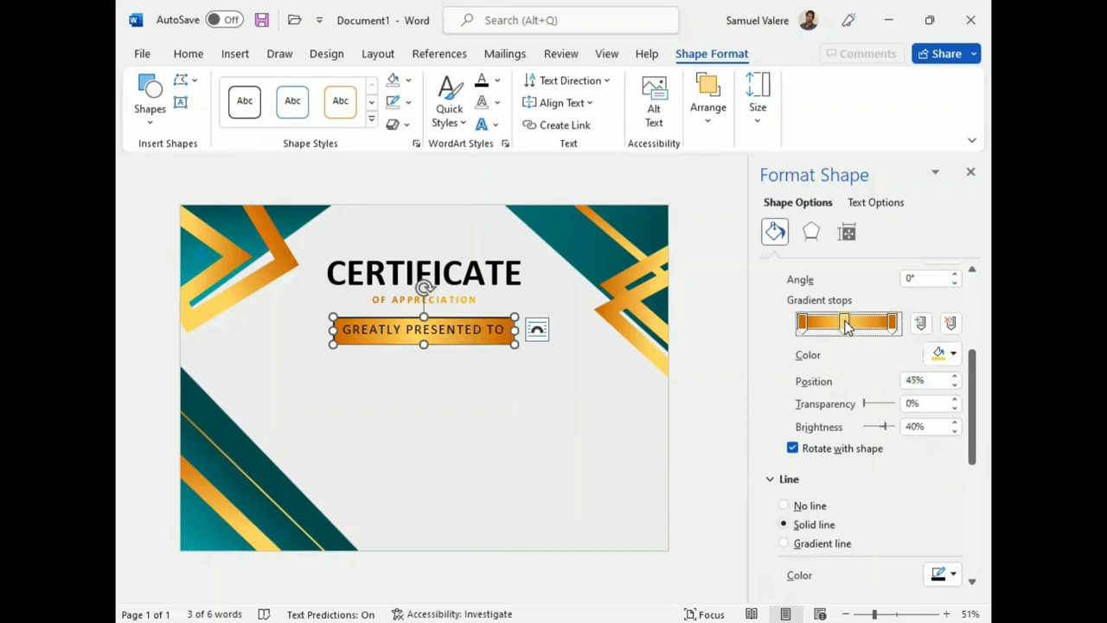
{"action": "left_click", "coordinate": [955, 377]}
{"action": "left_click", "coordinate": [955, 377]}
{"action": "left_click", "coordinate": [955, 378]}
{"action": "left_click", "coordinate": [955, 377]}
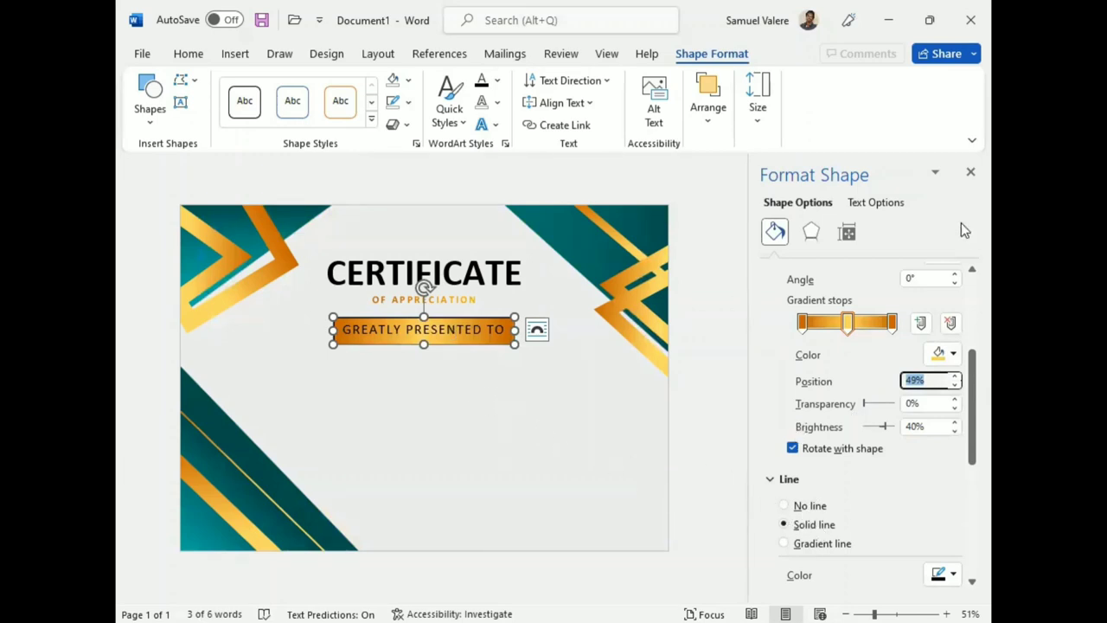
- Make the GREATLY PRESENTED TO banner text a dark colour
{"action": "left_click", "coordinate": [970, 173]}
{"action": "triple_click", "coordinate": [543, 329]}
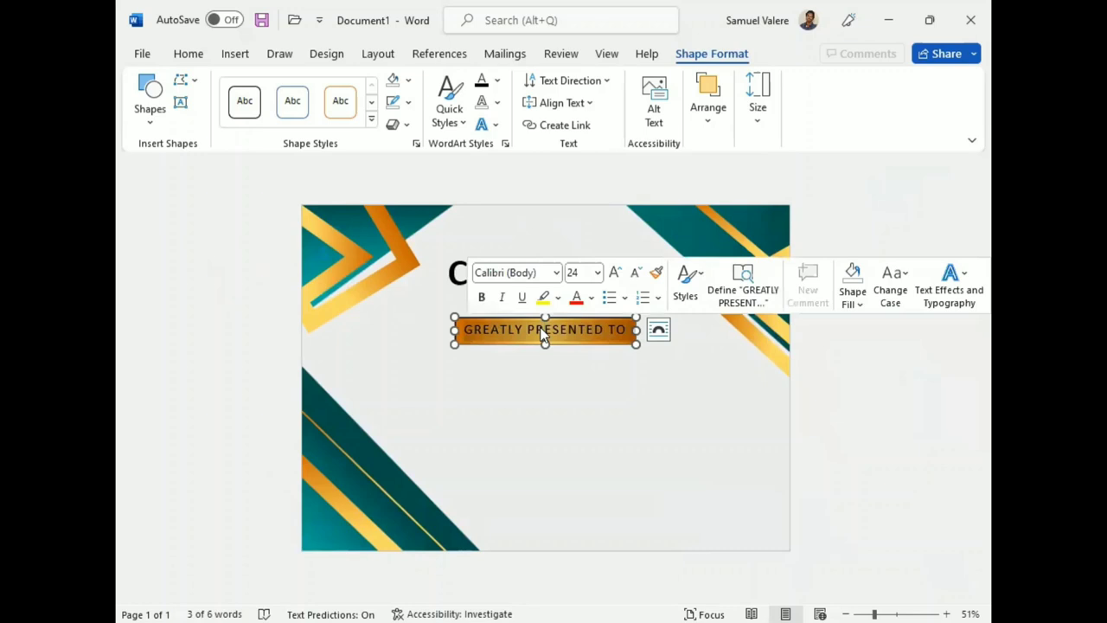
{"action": "left_click", "coordinate": [591, 297]}
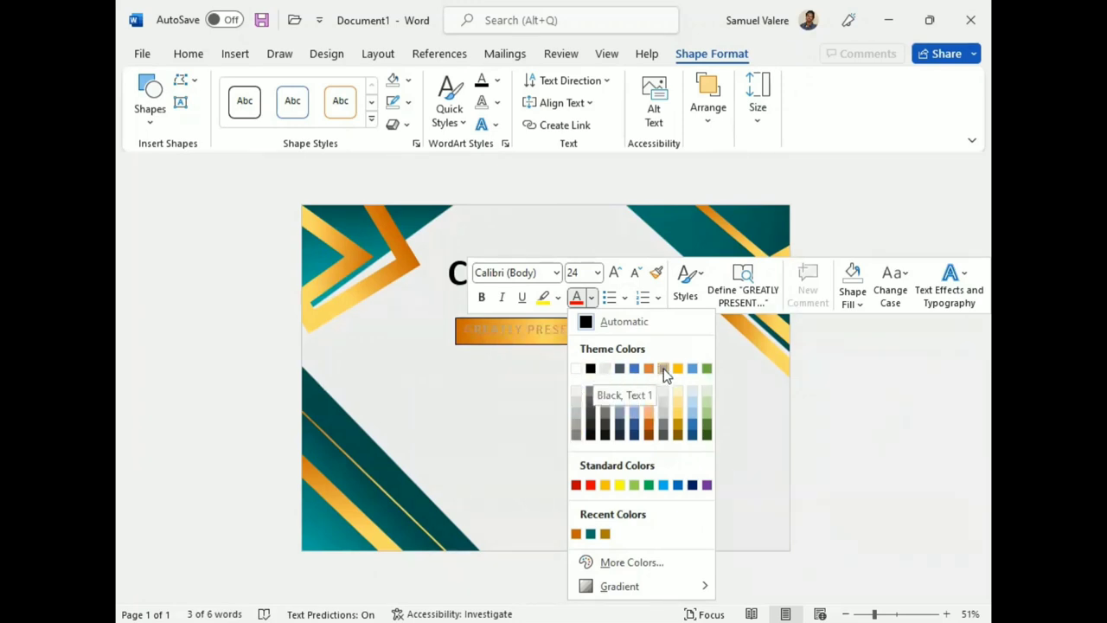
{"action": "left_click", "coordinate": [591, 369]}
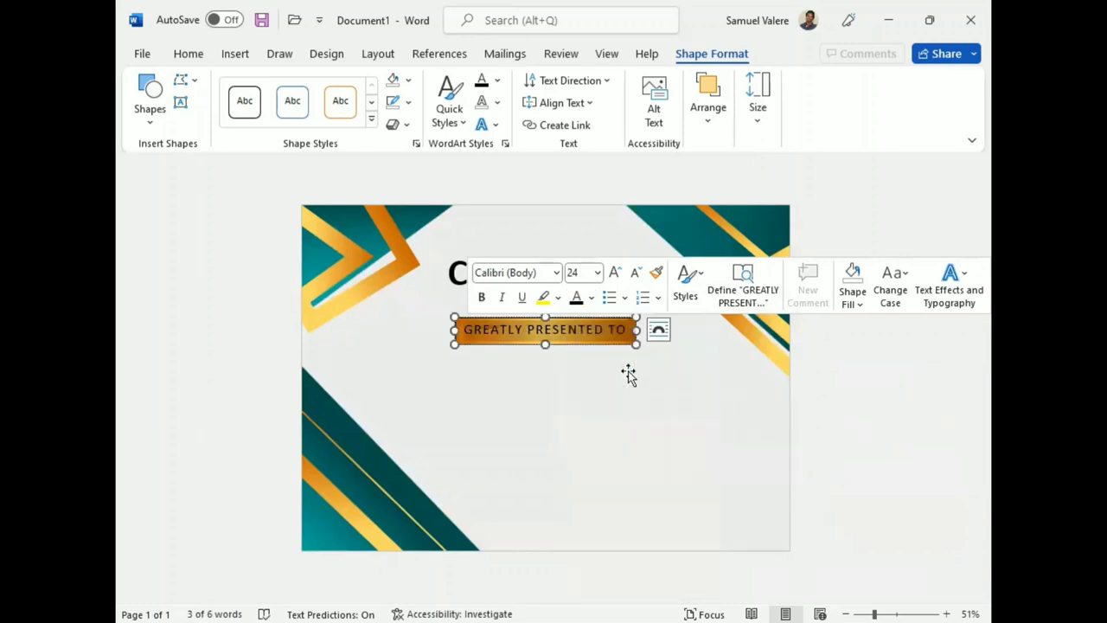
{"action": "left_click", "coordinate": [558, 350]}
- Remove the banner's outline and nudge it slightly lower
{"action": "left_click", "coordinate": [551, 342]}
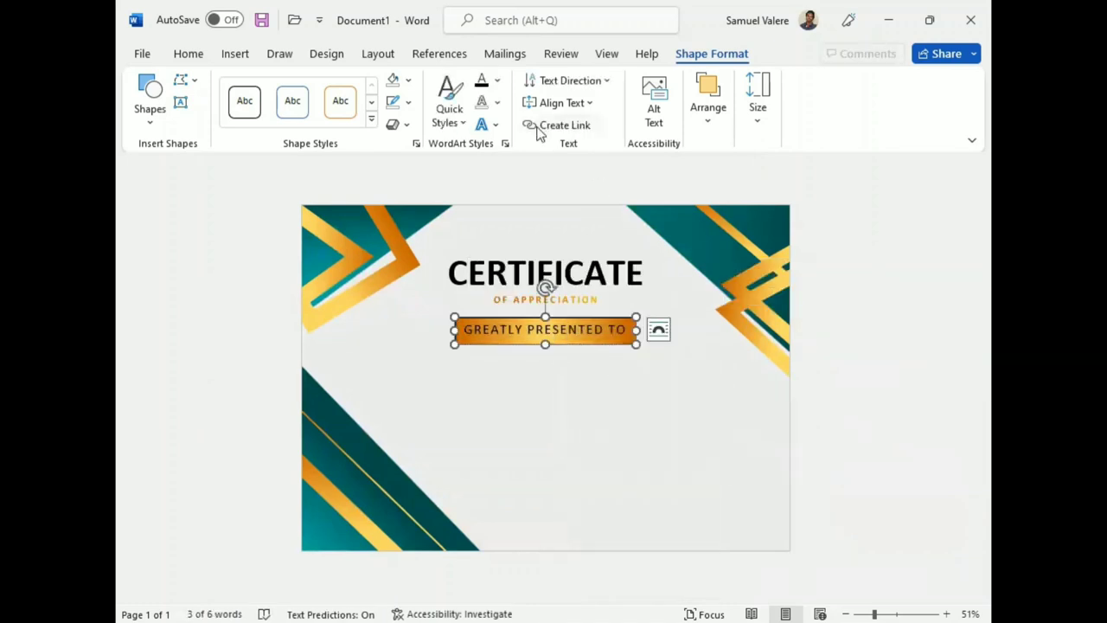
{"action": "left_click", "coordinate": [410, 106]}
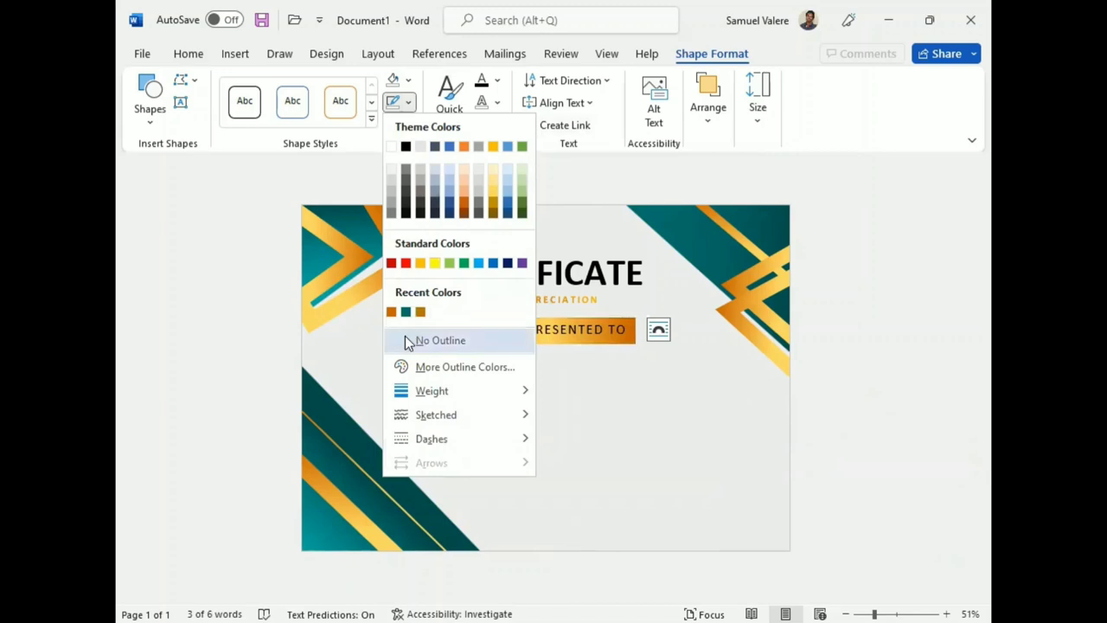
{"action": "left_click", "coordinate": [405, 336]}
{"action": "left_click_drag", "start_coordinate": [563, 343], "coordinate": [563, 351]}
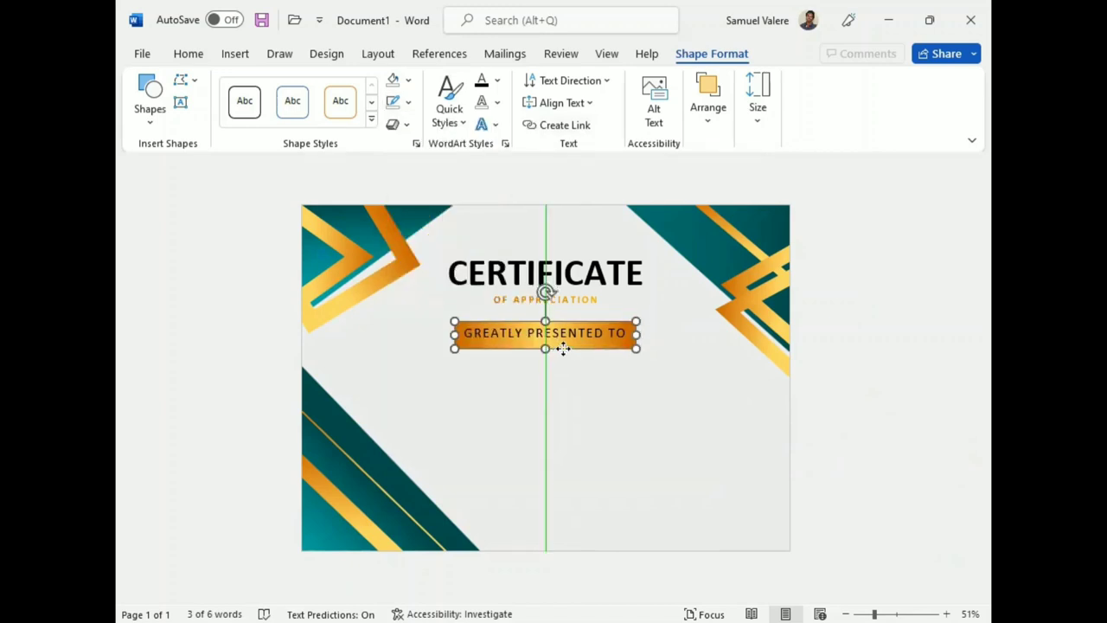
{"action": "left_click", "coordinate": [577, 396]}
- Draw a text box below the banner, enter 'Name Surname', and centre it
{"action": "left_click", "coordinate": [183, 105]}
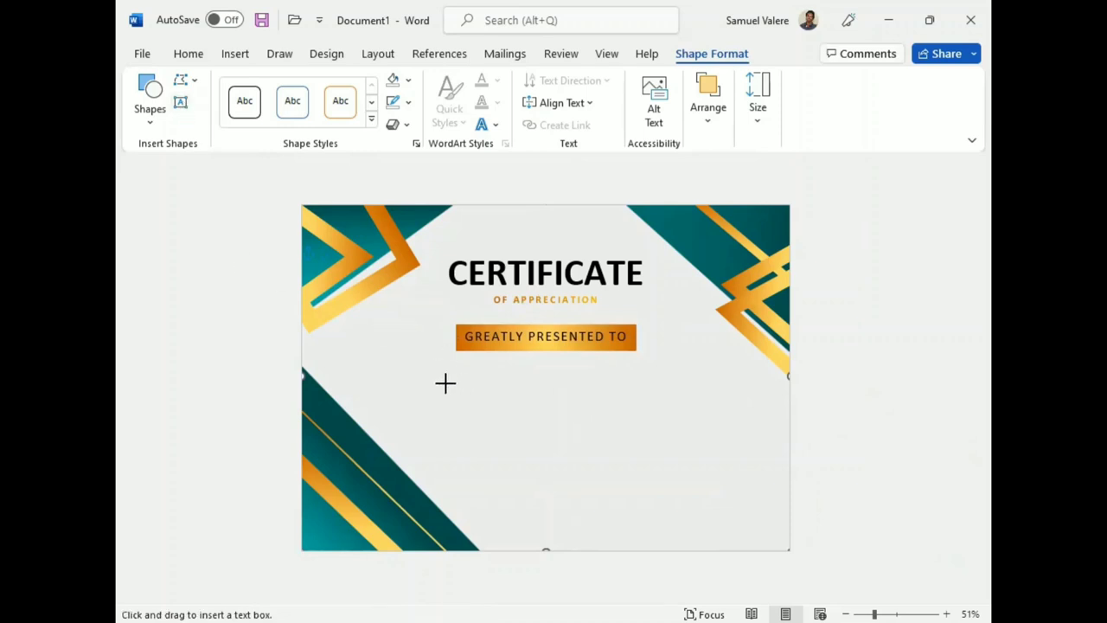
{"action": "left_click_drag", "start_coordinate": [443, 372], "coordinate": [693, 435]}
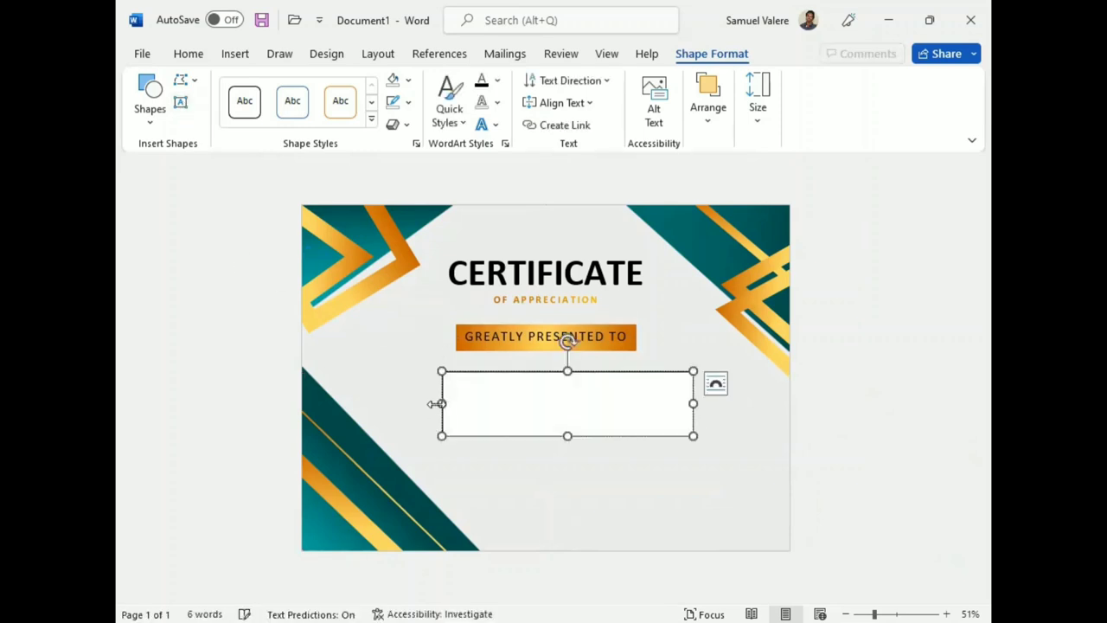
{"action": "left_click_drag", "start_coordinate": [441, 404], "coordinate": [426, 404]}
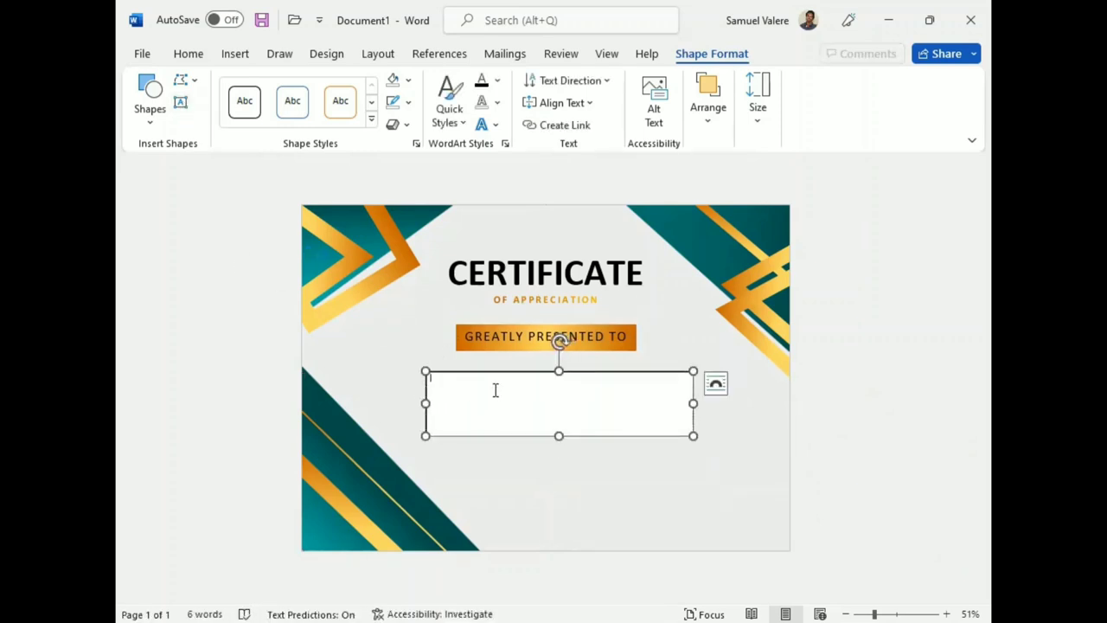
{"action": "type", "text": "Name Surname"}
{"action": "triple_click", "coordinate": [451, 378]}
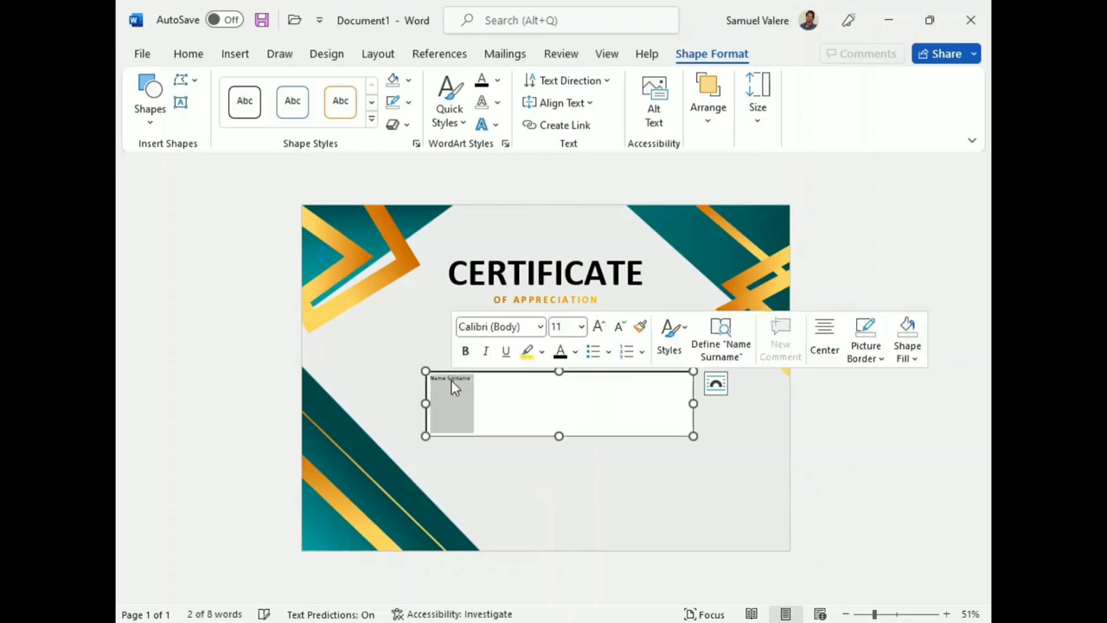
{"action": "left_click", "coordinate": [189, 54]}
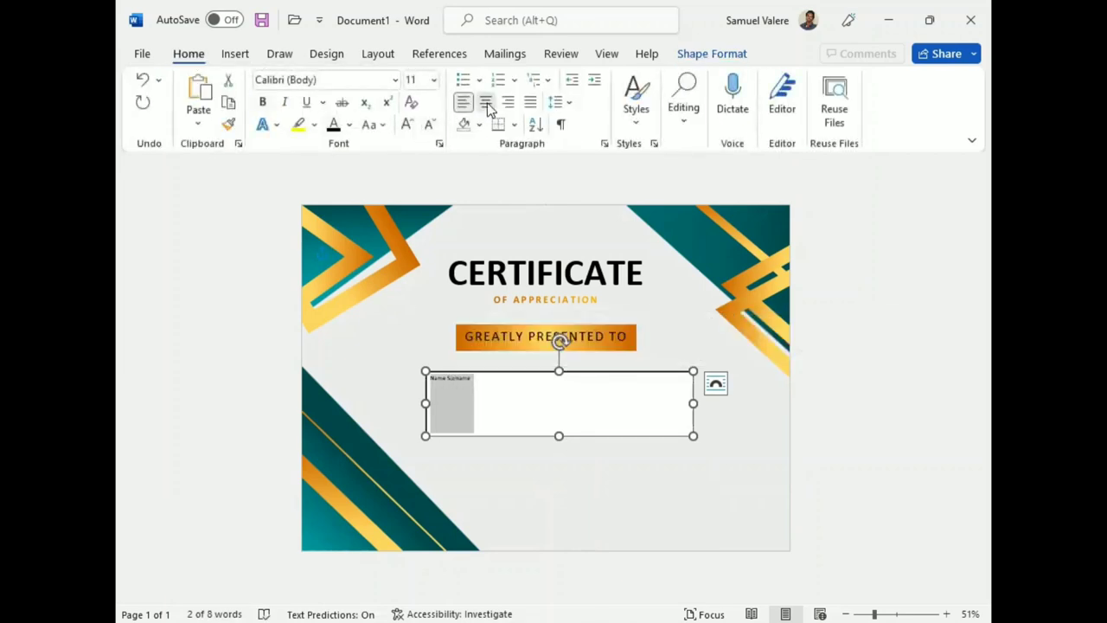
{"action": "left_click", "coordinate": [485, 103]}
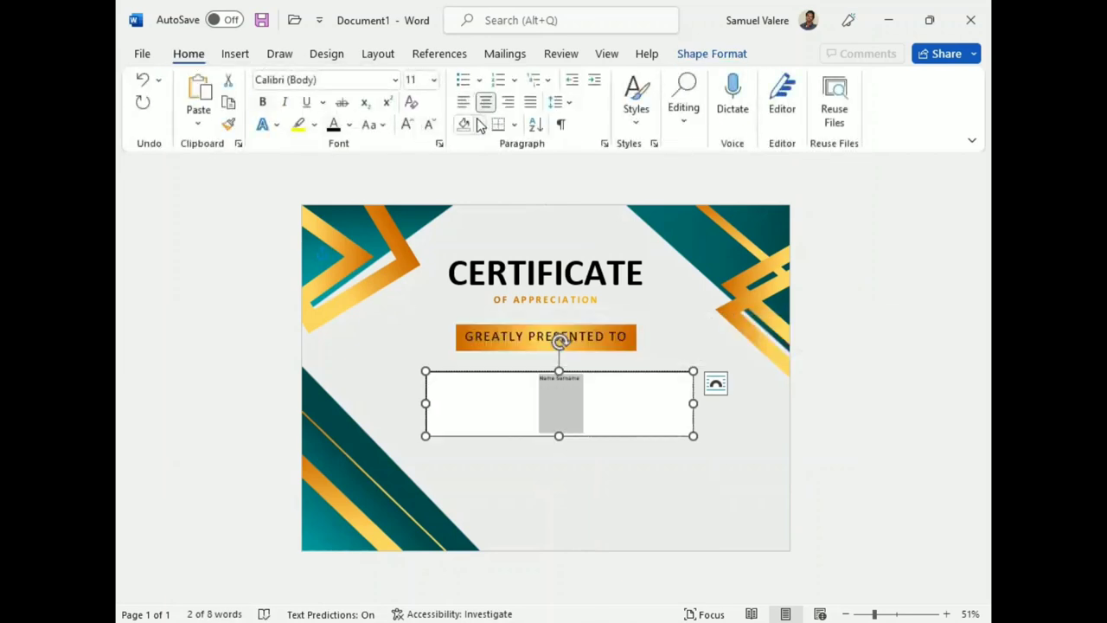
- Set the name to Edwardian Script ITC at size 90, then widen and reposition the box
{"action": "left_click", "coordinate": [406, 125]}
{"action": "left_click", "coordinate": [406, 125]}
{"action": "left_click", "coordinate": [407, 125]}
{"action": "left_click", "coordinate": [336, 80]}
{"action": "type", "text": "Edwardian Script ITC"}
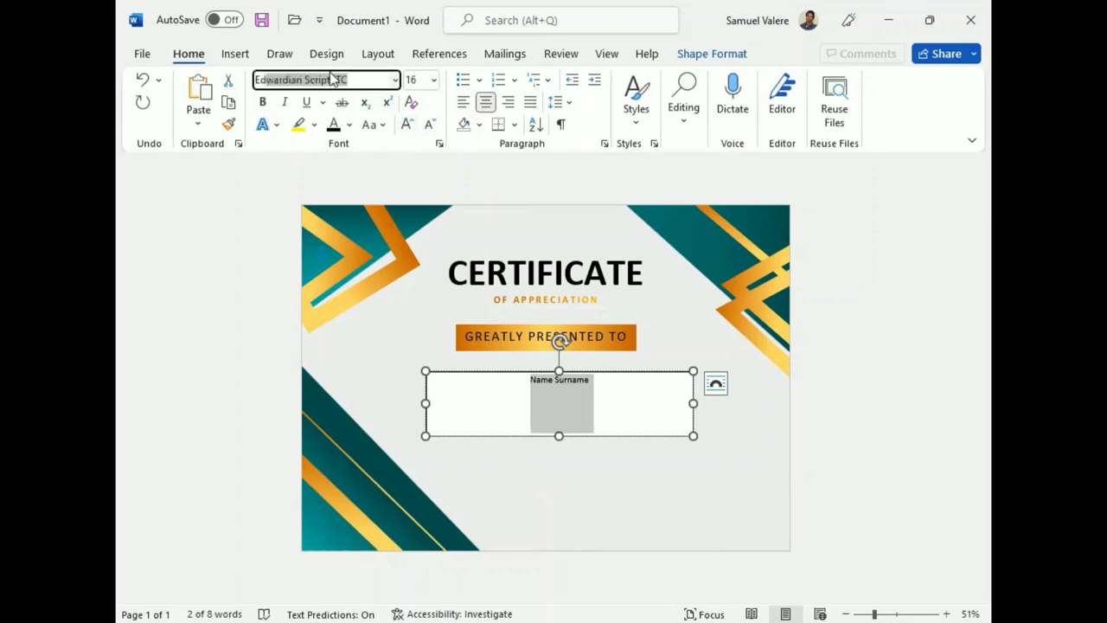
{"action": "key", "text": "Return"}
{"action": "left_click", "coordinate": [407, 125]}
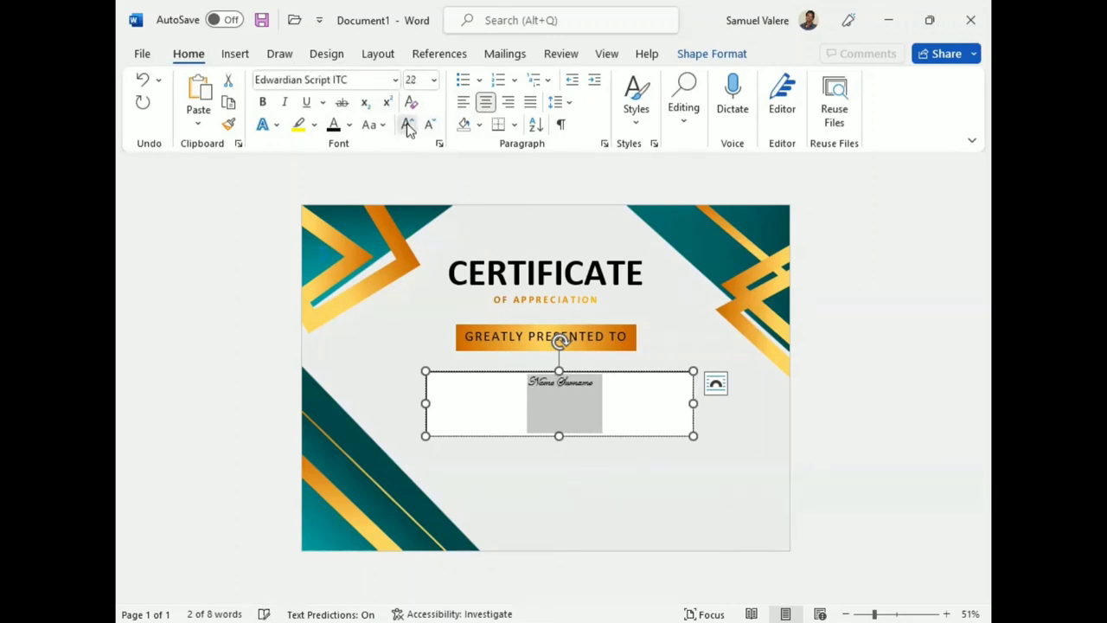
{"action": "left_click", "coordinate": [407, 125]}
{"action": "left_click", "coordinate": [407, 124]}
{"action": "left_click", "coordinate": [406, 125]}
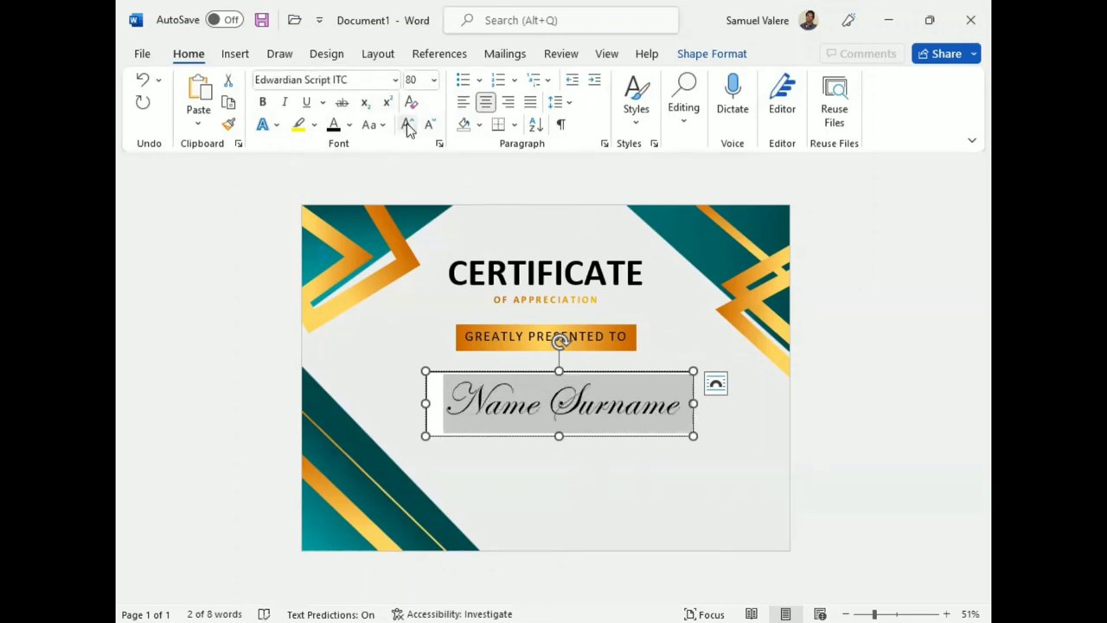
{"action": "left_click", "coordinate": [408, 125]}
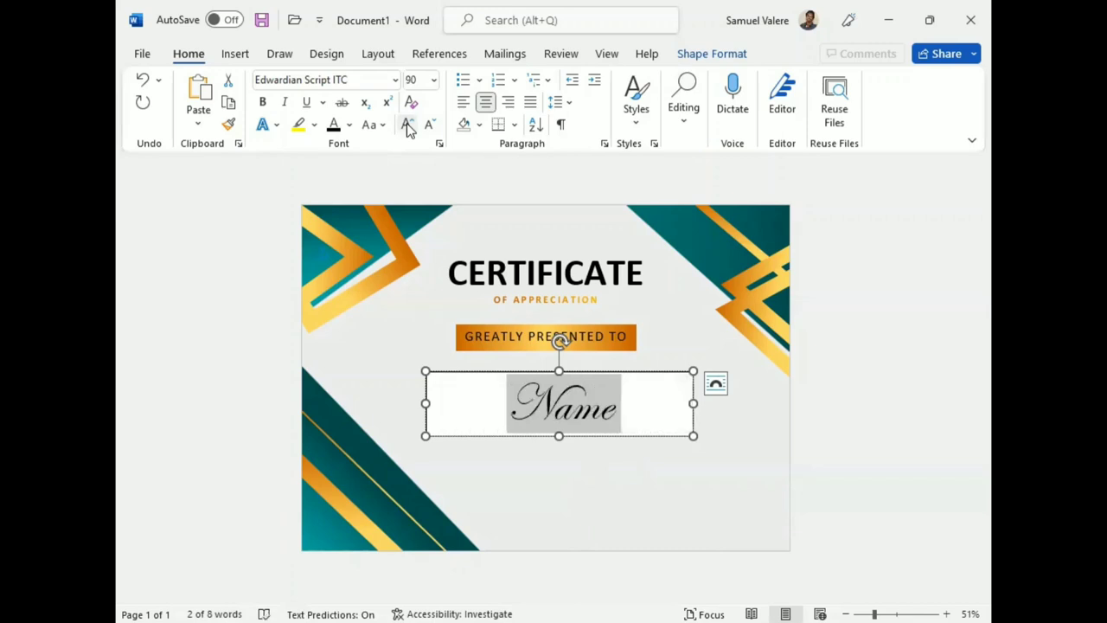
{"action": "left_click_drag", "start_coordinate": [425, 403], "coordinate": [406, 404]}
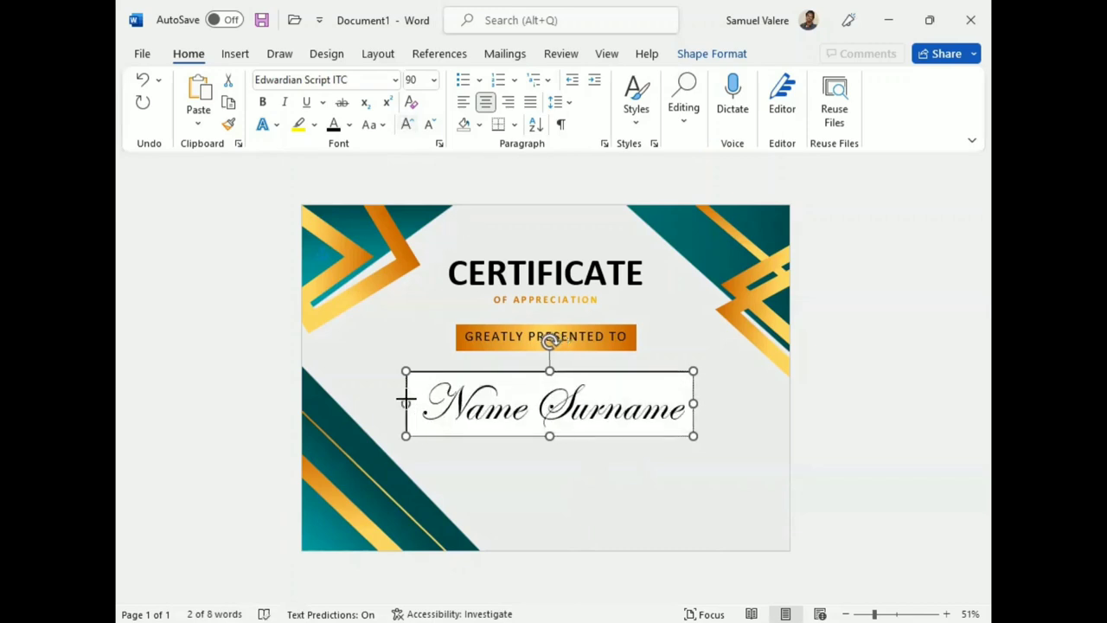
{"action": "left_click_drag", "start_coordinate": [562, 370], "coordinate": [577, 370]}
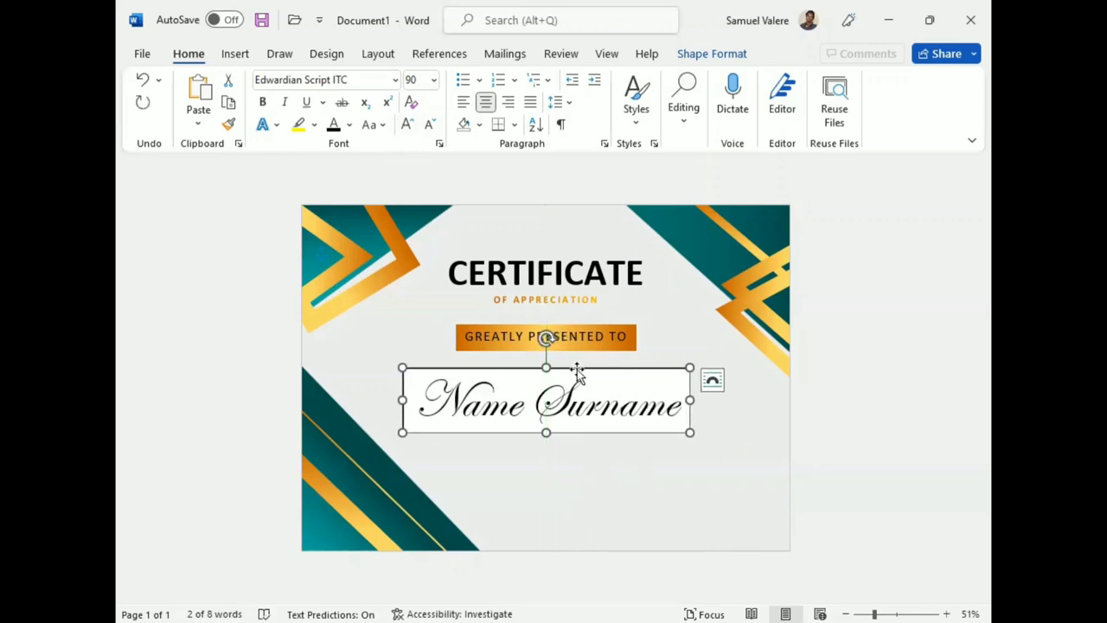
- Make the Name Surname text black
{"action": "left_click", "coordinate": [711, 54]}
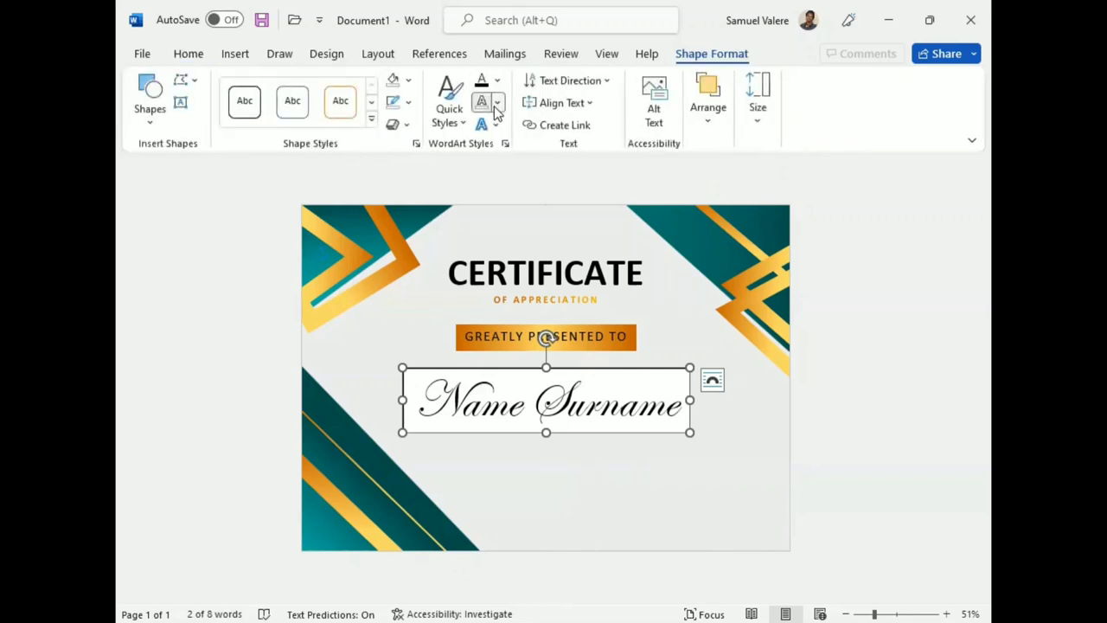
{"action": "left_click", "coordinate": [496, 102]}
{"action": "left_click", "coordinate": [491, 367]}
{"action": "left_click", "coordinate": [496, 79]}
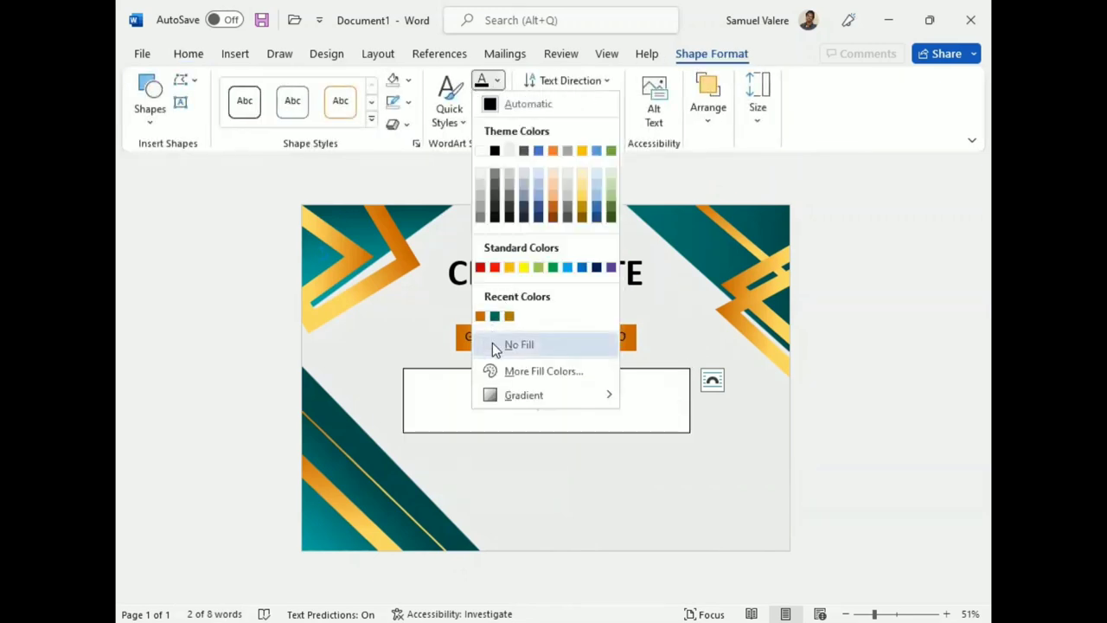
{"action": "left_click", "coordinate": [492, 342]}
{"action": "left_click", "coordinate": [496, 79]}
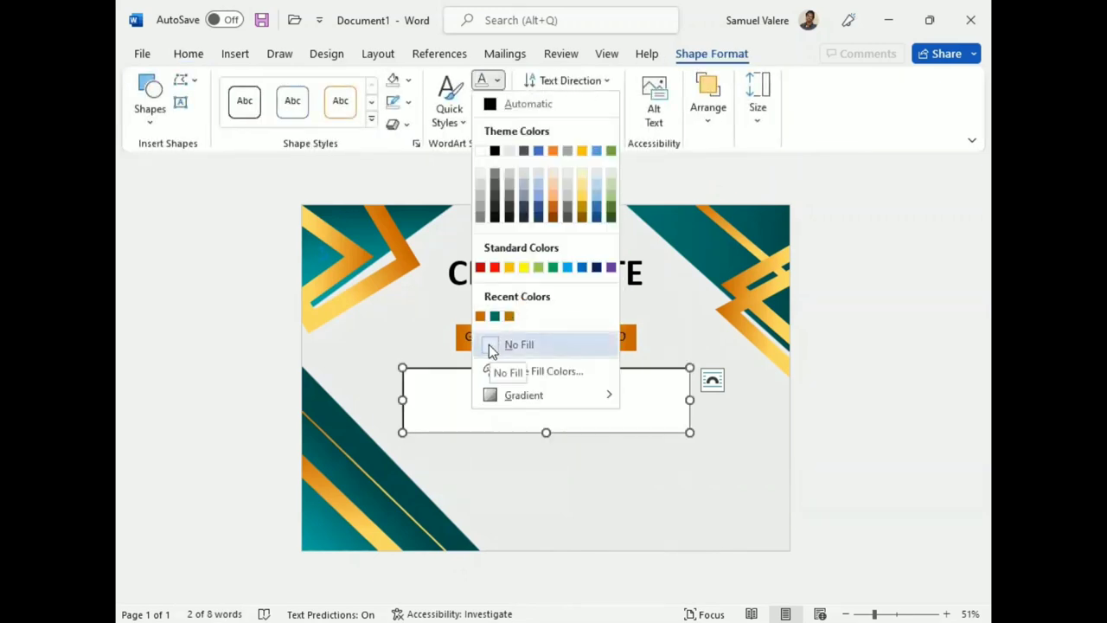
{"action": "left_click", "coordinate": [496, 152]}
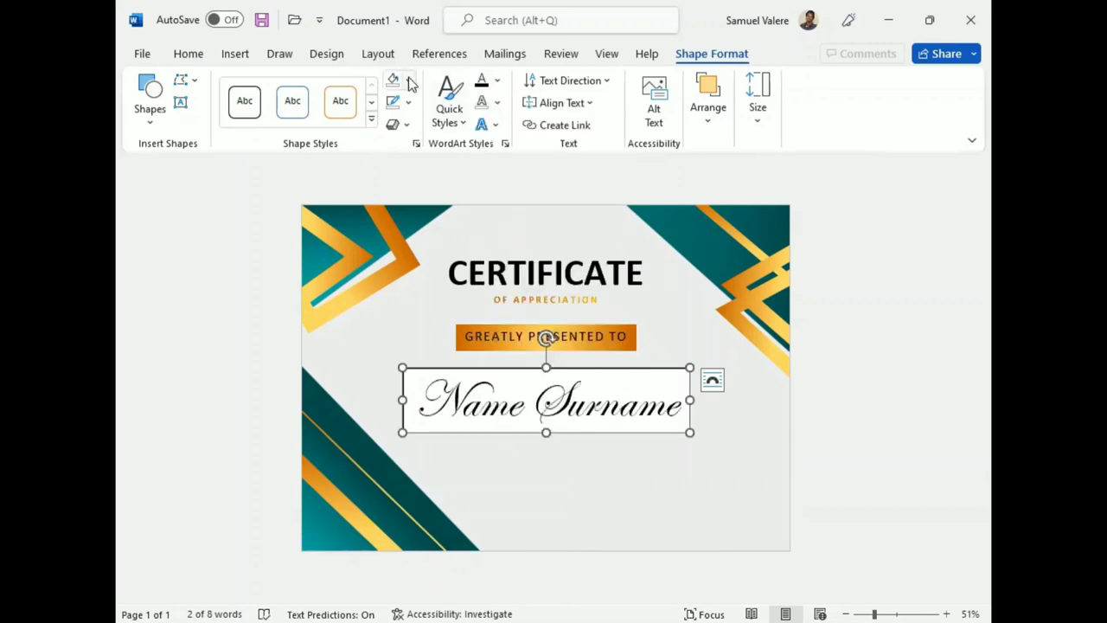
- Give the name box no outline and no fill, and nudge it up closer to the banner
{"action": "left_click", "coordinate": [408, 102]}
{"action": "left_click", "coordinate": [400, 339]}
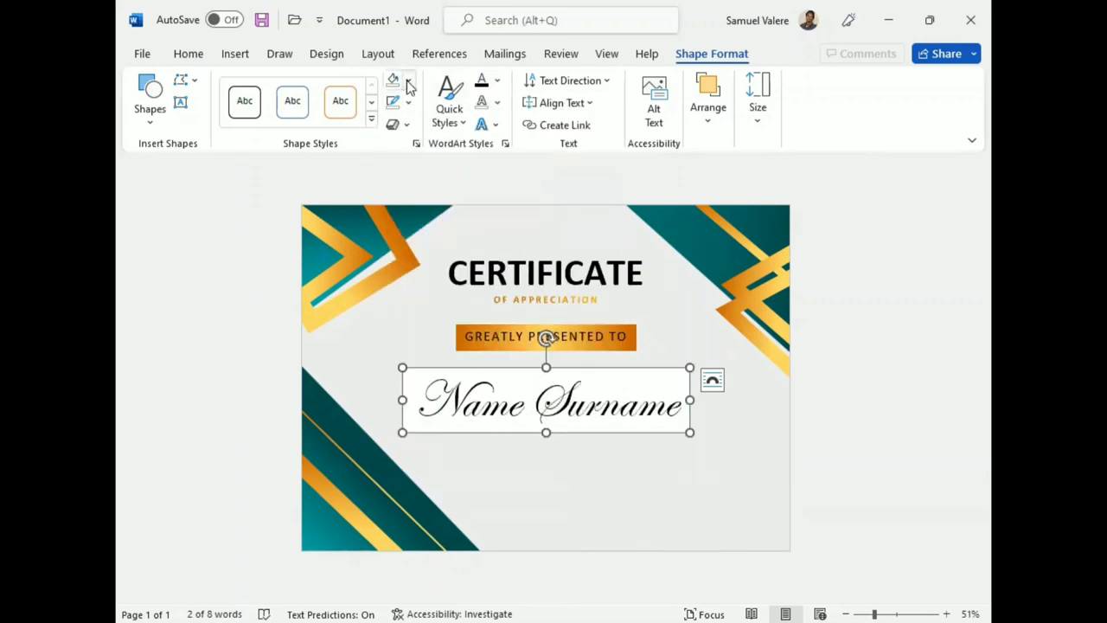
{"action": "left_click", "coordinate": [408, 79]}
{"action": "left_click", "coordinate": [405, 315]}
{"action": "key", "text": "Up"}
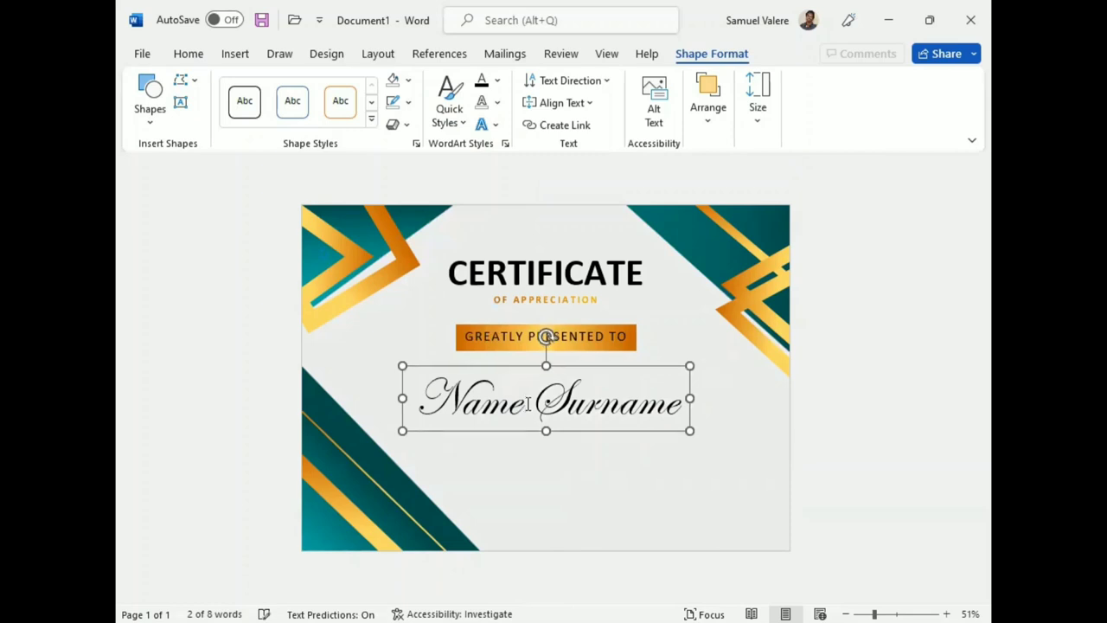
{"action": "key", "text": "Up"}
{"action": "key", "text": "Up"}
{"action": "key", "text": "Up"}
{"action": "key", "text": "Up"}
{"action": "key", "text": "Up"}
{"action": "key", "text": "Up"}
{"action": "key", "text": "Up"}
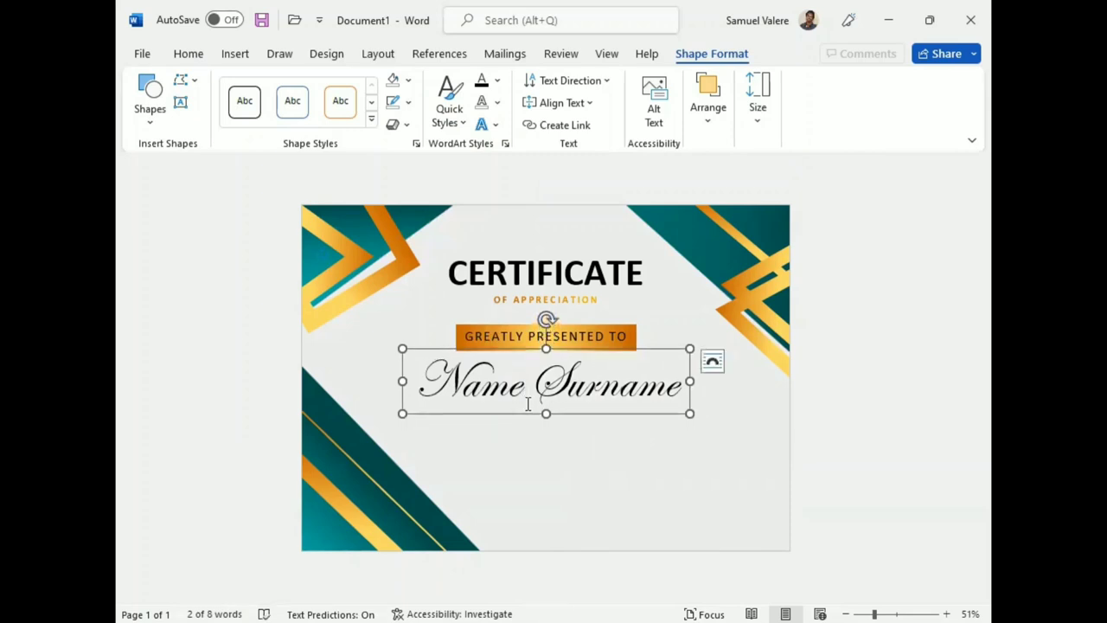
{"action": "key", "text": "Down"}
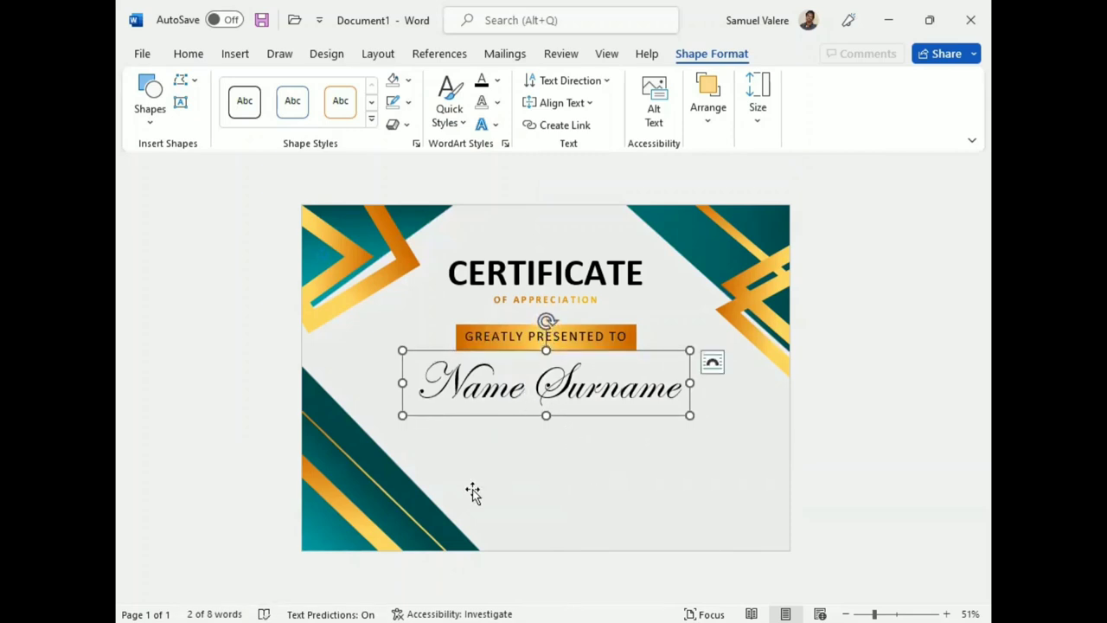
{"action": "left_click", "coordinate": [519, 480]}
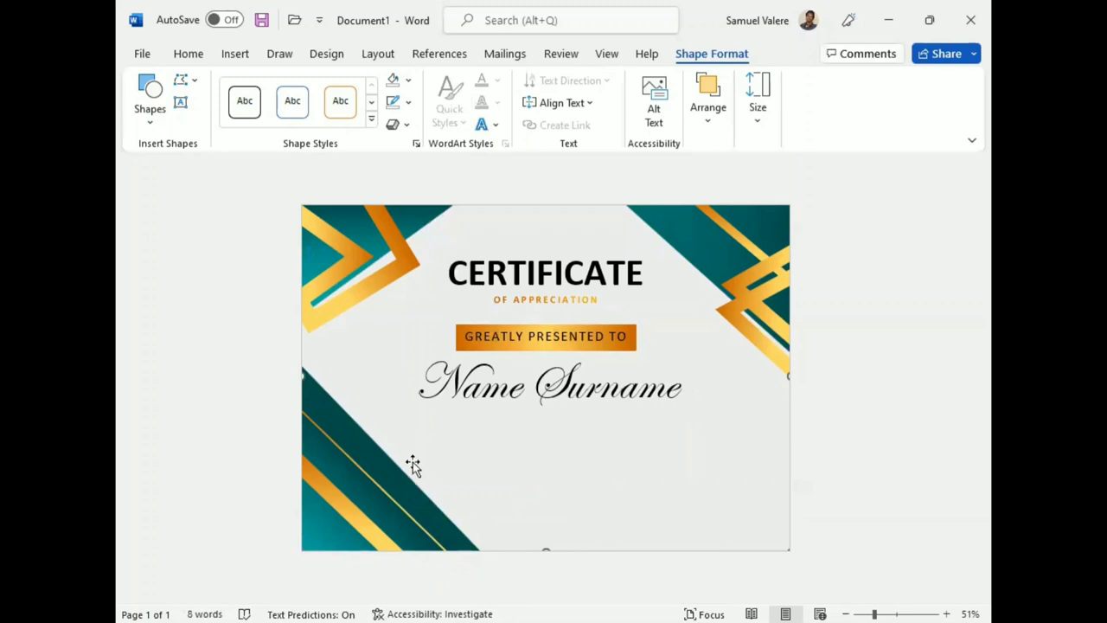
- Duplicate the corner's thin gold line and level it beneath Name Surname
{"action": "left_click", "coordinate": [352, 459]}
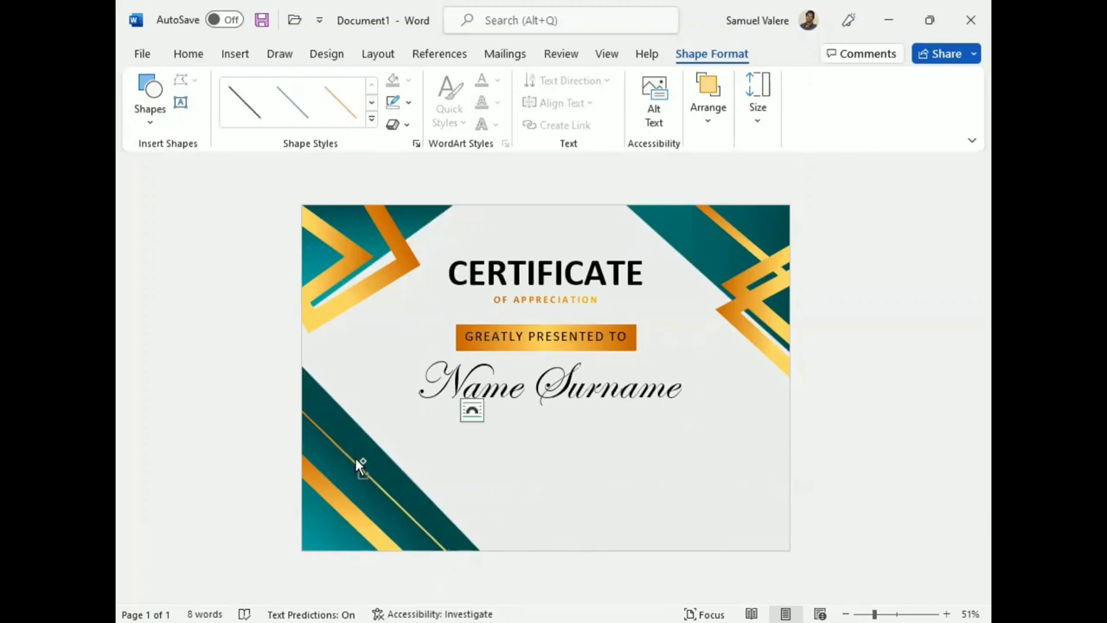
{"action": "left_click_drag", "start_coordinate": [356, 462], "coordinate": [450, 438]}
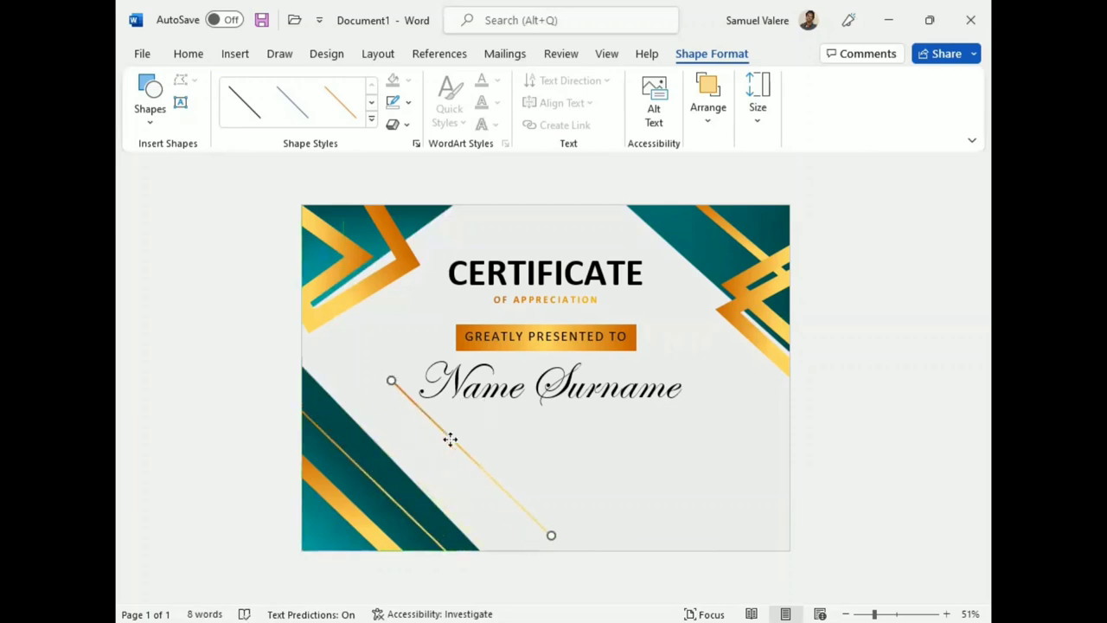
{"action": "left_click_drag", "start_coordinate": [393, 377], "coordinate": [378, 393]}
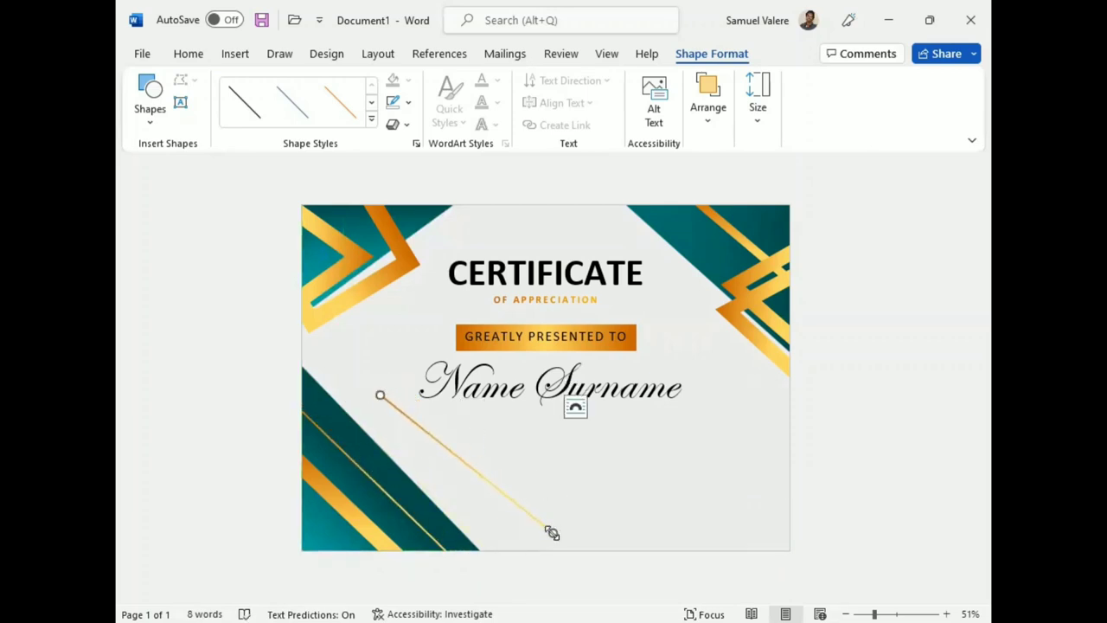
{"action": "left_click_drag", "start_coordinate": [553, 533], "coordinate": [593, 414]}
{"action": "left_click_drag", "start_coordinate": [594, 407], "coordinate": [597, 400]}
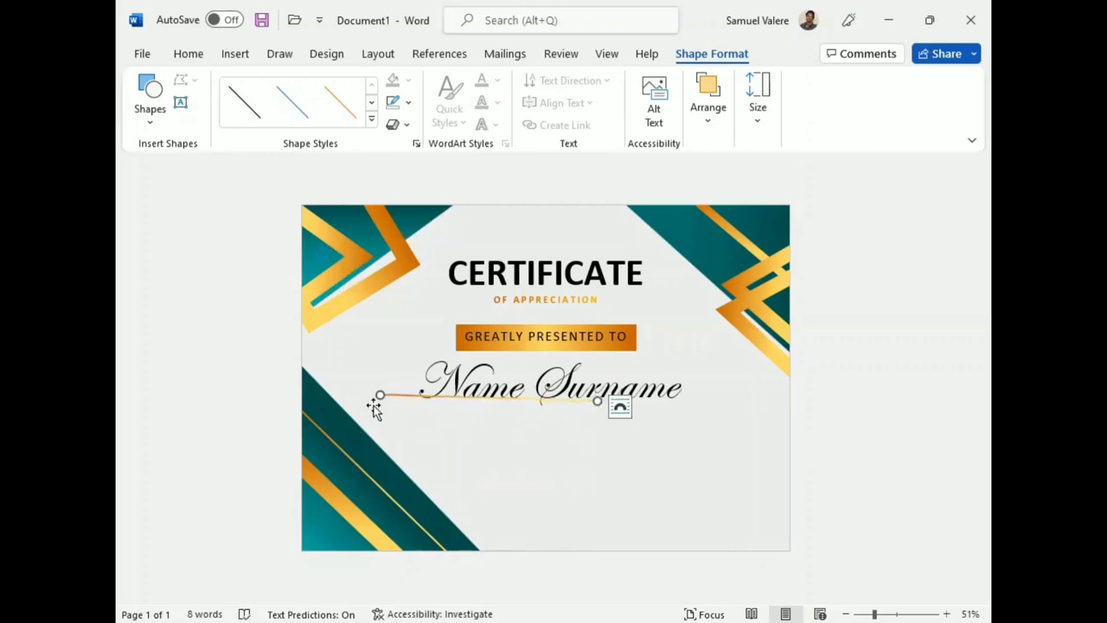
{"action": "left_click_drag", "start_coordinate": [379, 394], "coordinate": [376, 398]}
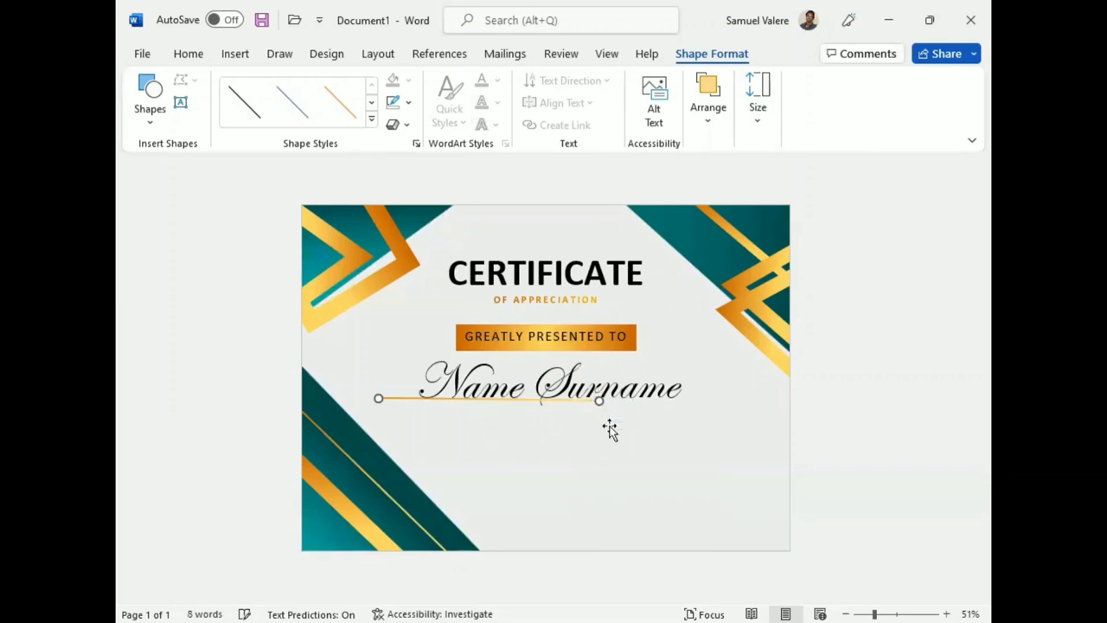
- Stretch the gold line across the full name width and set its weight to ½ pt
{"action": "key", "text": "Right"}
{"action": "key", "text": "Right"}
{"action": "key", "text": "Right"}
{"action": "key", "text": "Down"}
{"action": "key", "text": "Down"}
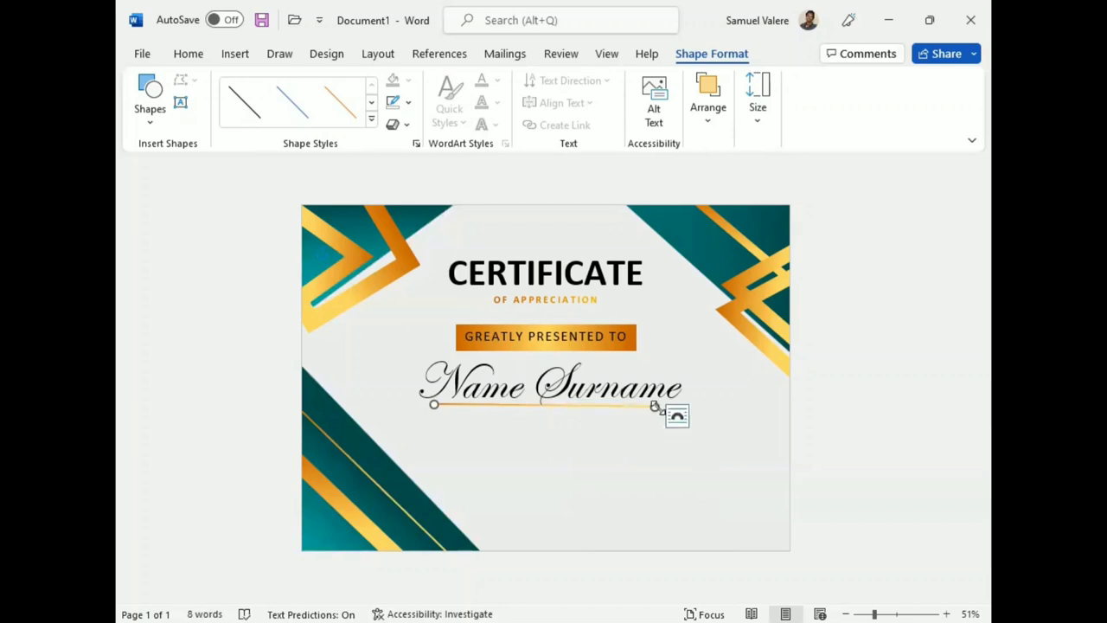
{"action": "left_click_drag", "start_coordinate": [655, 406], "coordinate": [704, 404]}
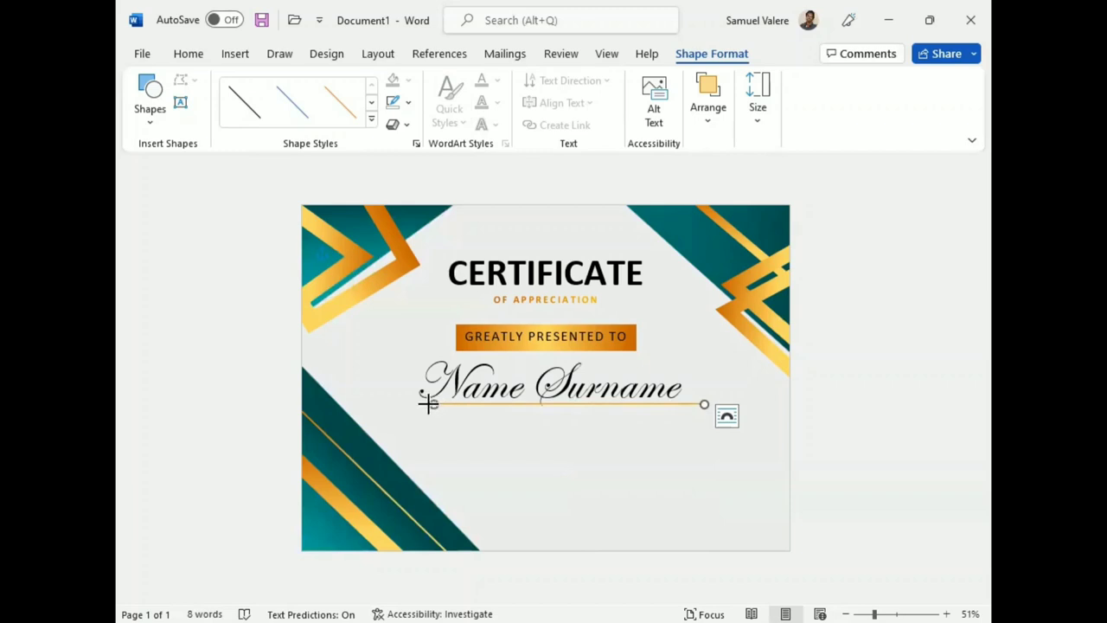
{"action": "left_click_drag", "start_coordinate": [428, 403], "coordinate": [397, 399]}
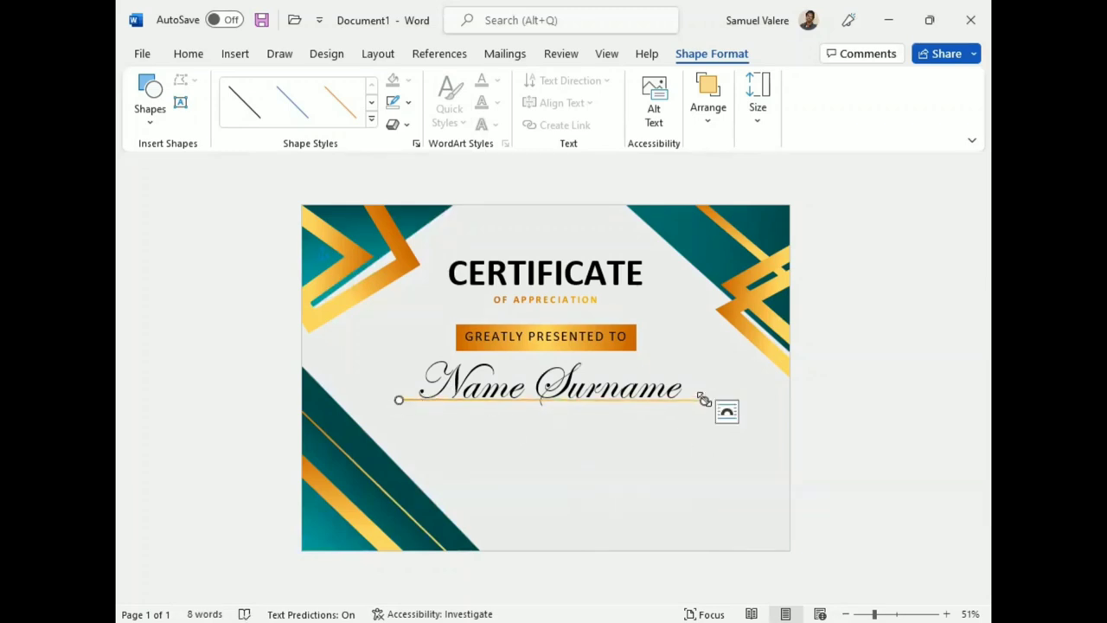
{"action": "left_click_drag", "start_coordinate": [705, 398], "coordinate": [704, 408]}
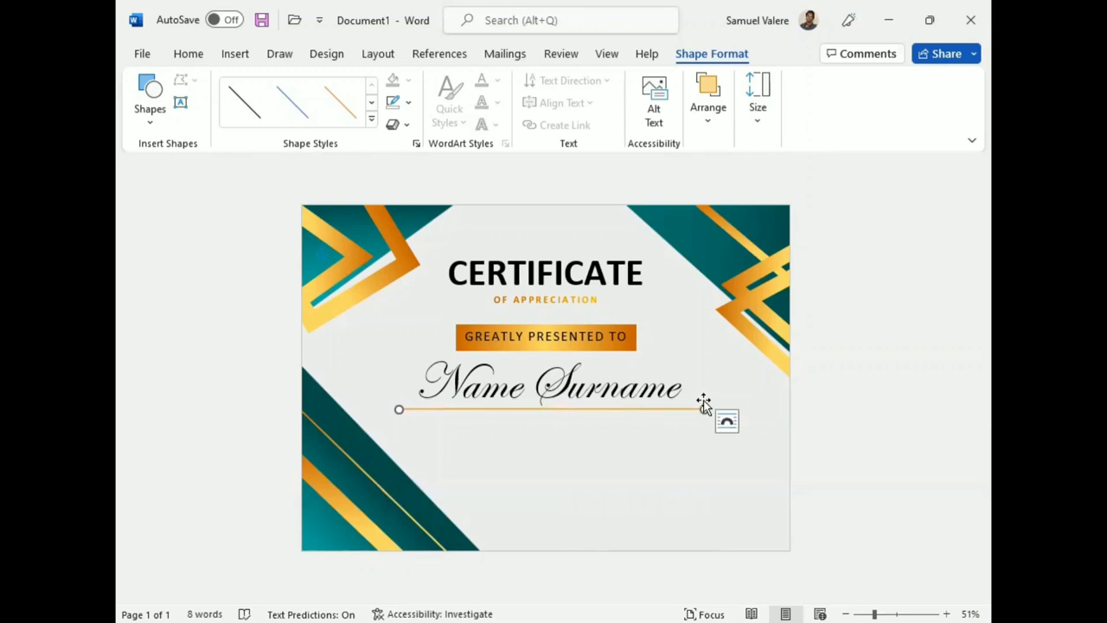
{"action": "left_click", "coordinate": [401, 102]}
{"action": "mouse_move", "coordinate": [459, 391]}
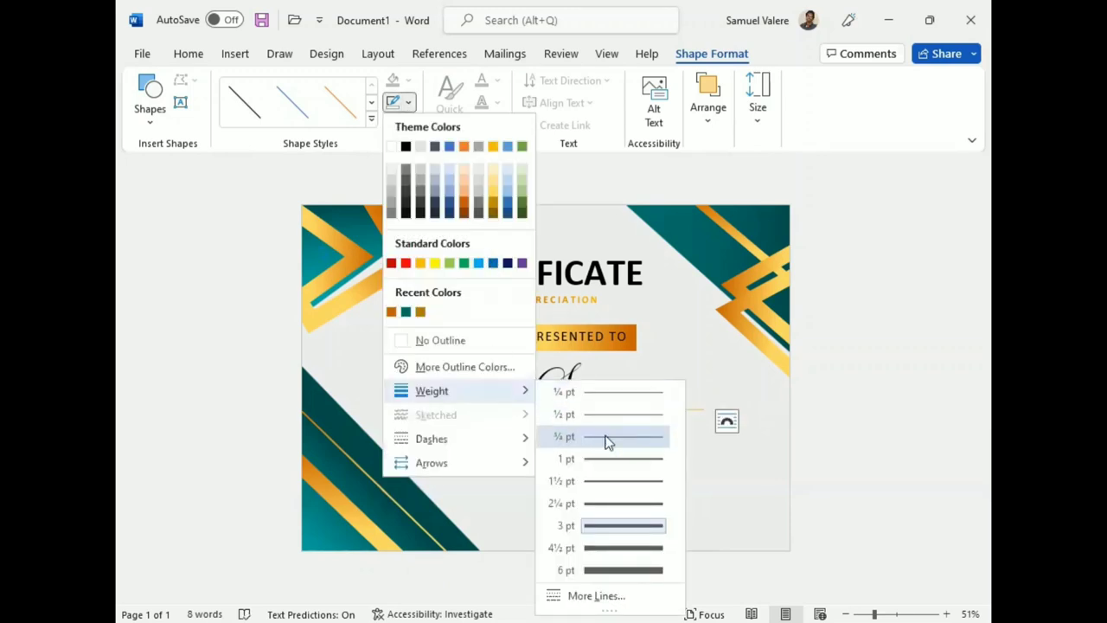
{"action": "left_click", "coordinate": [612, 414]}
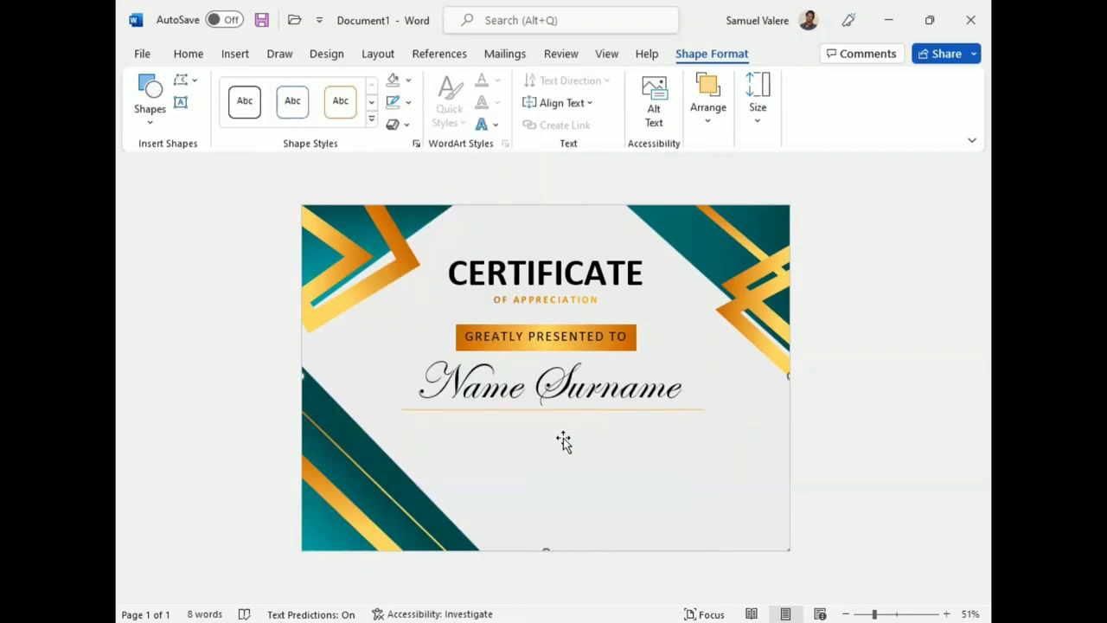
{"action": "left_click", "coordinate": [521, 411]}
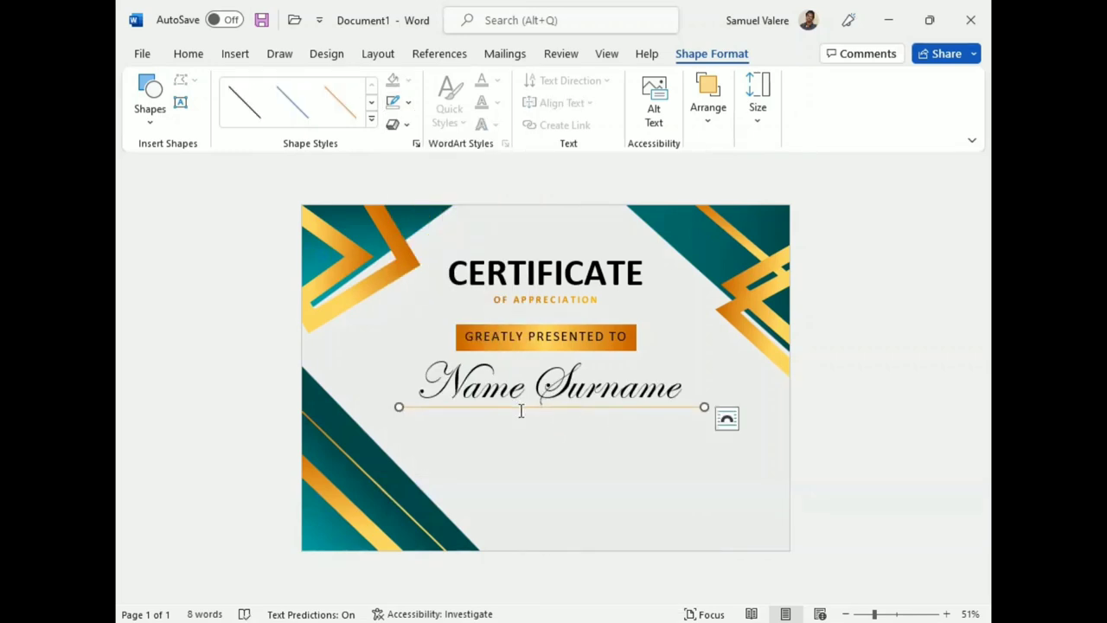
- Draw a text box under the name line and paste the thank-you paragraph as plain text
{"action": "left_click", "coordinate": [532, 462]}
{"action": "left_click", "coordinate": [181, 102]}
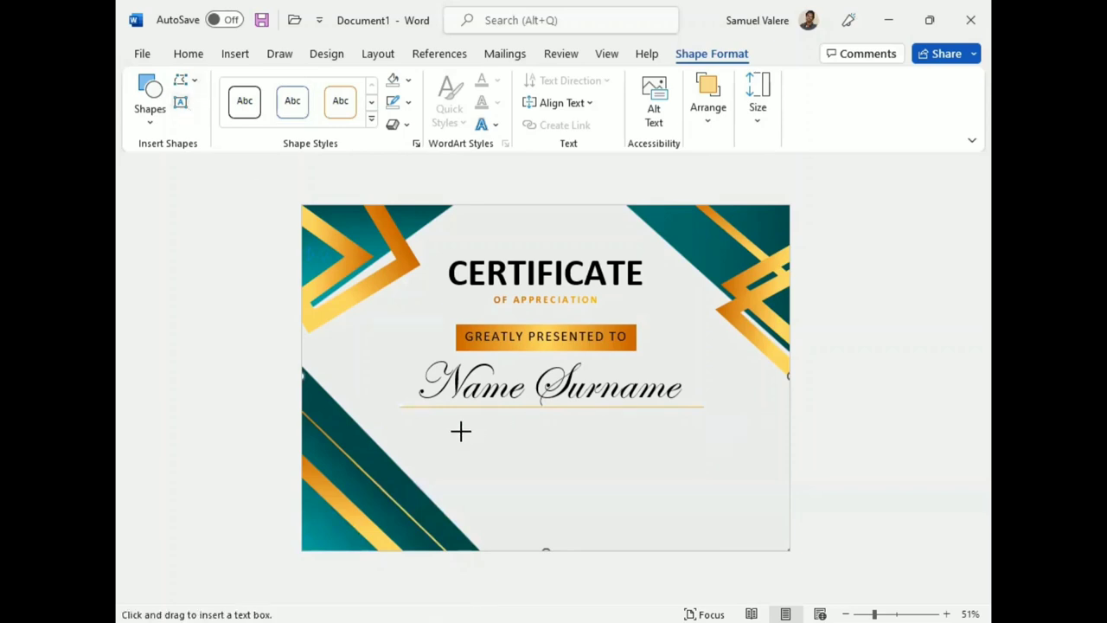
{"action": "left_click_drag", "start_coordinate": [450, 421], "coordinate": [710, 485]}
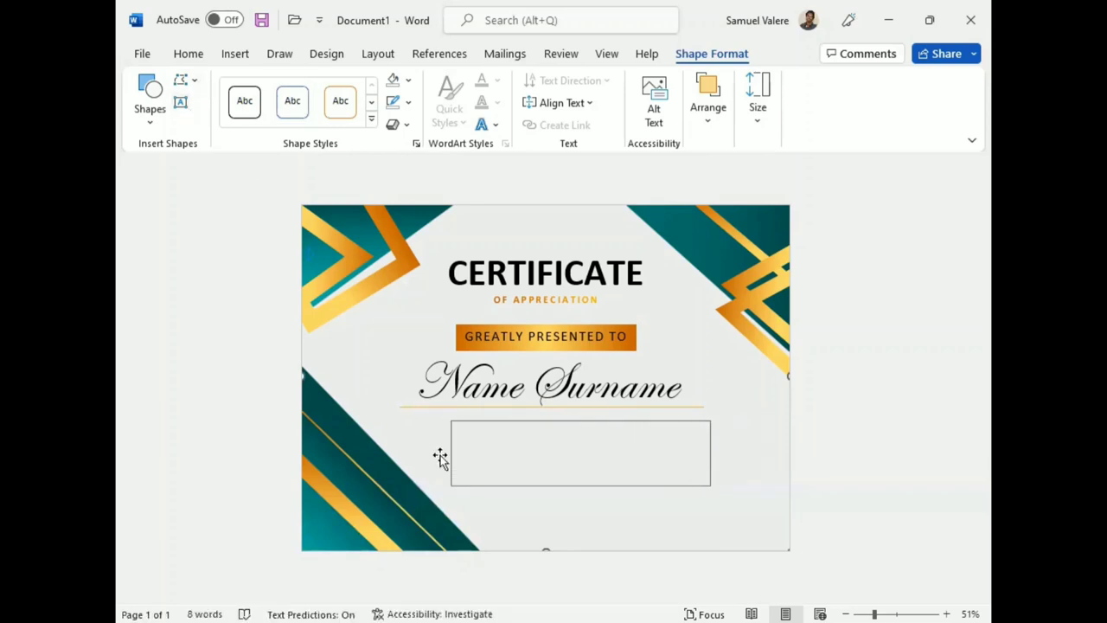
{"action": "left_click_drag", "start_coordinate": [425, 445], "coordinate": [431, 446]}
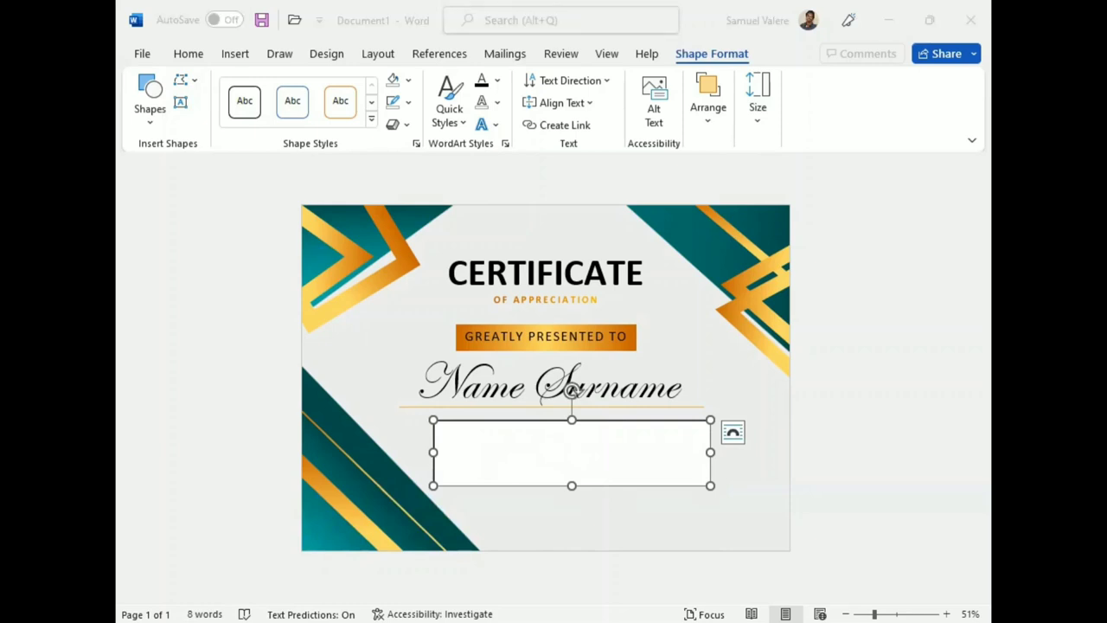
{"action": "left_click", "coordinate": [471, 436]}
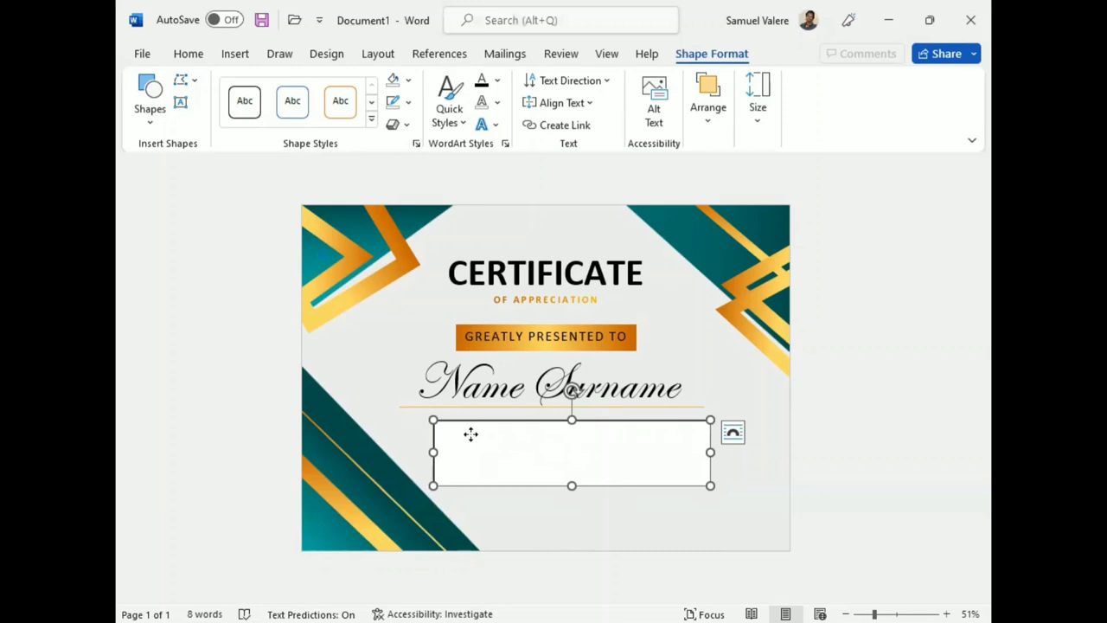
{"action": "right_click", "coordinate": [465, 435]}
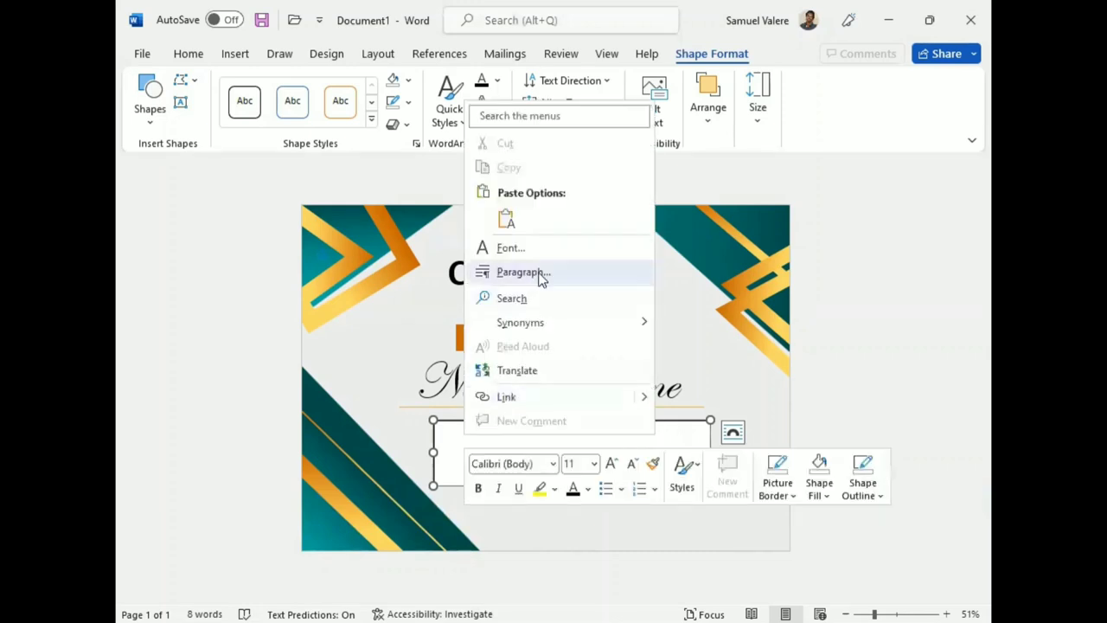
{"action": "left_click", "coordinate": [504, 218]}
- Centre the paragraph at 20 pt, then shorten the box and shift it left under the name
{"action": "triple_click", "coordinate": [476, 435]}
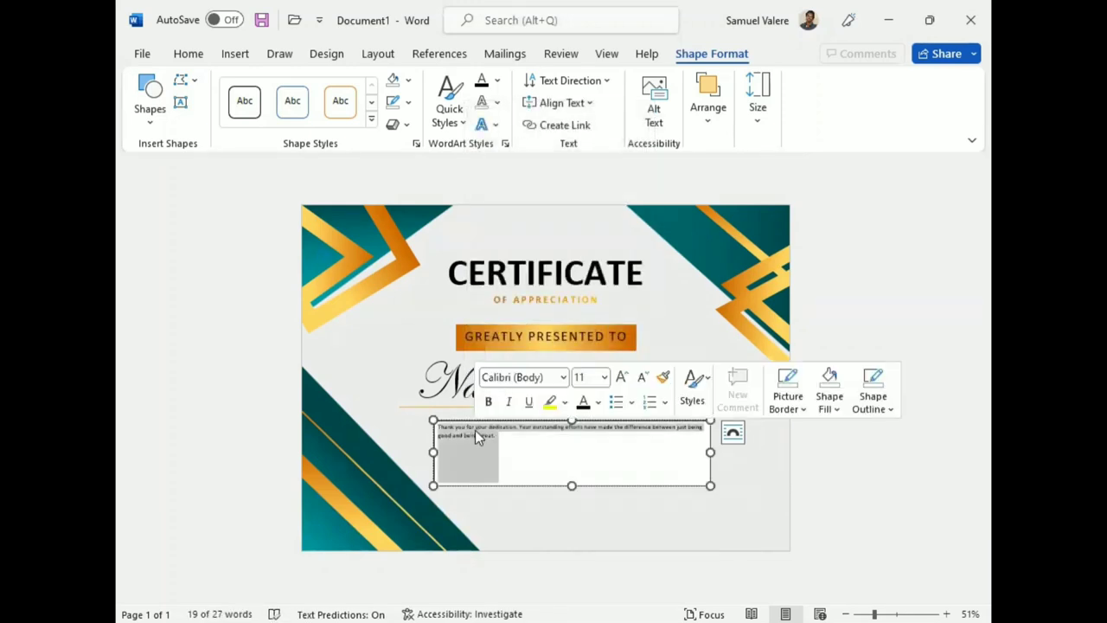
{"action": "left_click", "coordinate": [622, 377]}
{"action": "left_click", "coordinate": [622, 377]}
{"action": "left_click", "coordinate": [622, 377]}
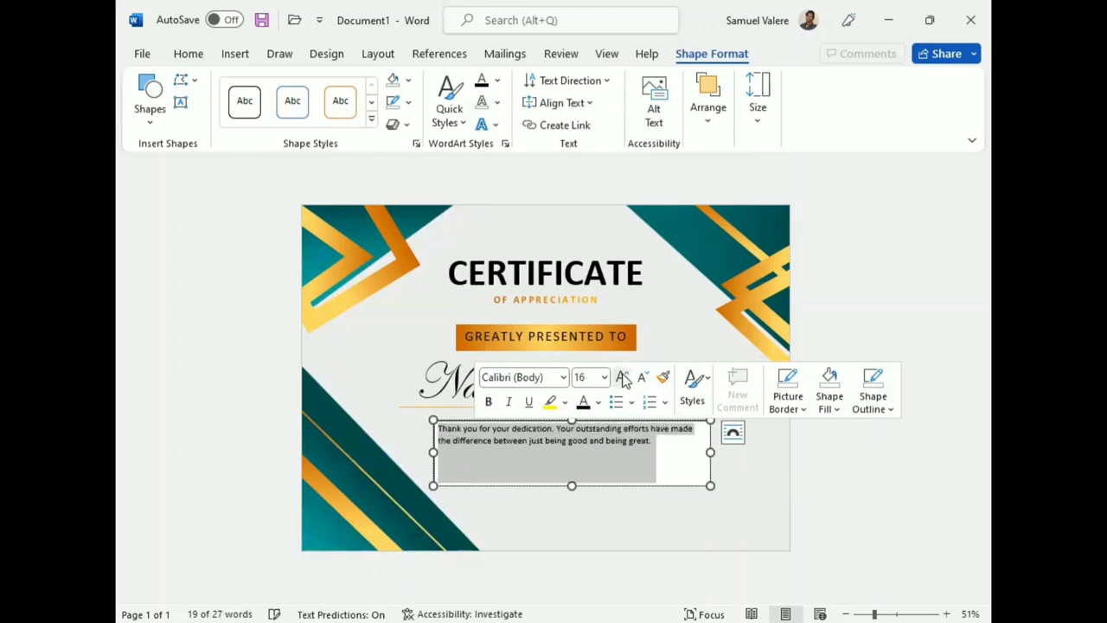
{"action": "left_click", "coordinate": [189, 53]}
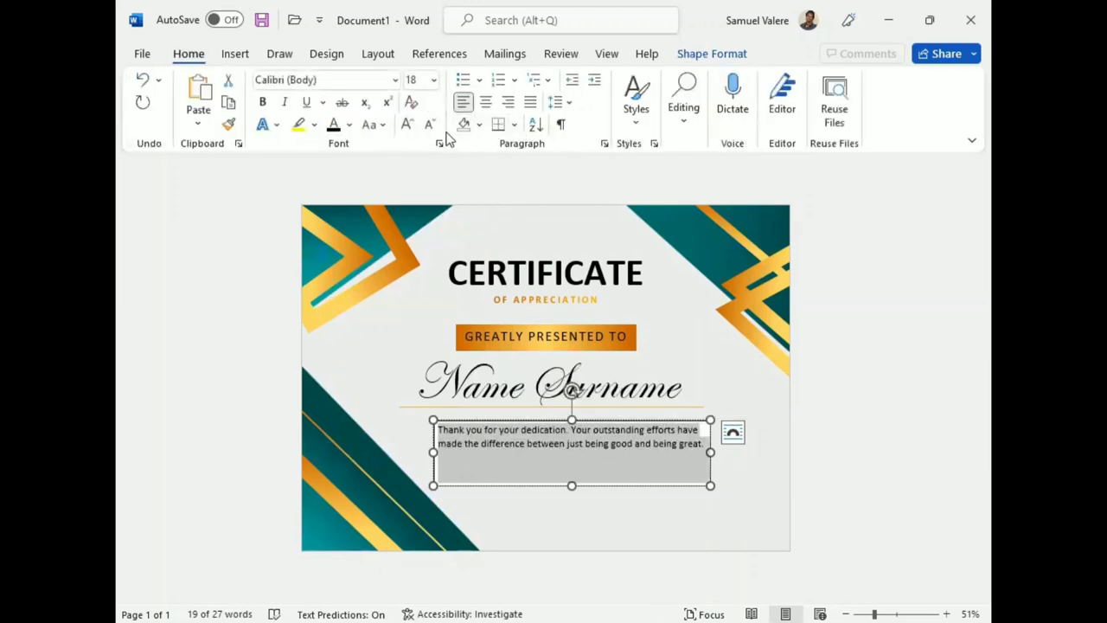
{"action": "left_click", "coordinate": [487, 103]}
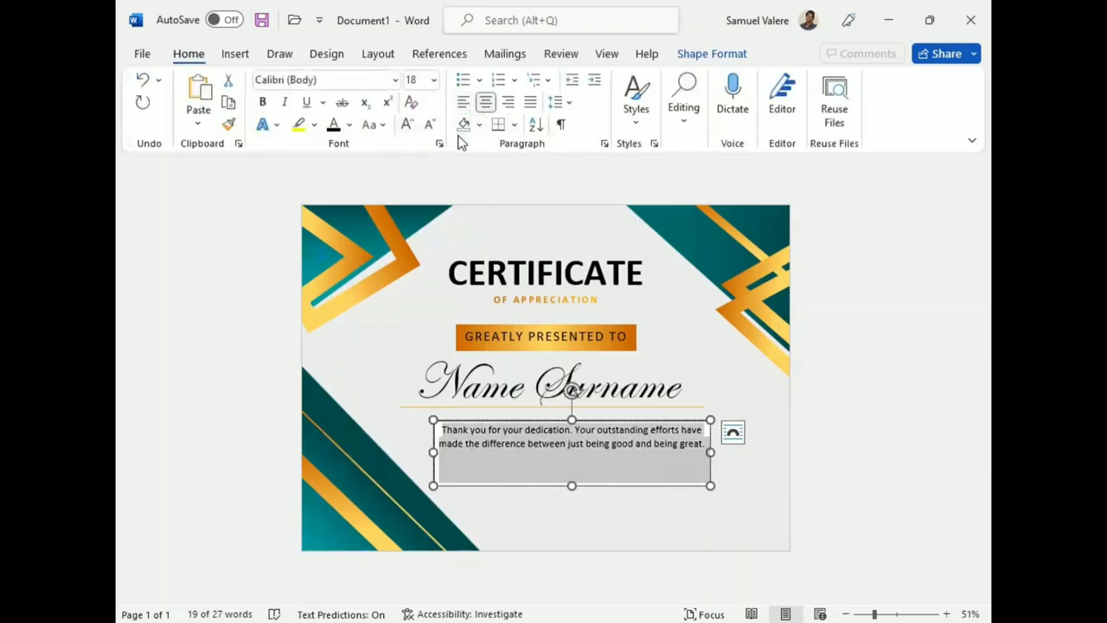
{"action": "left_click", "coordinate": [408, 124]}
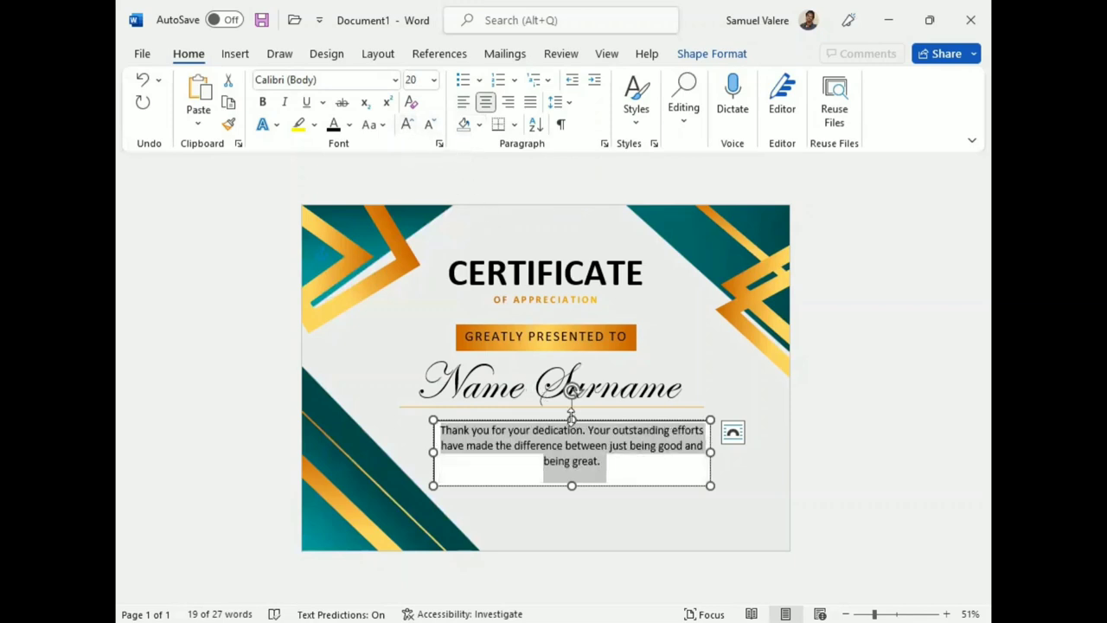
{"action": "left_click_drag", "start_coordinate": [572, 485], "coordinate": [572, 477]}
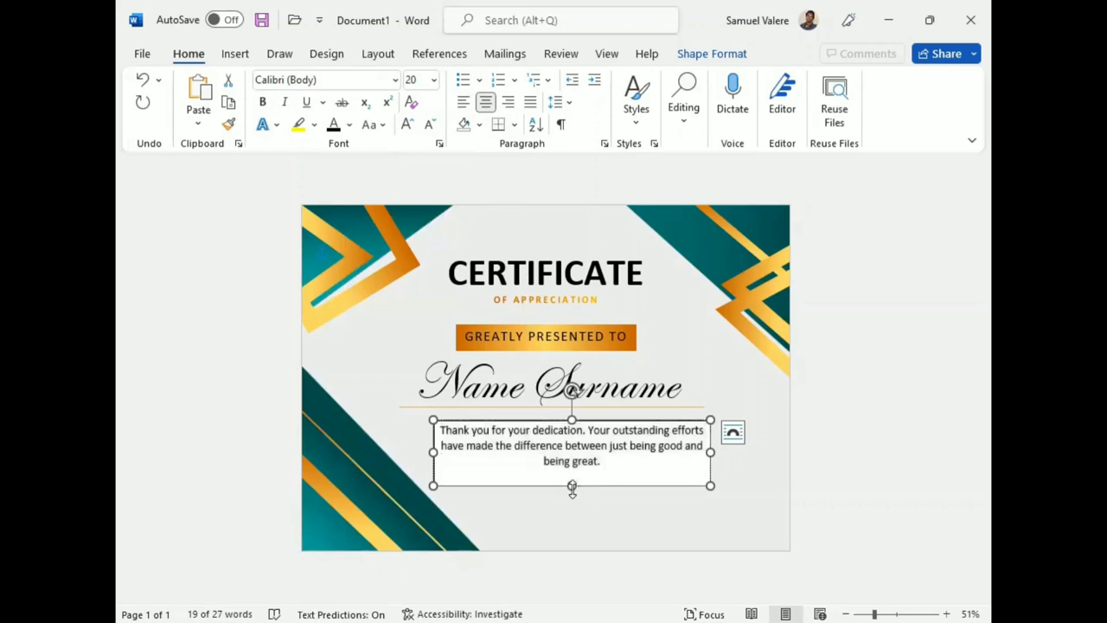
{"action": "left_click_drag", "start_coordinate": [594, 423], "coordinate": [561, 421]}
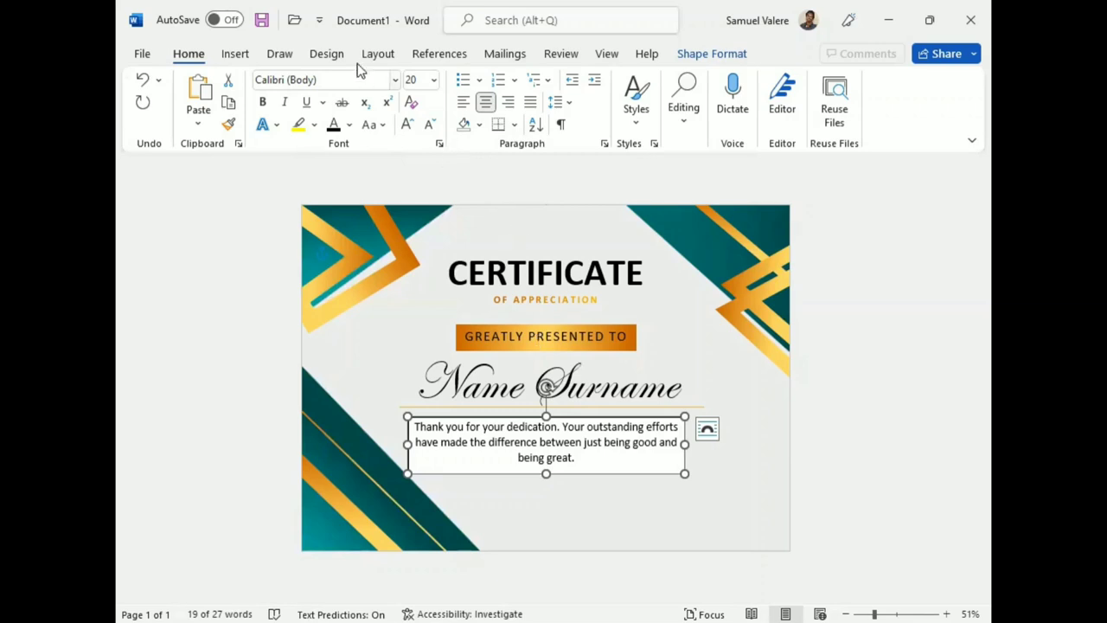
- Give the thank-you text box no outline and no fill
{"action": "left_click", "coordinate": [699, 55]}
{"action": "left_click", "coordinate": [400, 102]}
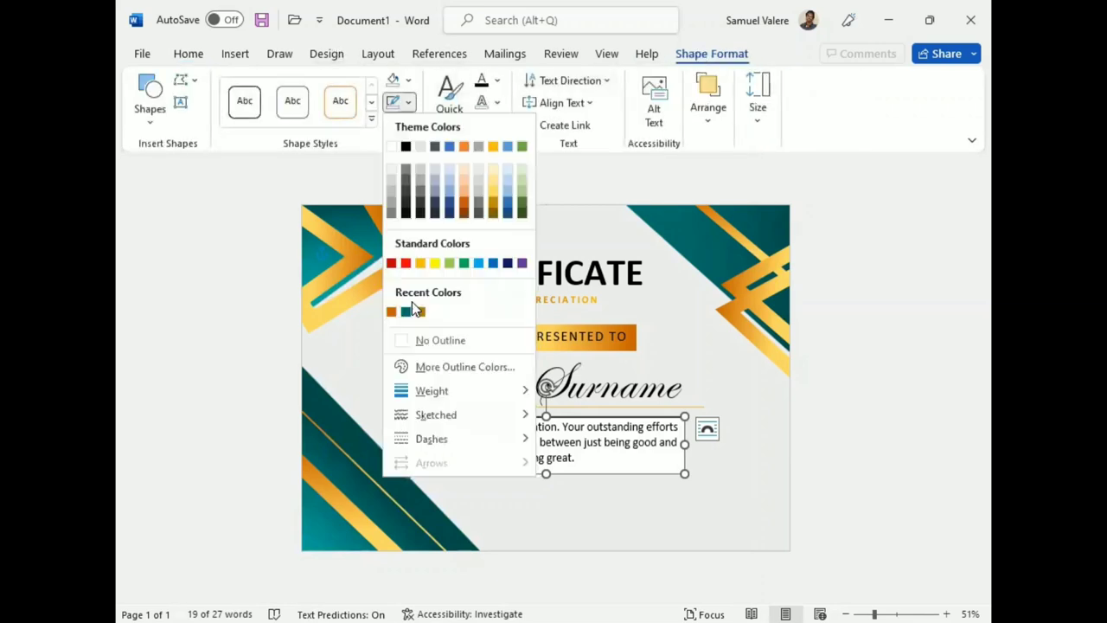
{"action": "left_click", "coordinate": [415, 340]}
{"action": "left_click", "coordinate": [400, 79]}
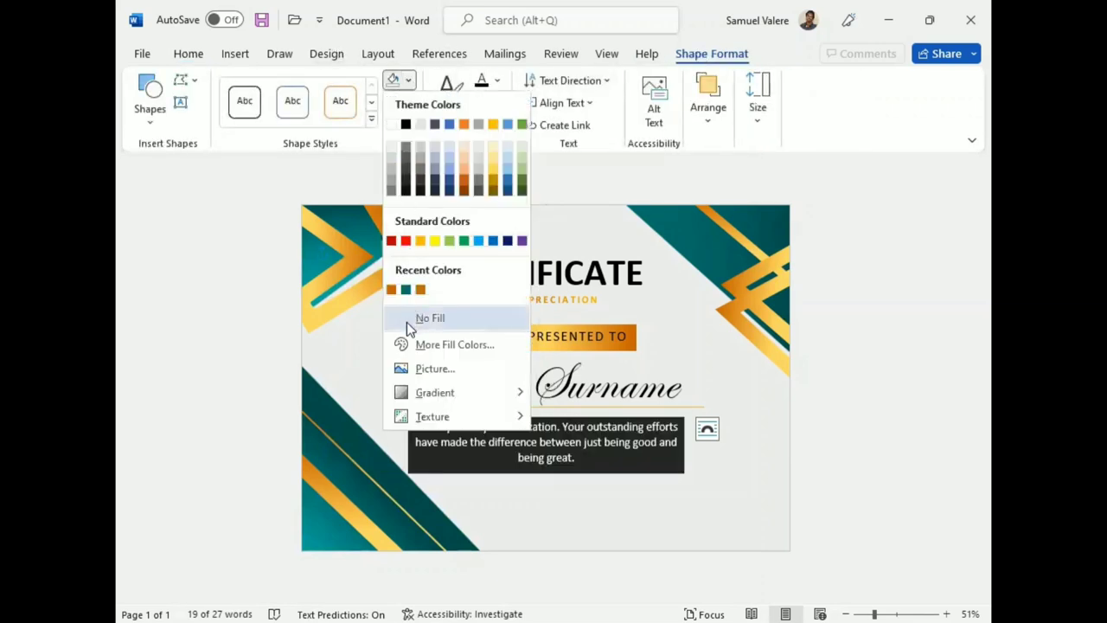
{"action": "left_click", "coordinate": [405, 320]}
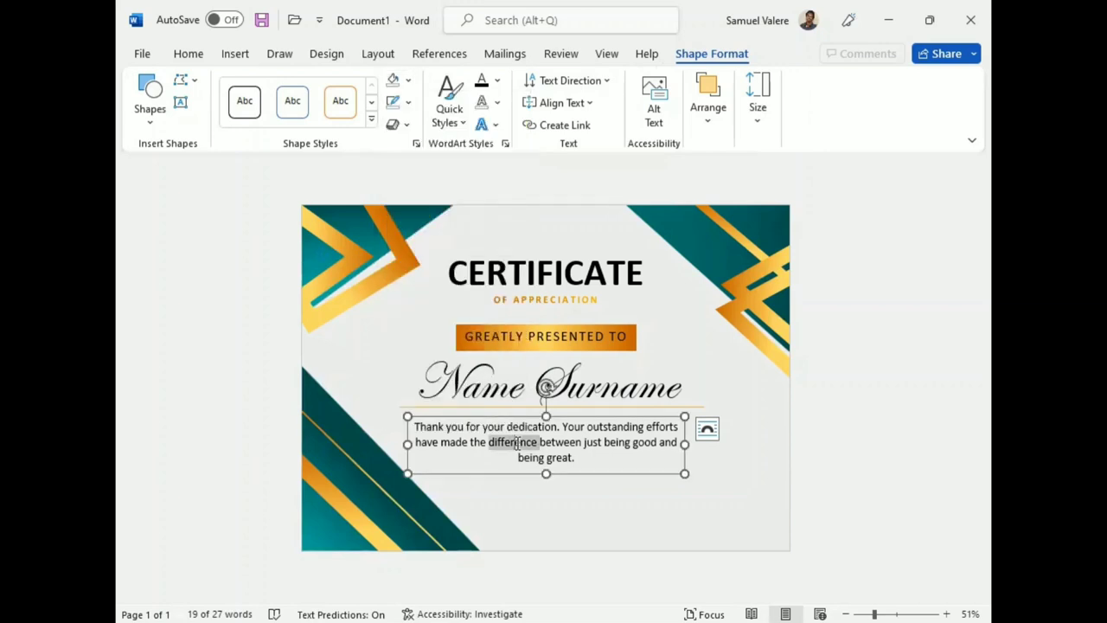
- Set the paragraph to Times New Roman 22 pt, then widen and centre the box
{"action": "triple_click", "coordinate": [517, 443]}
{"action": "left_click", "coordinate": [589, 388]}
{"action": "type", "text": "Times New Rom"}
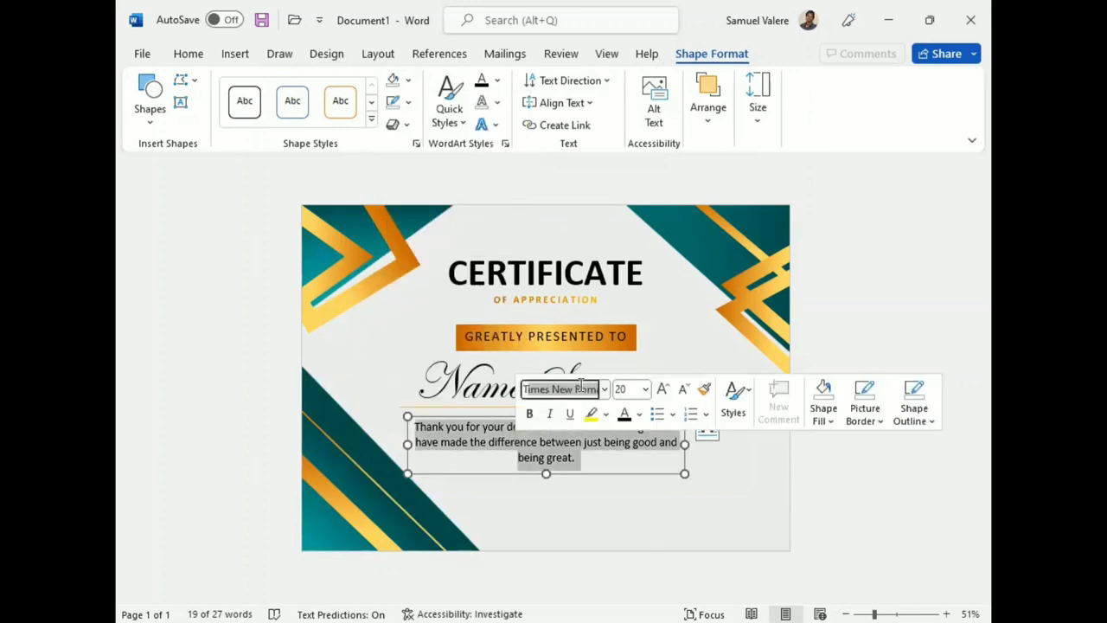
{"action": "key", "text": "Return"}
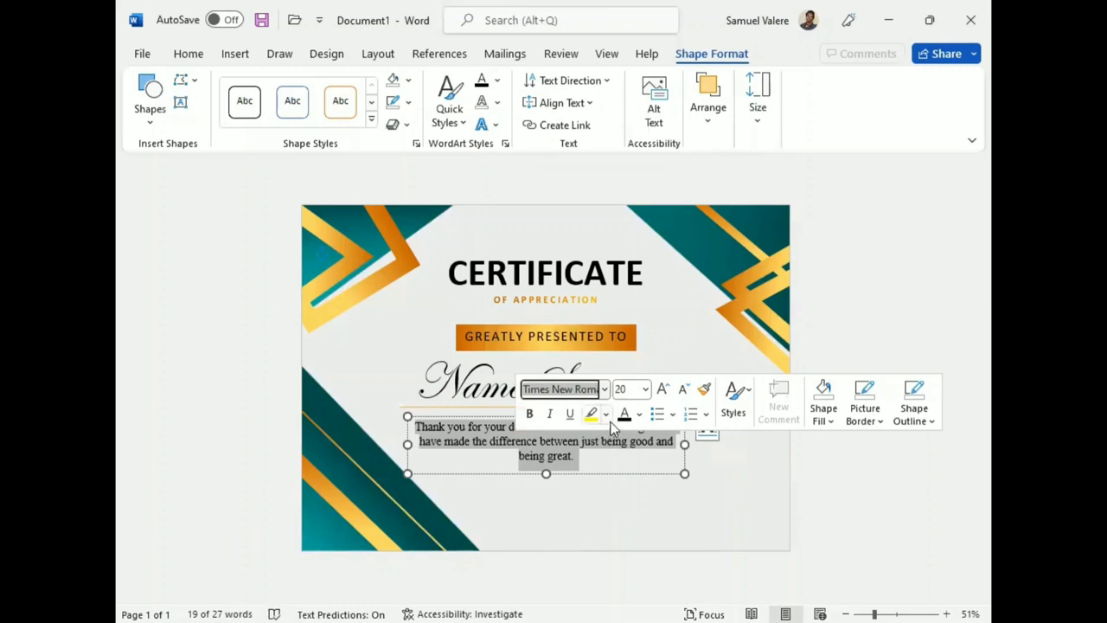
{"action": "left_click", "coordinate": [662, 391]}
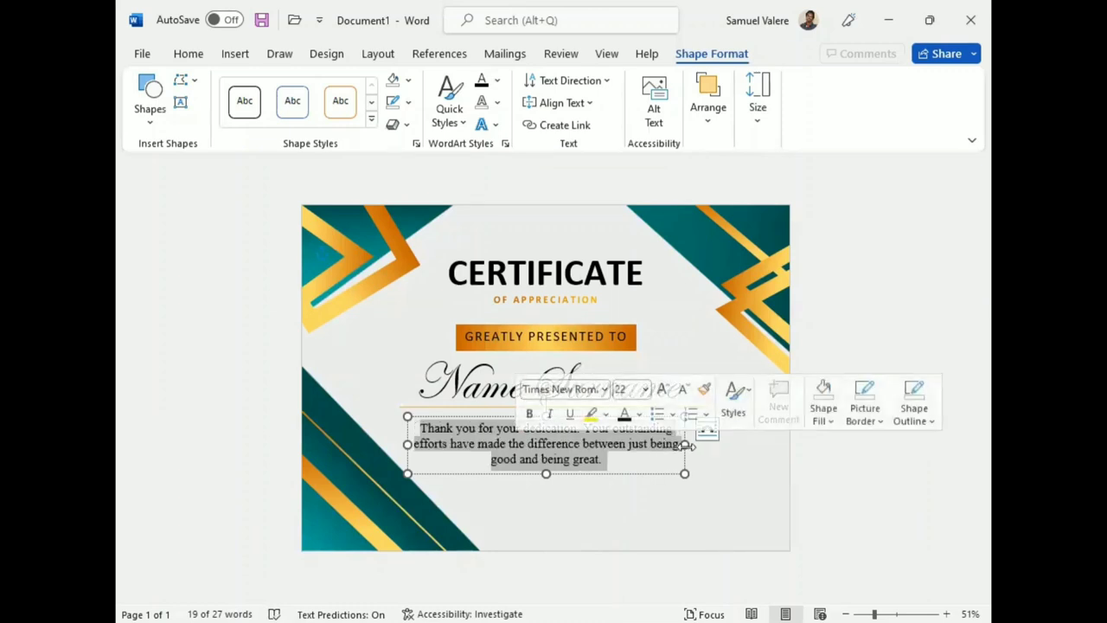
{"action": "left_click_drag", "start_coordinate": [684, 444], "coordinate": [727, 444]}
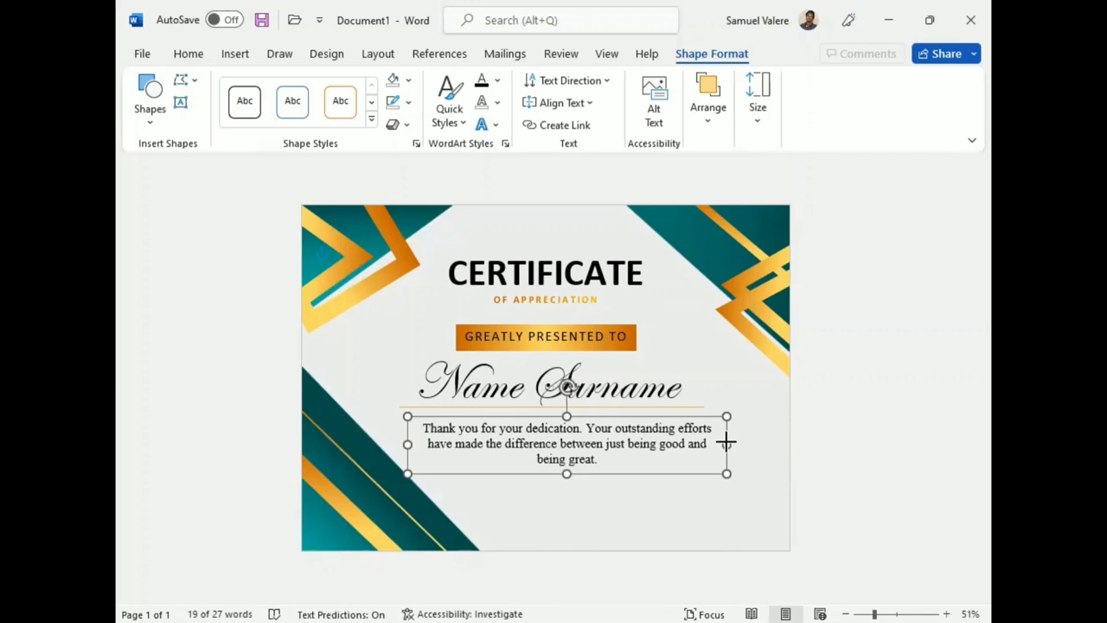
{"action": "left_click_drag", "start_coordinate": [588, 419], "coordinate": [563, 418]}
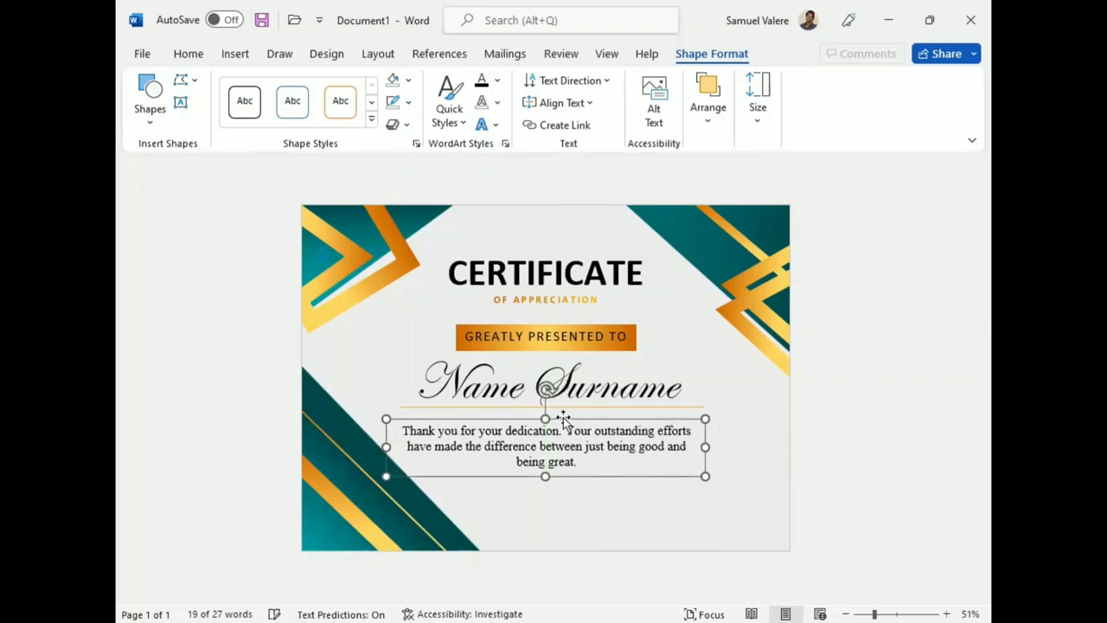
{"action": "left_click", "coordinate": [517, 526]}
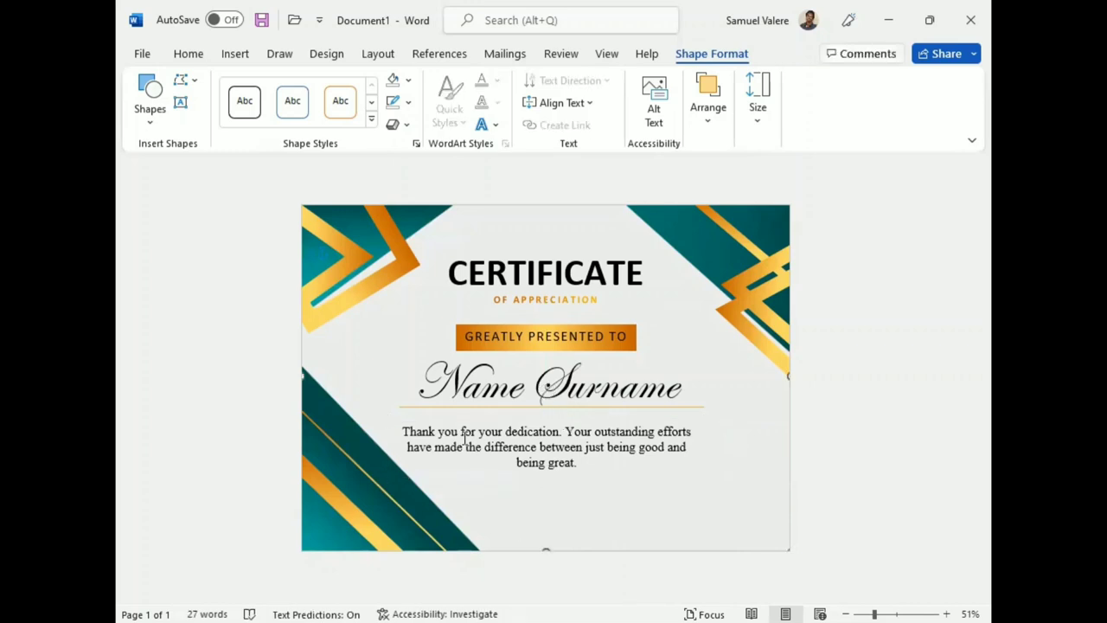
- Draw a short line below the paragraph and place a copy beside it to the right
{"action": "left_click", "coordinate": [150, 90]}
{"action": "left_click", "coordinate": [144, 230]}
{"action": "left_click_drag", "start_coordinate": [444, 502], "coordinate": [528, 501]}
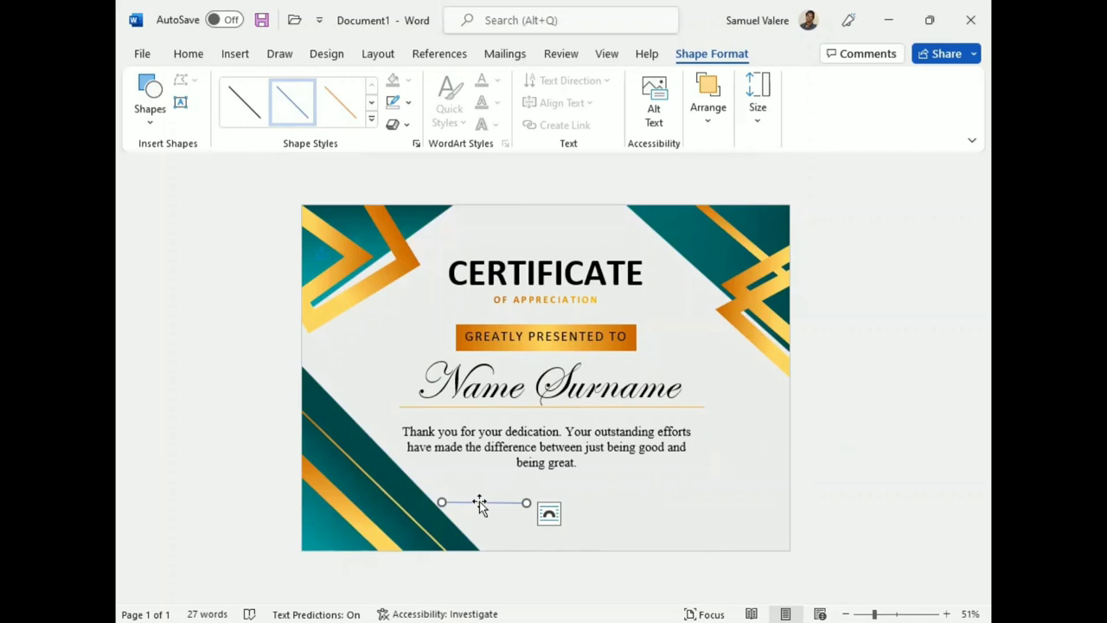
{"action": "key", "text": "Right"}
{"action": "key", "text": "Right"}
{"action": "key", "text": "Right"}
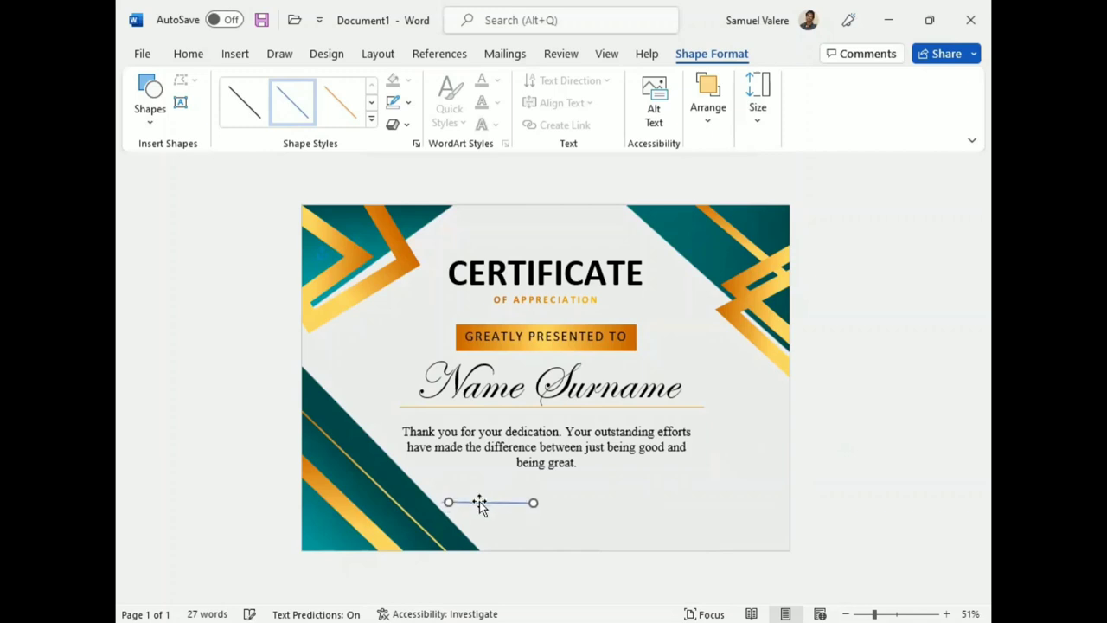
{"action": "key", "text": "Left"}
{"action": "key", "text": "Left"}
{"action": "key", "text": "Left"}
{"action": "key", "text": "ctrl+c"}
{"action": "key", "text": "ctrl+v"}
{"action": "key", "text": "Right"}
{"action": "key", "text": "Right"}
{"action": "key", "text": "Right"}
{"action": "key", "text": "Right"}
{"action": "key", "text": "Right"}
{"action": "key", "text": "Right"}
{"action": "key", "text": "Right"}
{"action": "key", "text": "Right"}
{"action": "key", "text": "Right"}
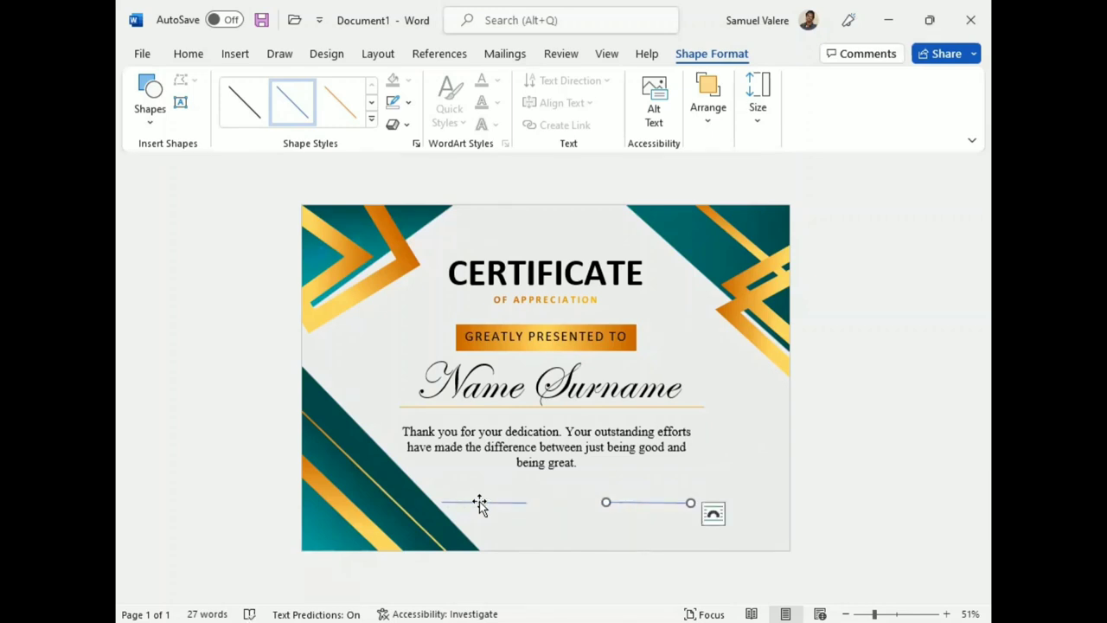
{"action": "key", "text": "Right"}
{"action": "key", "text": "Right"}
{"action": "key", "text": "Right"}
{"action": "key", "text": "Right"}
{"action": "key", "text": "Right"}
{"action": "key", "text": "Right"}
{"action": "key", "text": "Right"}
{"action": "key", "text": "Right"}
{"action": "key", "text": "Left"}
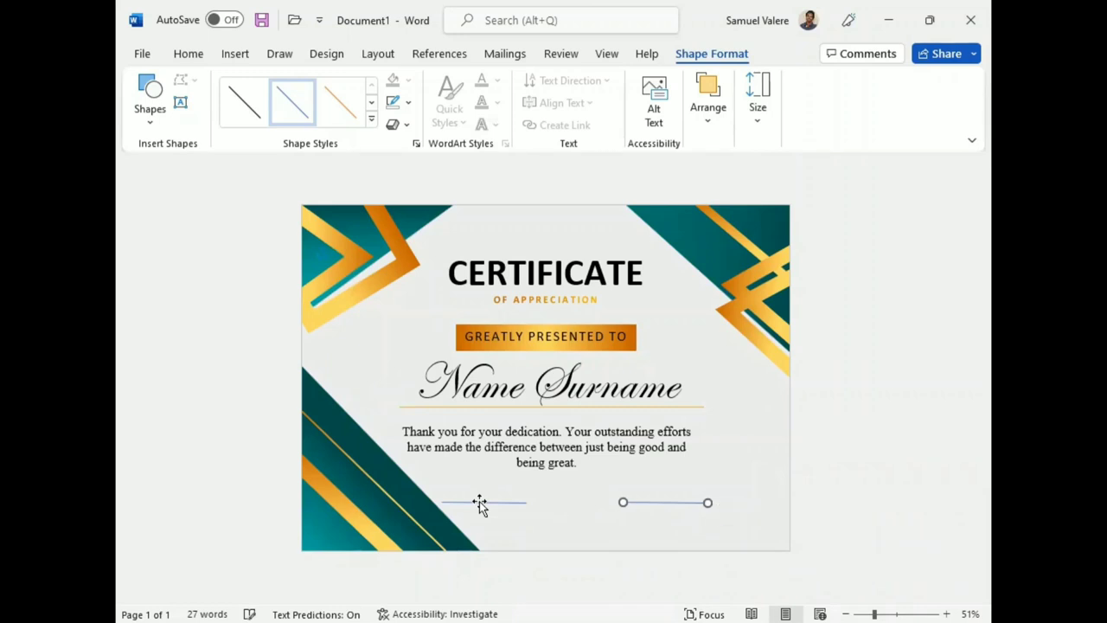
{"action": "key", "text": "Right"}
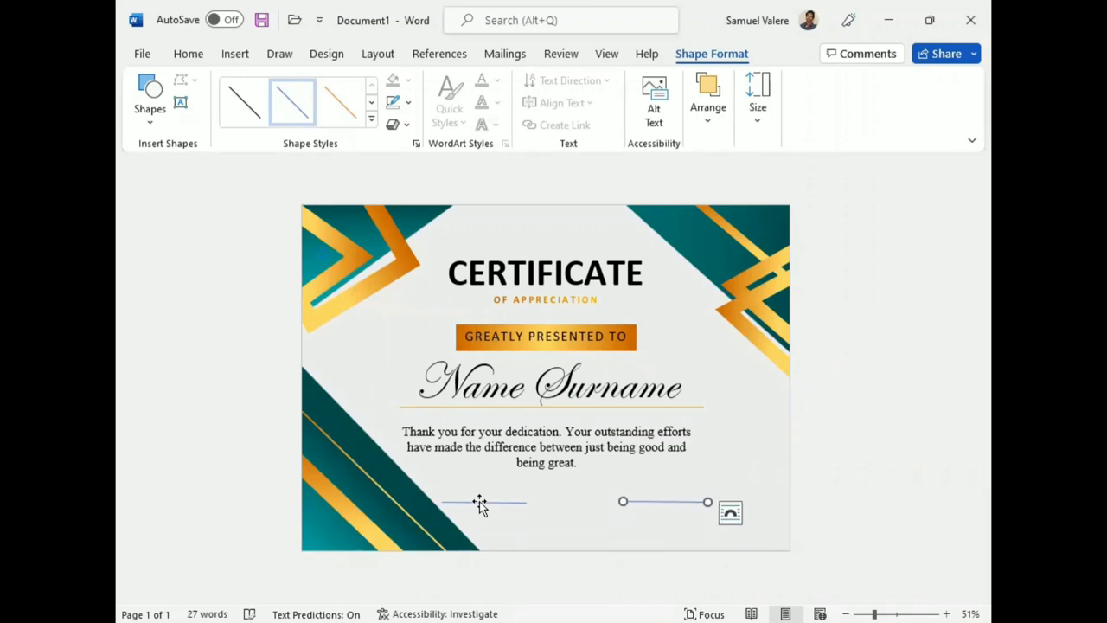
{"action": "key", "text": "Left"}
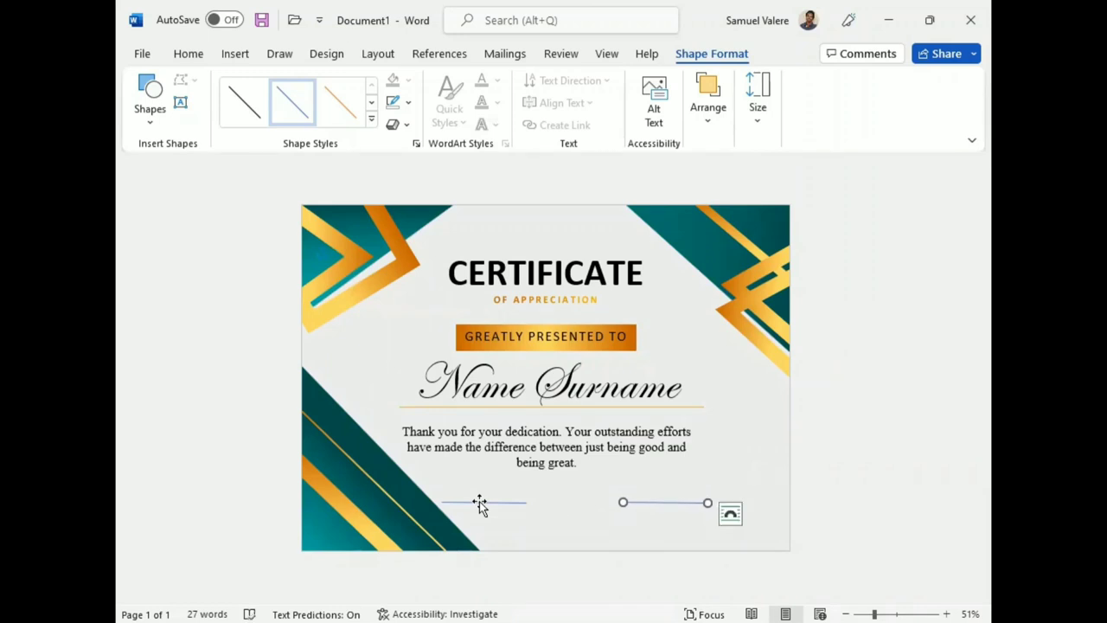
- Make both signature lines black
{"action": "left_click", "coordinate": [480, 503], "text": "shift"}
{"action": "left_click", "coordinate": [408, 102]}
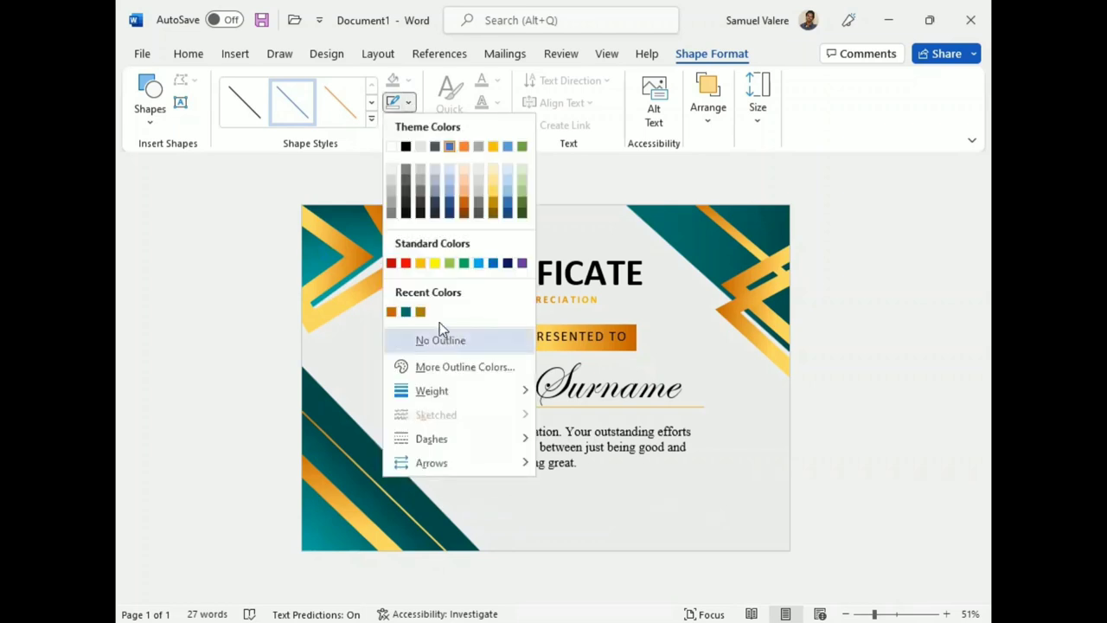
{"action": "left_click", "coordinate": [405, 146]}
{"action": "left_click", "coordinate": [589, 532]}
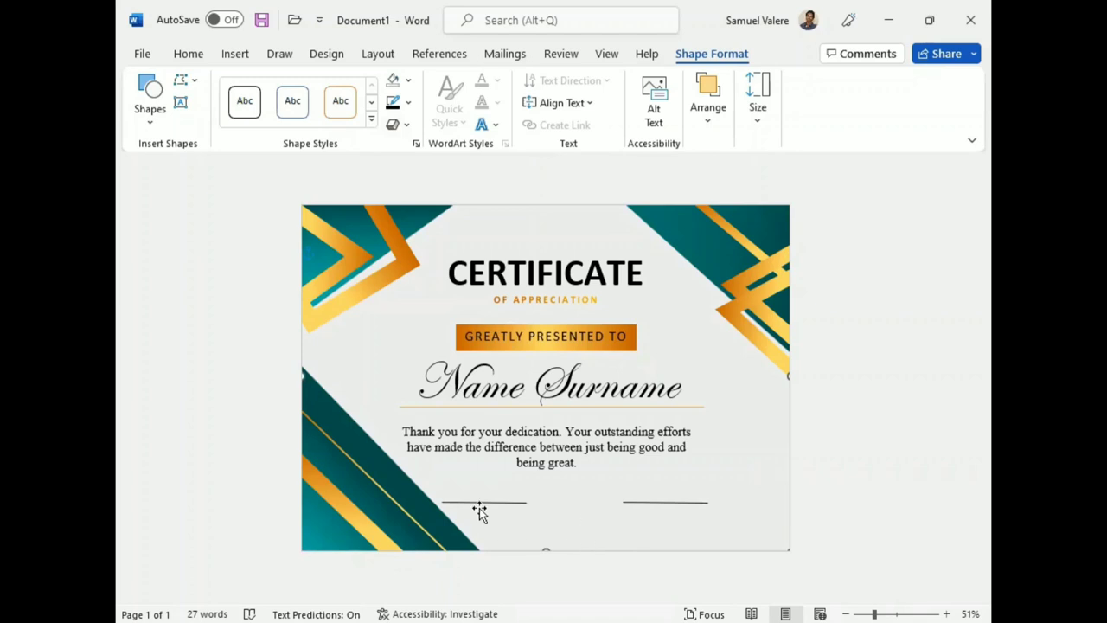
{"action": "left_click", "coordinate": [180, 102]}
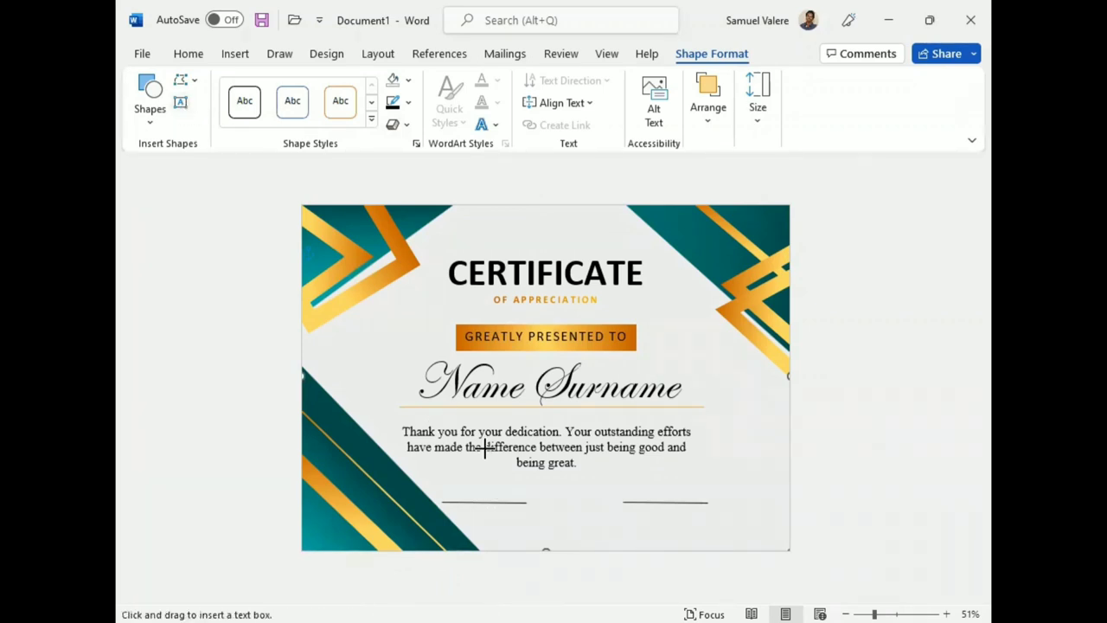
- Add a 'Date' text box below the left line in Times New Roman
{"action": "left_click_drag", "start_coordinate": [462, 510], "coordinate": [526, 528]}
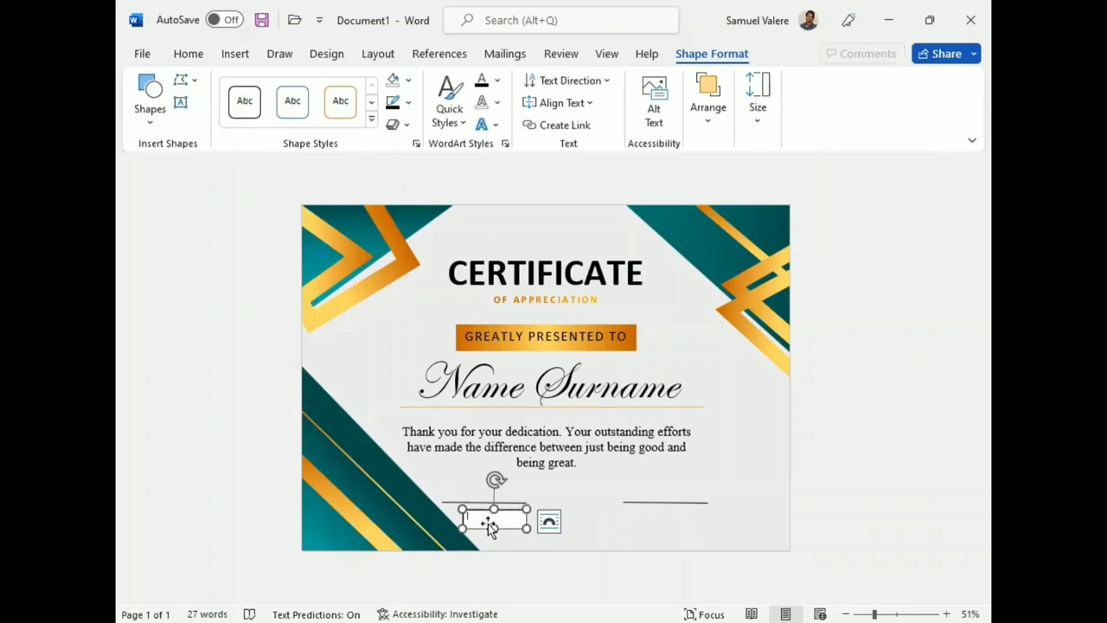
{"action": "type", "text": "Date"}
{"action": "double_click", "coordinate": [474, 519]}
{"action": "left_click", "coordinate": [188, 53]}
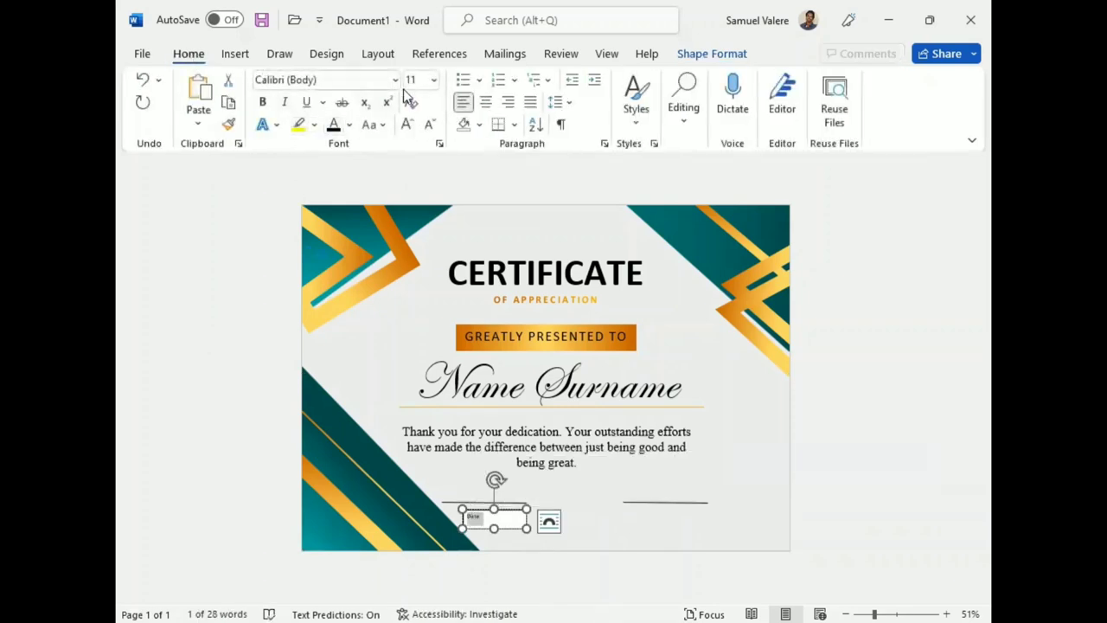
{"action": "left_click", "coordinate": [360, 77]}
{"action": "type", "text": "Times New Roman"}
{"action": "key", "text": "Return"}
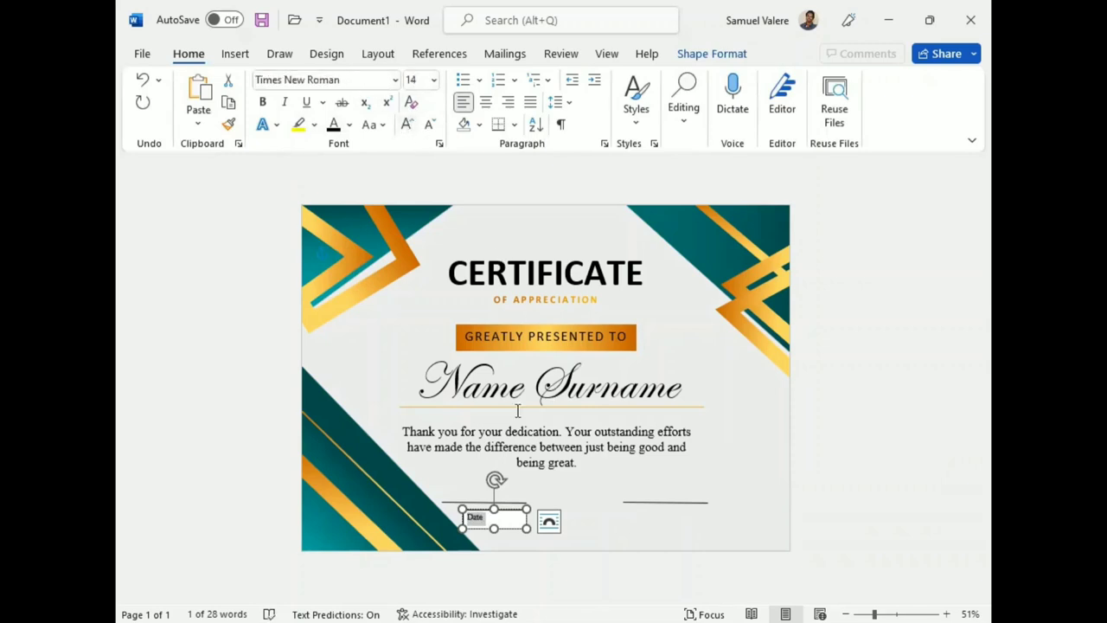
- Remove the Date box's outline and fill, and centre it under the left line
{"action": "left_click", "coordinate": [696, 55]}
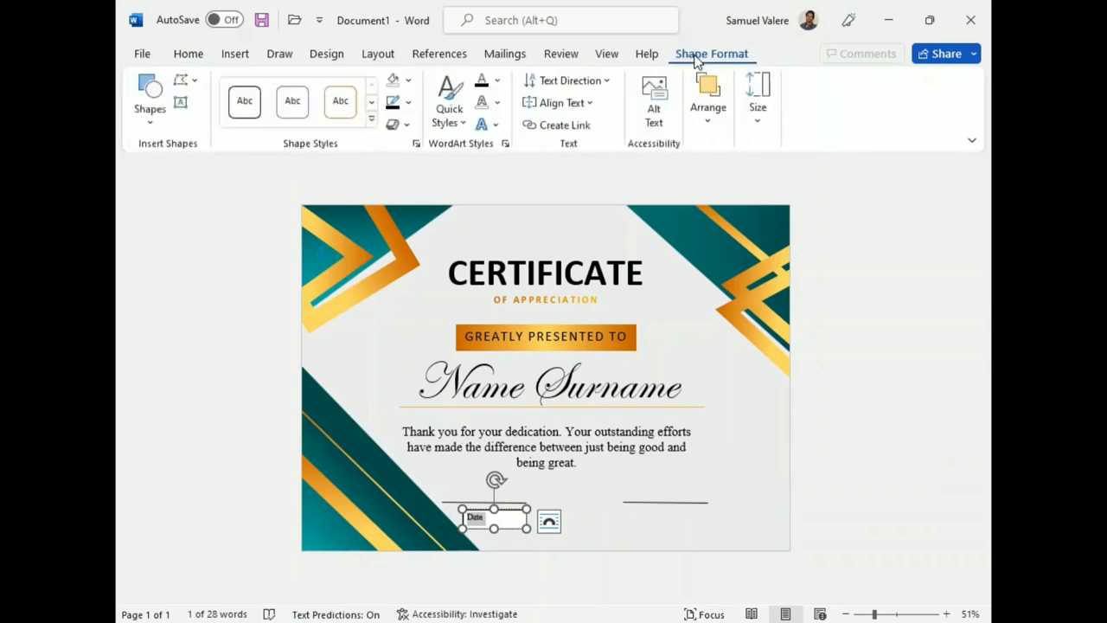
{"action": "left_click", "coordinate": [408, 103]}
{"action": "left_click", "coordinate": [441, 340]}
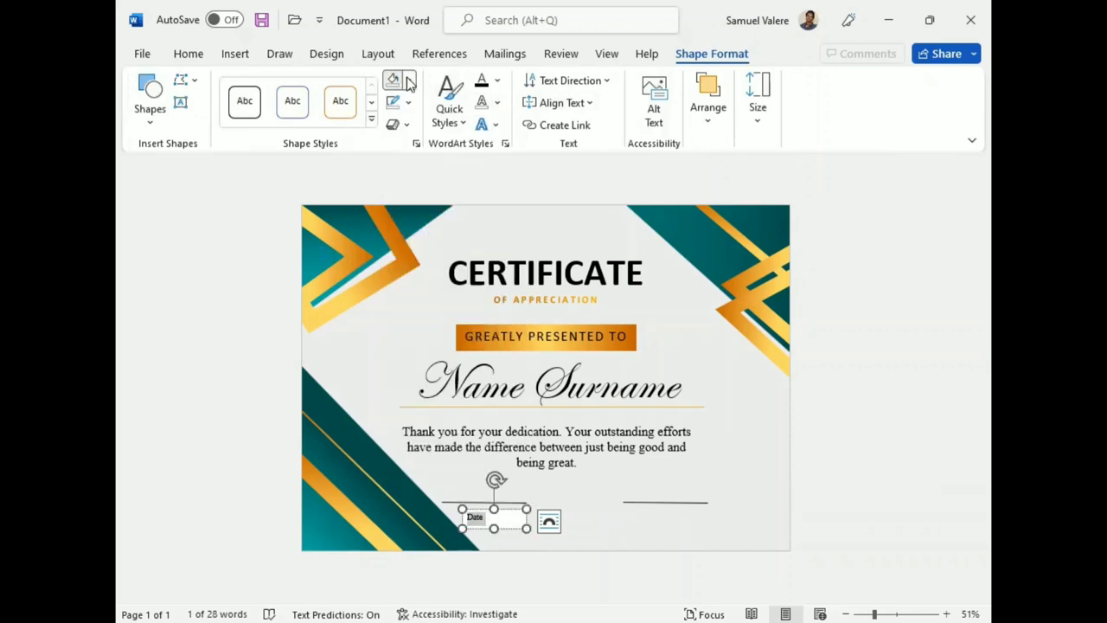
{"action": "left_click", "coordinate": [395, 79]}
{"action": "left_click", "coordinate": [403, 318]}
{"action": "mouse_move", "coordinate": [526, 529]}
{"action": "left_mouse_down"}
{"action": "mouse_move", "coordinate": [481, 525]}
{"action": "mouse_move", "coordinate": [671, 522]}
{"action": "left_mouse_up"}
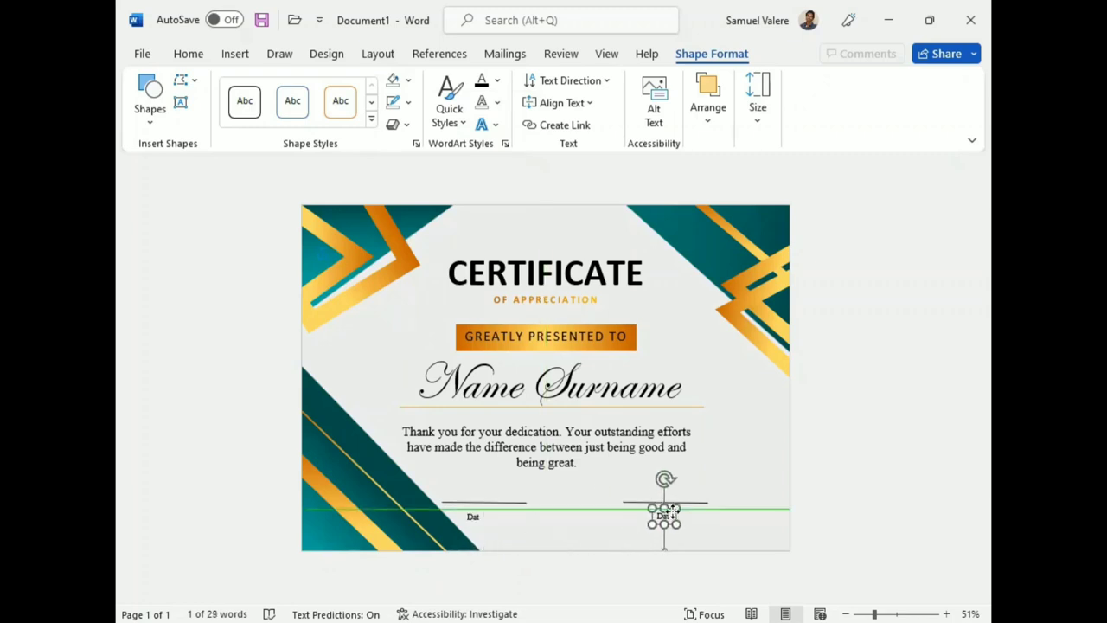
{"action": "left_click", "coordinate": [475, 519]}
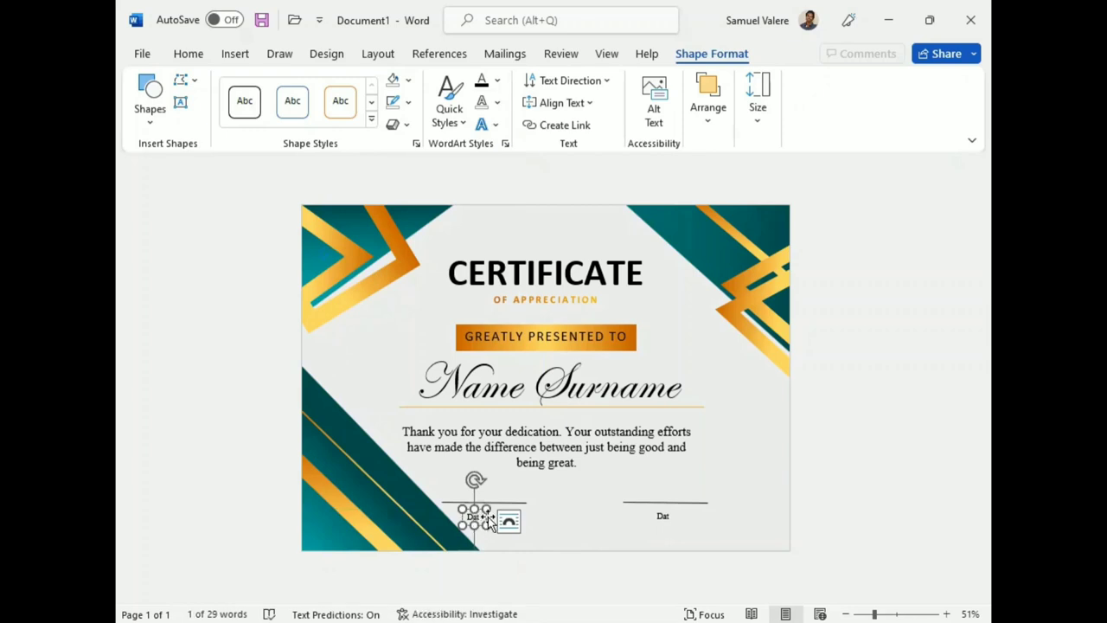
{"action": "left_click_drag", "start_coordinate": [478, 524], "coordinate": [492, 511]}
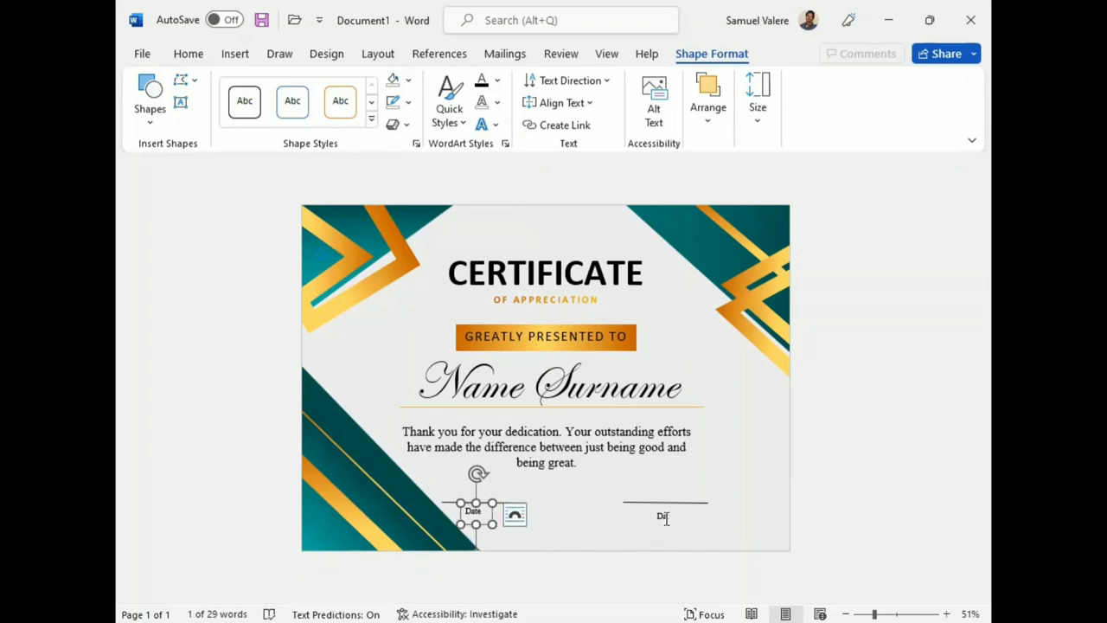
- Change the right-hand copy to 'Signature' and centre it under the right line
{"action": "left_click", "coordinate": [665, 518]}
{"action": "left_click_drag", "start_coordinate": [663, 519], "coordinate": [651, 520]}
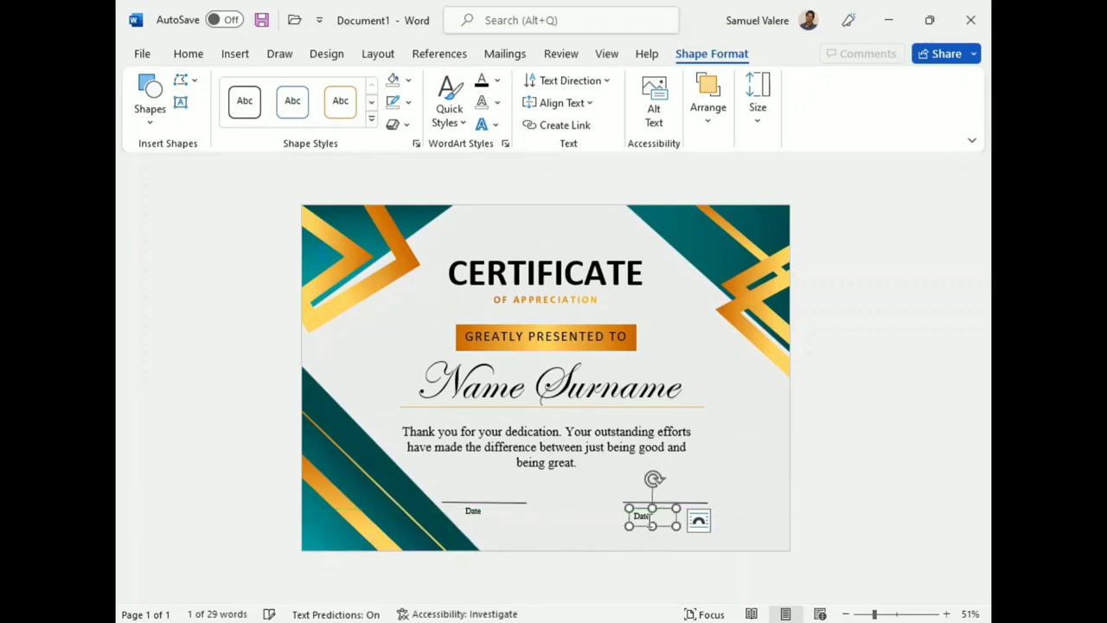
{"action": "type", "text": "Signatur"}
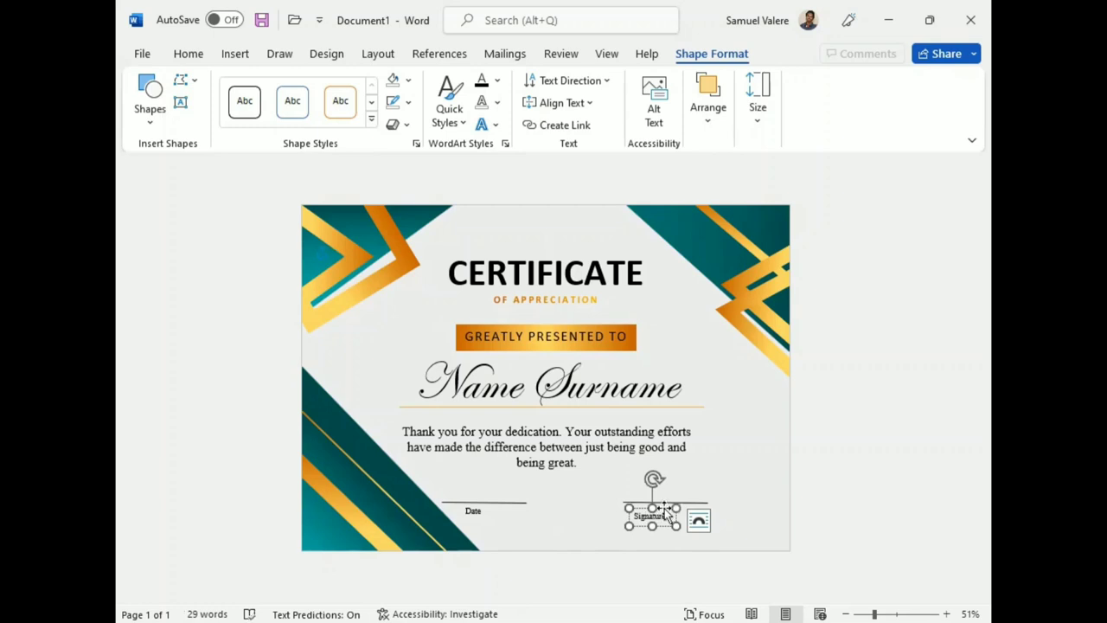
{"action": "left_click_drag", "start_coordinate": [667, 514], "coordinate": [675, 505]}
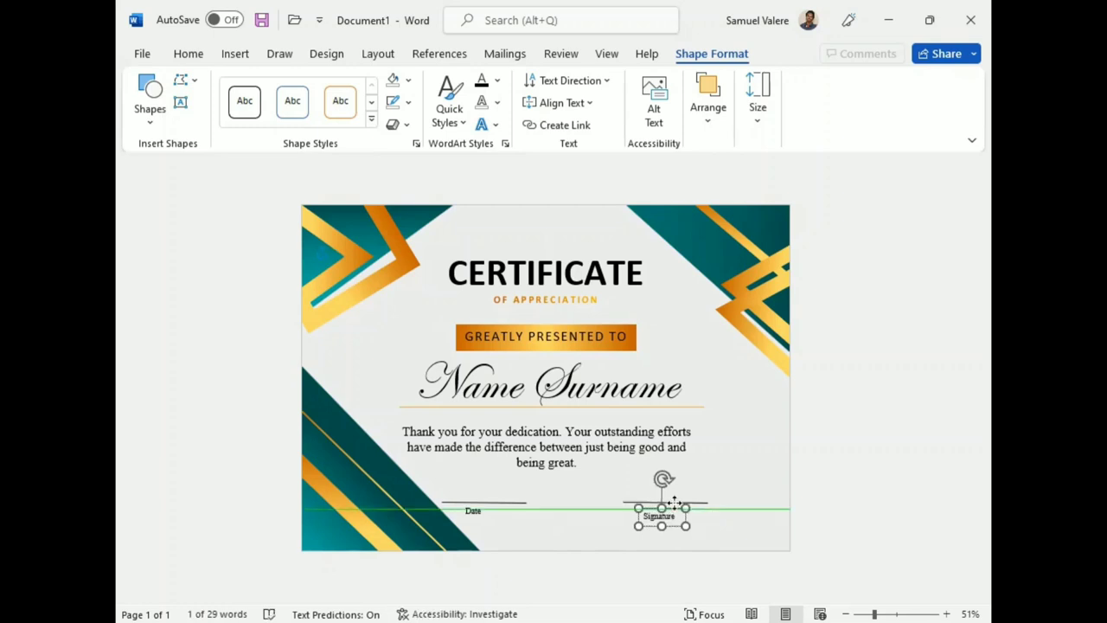
{"action": "key", "text": "Up"}
{"action": "key", "text": "Up"}
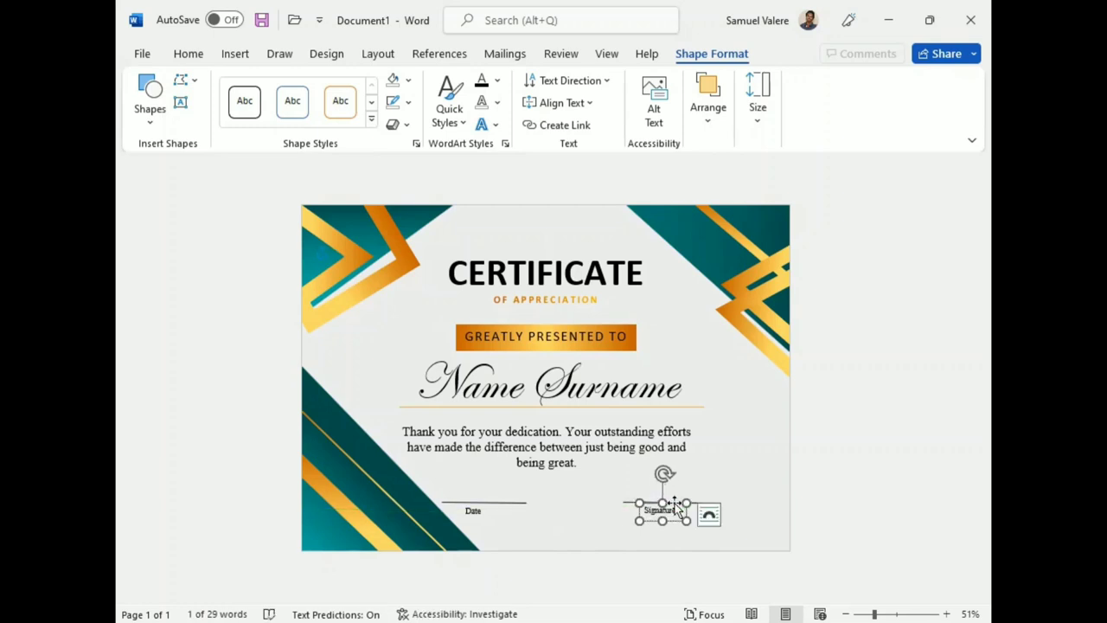
- Fine-tune the Signature and Date labels' positions beneath their lines
{"action": "left_click", "coordinate": [765, 555]}
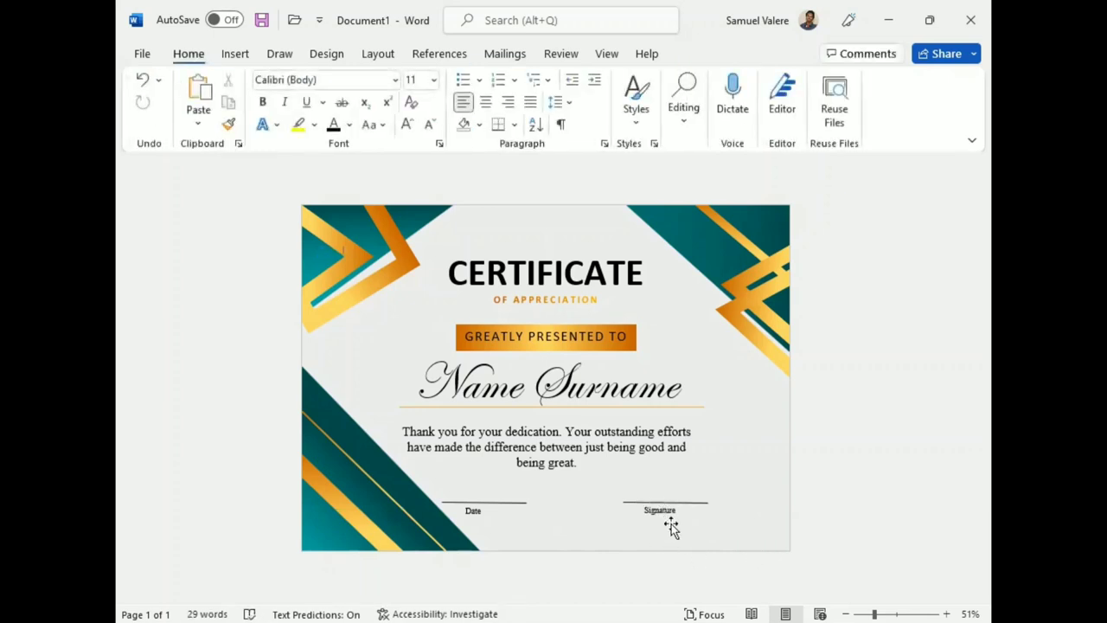
{"action": "left_click", "coordinate": [675, 524]}
{"action": "key", "text": "Right"}
{"action": "key", "text": "Right"}
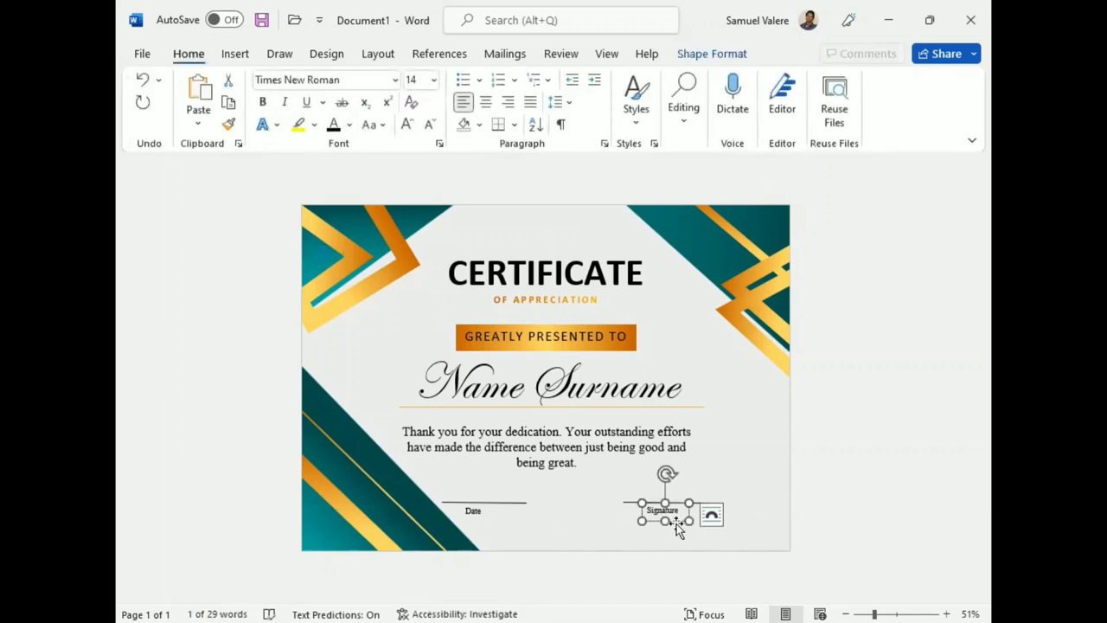
{"action": "key", "text": "Right"}
{"action": "left_click", "coordinate": [484, 526]}
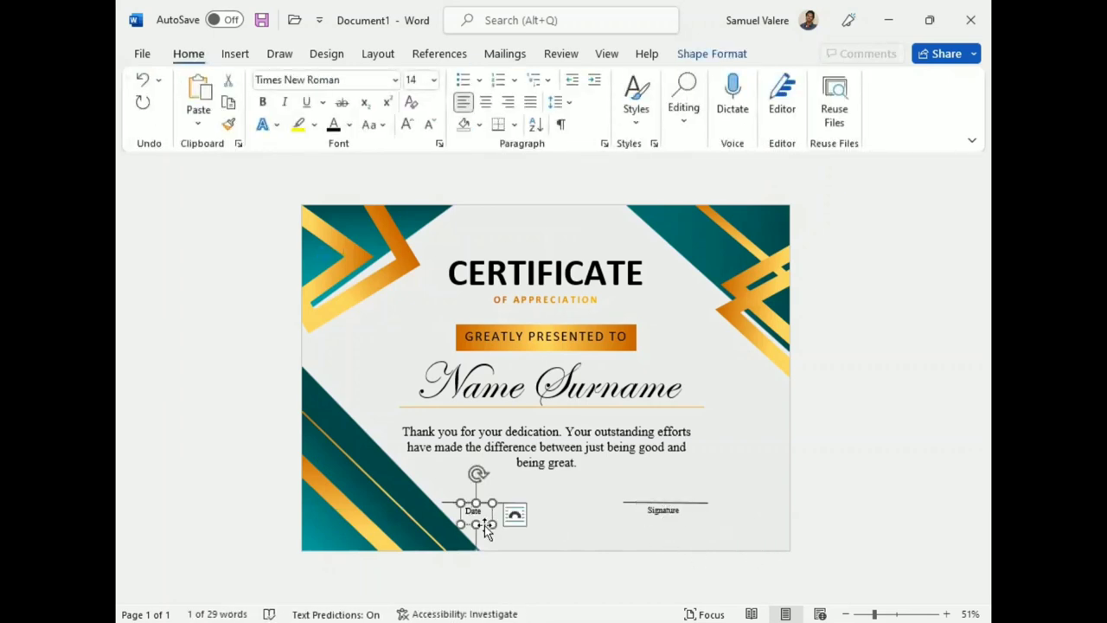
{"action": "key", "text": "Right"}
{"action": "key", "text": "Right"}
{"action": "key", "text": "Right"}
{"action": "key", "text": "Right"}
{"action": "key", "text": "Right"}
{"action": "key", "text": "Right"}
{"action": "key", "text": "Right"}
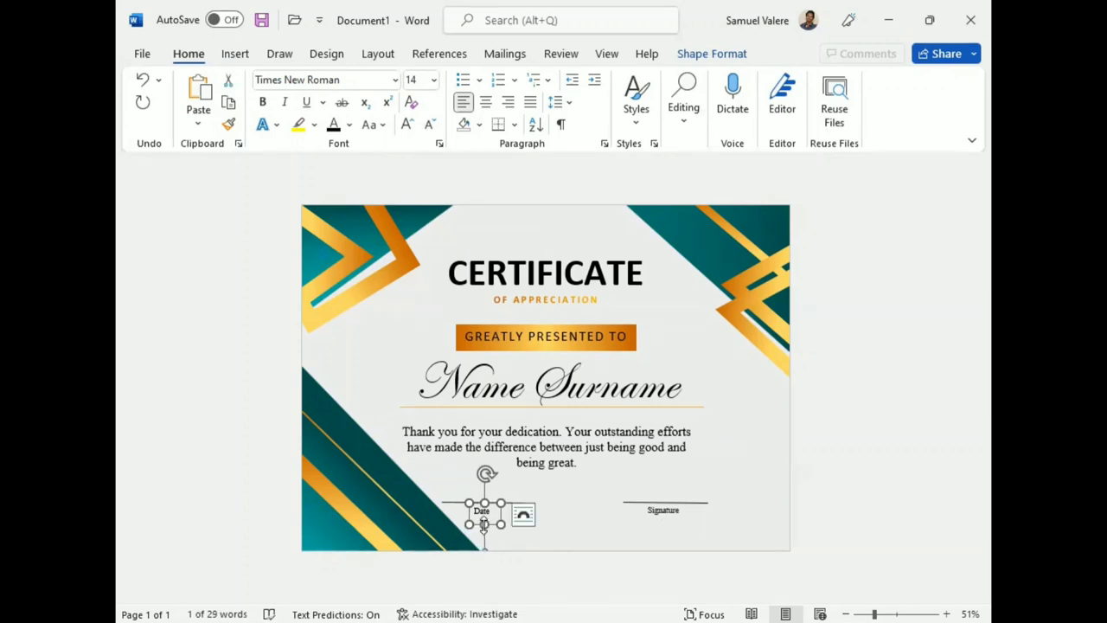
{"action": "key", "text": "Left"}
{"action": "left_click", "coordinate": [597, 522]}
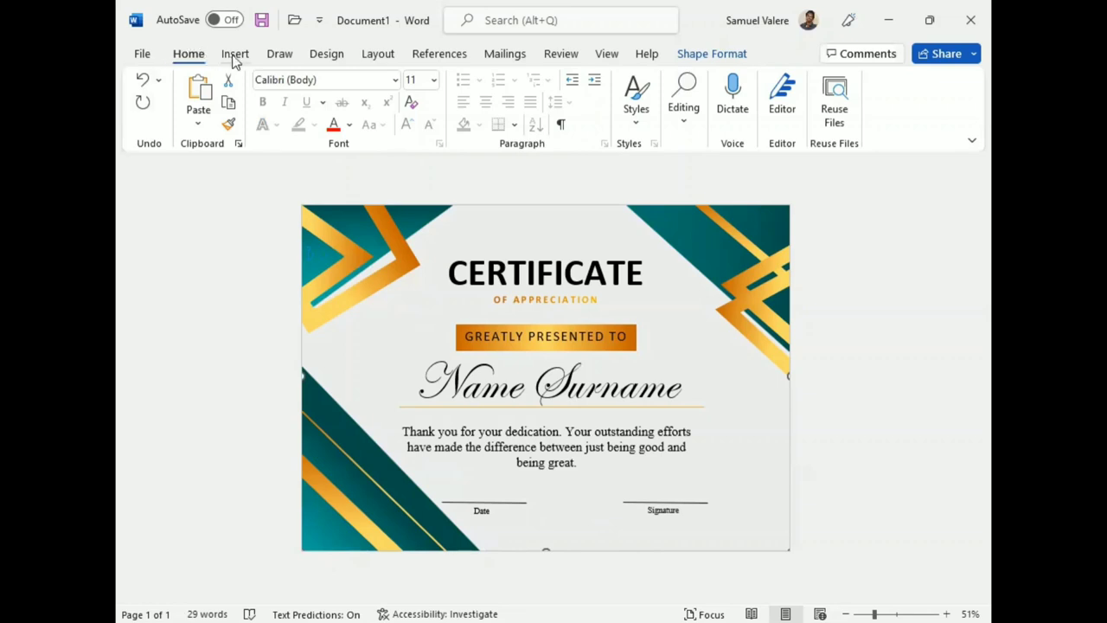
- Draw a small circle near the certificate's top-right corner
{"action": "left_click", "coordinate": [234, 53]}
{"action": "left_click", "coordinate": [307, 80]}
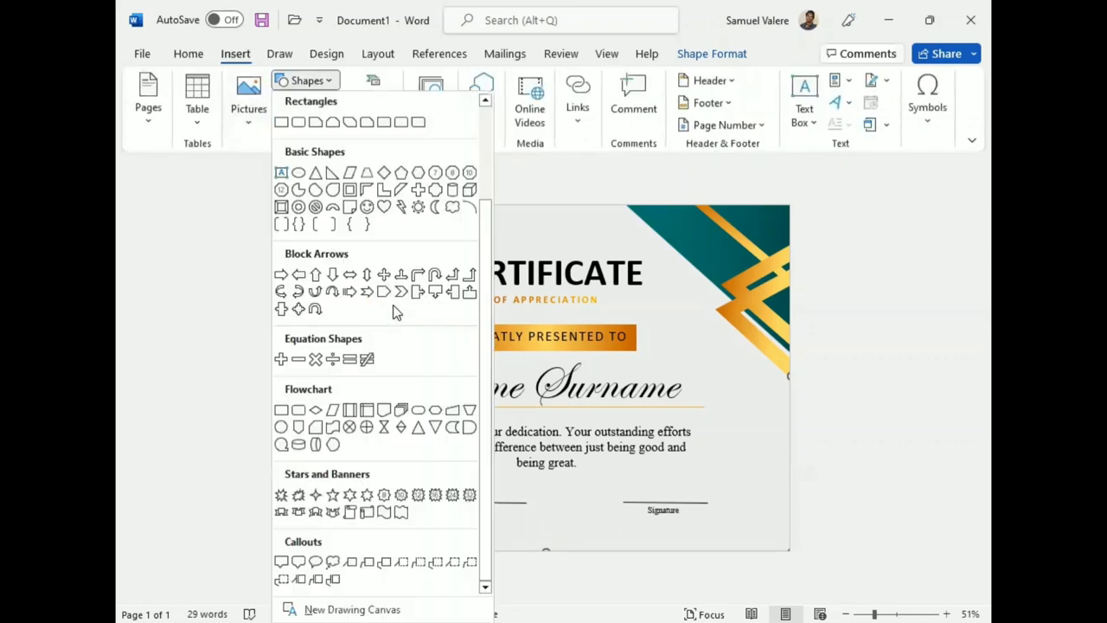
{"action": "left_click", "coordinate": [281, 430]}
{"action": "left_click_drag", "start_coordinate": [687, 272], "coordinate": [763, 349]}
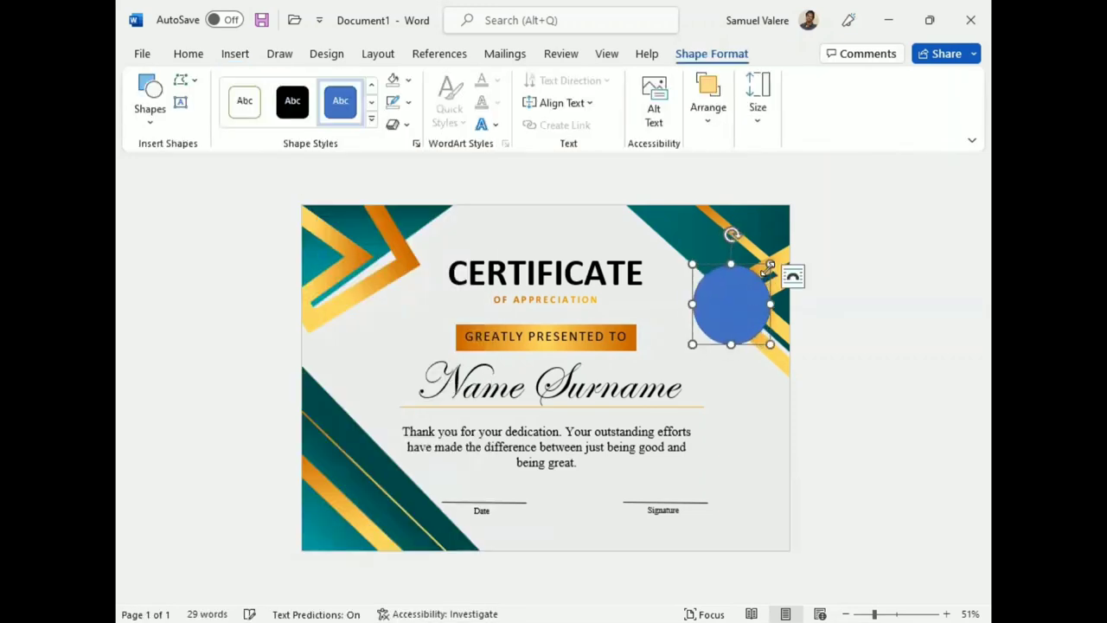
{"action": "left_click_drag", "start_coordinate": [731, 312], "coordinate": [729, 302]}
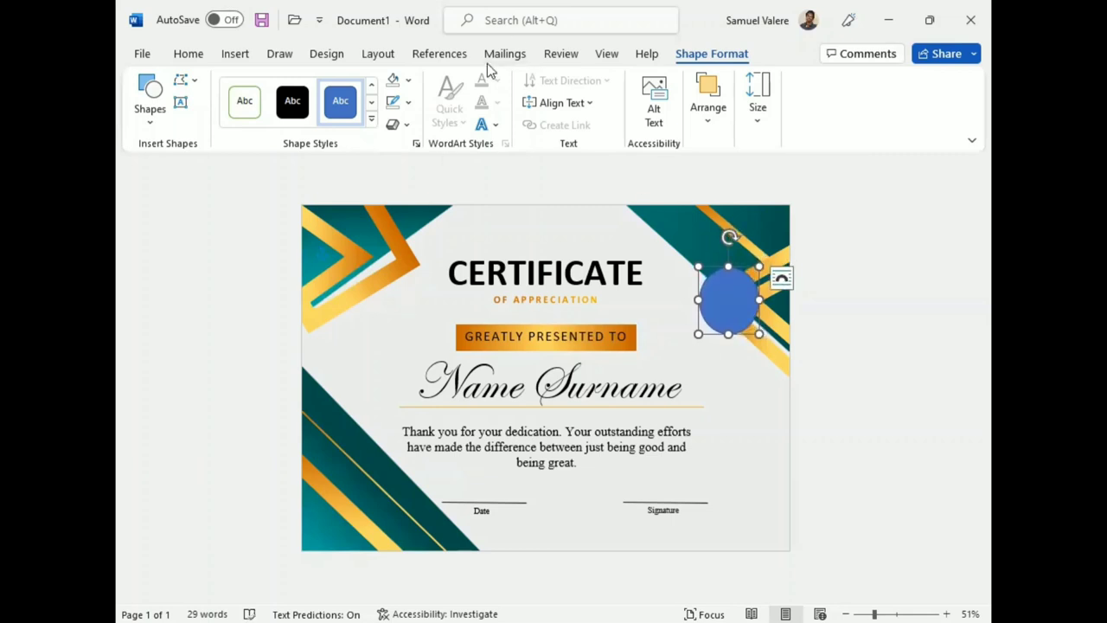
- Remove the blue circle's outline and bring up its fill choices
{"action": "left_click", "coordinate": [409, 102]}
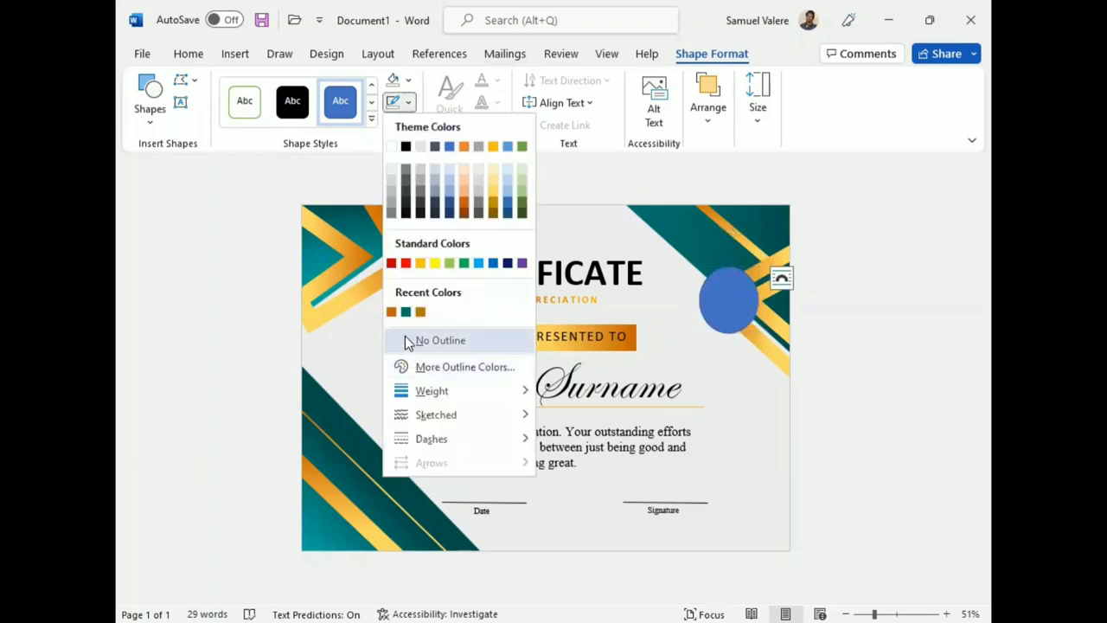
{"action": "left_click", "coordinate": [405, 335]}
{"action": "left_click", "coordinate": [408, 80]}
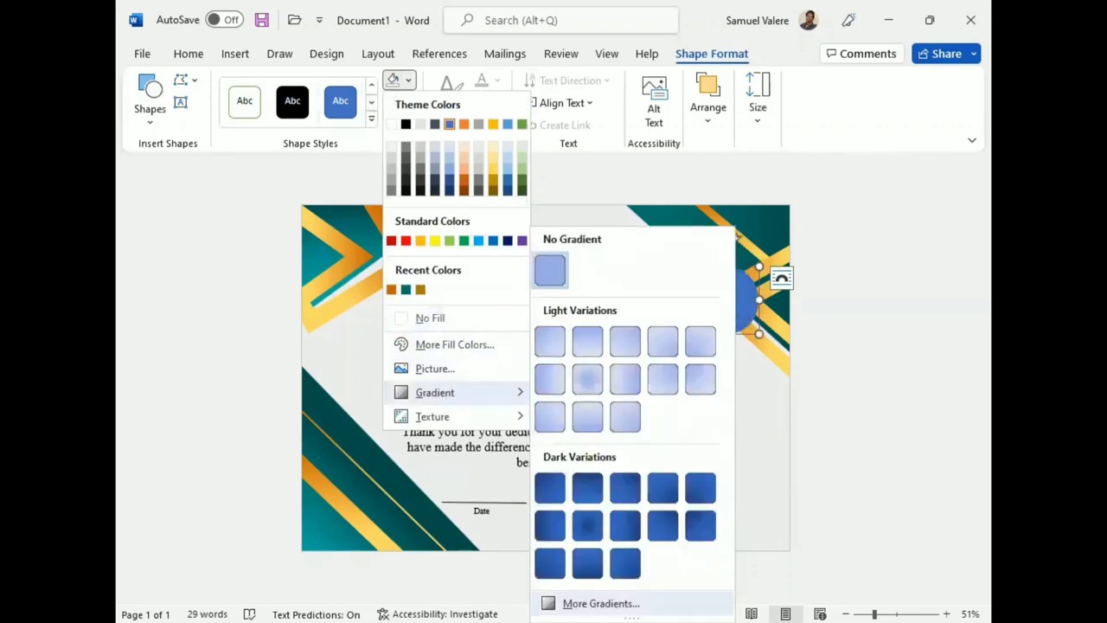
- Fill the top-right circle with a two-stop gold gradient and stretch it slightly taller
{"action": "left_click", "coordinate": [601, 603]}
{"action": "left_click", "coordinate": [785, 309]}
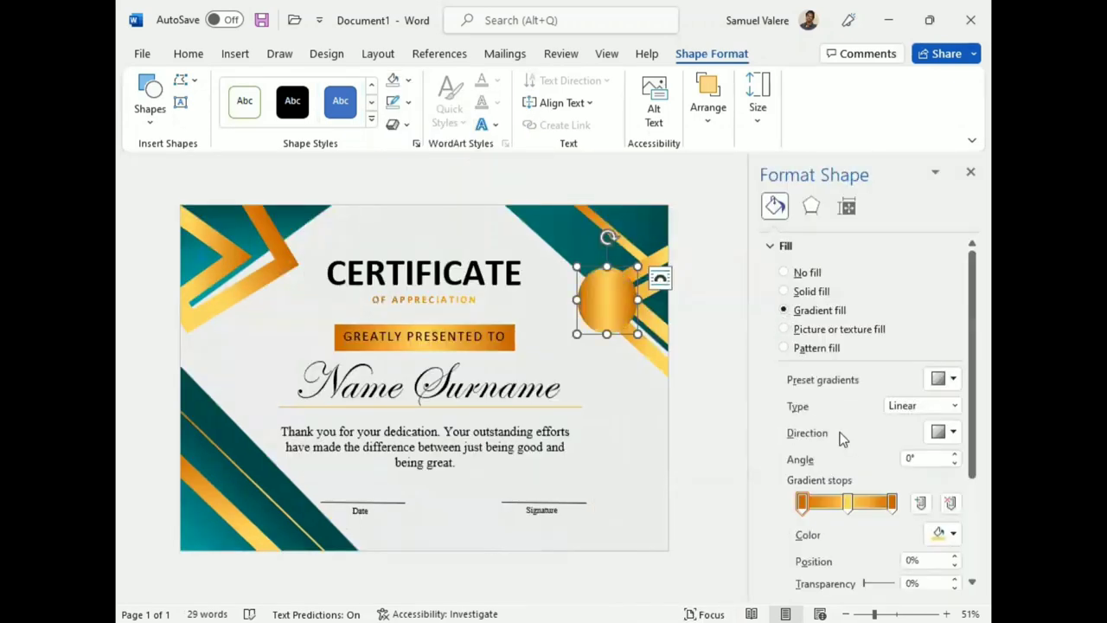
{"action": "left_click", "coordinate": [950, 503]}
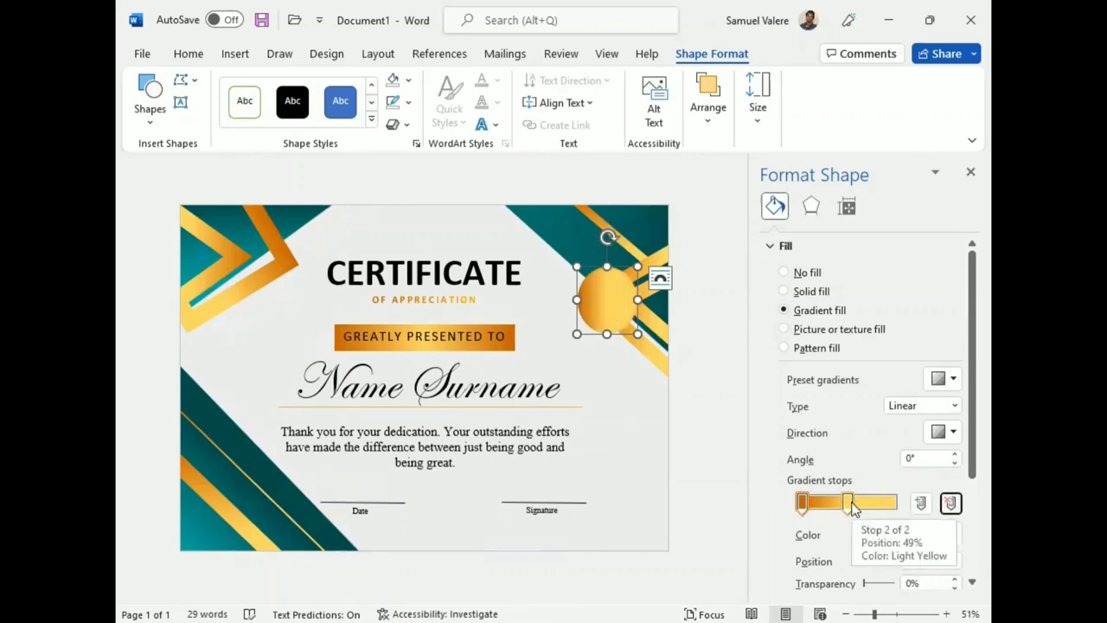
{"action": "left_click_drag", "start_coordinate": [847, 502], "coordinate": [897, 503]}
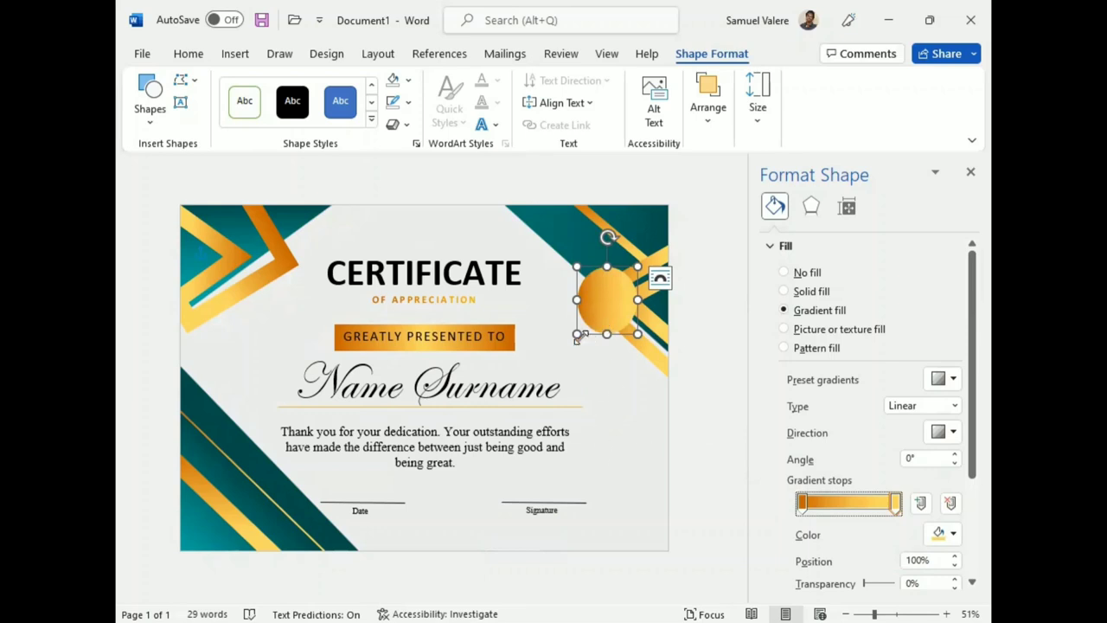
{"action": "left_click_drag", "start_coordinate": [577, 334], "coordinate": [568, 340]}
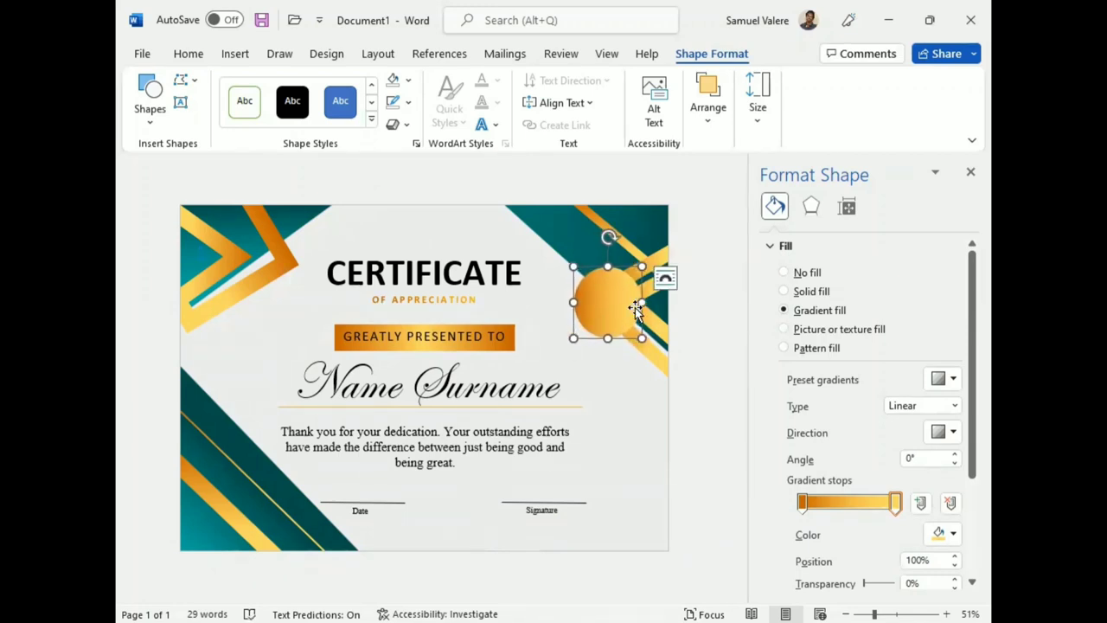
- Nudge the circle right and down, shrink it slightly, and move it up a little
{"action": "key", "text": "Right"}
{"action": "key", "text": "Down"}
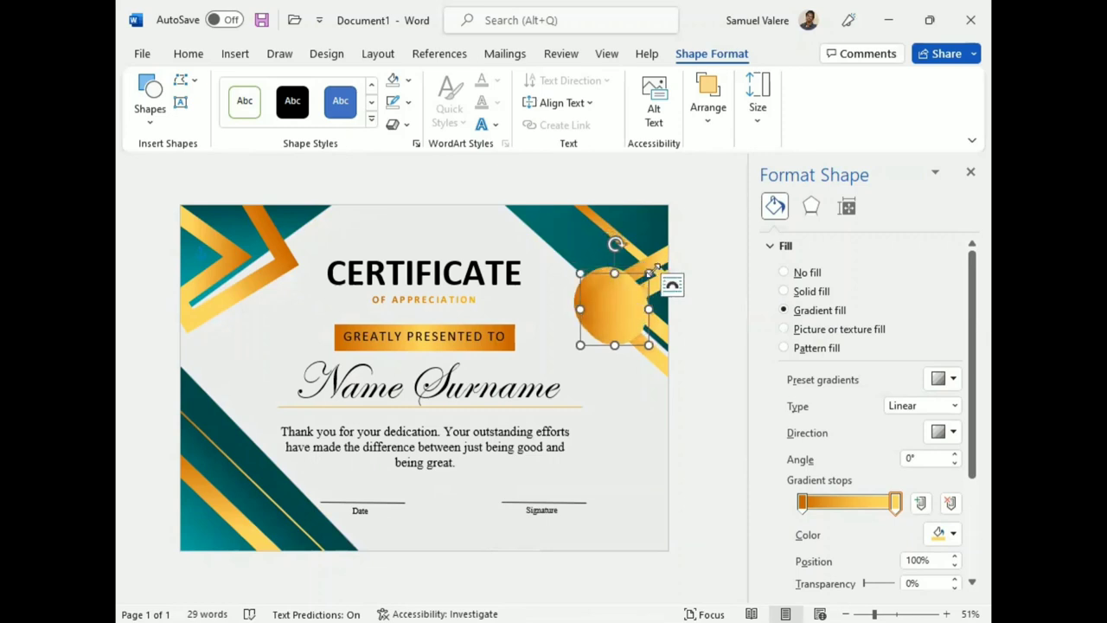
{"action": "left_click_drag", "start_coordinate": [656, 277], "coordinate": [637, 281]}
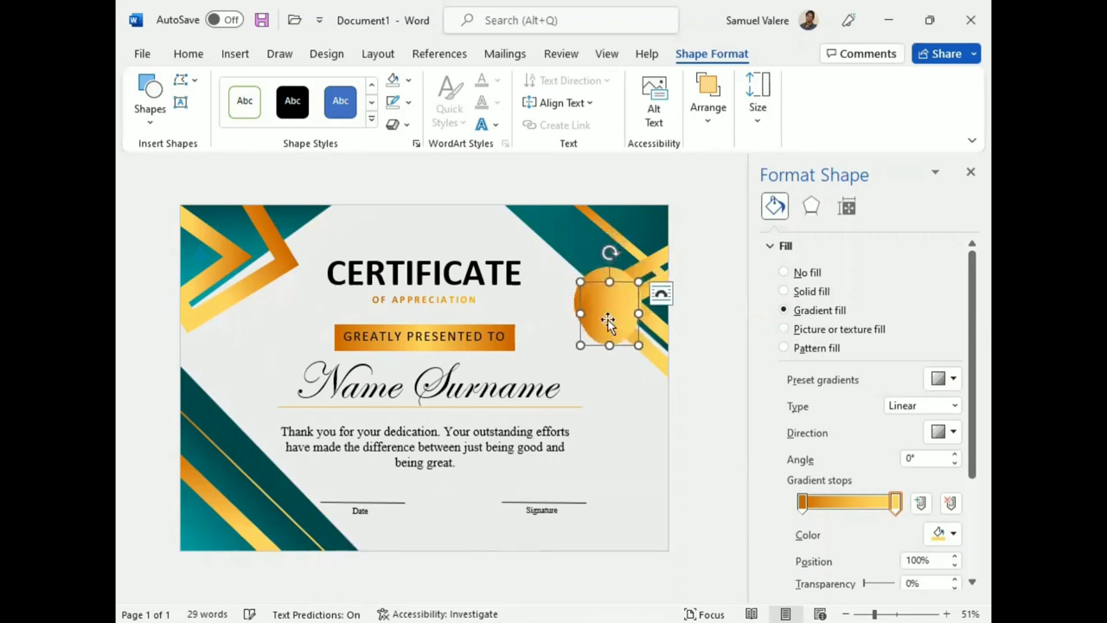
{"action": "left_click_drag", "start_coordinate": [608, 324], "coordinate": [605, 313]}
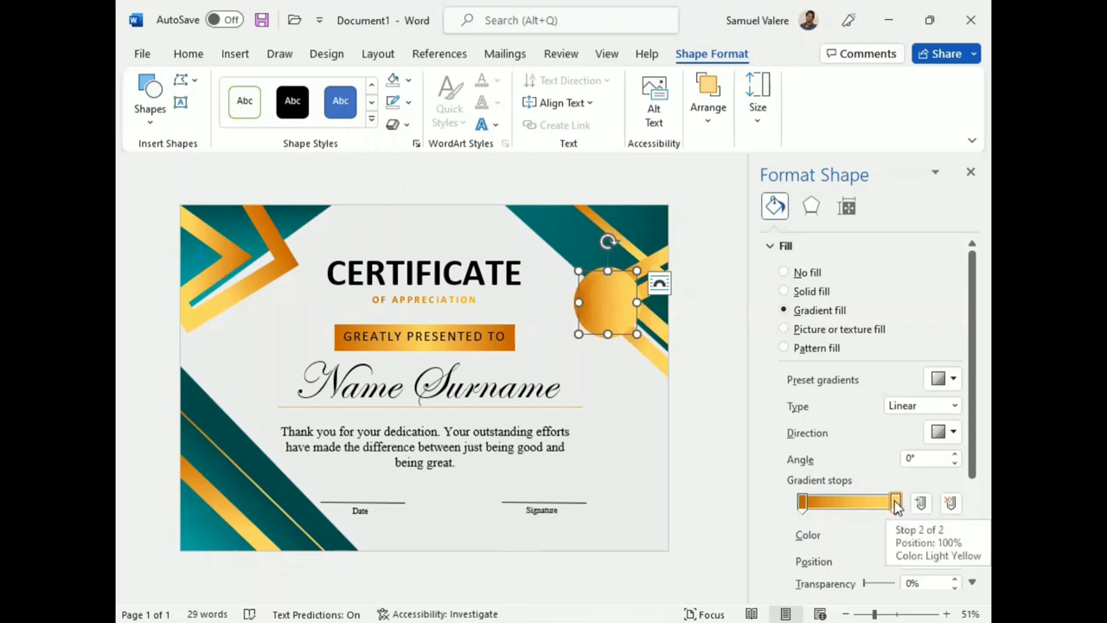
- Set both the left and right gradient stops to teal
{"action": "left_click", "coordinate": [952, 534]}
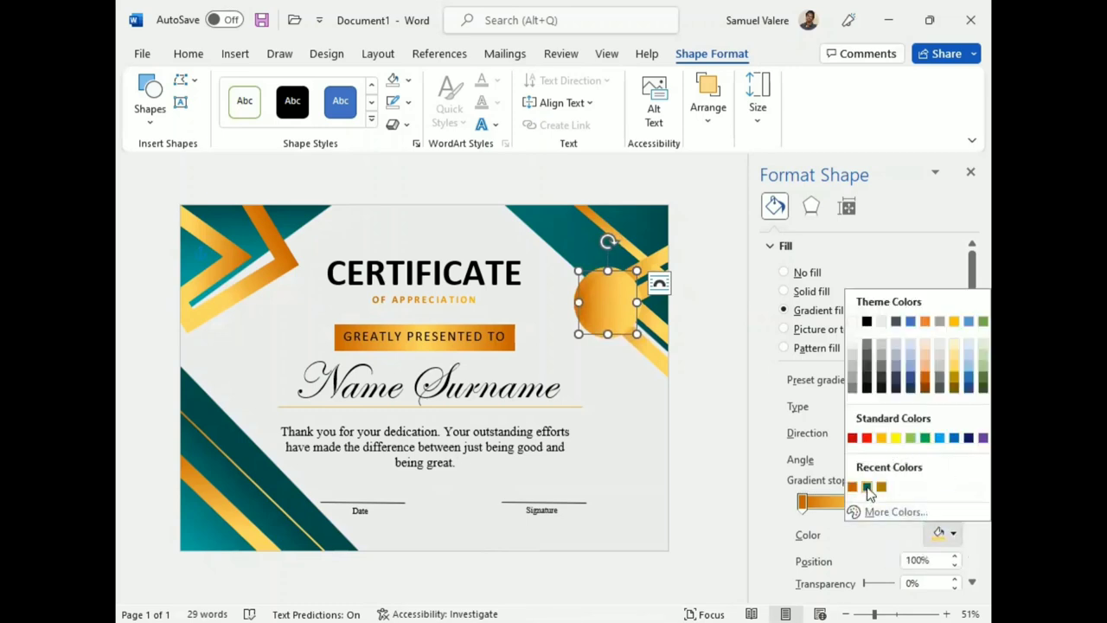
{"action": "left_click", "coordinate": [867, 487]}
{"action": "left_click", "coordinate": [803, 502]}
{"action": "left_click", "coordinate": [952, 534]}
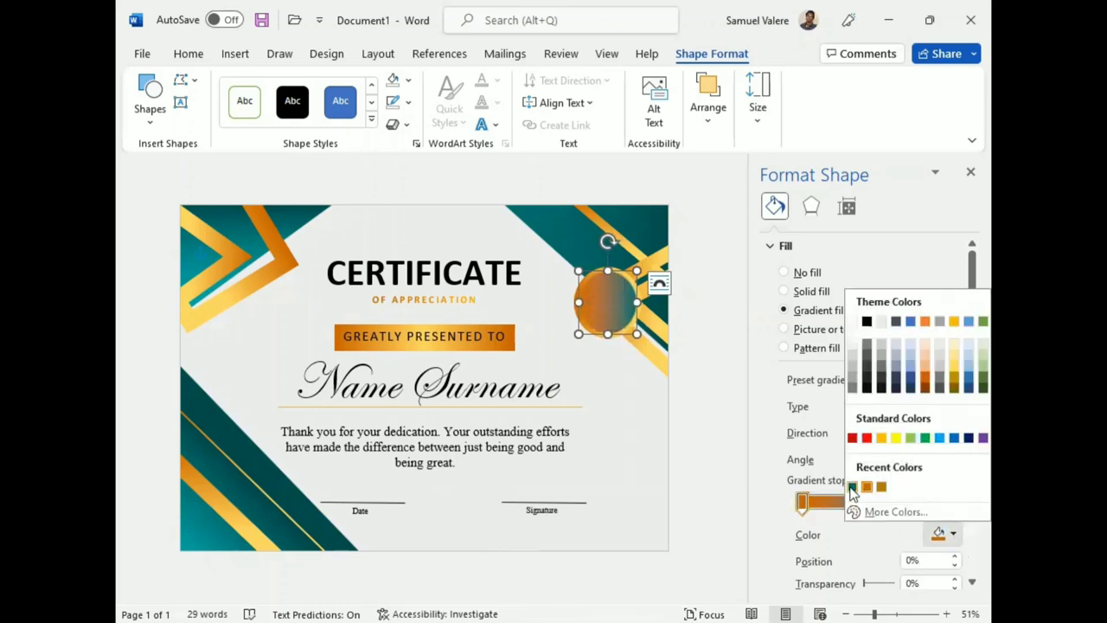
{"action": "left_click", "coordinate": [852, 487]}
{"action": "left_click", "coordinate": [953, 534]}
{"action": "key", "text": "Escape"}
{"action": "scroll", "coordinate": [770, 510], "scroll_direction": "down", "scroll_amount": 2}
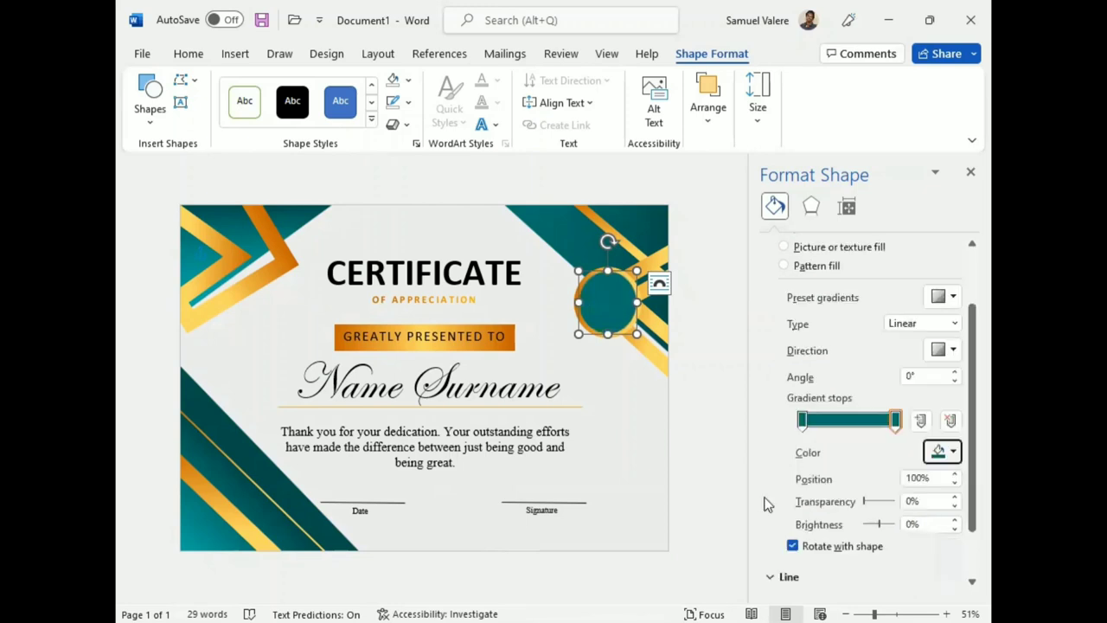
{"action": "scroll", "coordinate": [767, 502], "scroll_direction": "down", "scroll_amount": 1}
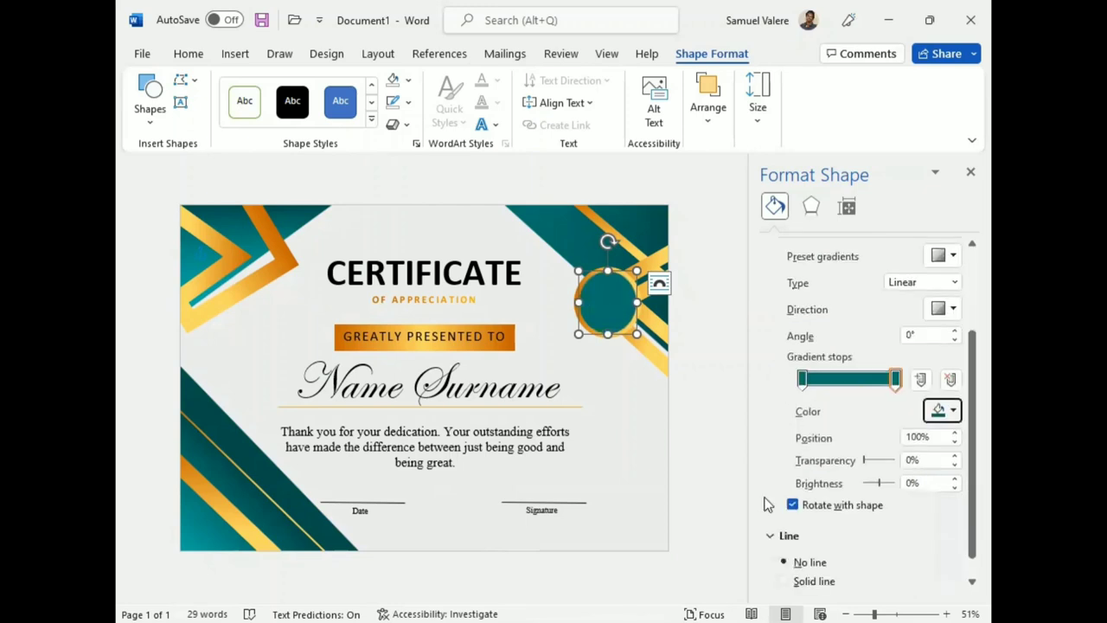
- Raise the gradient stop brightness to 15% and shrink the teal circle slightly from the bottom
{"action": "left_click", "coordinate": [956, 479]}
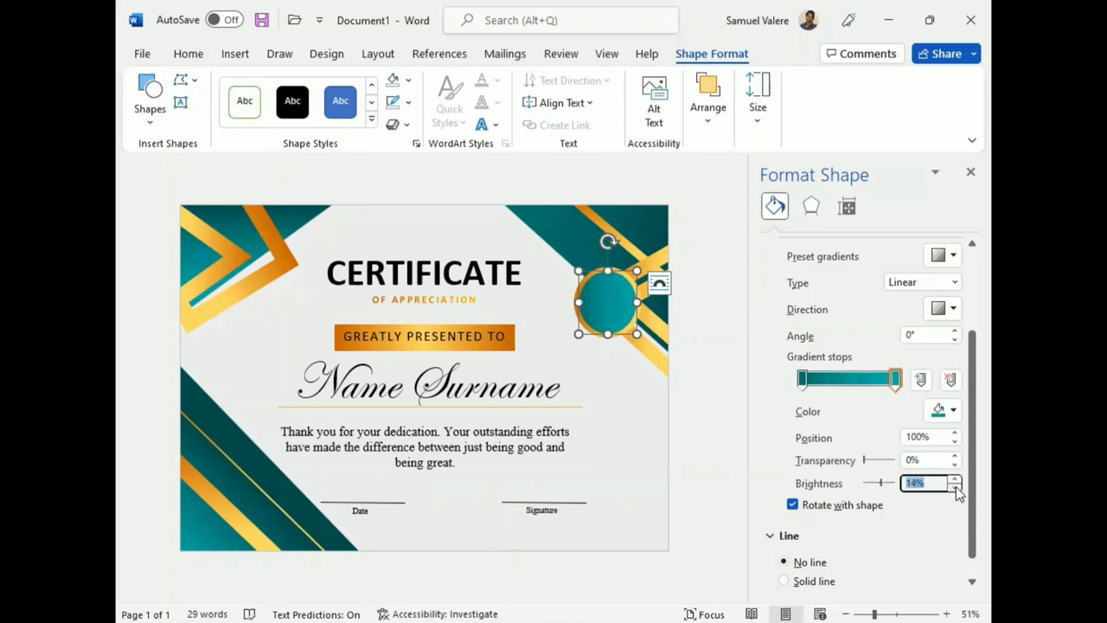
{"action": "left_click", "coordinate": [956, 479]}
{"action": "left_click", "coordinate": [612, 307]}
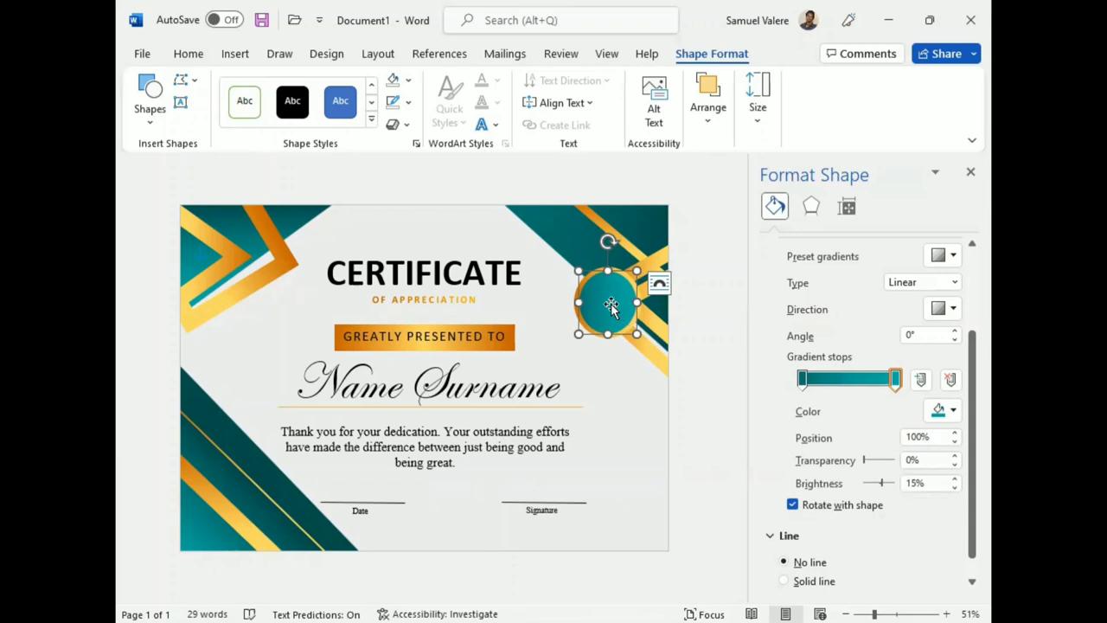
{"action": "left_click_drag", "start_coordinate": [612, 305], "coordinate": [608, 302]}
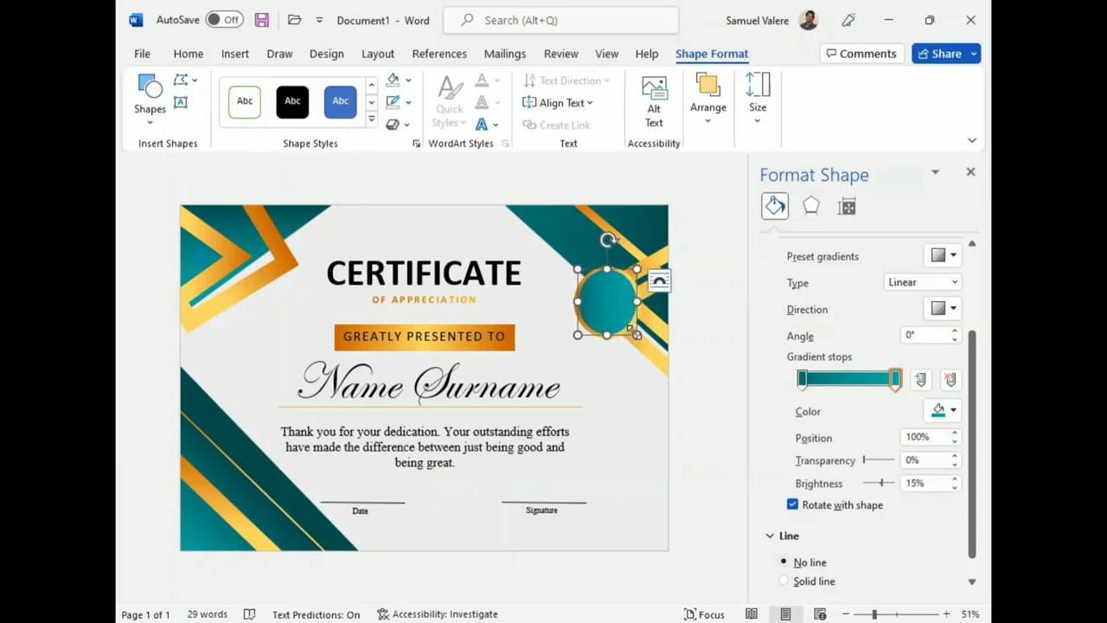
{"action": "left_click_drag", "start_coordinate": [636, 335], "coordinate": [636, 336]}
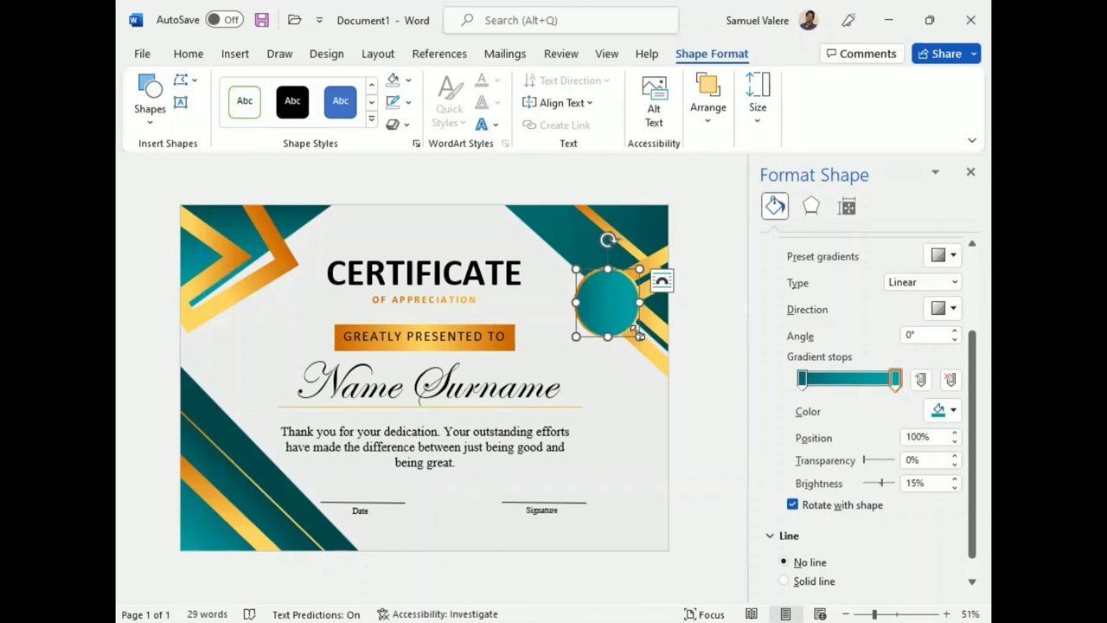
{"action": "left_click_drag", "start_coordinate": [636, 330], "coordinate": [637, 333]}
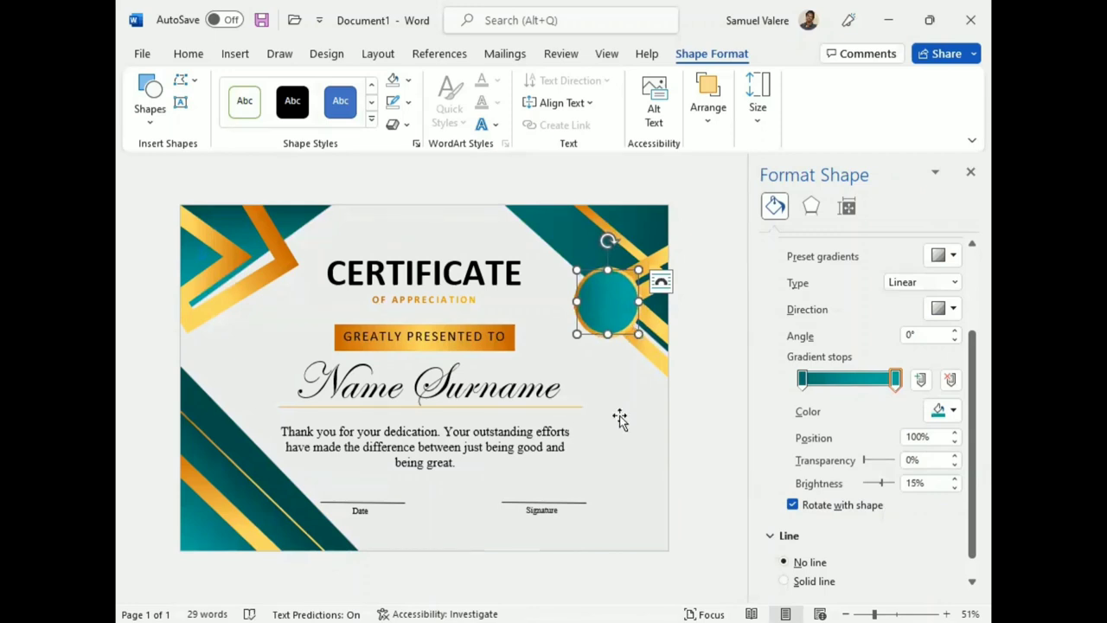
{"action": "left_click", "coordinate": [609, 339]}
{"action": "left_click", "coordinate": [588, 294]}
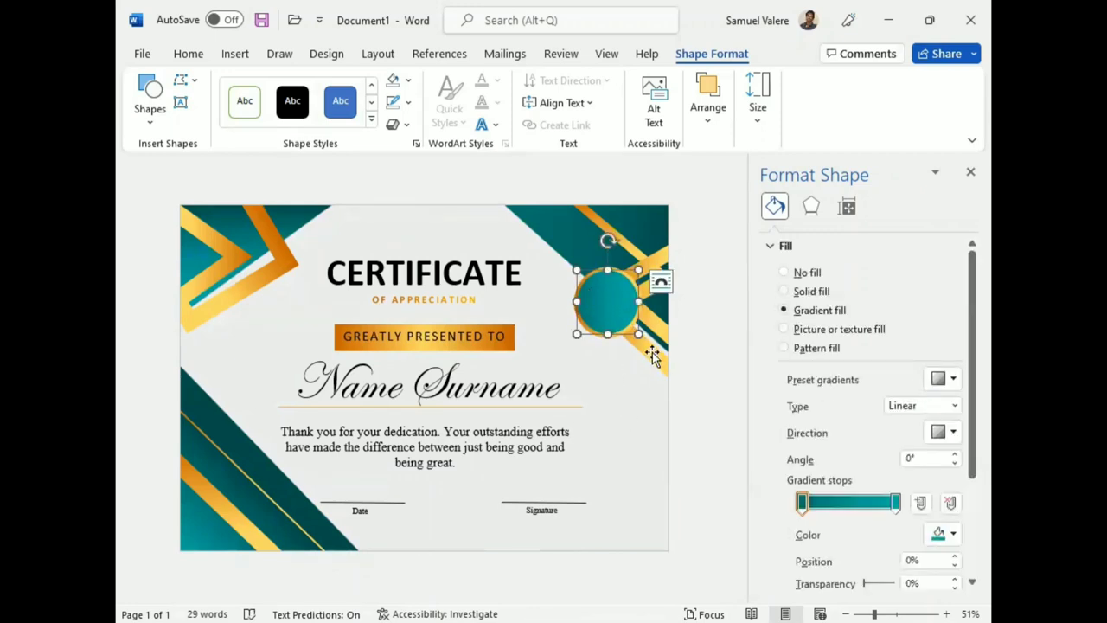
- Make the right gradient stop dark teal and shrink the circle slightly, shifting it up-left
{"action": "left_click", "coordinate": [896, 501]}
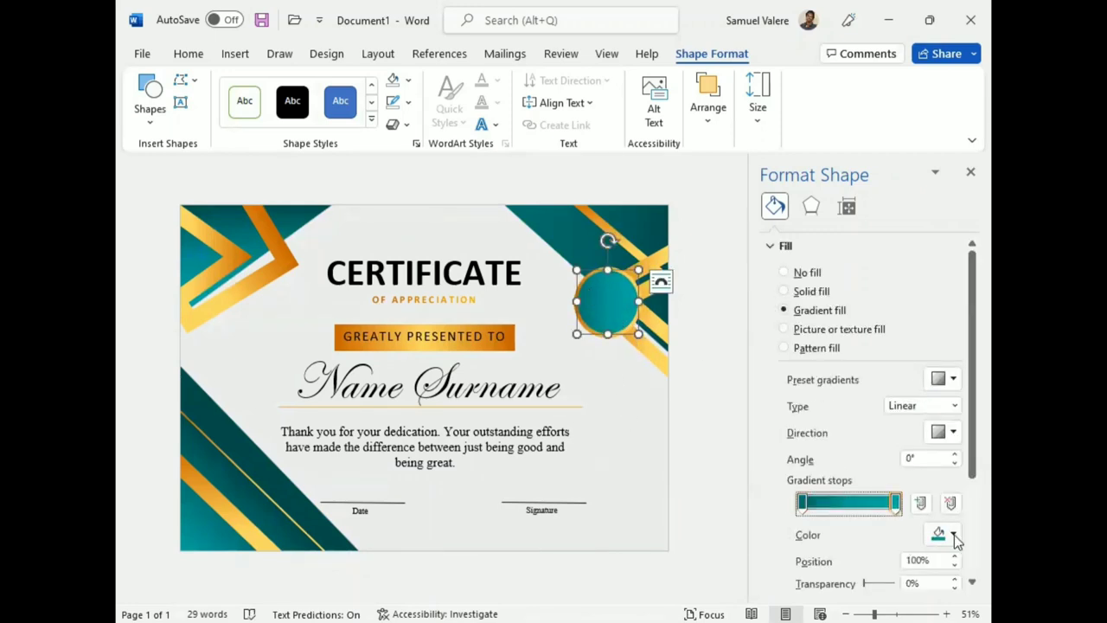
{"action": "left_click", "coordinate": [953, 536]}
{"action": "left_click", "coordinate": [855, 485]}
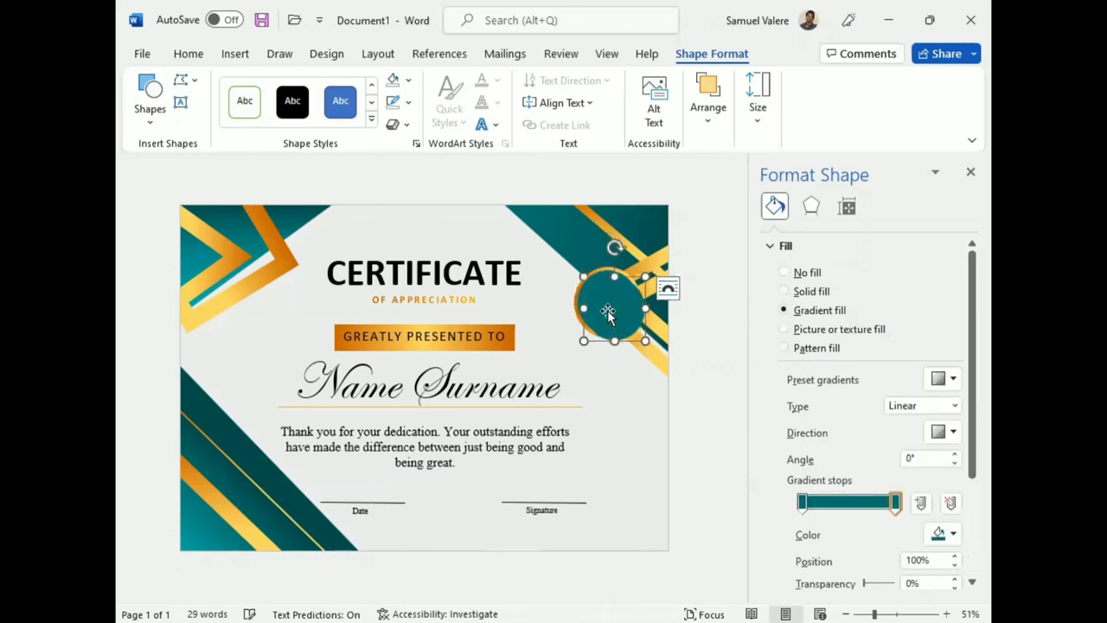
{"action": "left_click_drag", "start_coordinate": [609, 311], "coordinate": [608, 310]}
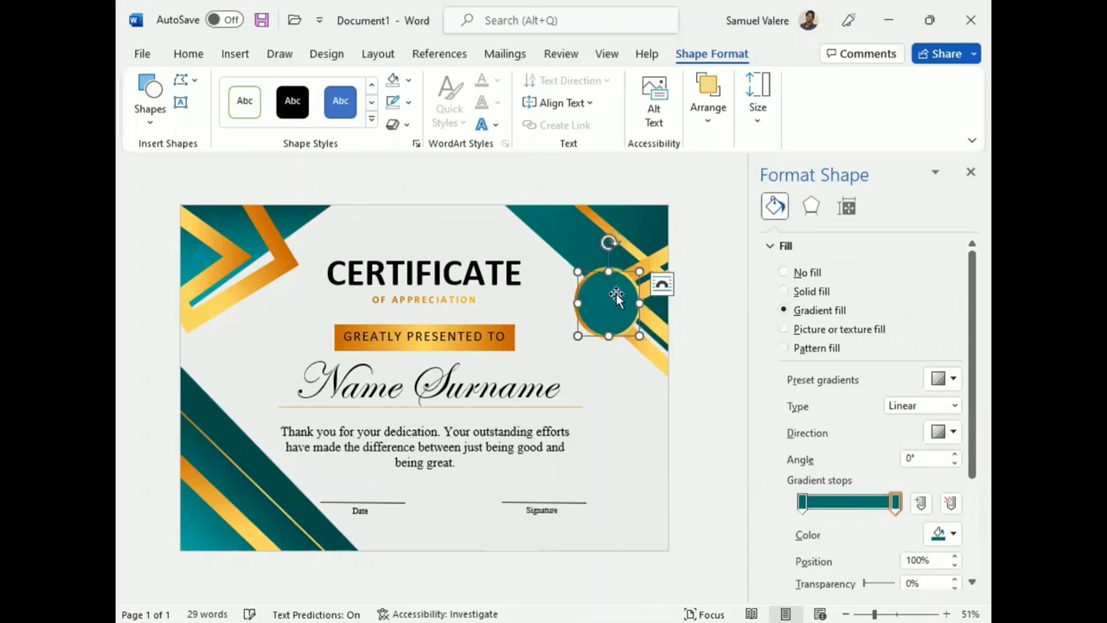
{"action": "left_click_drag", "start_coordinate": [640, 269], "coordinate": [634, 275]}
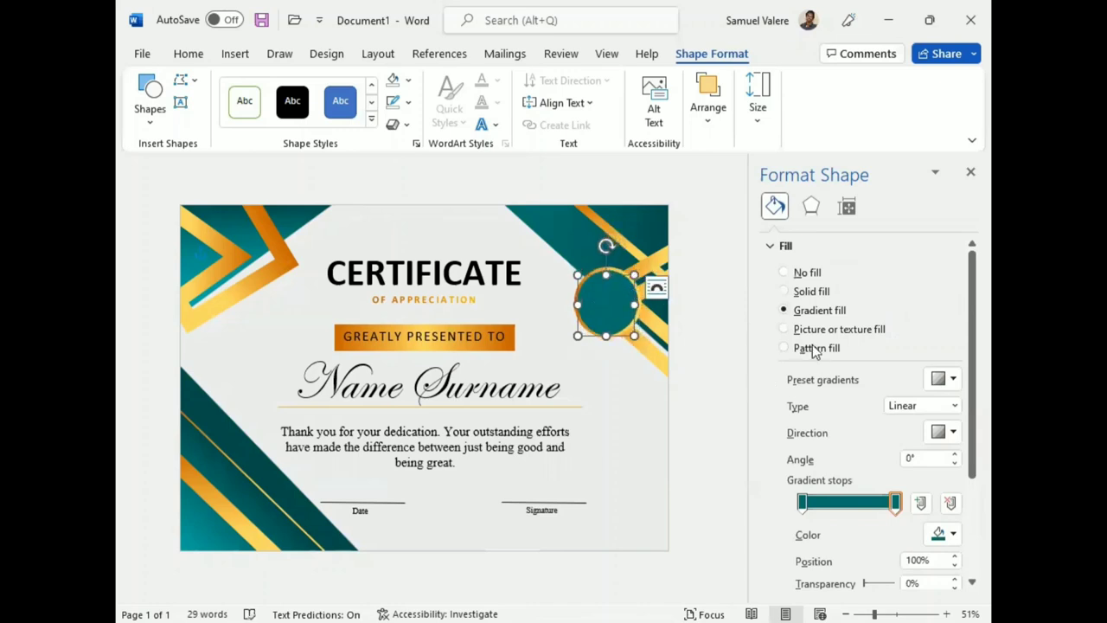
- Switch the circle's outline to a gradient line with only two stops
{"action": "left_click", "coordinate": [784, 275]}
{"action": "left_click", "coordinate": [785, 423]}
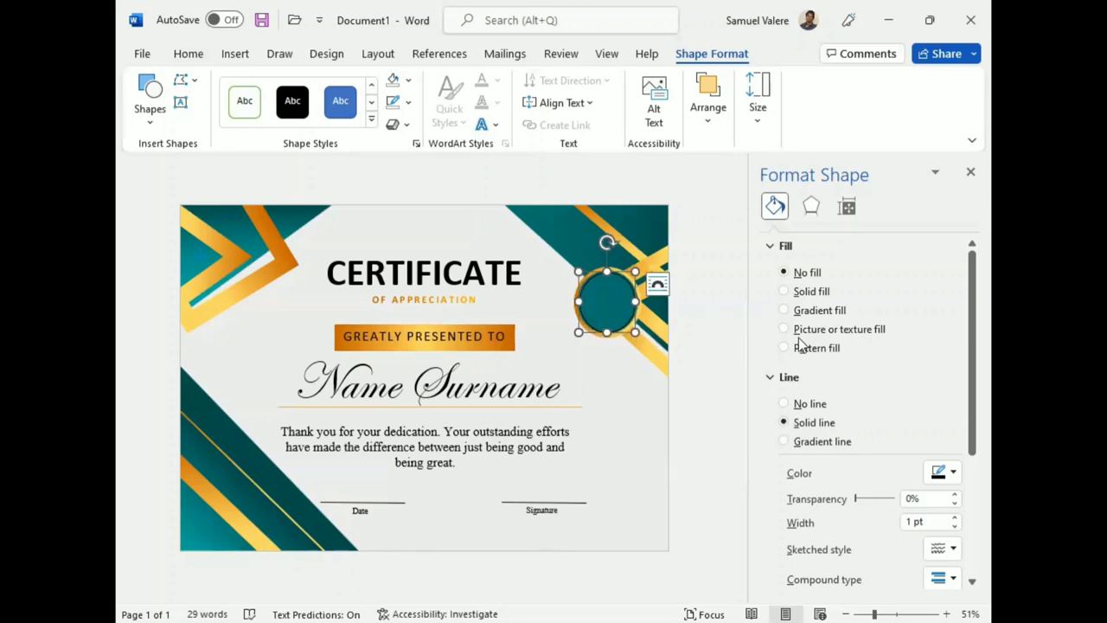
{"action": "left_click", "coordinate": [785, 441]}
{"action": "scroll", "coordinate": [769, 449], "scroll_direction": "down", "scroll_amount": 3}
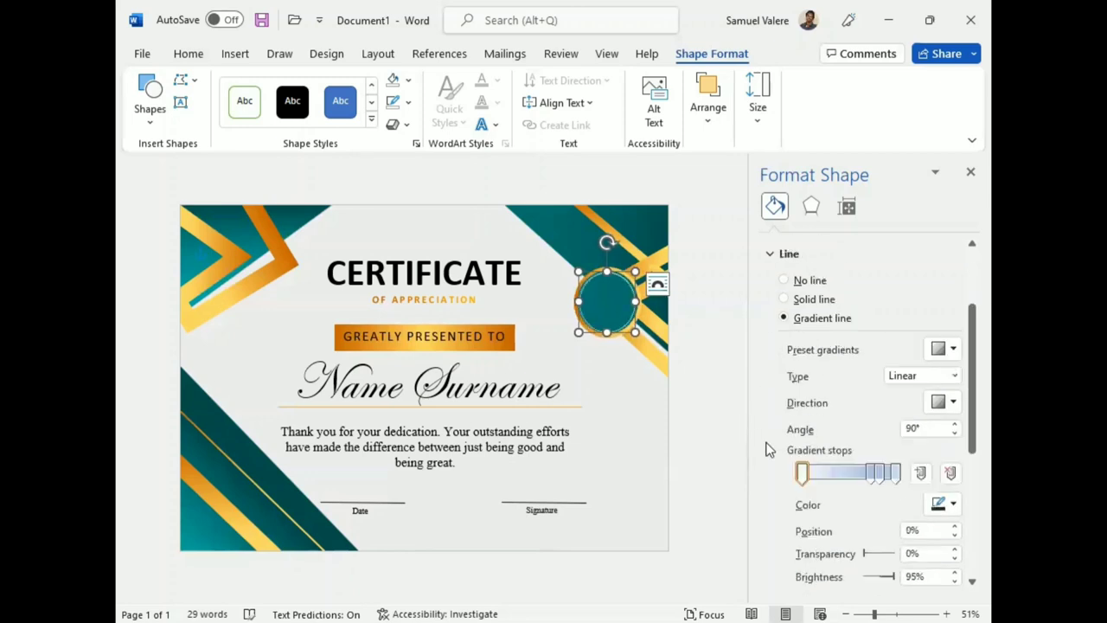
{"action": "left_click", "coordinate": [951, 473]}
{"action": "left_click", "coordinate": [951, 473]}
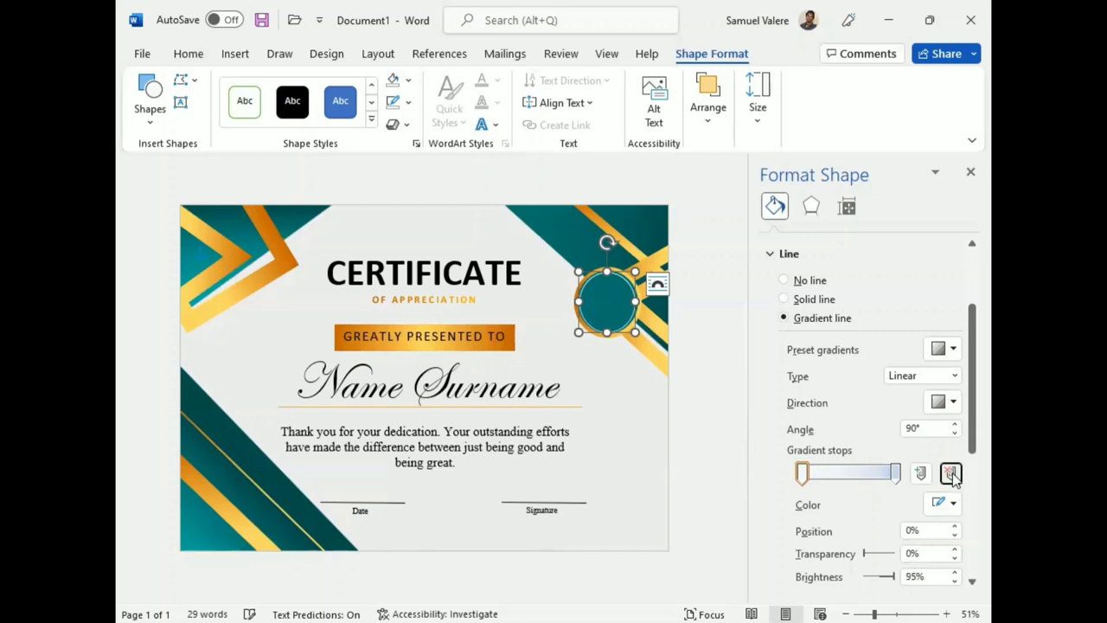
- Colour the outline gradient stops gold and dark orange, moving the stop to 62%
{"action": "left_click", "coordinate": [896, 474]}
{"action": "left_click", "coordinate": [953, 506]}
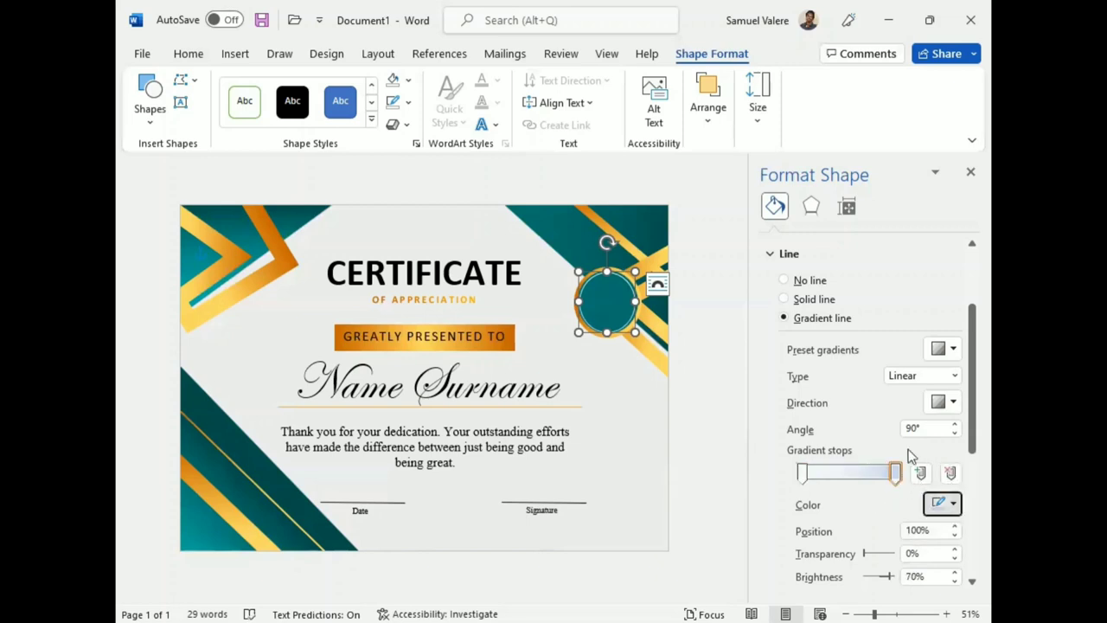
{"action": "left_click", "coordinate": [881, 404]}
{"action": "left_click", "coordinate": [801, 474]}
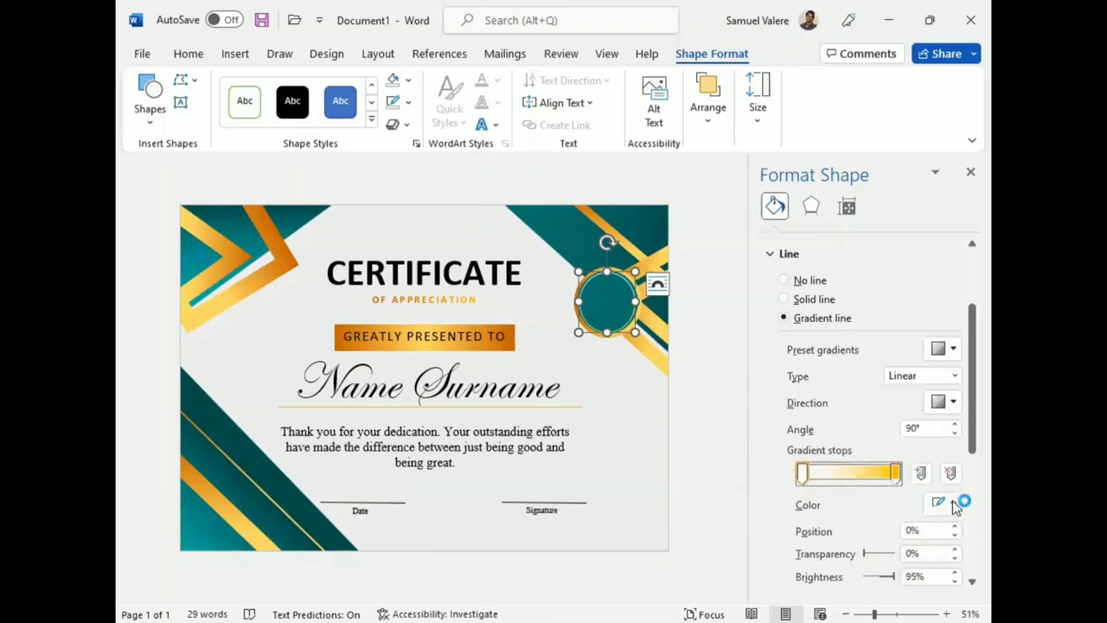
{"action": "left_click", "coordinate": [946, 503]}
{"action": "left_click", "coordinate": [874, 459]}
{"action": "left_click", "coordinate": [896, 474]}
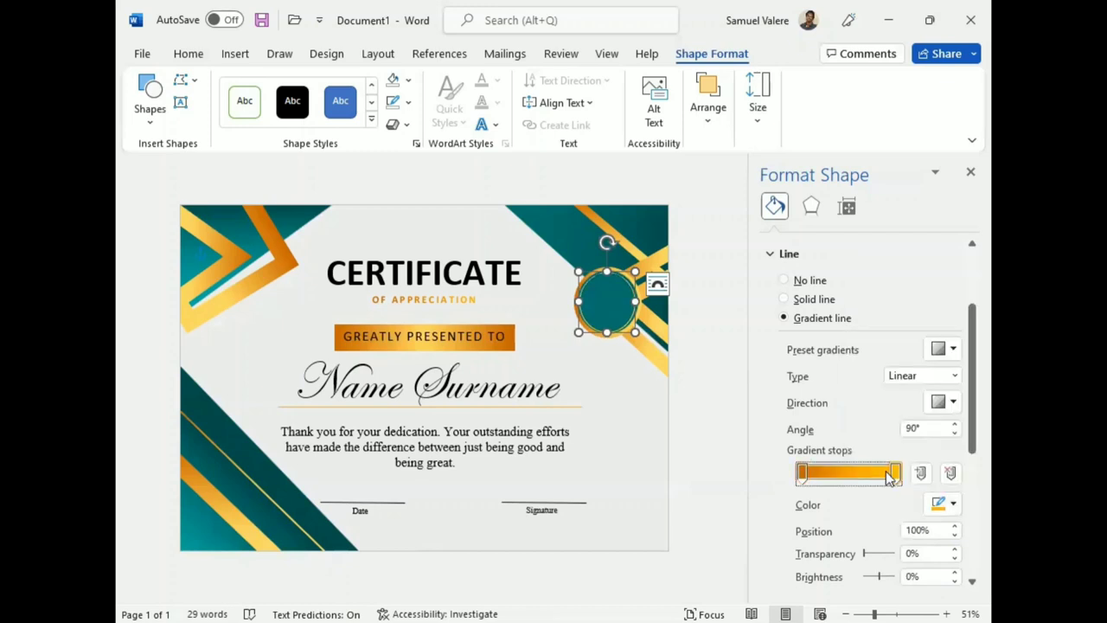
{"action": "left_click_drag", "start_coordinate": [894, 475], "coordinate": [859, 474]}
- Set the outline gradient brightness to 40% and close the Format Shape pane
{"action": "scroll", "coordinate": [784, 565], "scroll_direction": "down", "scroll_amount": 2}
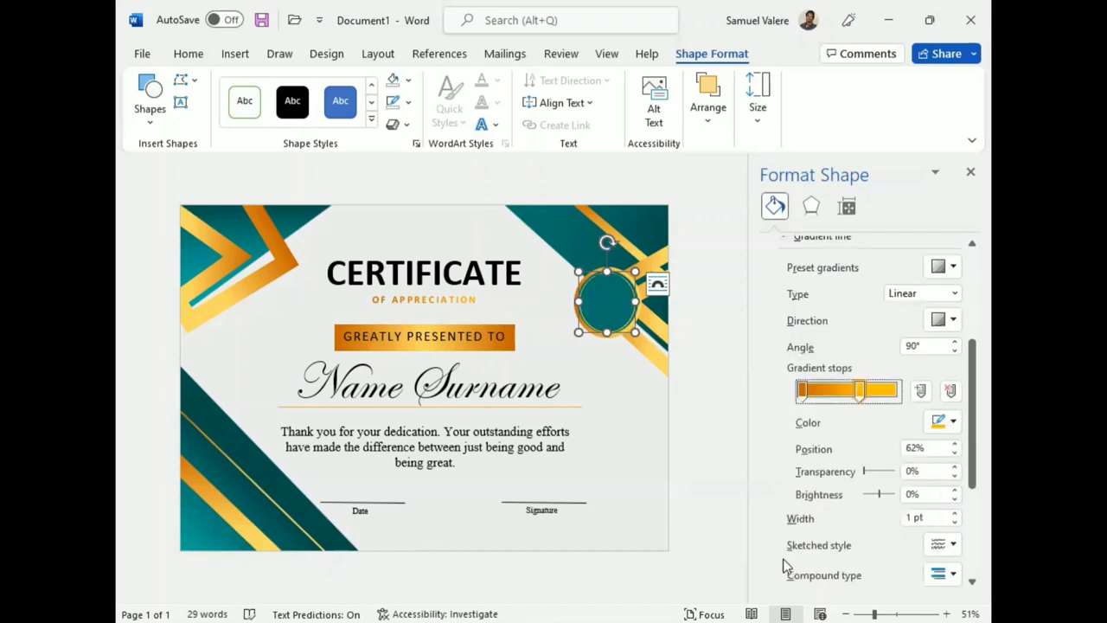
{"action": "left_click", "coordinate": [955, 490]}
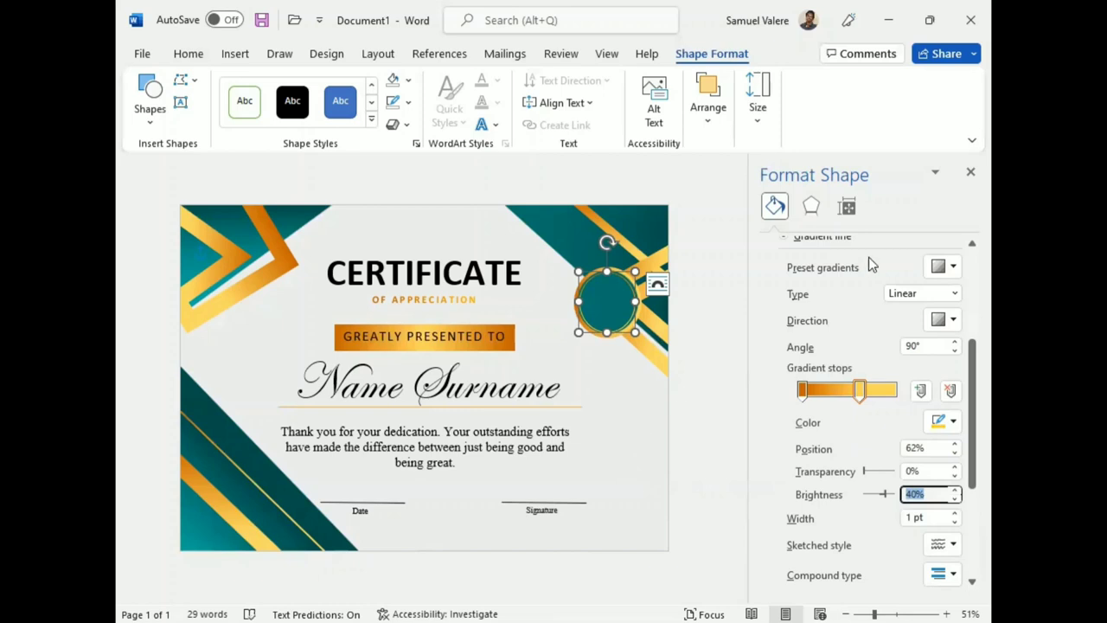
{"action": "left_click", "coordinate": [970, 172]}
{"action": "left_click", "coordinate": [750, 406]}
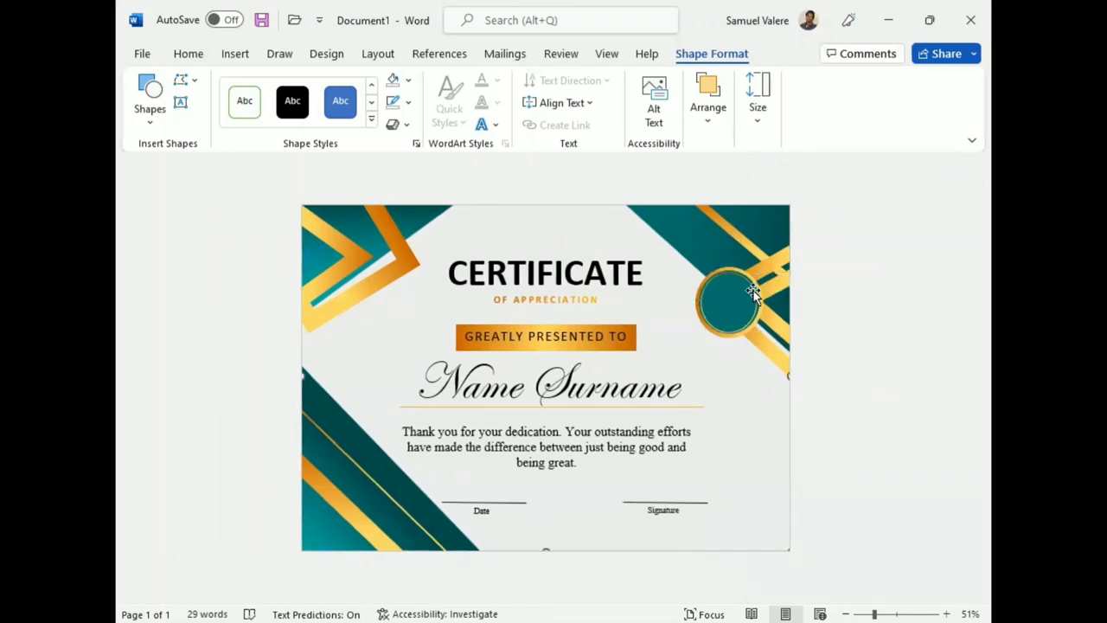
{"action": "left_click", "coordinate": [751, 294]}
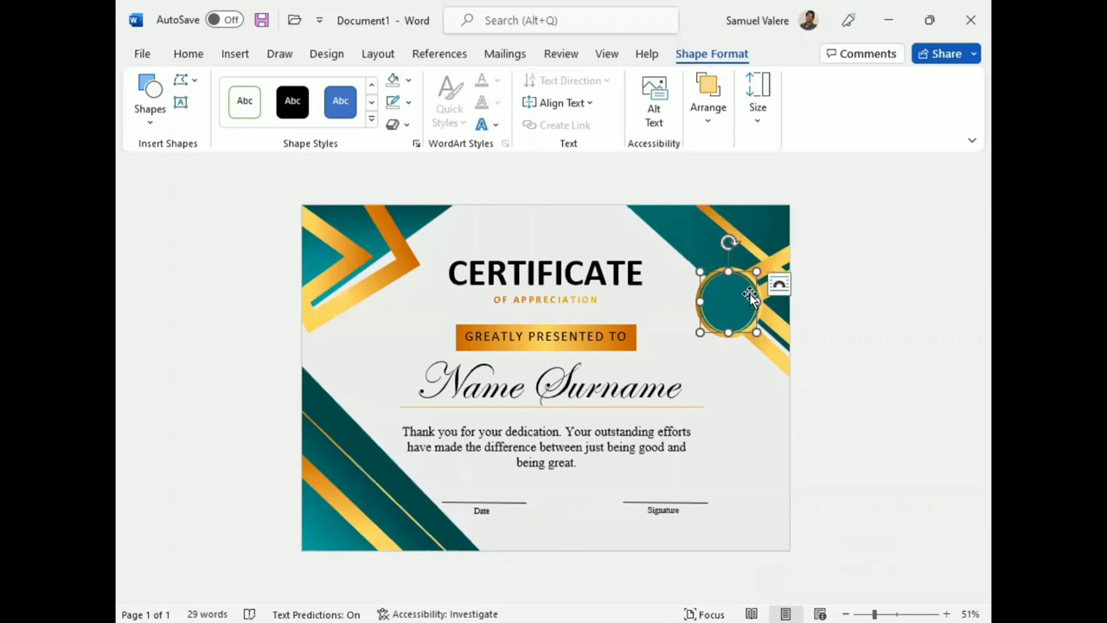
{"action": "left_click", "coordinate": [852, 338]}
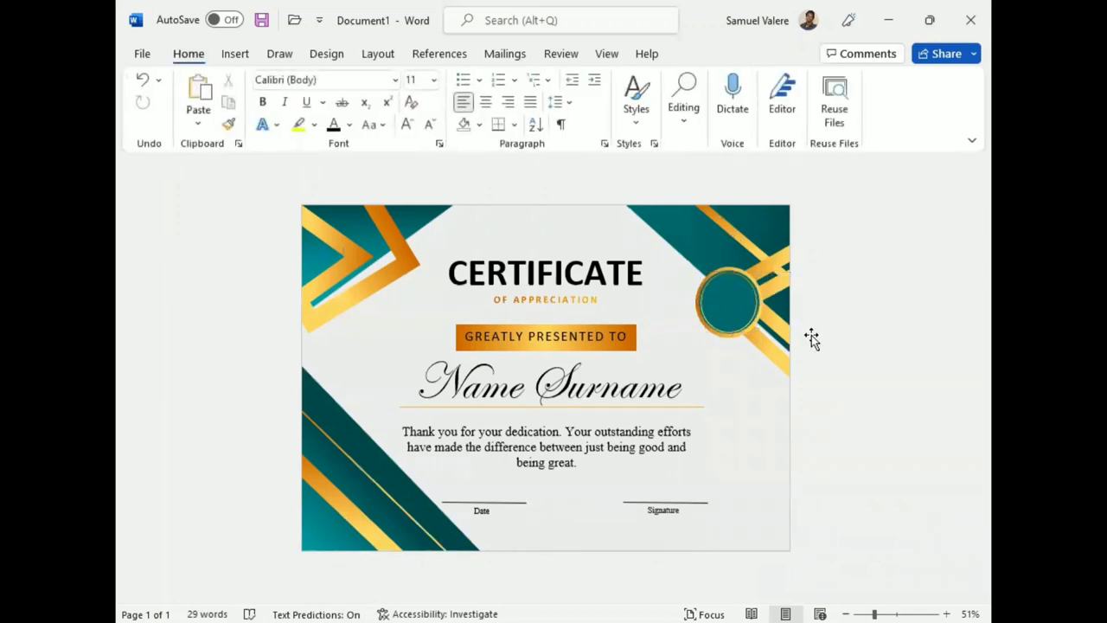
{"action": "left_click", "coordinate": [758, 300]}
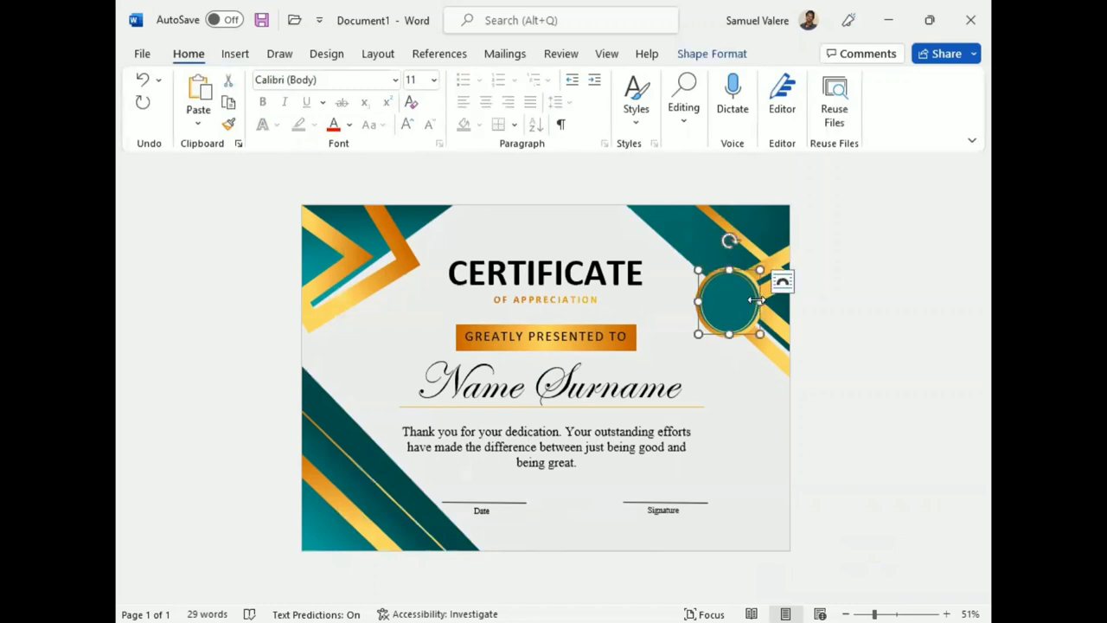
{"action": "left_click", "coordinate": [833, 331]}
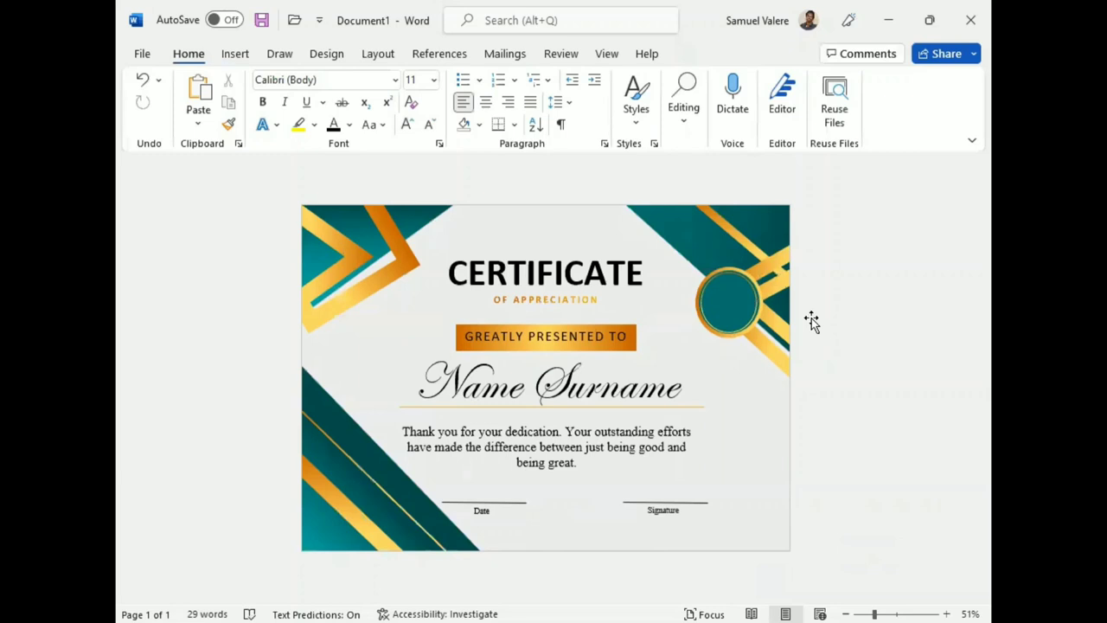
- Draw a small text box across the seal circle
{"action": "left_click", "coordinate": [232, 54]}
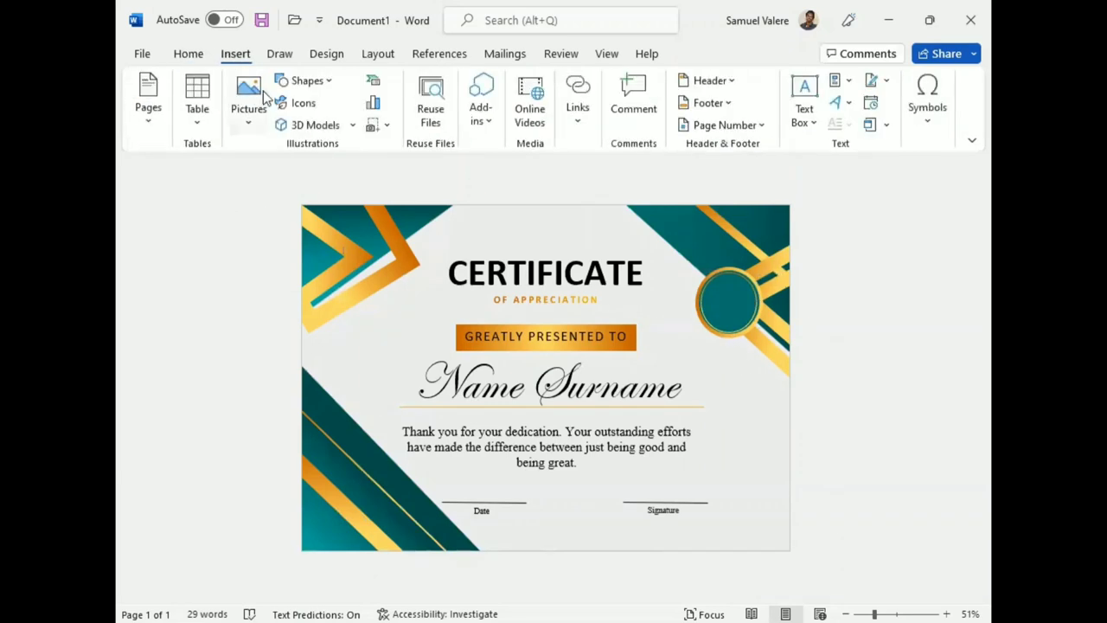
{"action": "left_click", "coordinate": [248, 114]}
{"action": "left_click", "coordinate": [307, 80]}
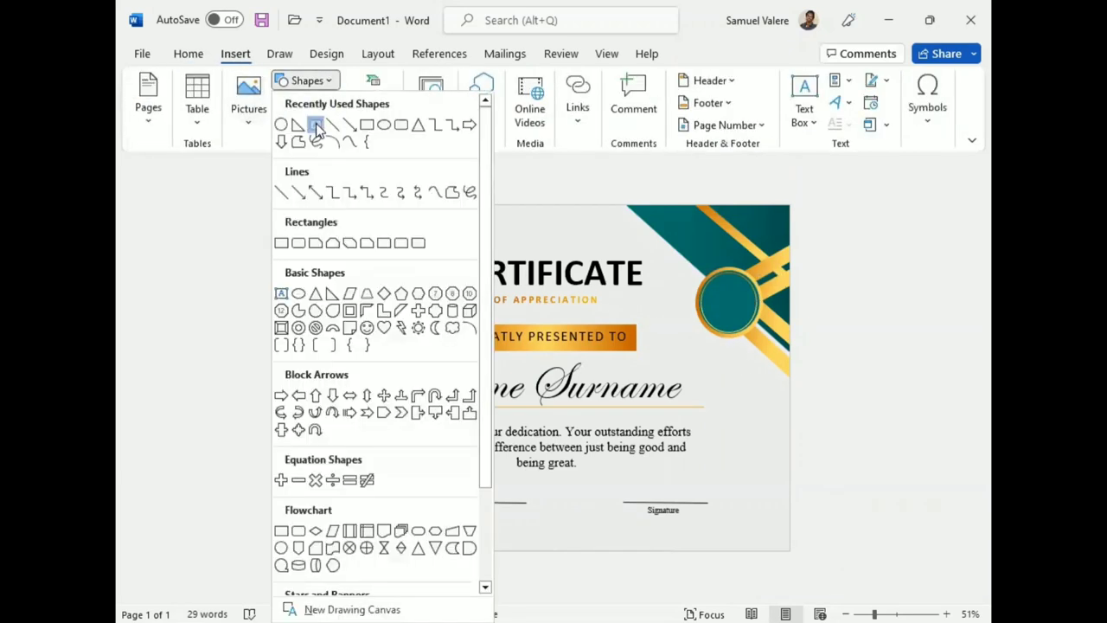
{"action": "left_click", "coordinate": [279, 116]}
{"action": "left_click_drag", "start_coordinate": [708, 285], "coordinate": [750, 311]}
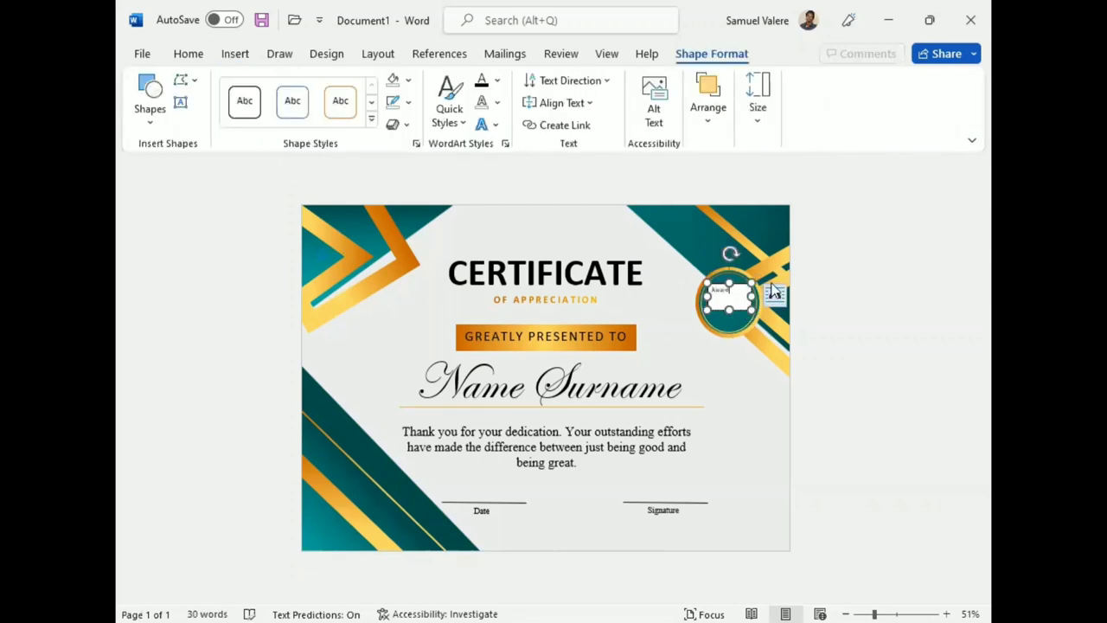
- Set the Award text to Times New Roman 20 pt, not bold
{"action": "double_click", "coordinate": [723, 290]}
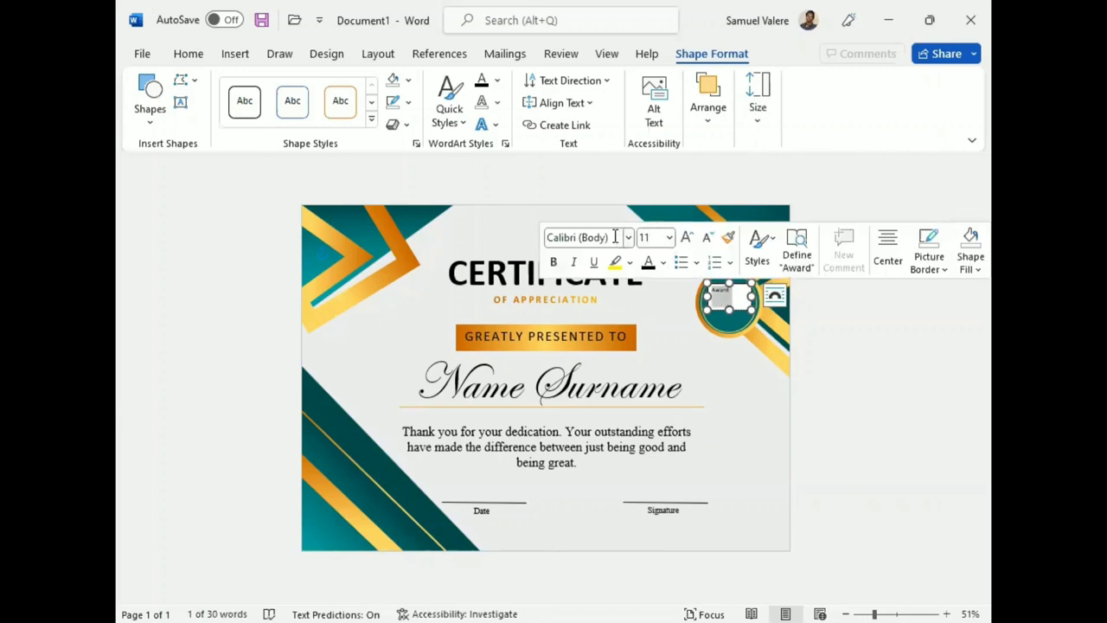
{"action": "left_click", "coordinate": [589, 237]}
{"action": "type", "text": "Times New Roman"}
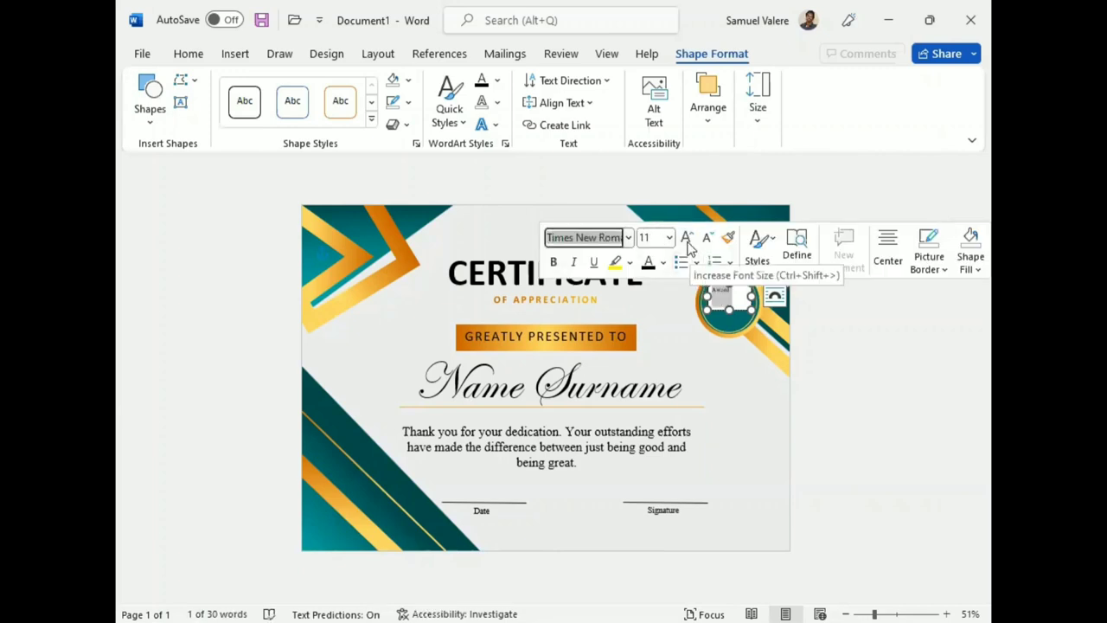
{"action": "left_click", "coordinate": [689, 240]}
{"action": "left_click", "coordinate": [688, 239]}
{"action": "left_click", "coordinate": [689, 239]}
{"action": "left_click", "coordinate": [690, 241]}
{"action": "left_click", "coordinate": [690, 242]}
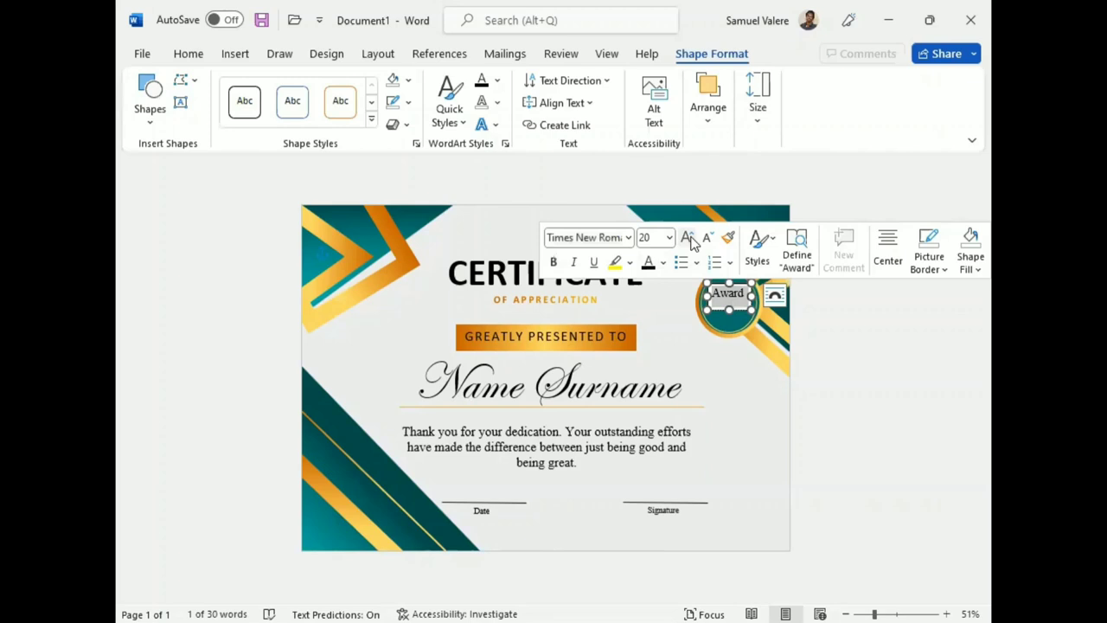
{"action": "left_click", "coordinate": [554, 262]}
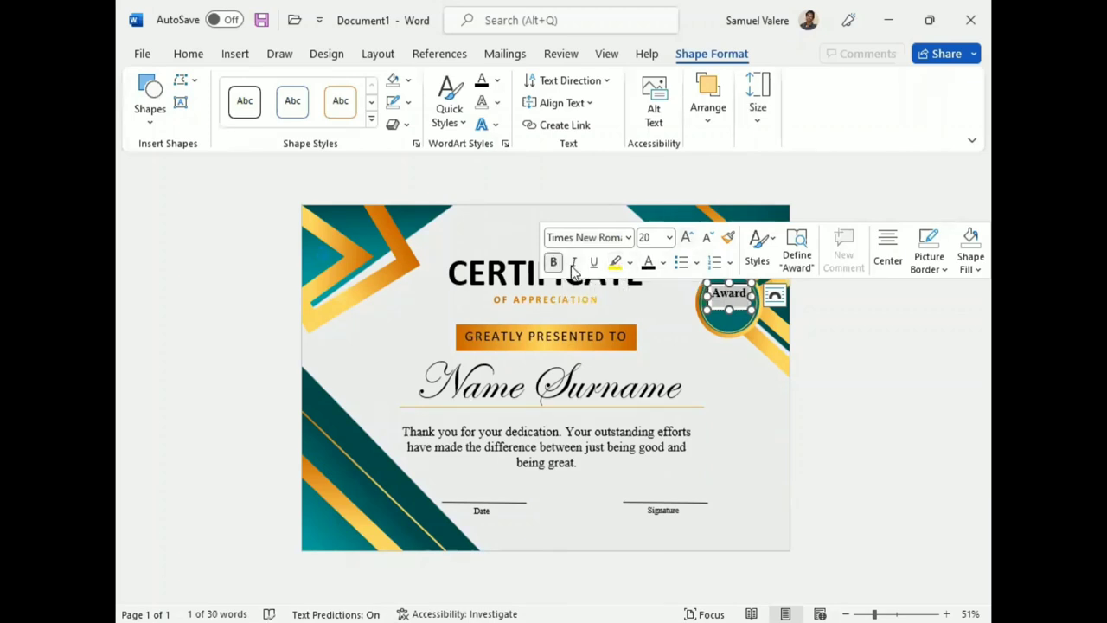
{"action": "key", "text": "ctrl+b"}
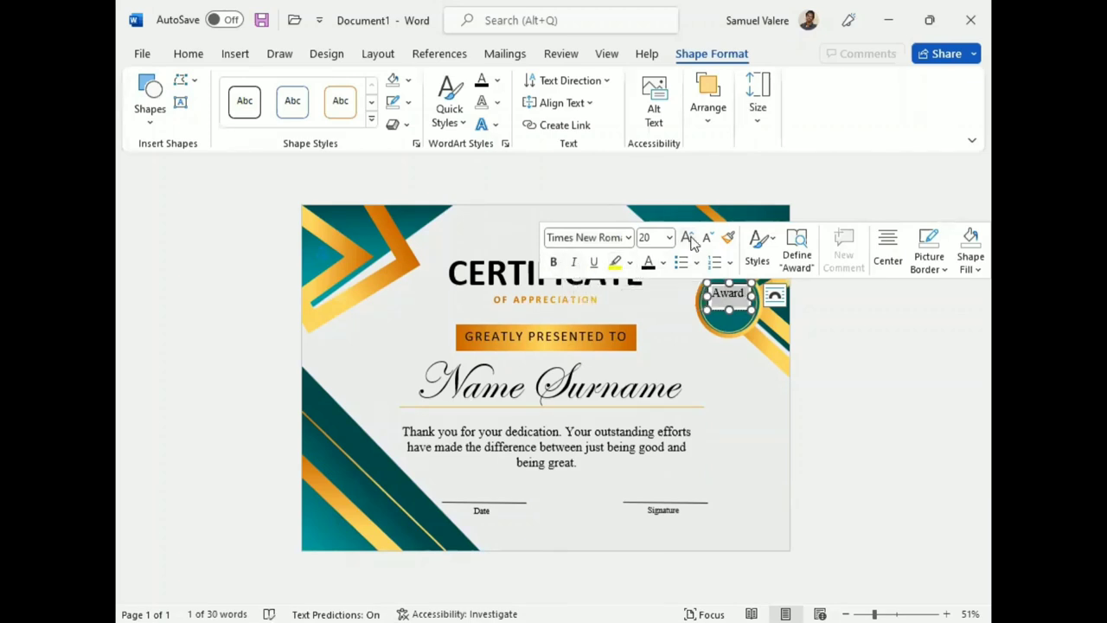
- Remove the Award box's outline and white fill and nudge it slightly down
{"action": "left_click", "coordinate": [742, 310]}
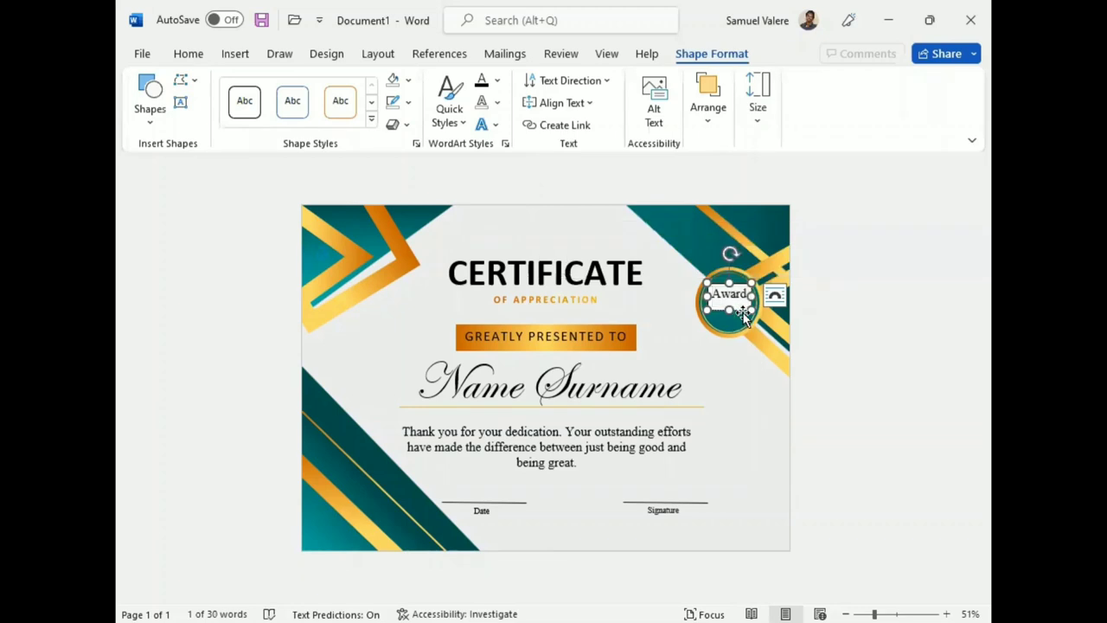
{"action": "left_click", "coordinate": [407, 101]}
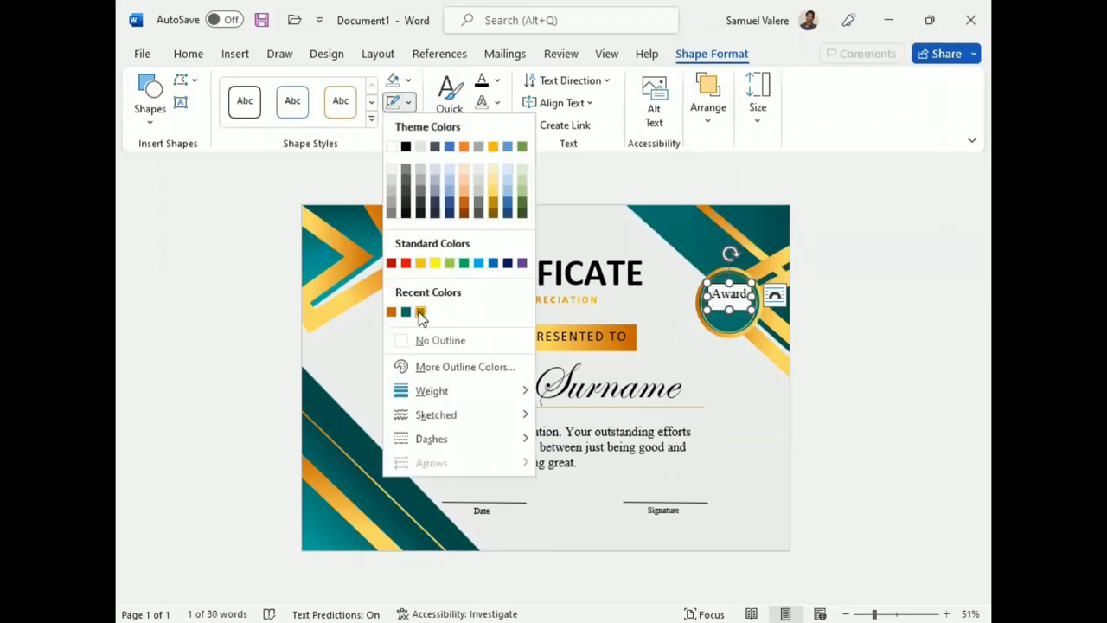
{"action": "left_click", "coordinate": [407, 340]}
{"action": "left_click", "coordinate": [394, 80]}
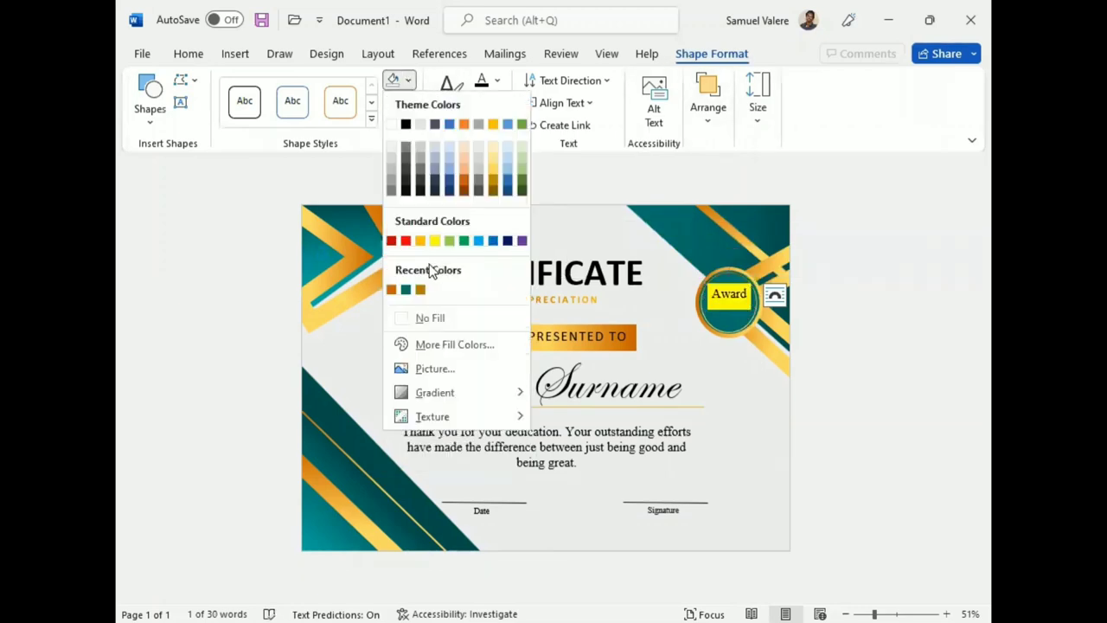
{"action": "left_click", "coordinate": [407, 318]}
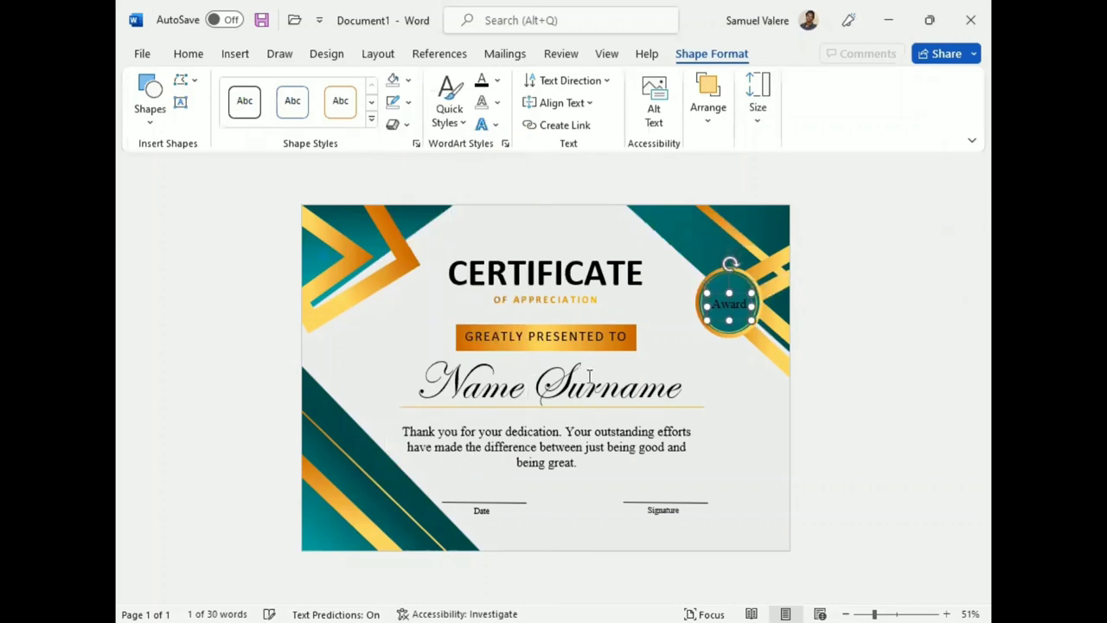
{"action": "key", "text": "Down"}
{"action": "key", "text": "Down"}
{"action": "key", "text": "Down"}
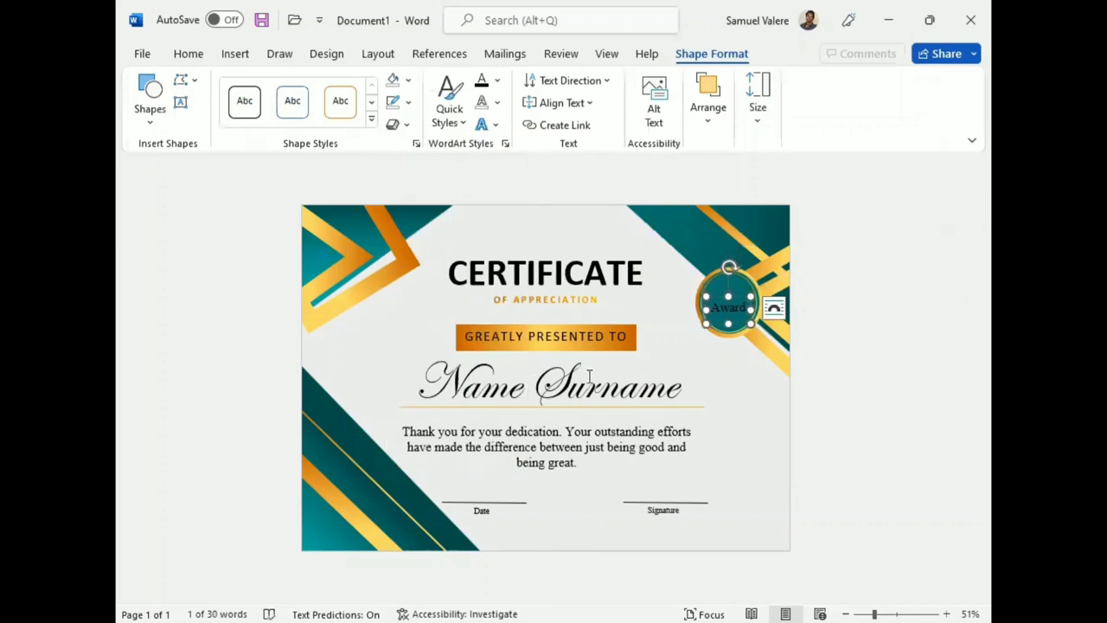
{"action": "double_click", "coordinate": [728, 309]}
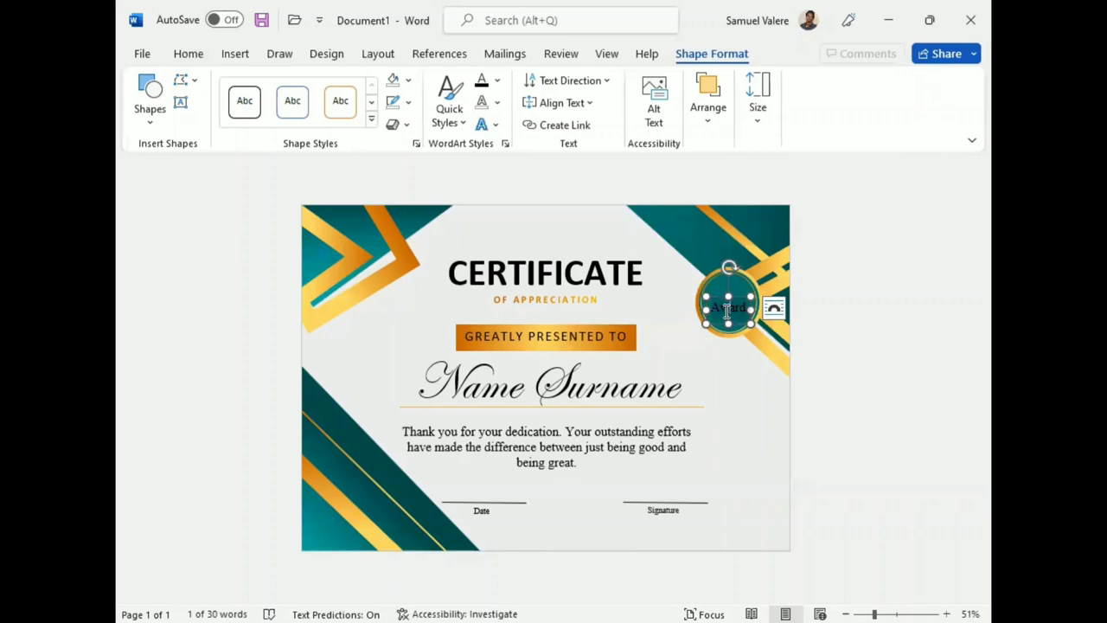
{"action": "left_click", "coordinate": [497, 81]}
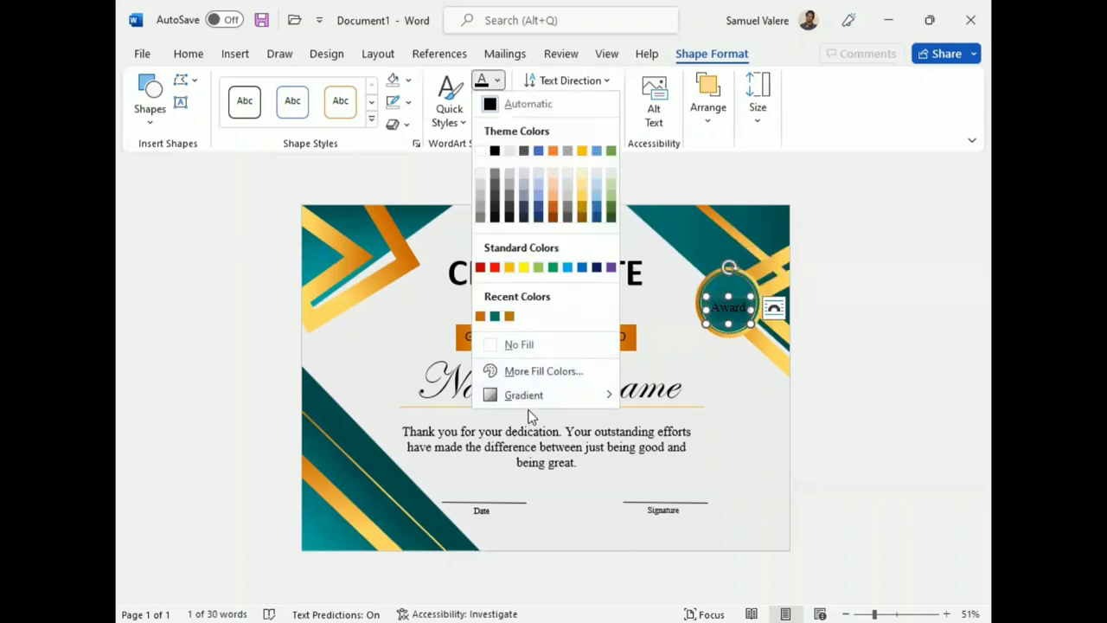
- Give the Award text a gradient fill with the gold stop moved to 88%
{"action": "mouse_move", "coordinate": [525, 394]}
{"action": "left_click", "coordinate": [689, 604]}
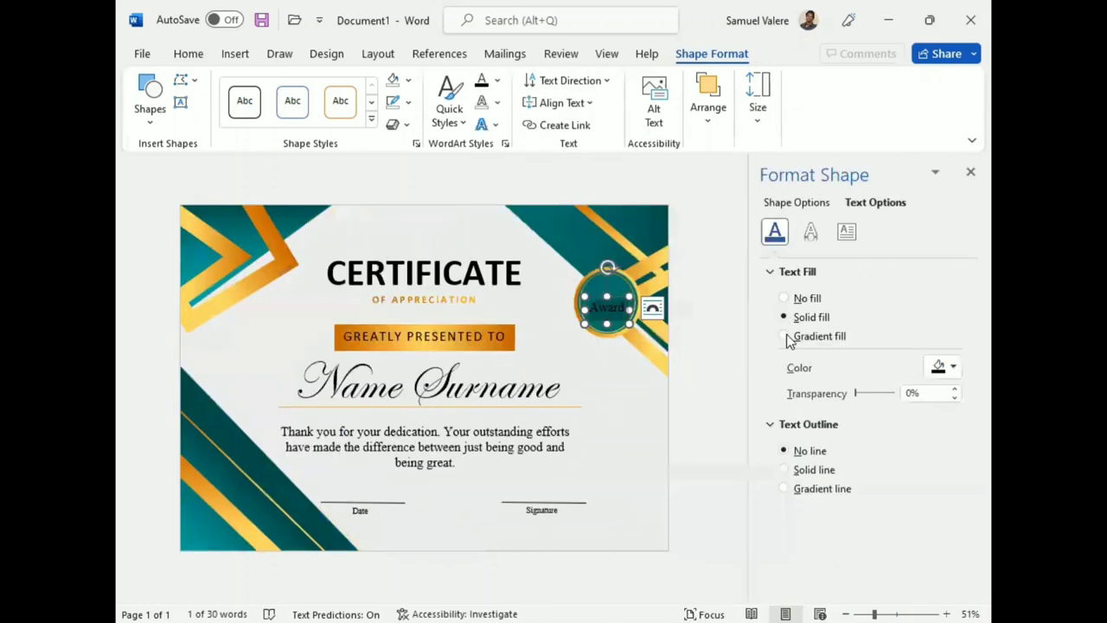
{"action": "left_click", "coordinate": [784, 337]}
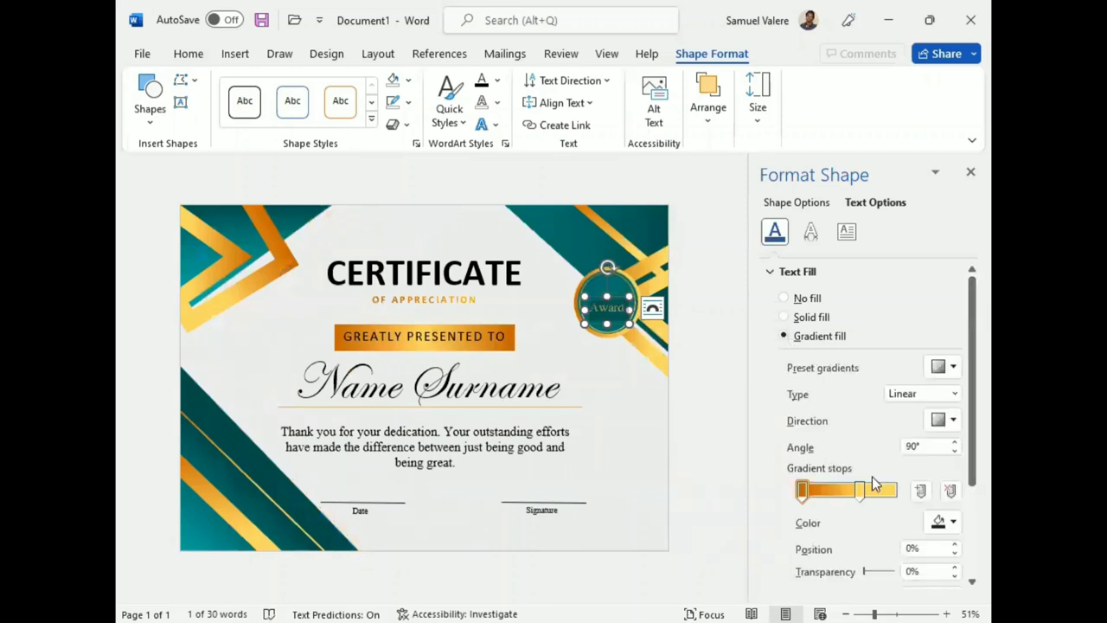
{"action": "left_click_drag", "start_coordinate": [862, 494], "coordinate": [878, 496]}
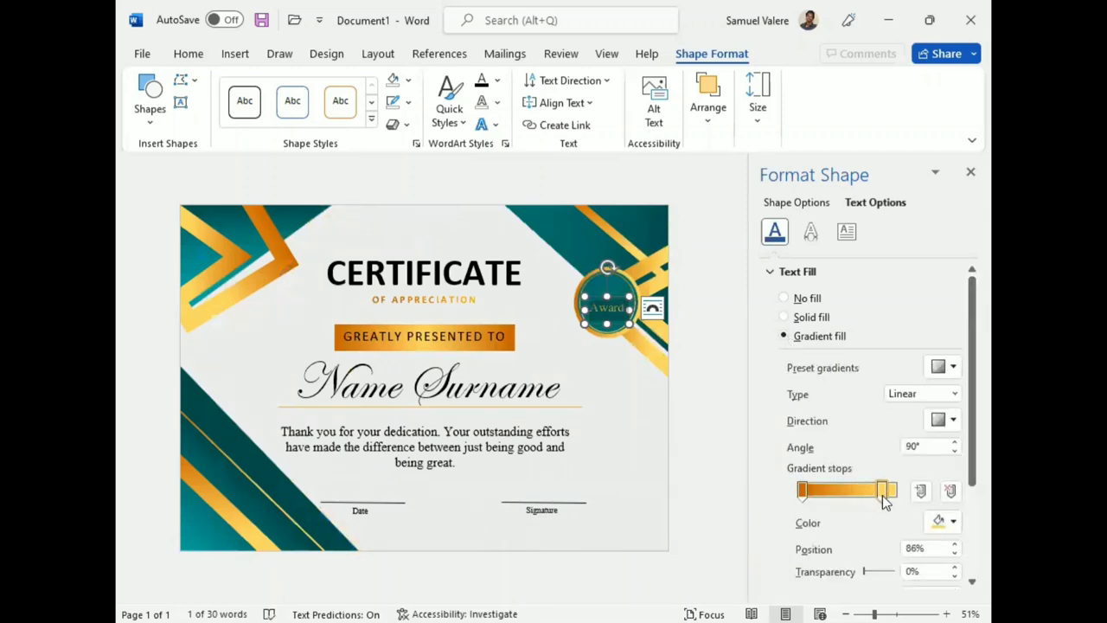
{"action": "left_click_drag", "start_coordinate": [884, 495], "coordinate": [887, 495]}
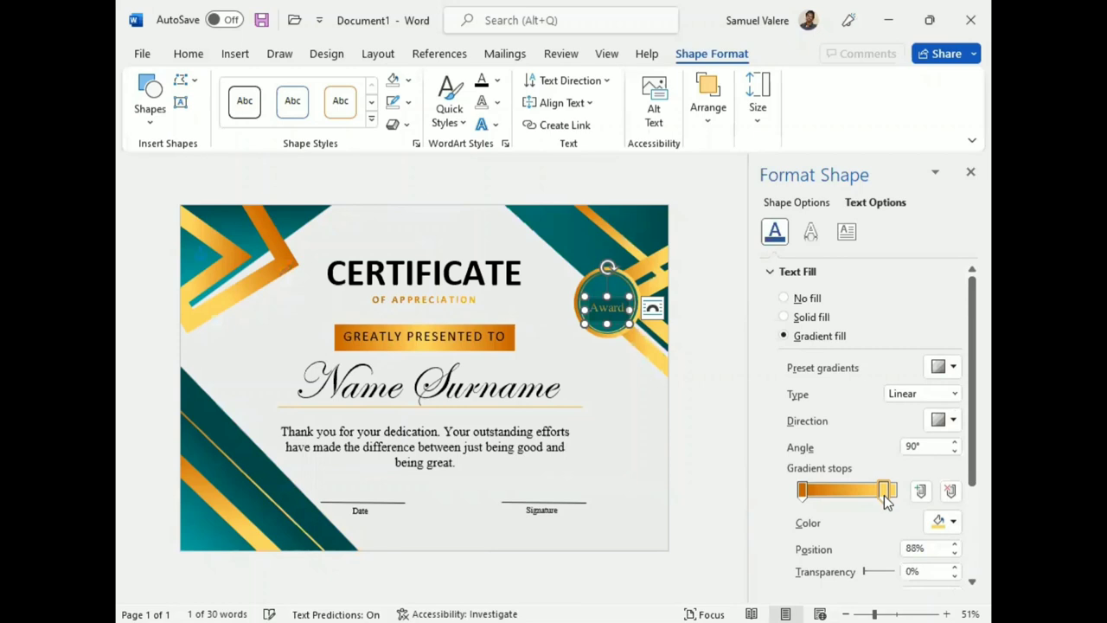
{"action": "left_click", "coordinate": [619, 301]}
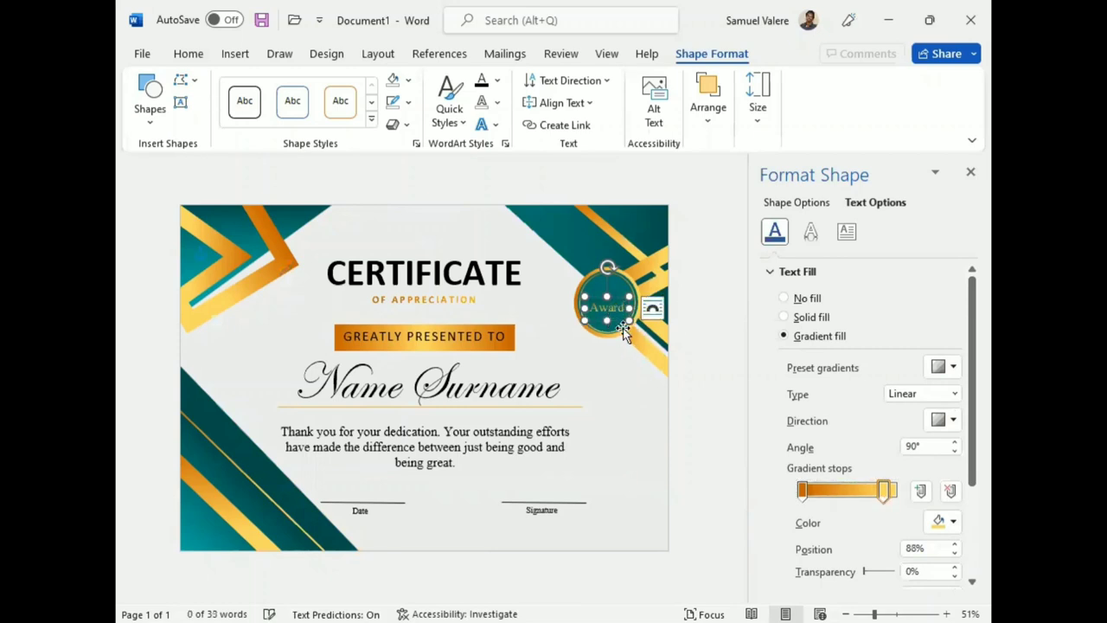
{"action": "double_click", "coordinate": [608, 309]}
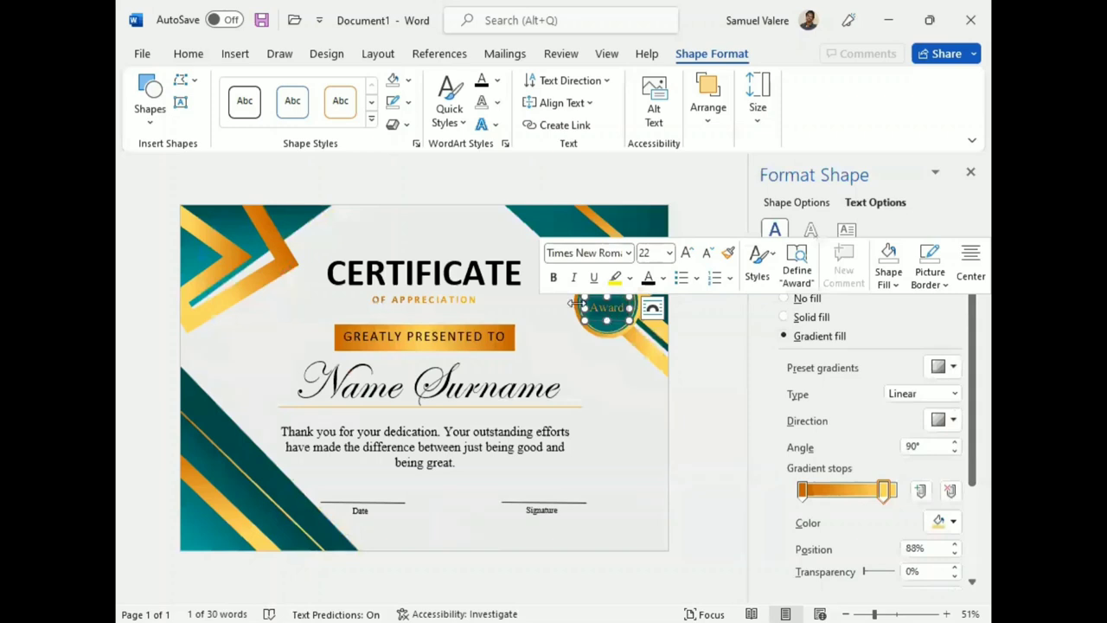
{"action": "left_click", "coordinate": [185, 57]}
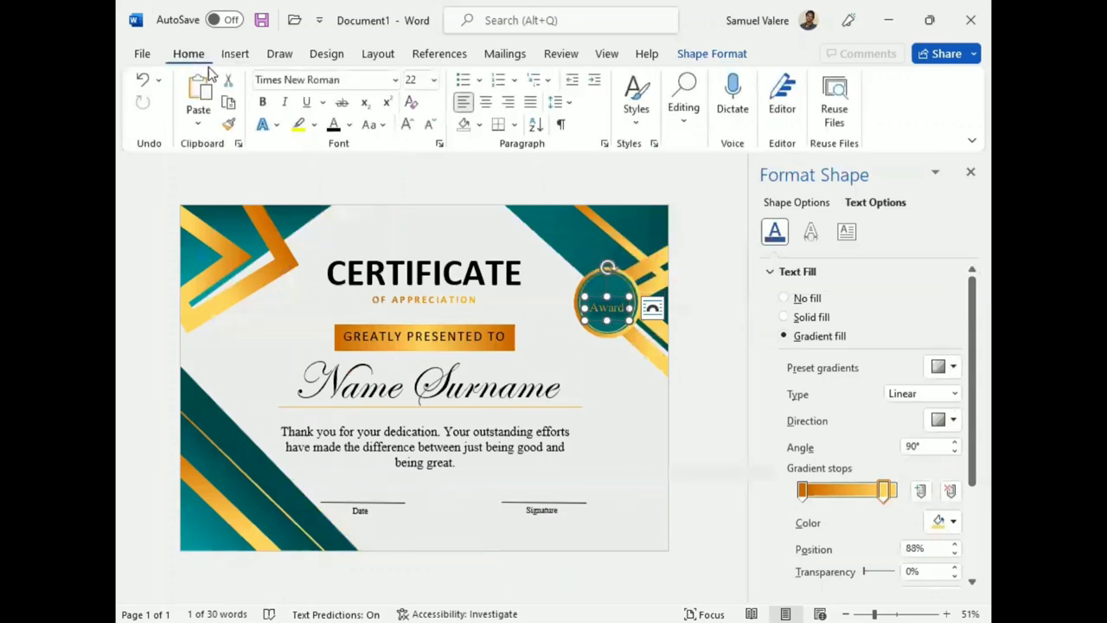
- Bold the Award text, widen its box, and duplicate it slightly higher on the seal
{"action": "left_click", "coordinate": [262, 102]}
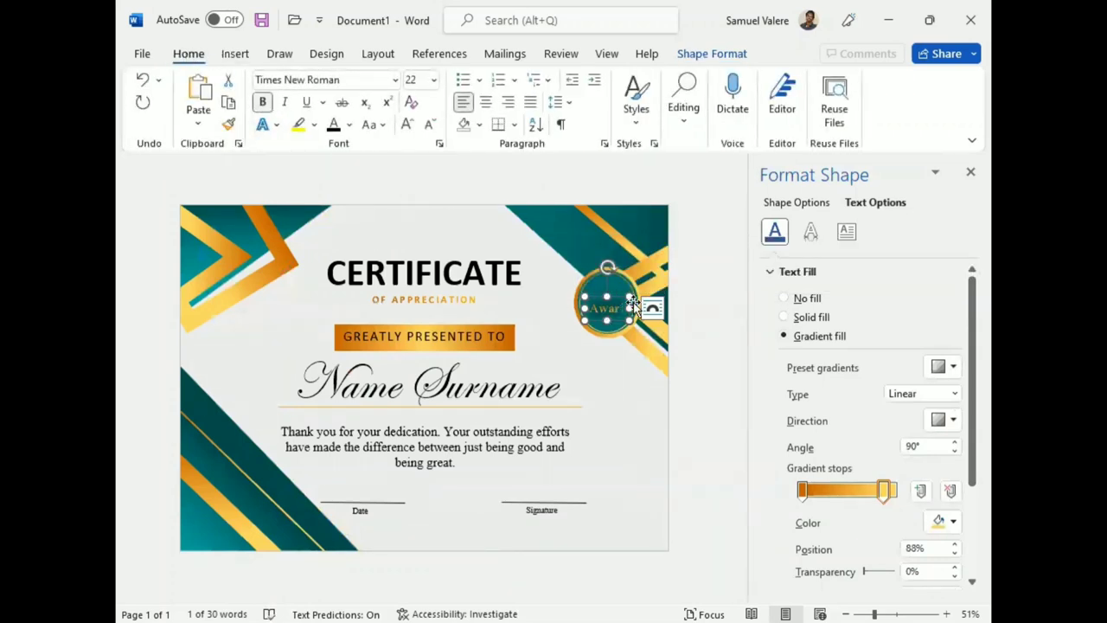
{"action": "left_click_drag", "start_coordinate": [631, 308], "coordinate": [630, 315]}
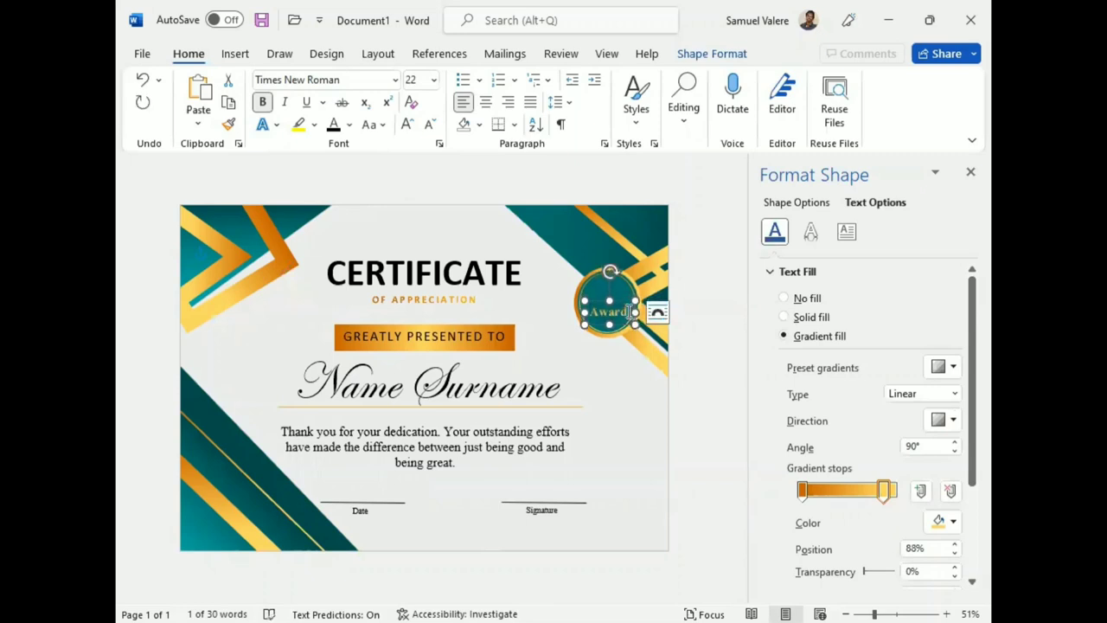
{"action": "left_click_drag", "start_coordinate": [631, 313], "coordinate": [636, 302]}
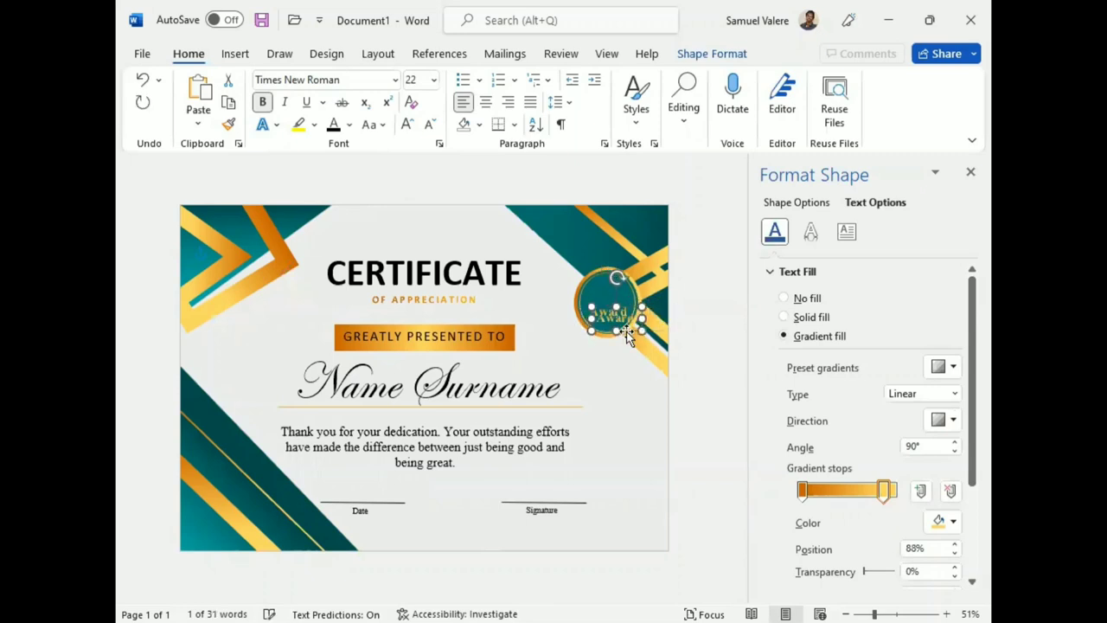
{"action": "key", "text": "Left"}
{"action": "key", "text": "Left"}
{"action": "key", "text": "Up"}
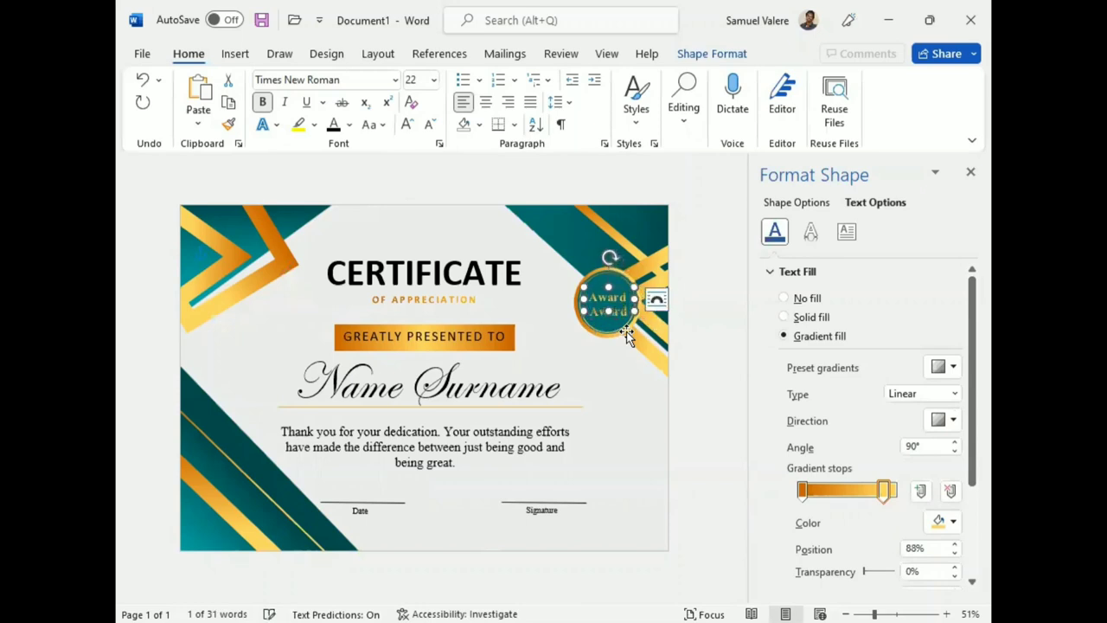
- Replace the upper Award with 2025, shift it left, and centre it
{"action": "double_click", "coordinate": [610, 301]}
{"action": "type", "text": "2025"}
{"action": "left_click_drag", "start_coordinate": [619, 294], "coordinate": [613, 294]}
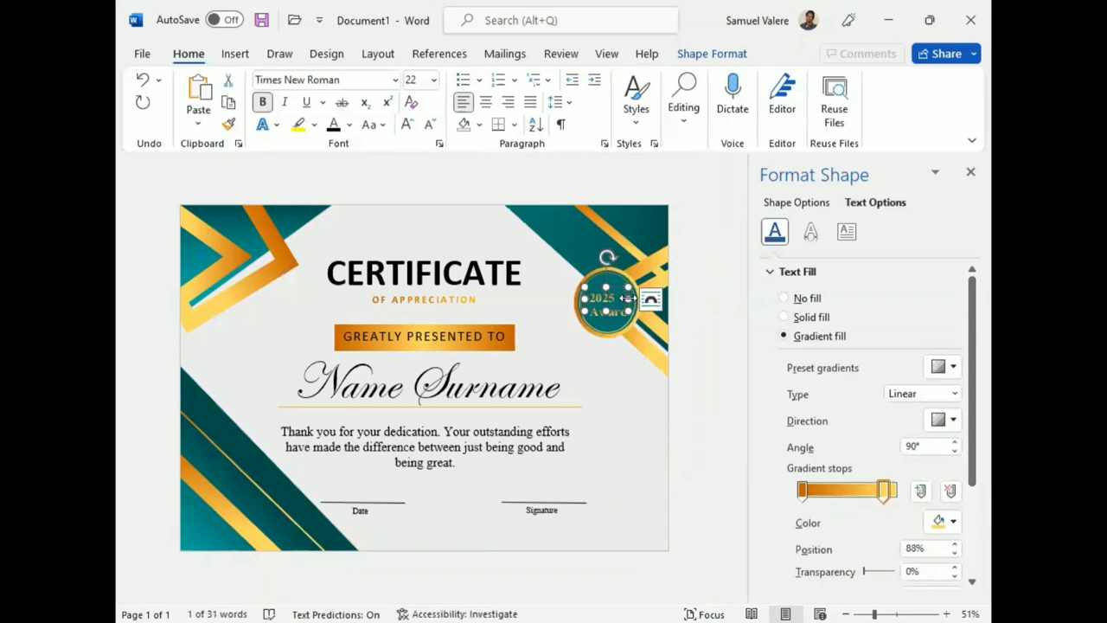
{"action": "left_click", "coordinate": [486, 102]}
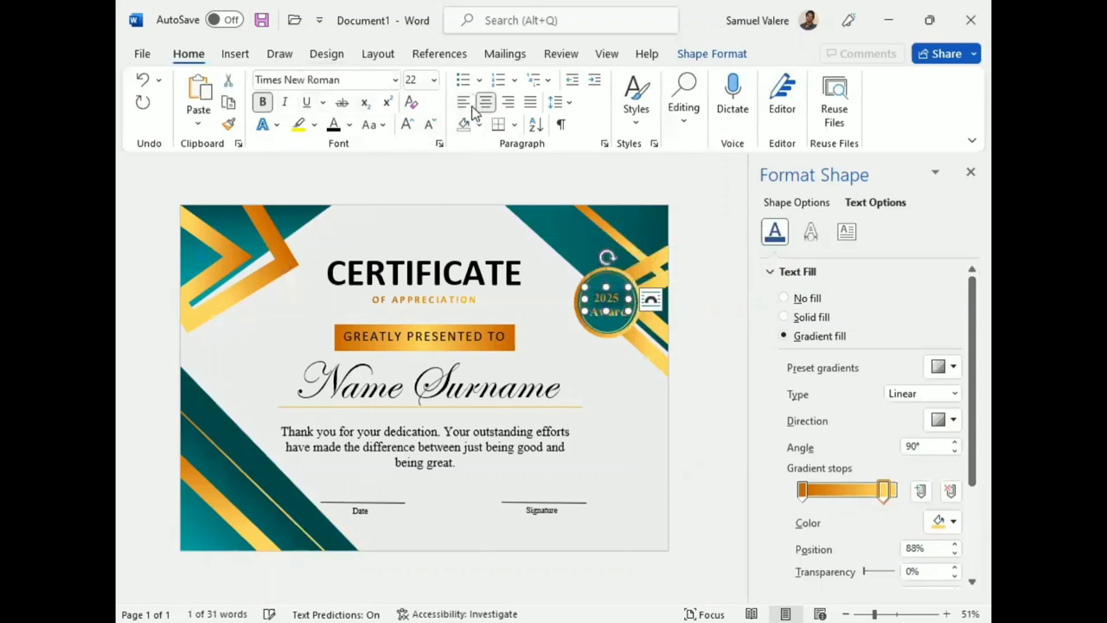
- Centre the 2025 and Award lines together on the teal circle
{"action": "left_click", "coordinate": [611, 291]}
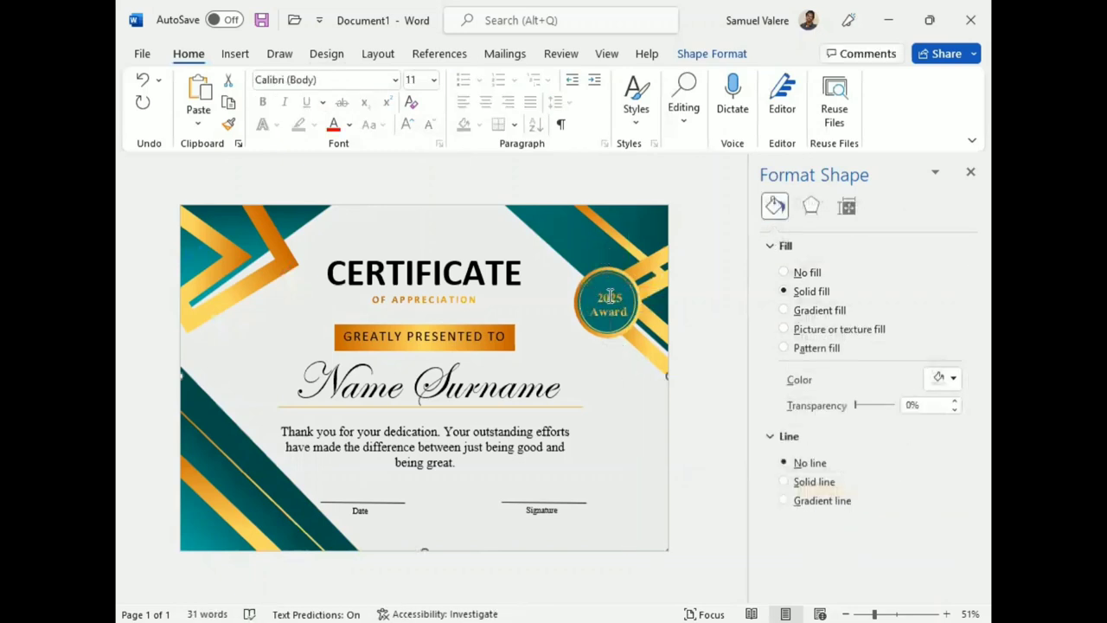
{"action": "left_click", "coordinate": [604, 290]}
{"action": "double_click", "coordinate": [603, 286]}
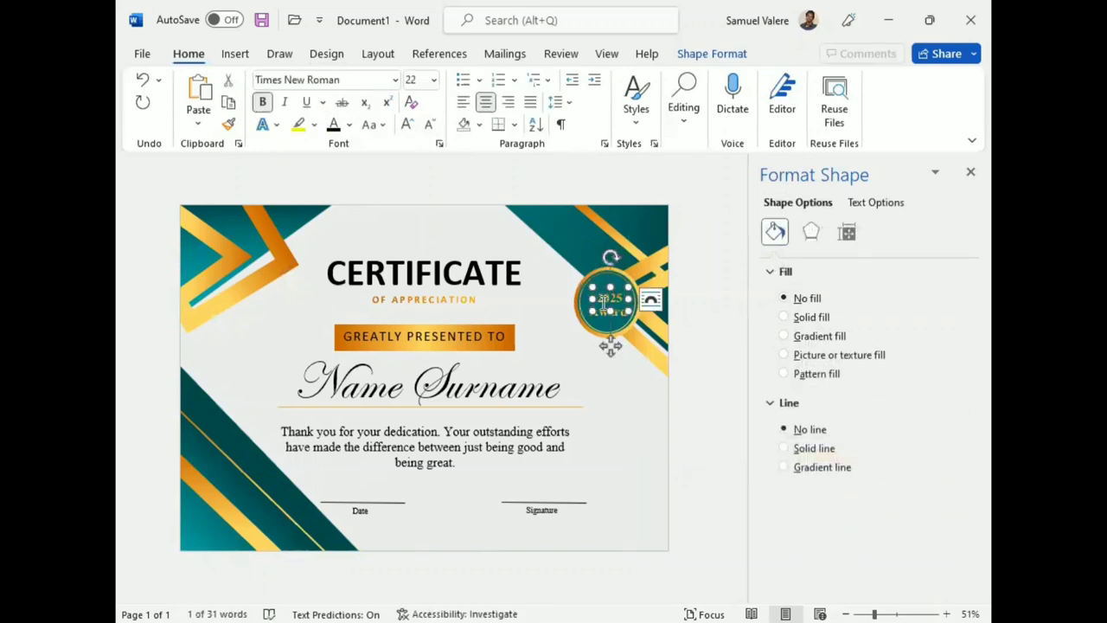
{"action": "left_click", "coordinate": [597, 318]}
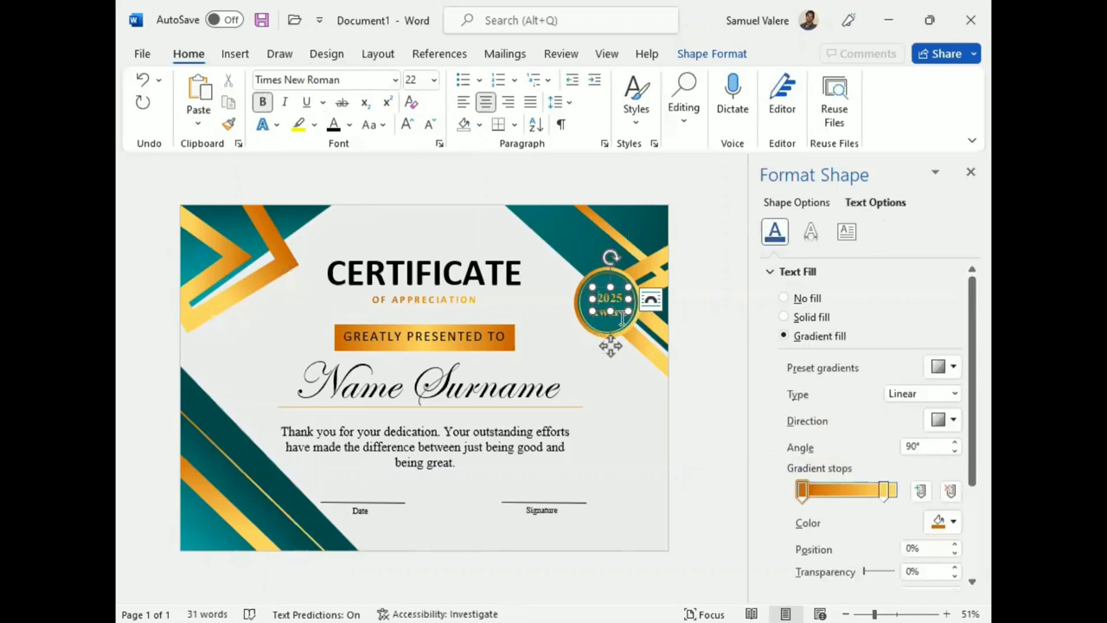
{"action": "left_click", "coordinate": [617, 318]}
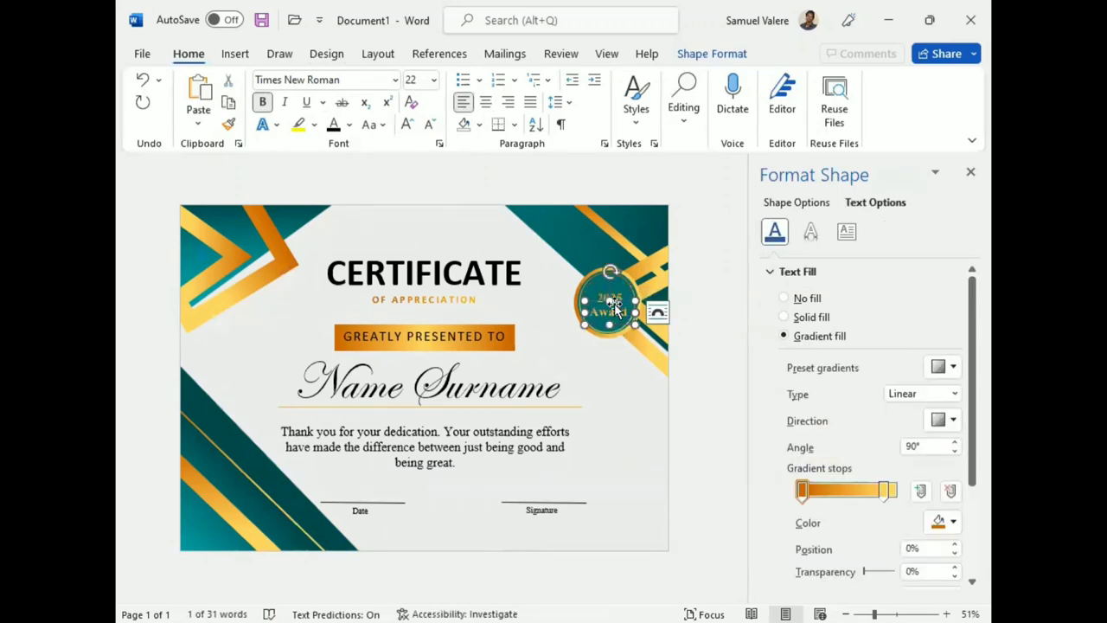
{"action": "double_click", "coordinate": [618, 294]}
{"action": "left_click", "coordinate": [616, 298]}
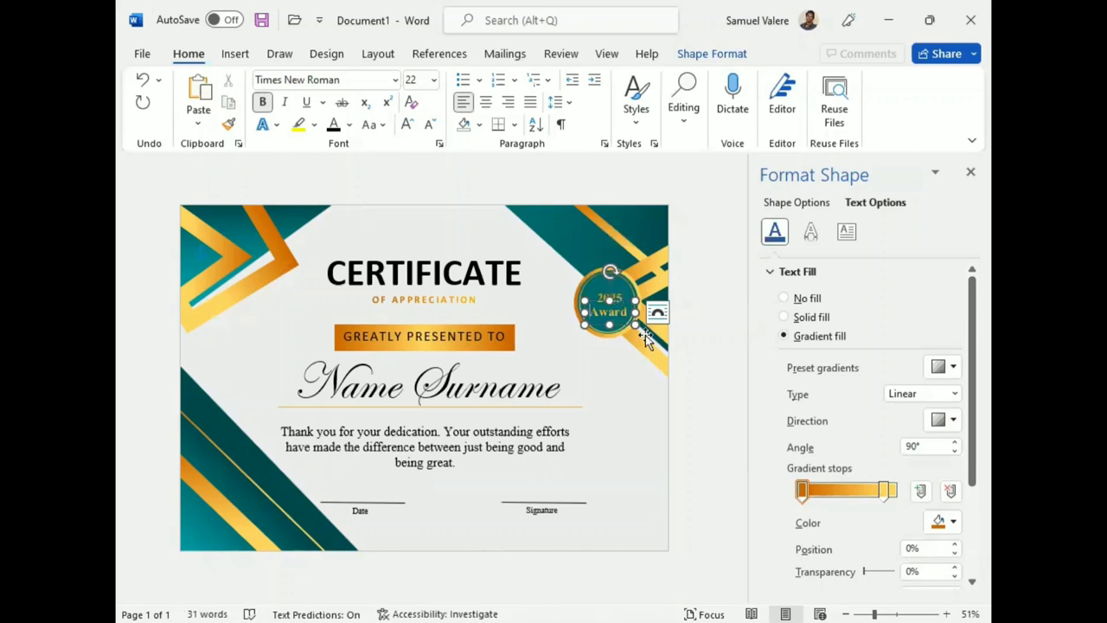
{"action": "double_click", "coordinate": [614, 298]}
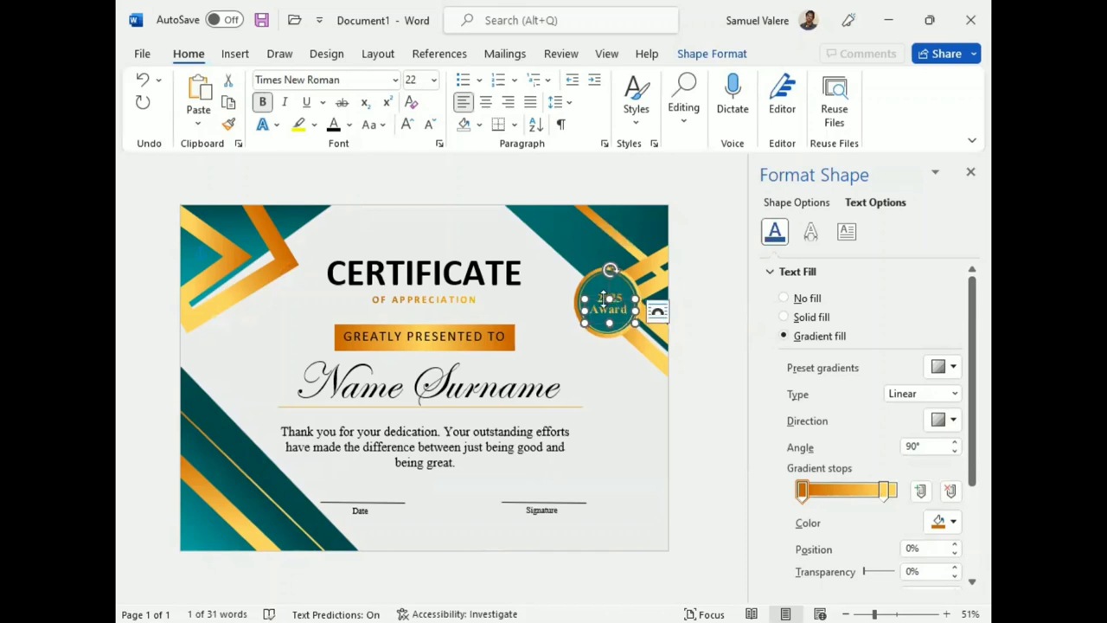
{"action": "key", "text": "ctrl+e"}
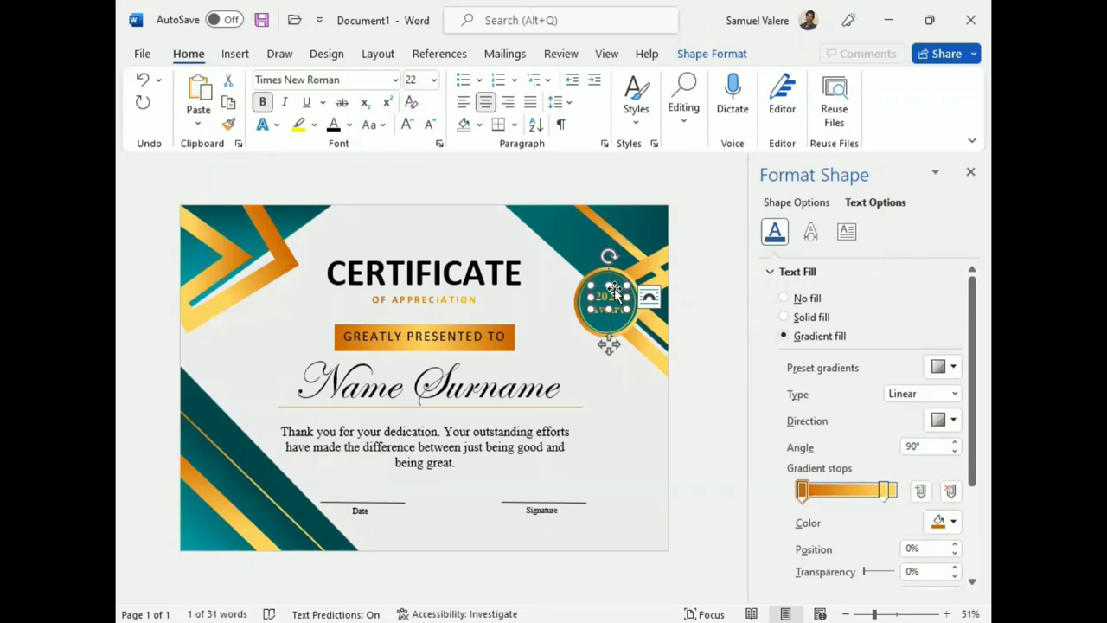
{"action": "left_click", "coordinate": [623, 413]}
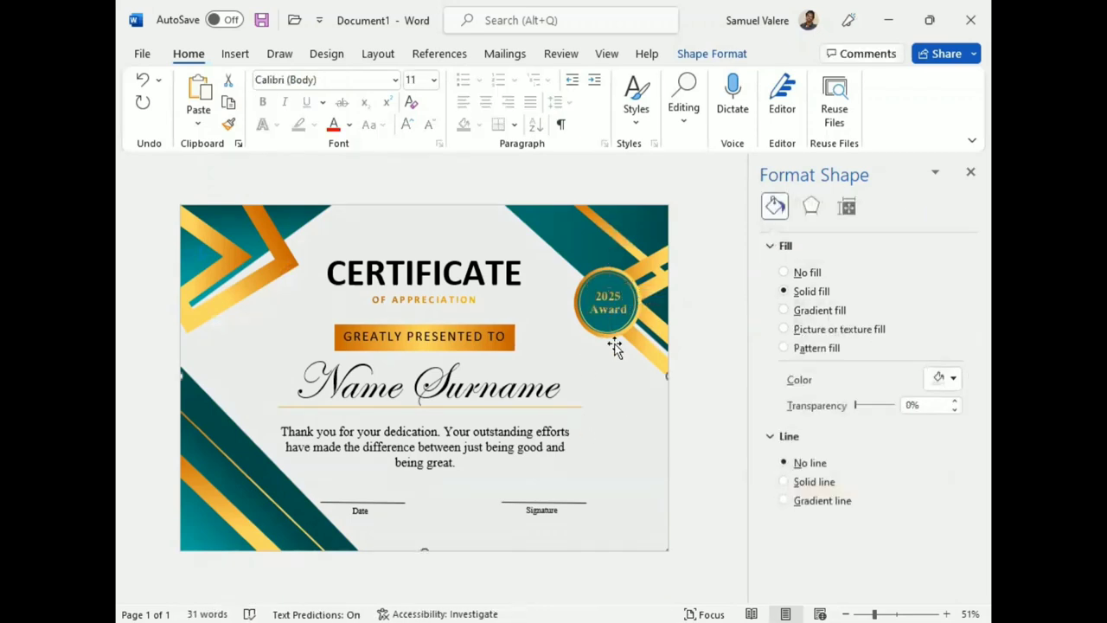
{"action": "left_click", "coordinate": [234, 53]}
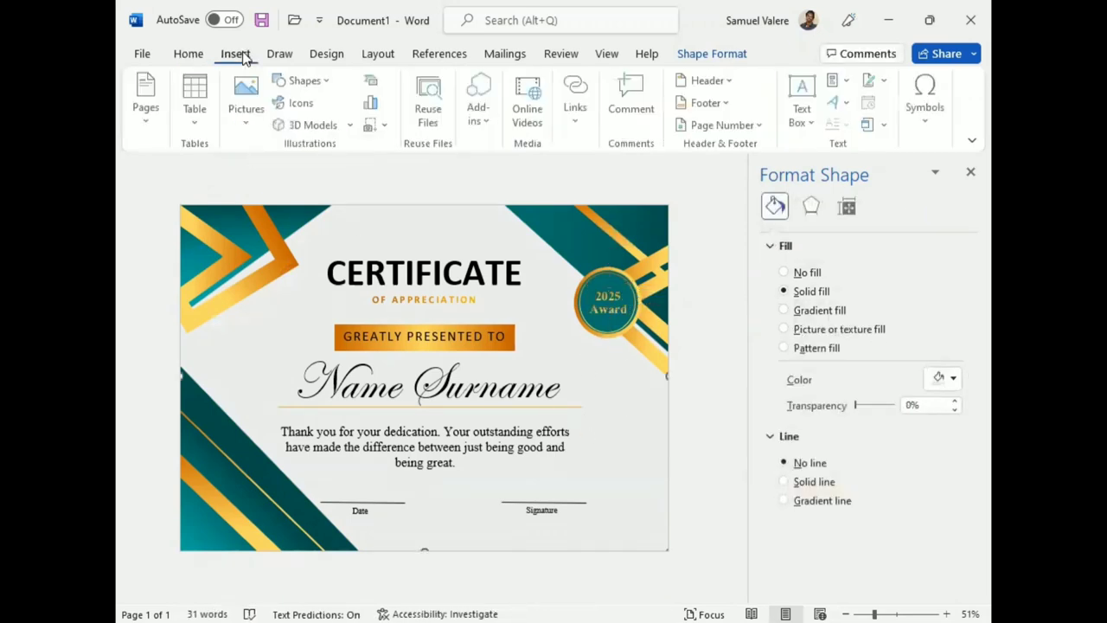
- Draw a notched block-arrow ribbon, then rotate, move and resize it beneath the seal
{"action": "left_click", "coordinate": [306, 80]}
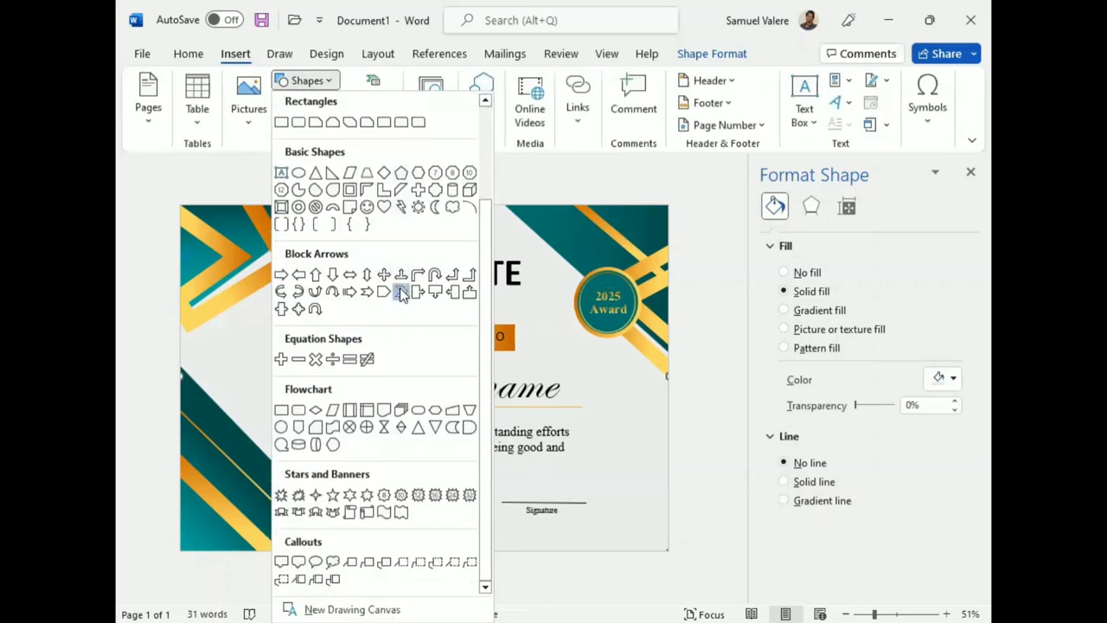
{"action": "left_click", "coordinate": [401, 293]}
{"action": "left_click_drag", "start_coordinate": [611, 376], "coordinate": [662, 374]}
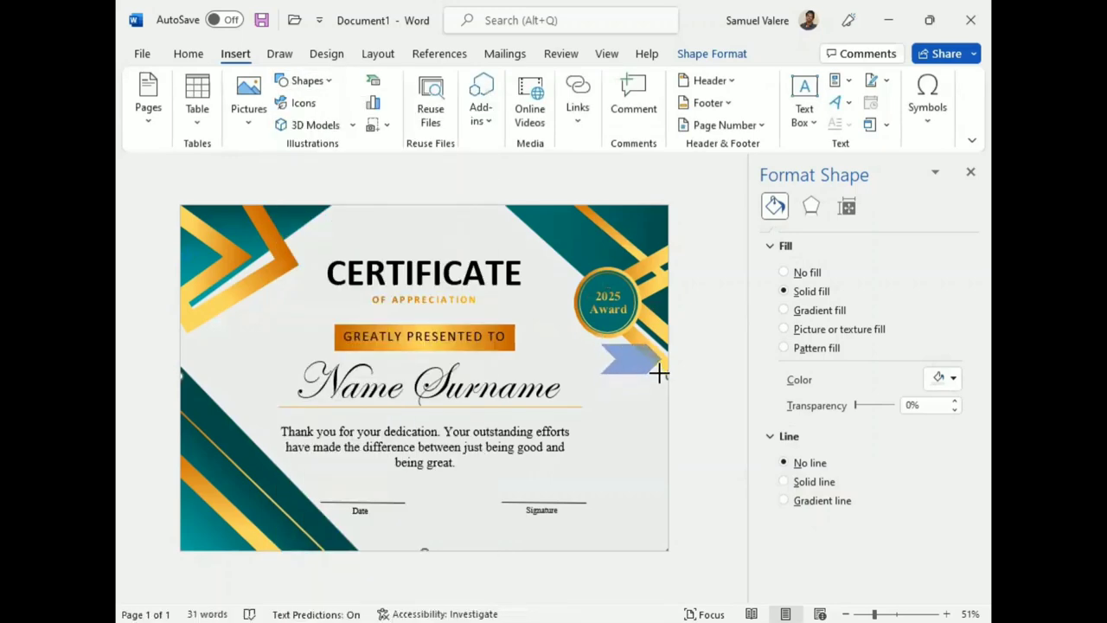
{"action": "left_click_drag", "start_coordinate": [631, 315], "coordinate": [608, 368]}
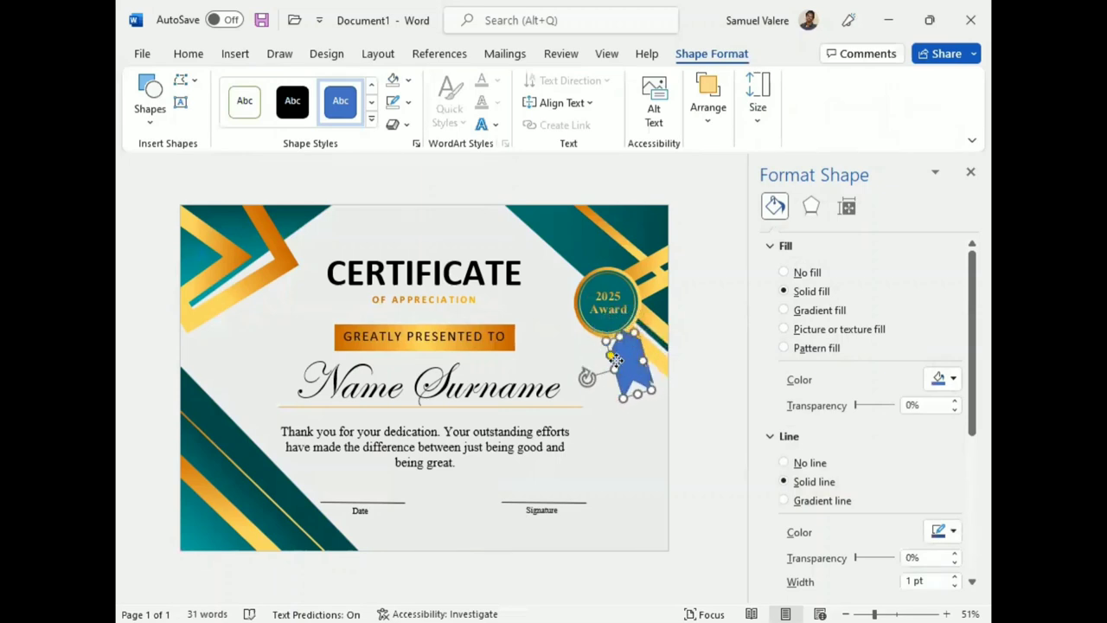
{"action": "mouse_move", "coordinate": [608, 368]}
{"action": "left_mouse_down"}
{"action": "mouse_move", "coordinate": [578, 363]}
{"action": "mouse_move", "coordinate": [564, 340]}
{"action": "mouse_move", "coordinate": [600, 338]}
{"action": "left_mouse_up"}
{"action": "left_click_drag", "start_coordinate": [636, 370], "coordinate": [664, 386]}
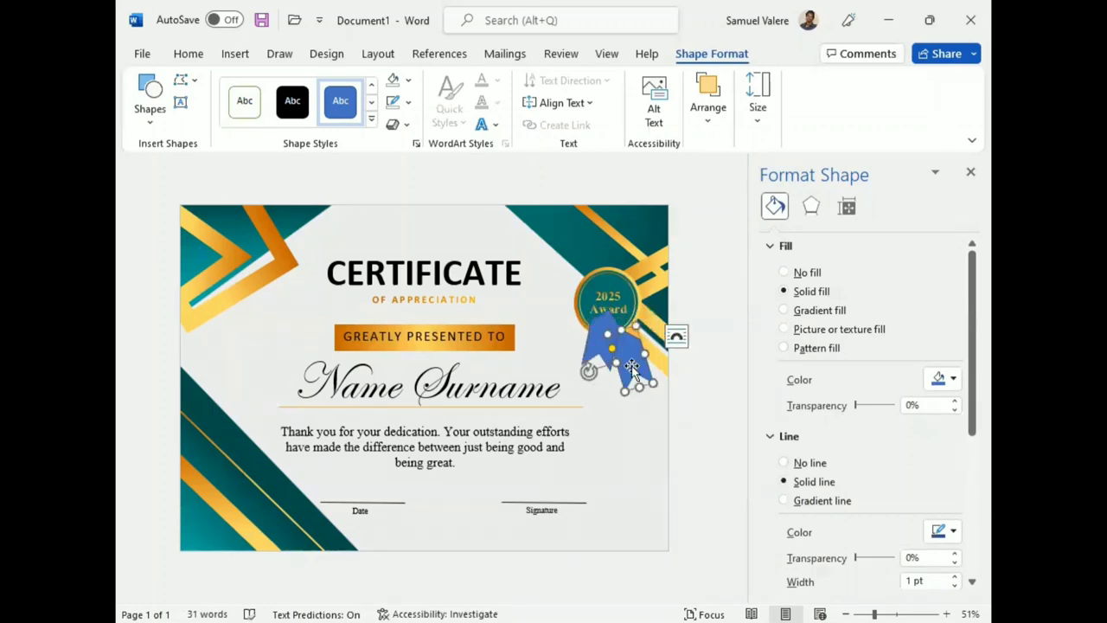
{"action": "left_click_drag", "start_coordinate": [587, 344], "coordinate": [588, 350]}
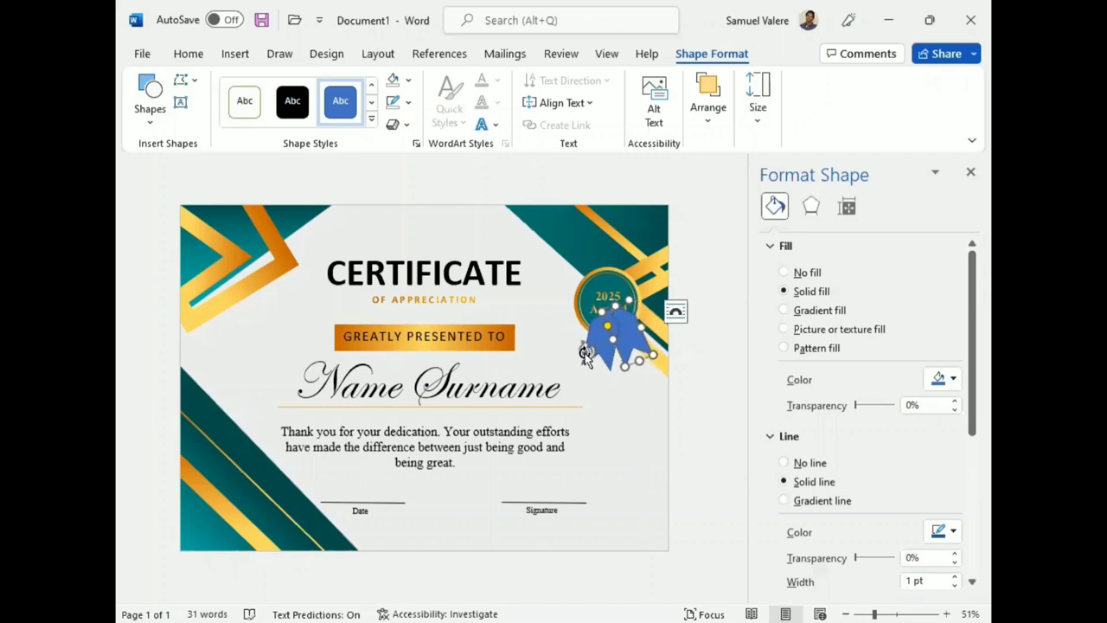
{"action": "left_click_drag", "start_coordinate": [586, 355], "coordinate": [584, 355]}
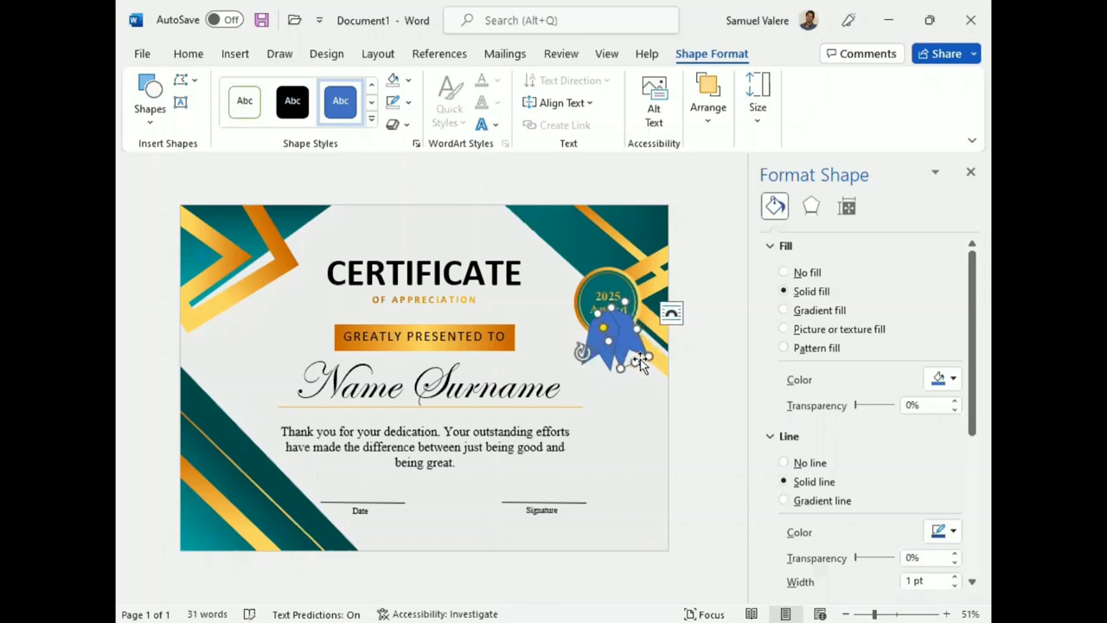
{"action": "left_click_drag", "start_coordinate": [641, 363], "coordinate": [649, 366]}
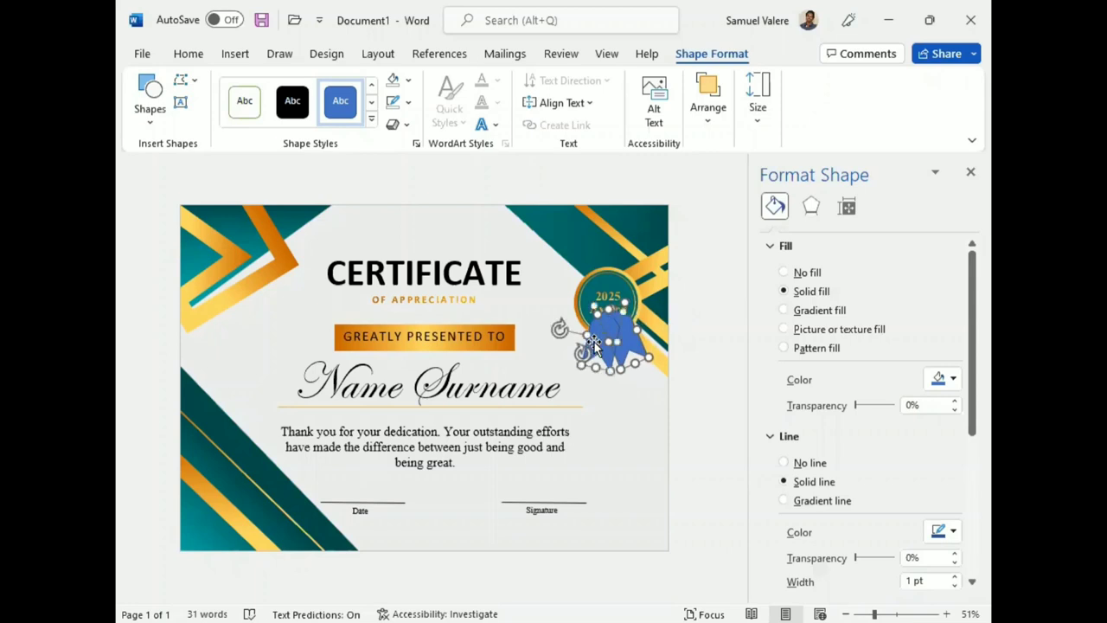
- Remove the ribbon's outline and fill it with the recent teal colour
{"action": "left_click", "coordinate": [407, 101]}
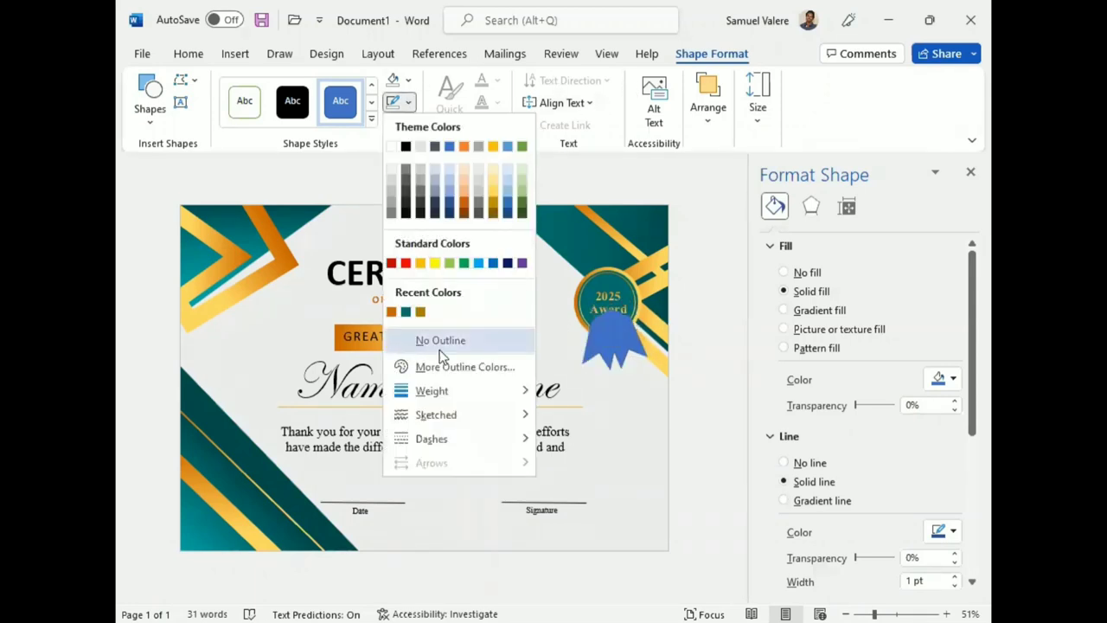
{"action": "left_click", "coordinate": [433, 341]}
{"action": "left_click", "coordinate": [408, 80]}
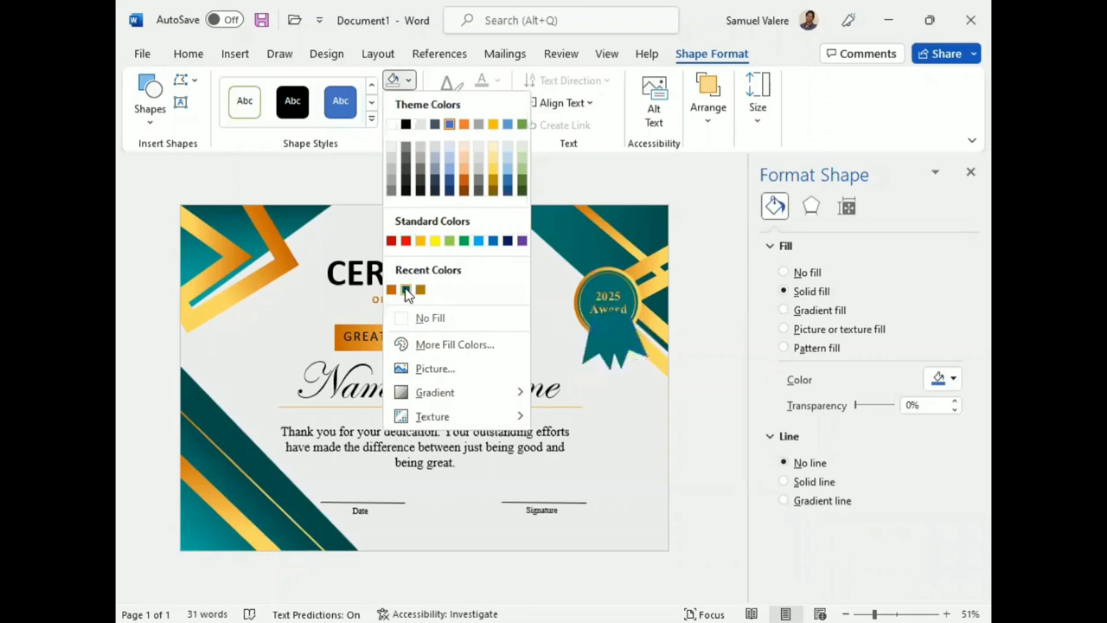
{"action": "left_click", "coordinate": [406, 289]}
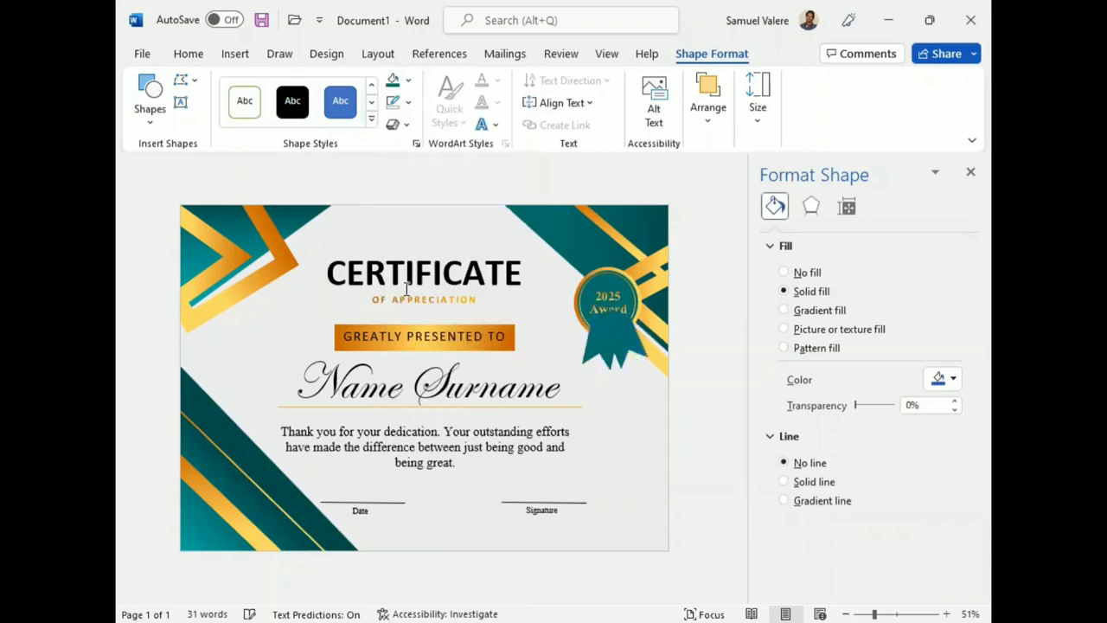
- Send the ribbon behind the seal and nudge it slightly right
{"action": "left_click", "coordinate": [711, 121]}
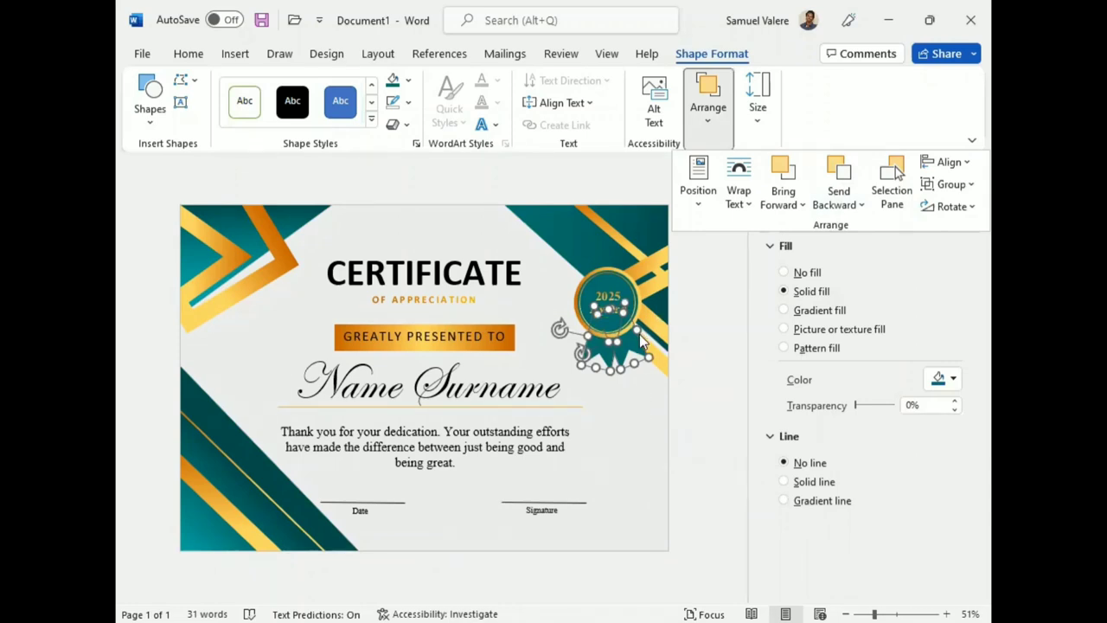
{"action": "left_click", "coordinate": [706, 322]}
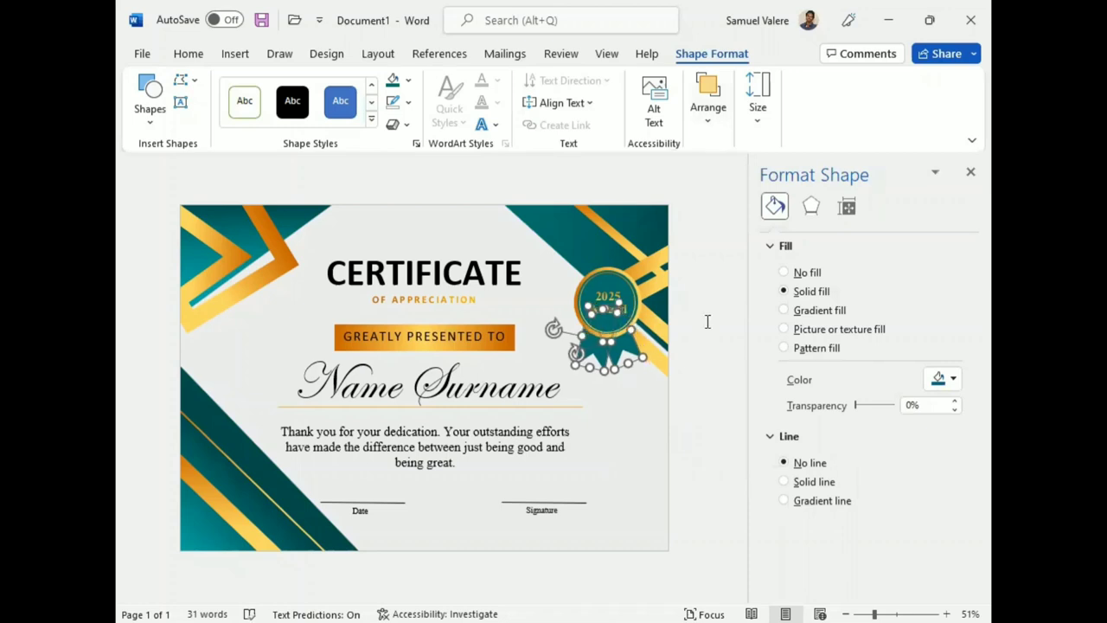
{"action": "key", "text": "Right"}
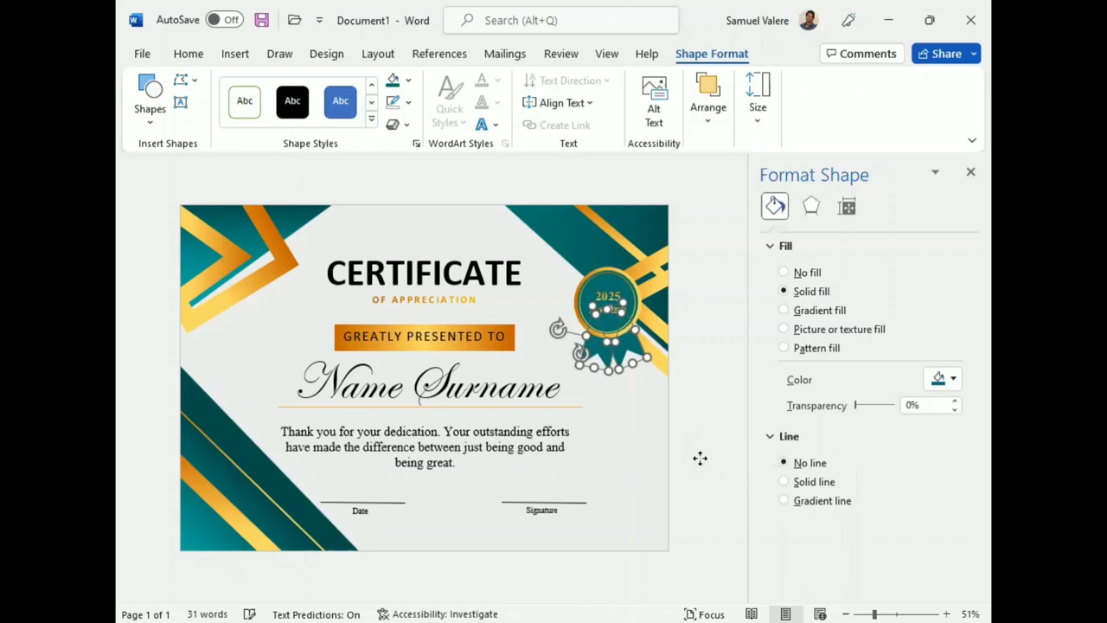
{"action": "key", "text": "Escape"}
{"action": "left_click", "coordinate": [970, 172]}
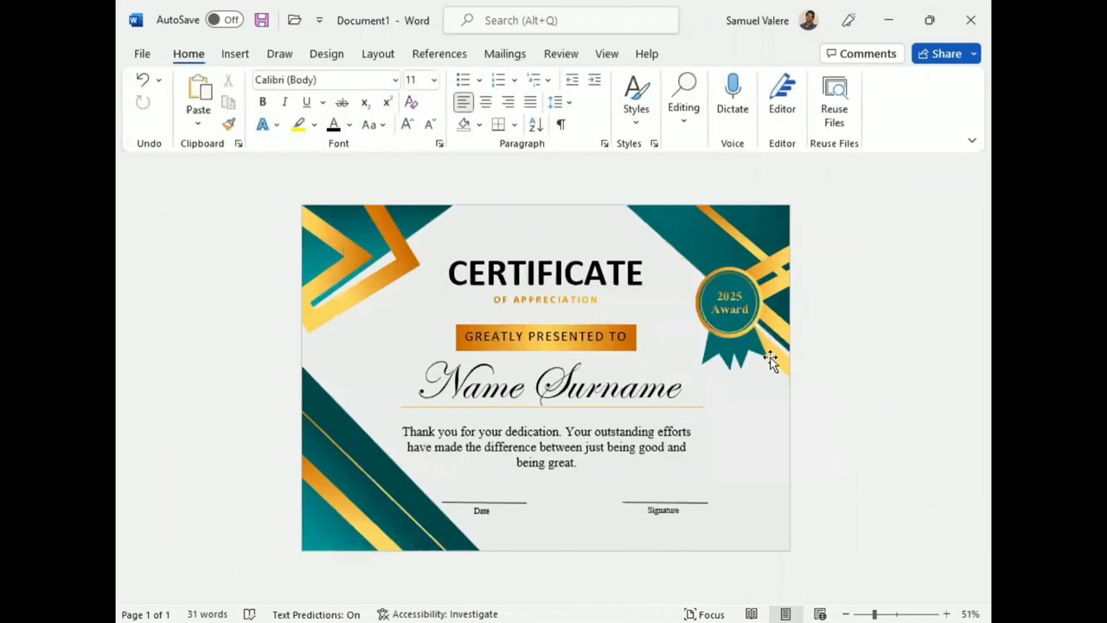